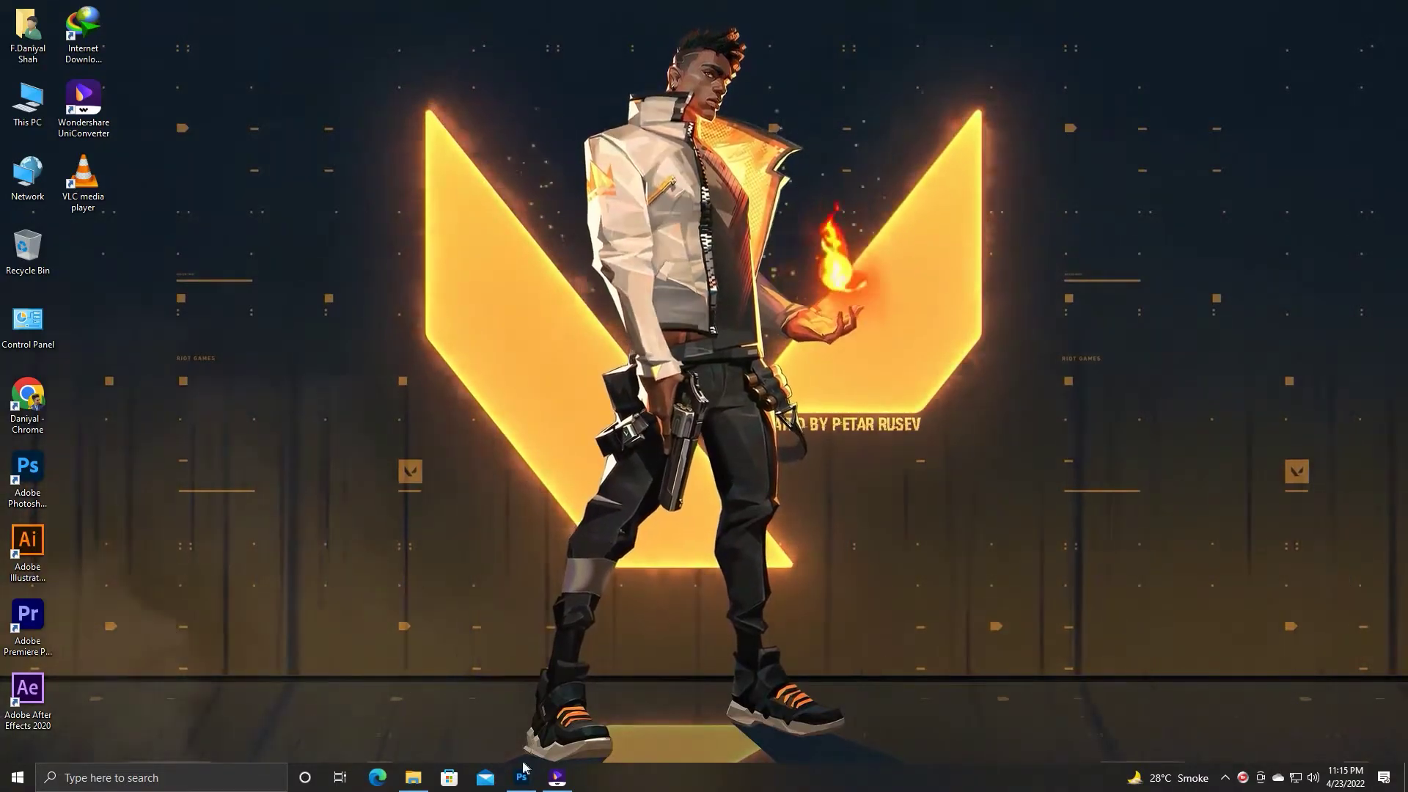
Restore the Photoshop document with the Halloween cut-outs and select the grass image.
{"action": "left_click", "coordinate": [523, 769]}
{"action": "left_click", "coordinate": [804, 272]}
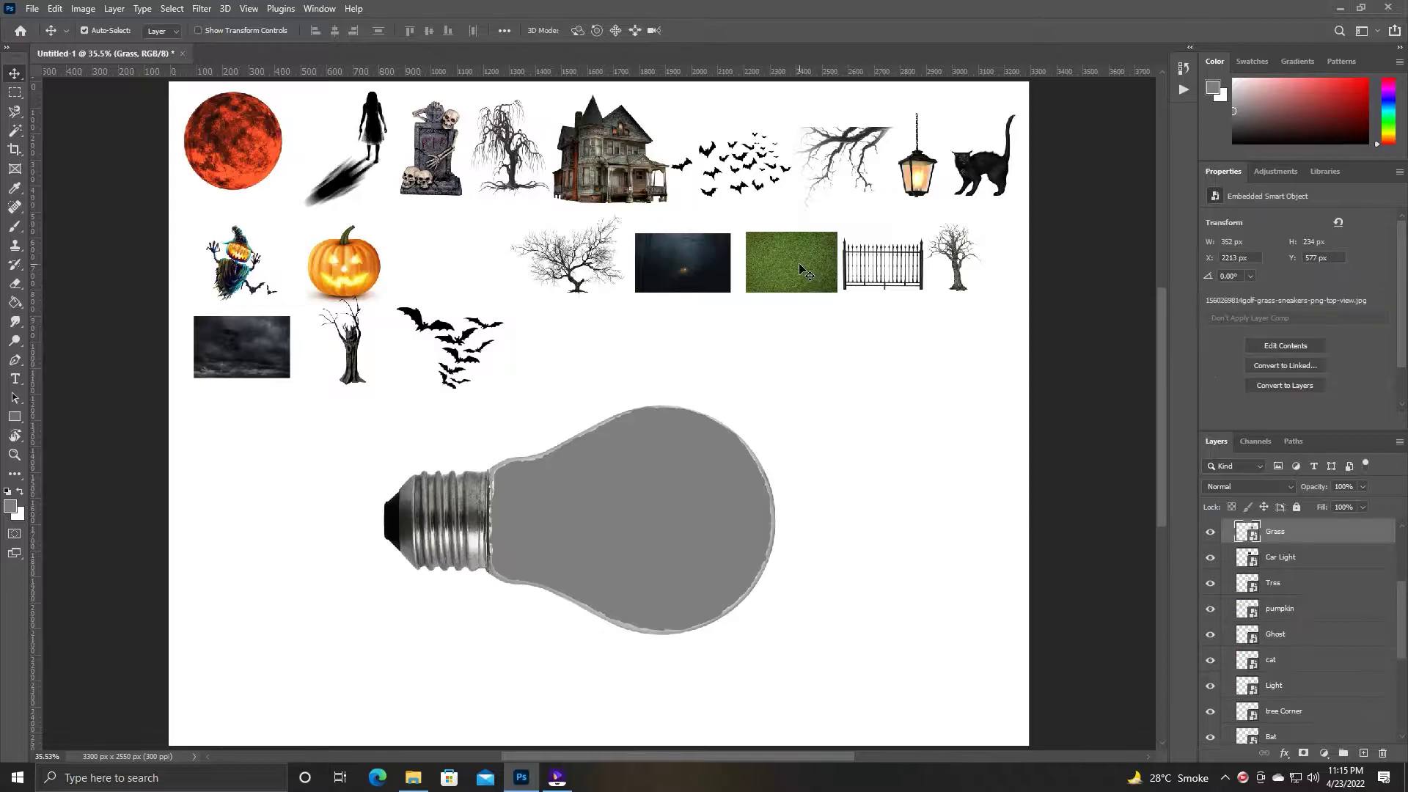
Place the grass over the bulb's lower half, scaled and clipped to the bulb shape.
{"action": "mouse_move", "coordinate": [796, 289]}
{"action": "left_mouse_down"}
{"action": "mouse_move", "coordinate": [631, 579]}
{"action": "mouse_move", "coordinate": [455, 377]}
{"action": "left_mouse_up"}
{"action": "key", "text": "ctrl+t"}
{"action": "left_click_drag", "start_coordinate": [616, 480], "coordinate": [613, 615]}
{"action": "key", "text": "Return"}
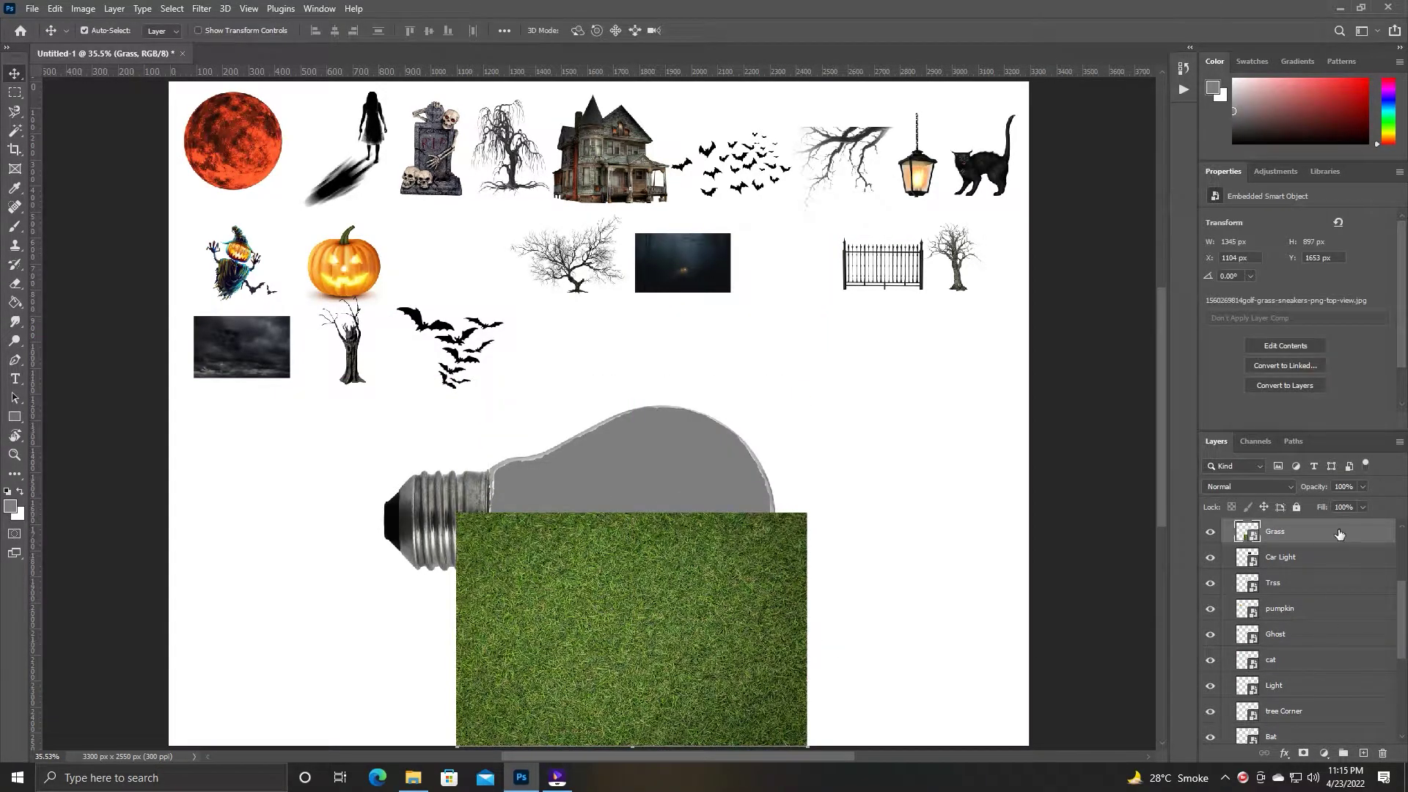
{"action": "key", "text": "ctrl+shift+bracketleft"}
{"action": "key", "text": "ctrl+bracketright"}
{"action": "key", "text": "ctrl+bracketright"}
{"action": "key", "text": "ctrl+bracketleft"}
{"action": "key", "text": "ctrl+bracketright"}
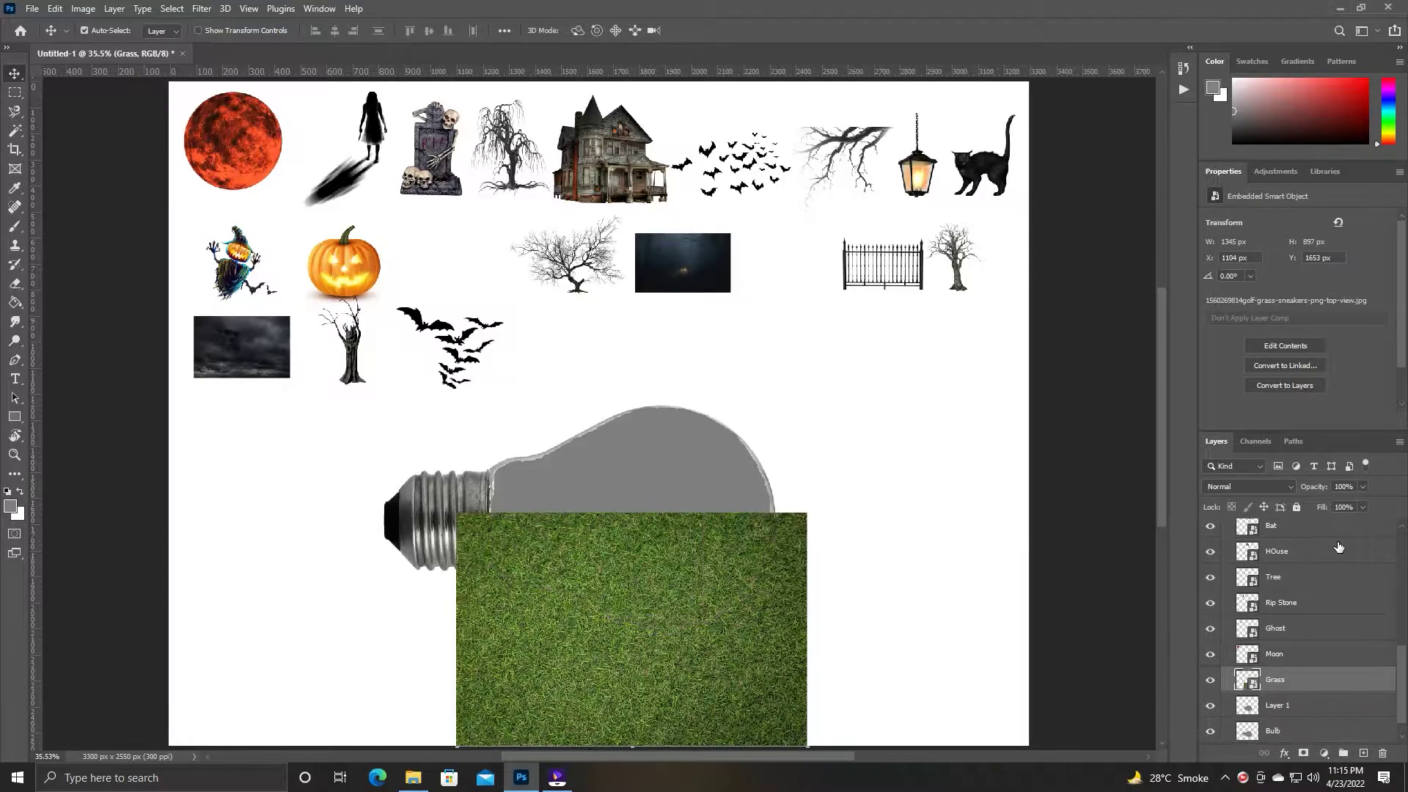
{"action": "right_click", "coordinate": [1329, 685]}
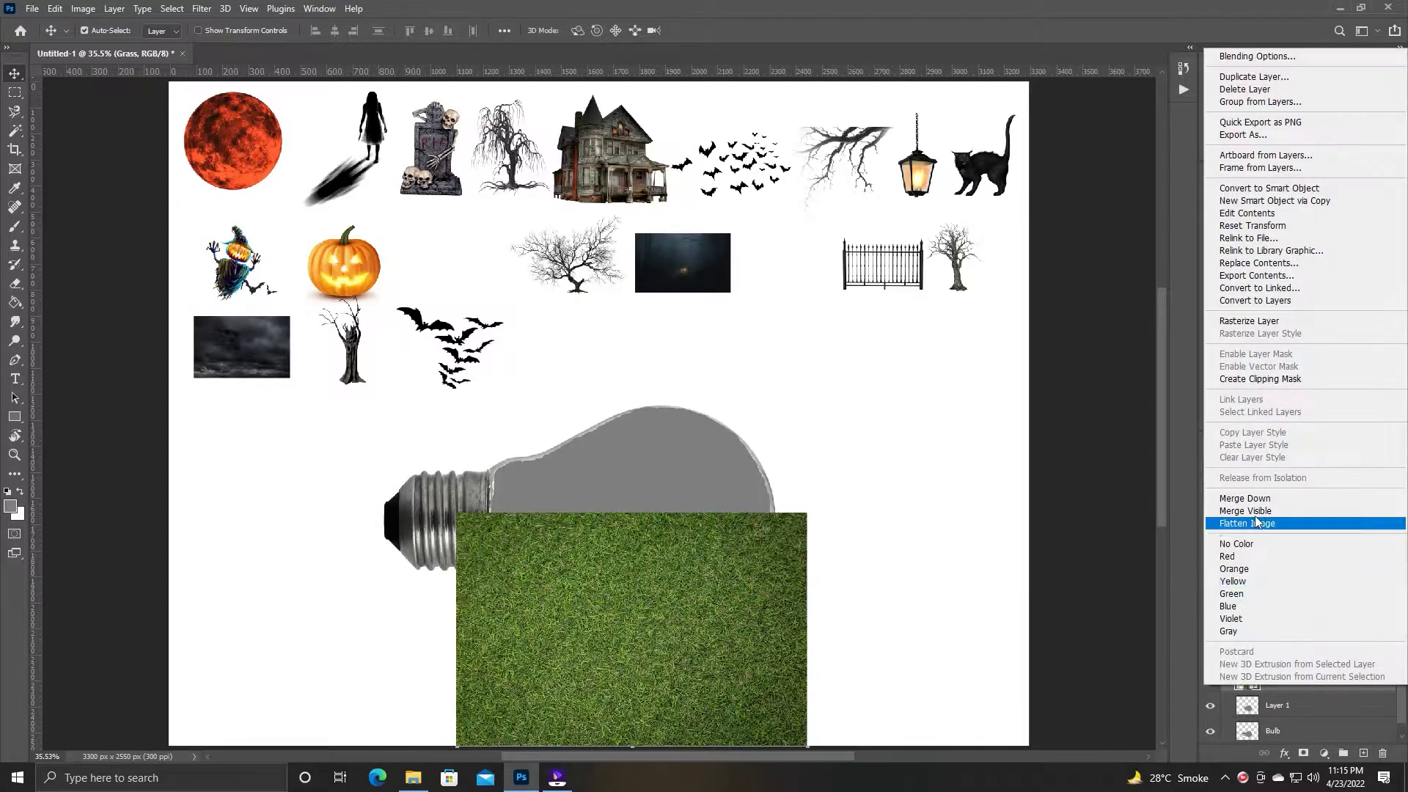
{"action": "left_click", "coordinate": [1274, 380]}
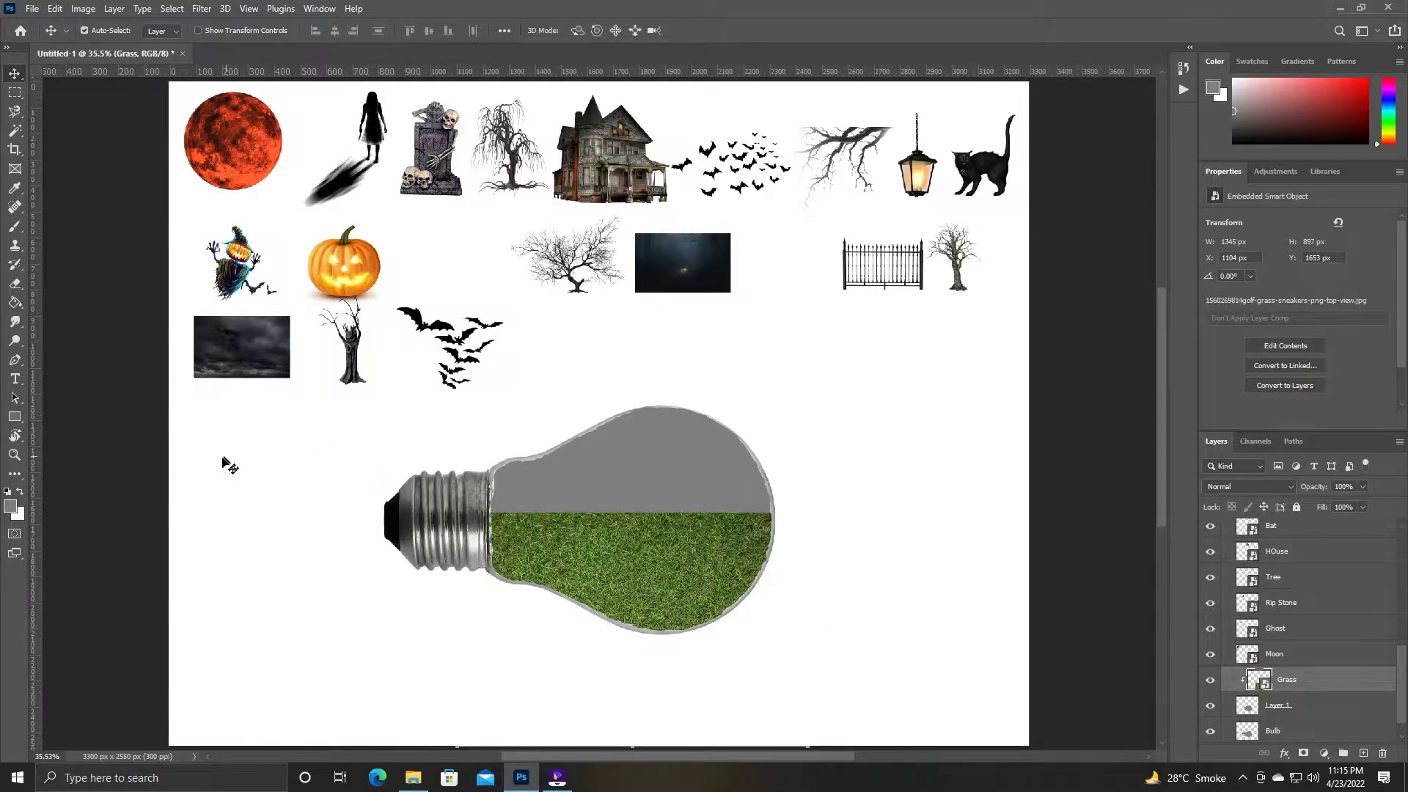
Add the storm clouds, rotated 180° and enlarged over the bulb's top, clipped to the bulb.
{"action": "left_click_drag", "start_coordinate": [239, 367], "coordinate": [643, 489]}
{"action": "key", "text": "ctrl+t"}
{"action": "right_click", "coordinate": [642, 490]}
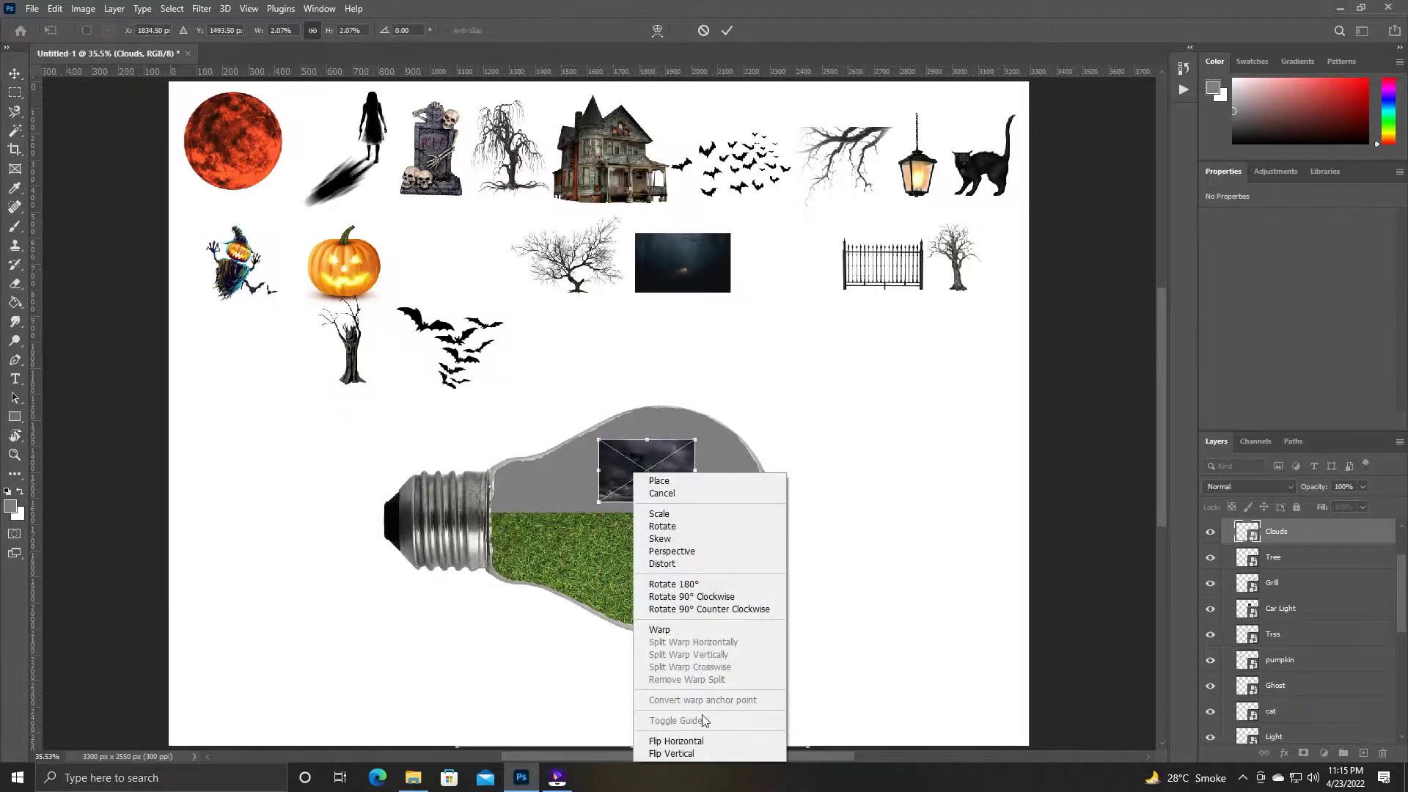
{"action": "left_click", "coordinate": [653, 505]}
{"action": "mouse_move", "coordinate": [648, 441]}
{"action": "left_mouse_down"}
{"action": "mouse_move", "coordinate": [619, 345]}
{"action": "mouse_move", "coordinate": [643, 471]}
{"action": "left_mouse_up"}
{"action": "key", "text": "Return"}
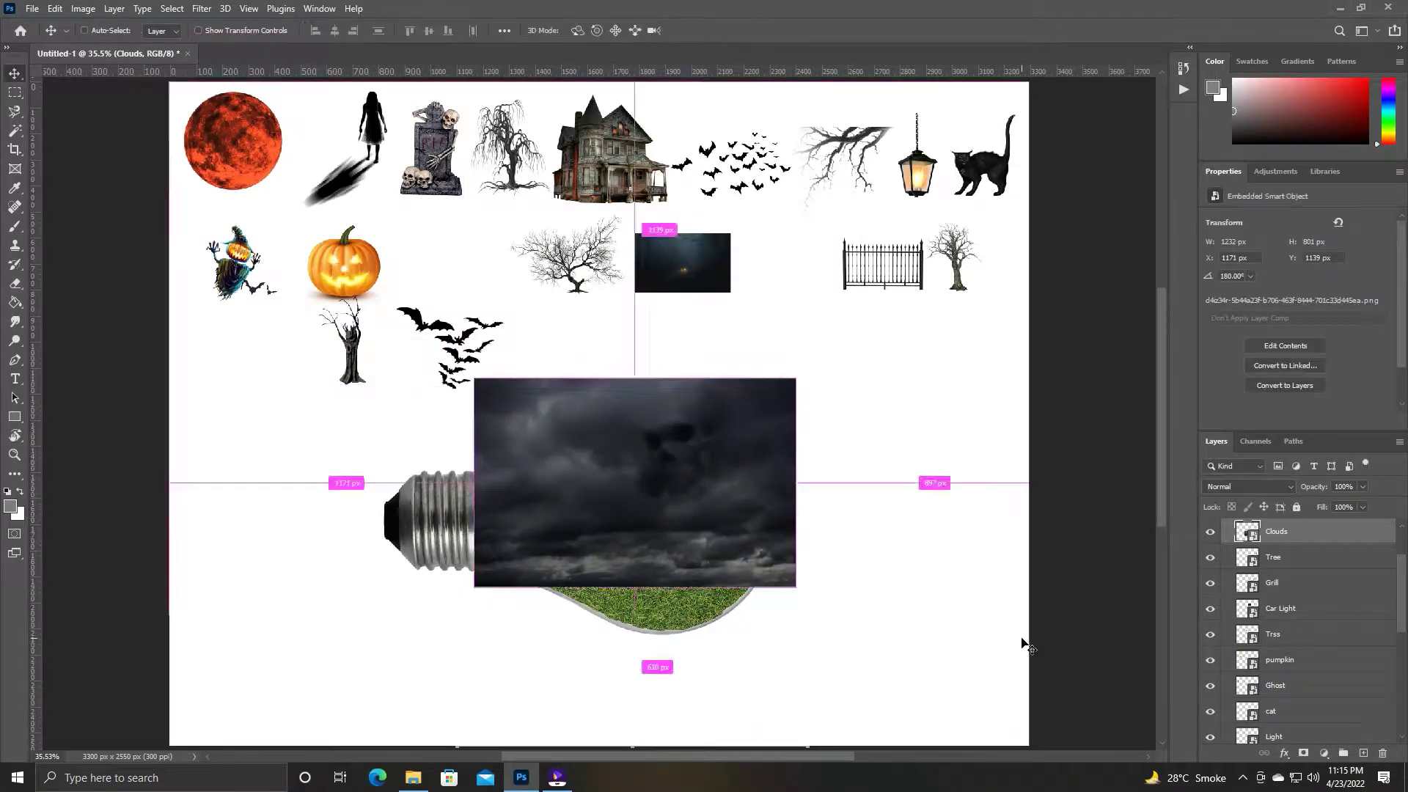
{"action": "key", "text": "ctrl+alt+g"}
Mask the grass and fade its top into the clouds with a soft 900 px brush.
{"action": "key", "text": "alt+bracketright"}
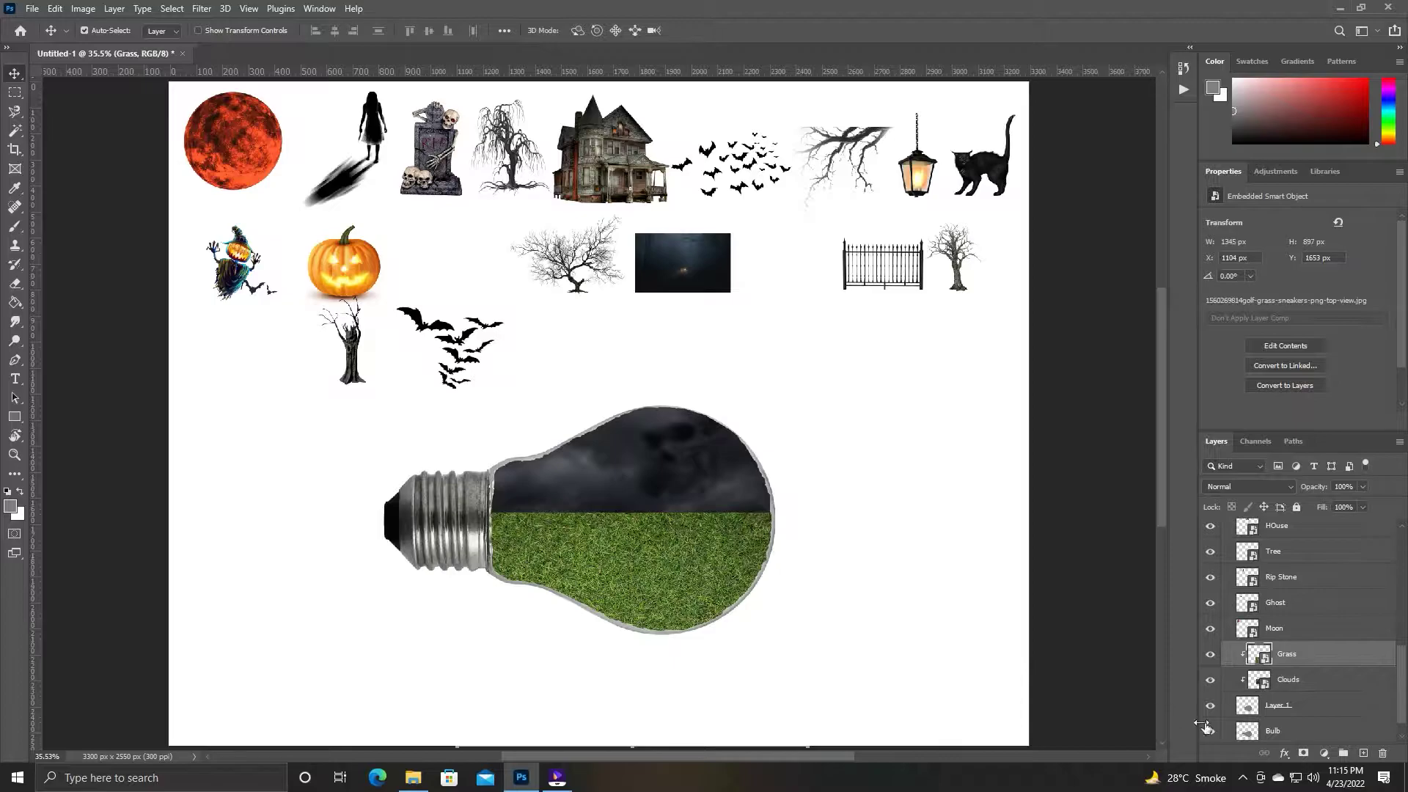
{"action": "left_click", "coordinate": [1303, 752]}
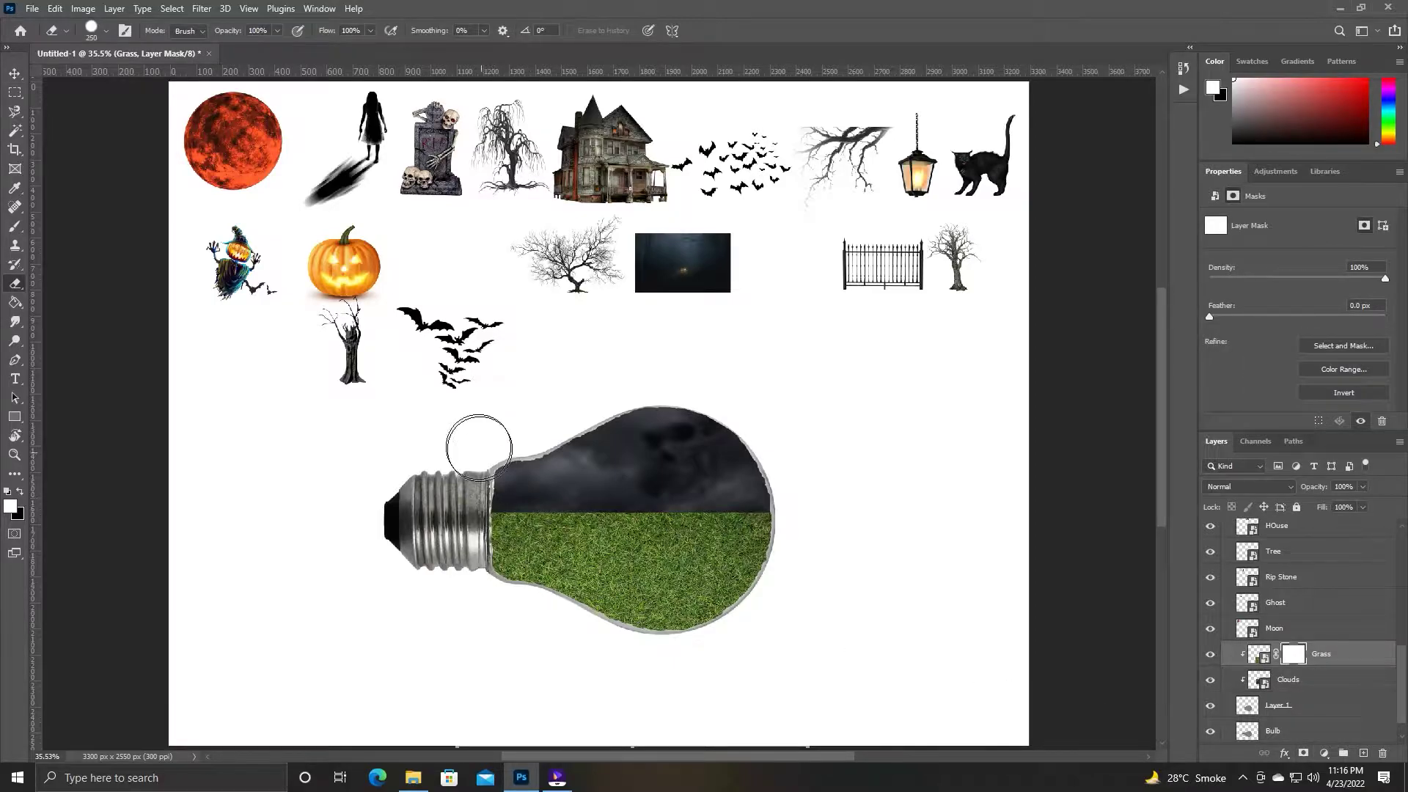
{"action": "right_click", "coordinate": [479, 447]}
{"action": "key", "text": "Return"}
{"action": "mouse_move", "coordinate": [513, 469]}
{"action": "left_mouse_down"}
{"action": "mouse_move", "coordinate": [749, 452]}
{"action": "mouse_move", "coordinate": [566, 440]}
{"action": "left_mouse_up"}
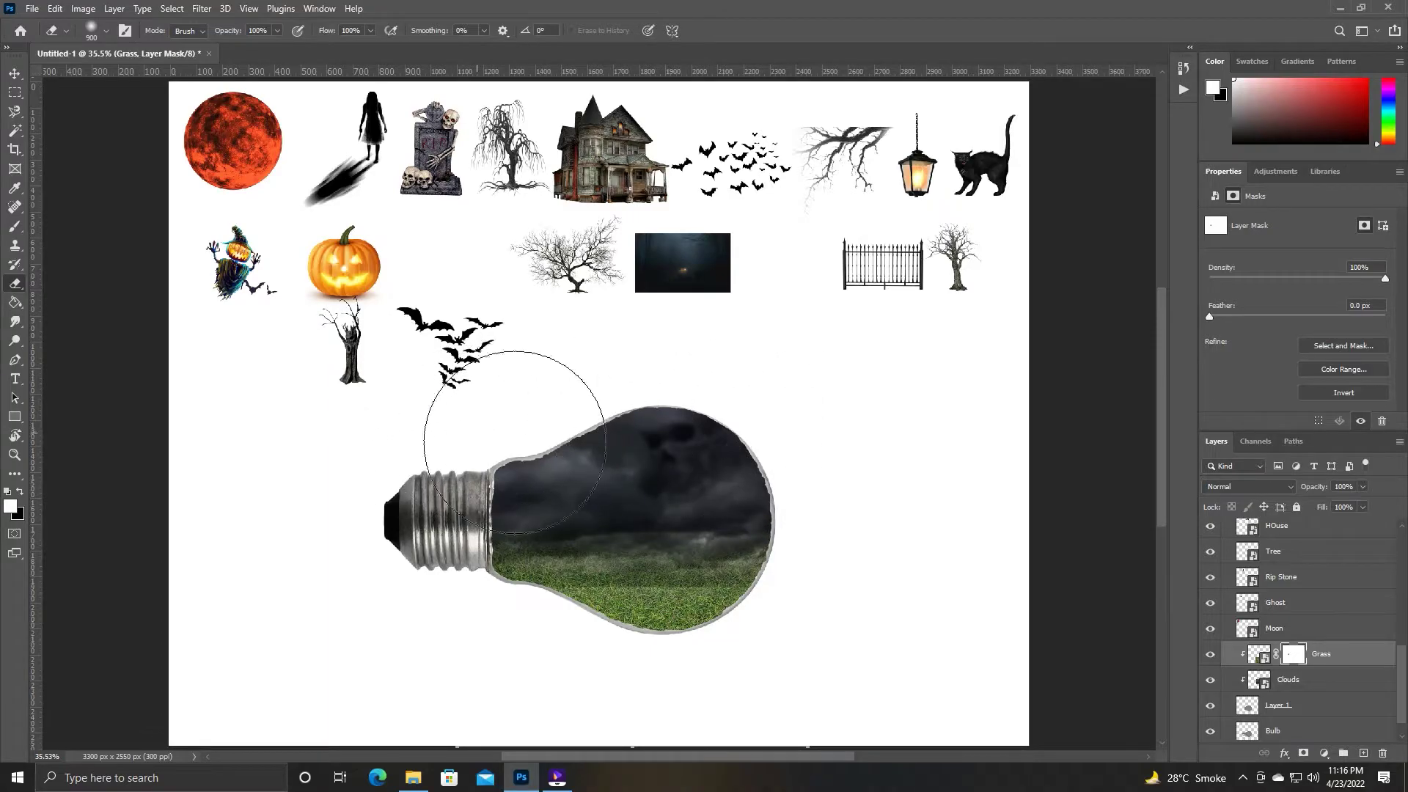
{"action": "left_click", "coordinate": [381, 586]}
{"action": "left_click", "coordinate": [697, 481]}
{"action": "left_click", "coordinate": [663, 378]}
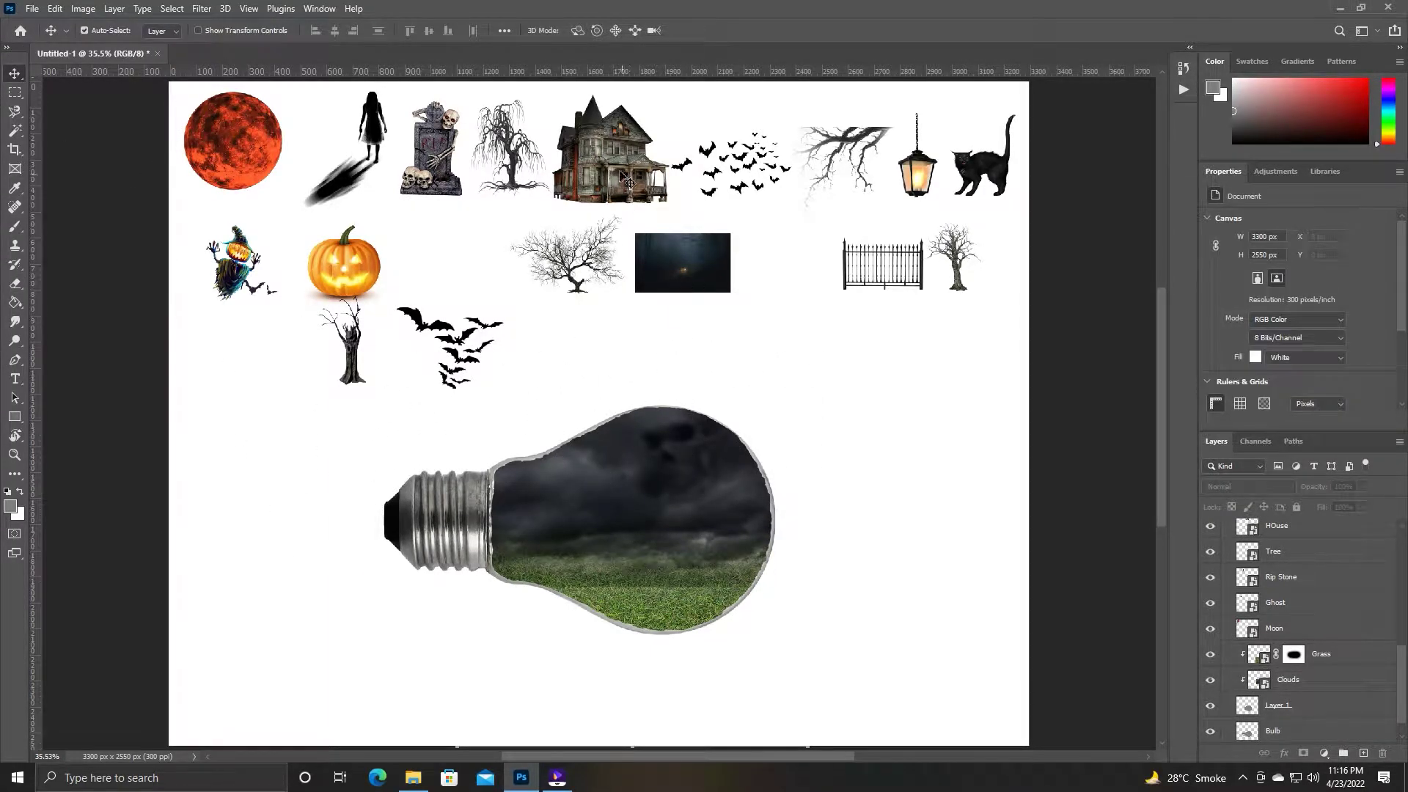
Place the haunted house on the grass above the Grass layer, clipped, with a layer mask.
{"action": "left_click_drag", "start_coordinate": [624, 179], "coordinate": [597, 555]}
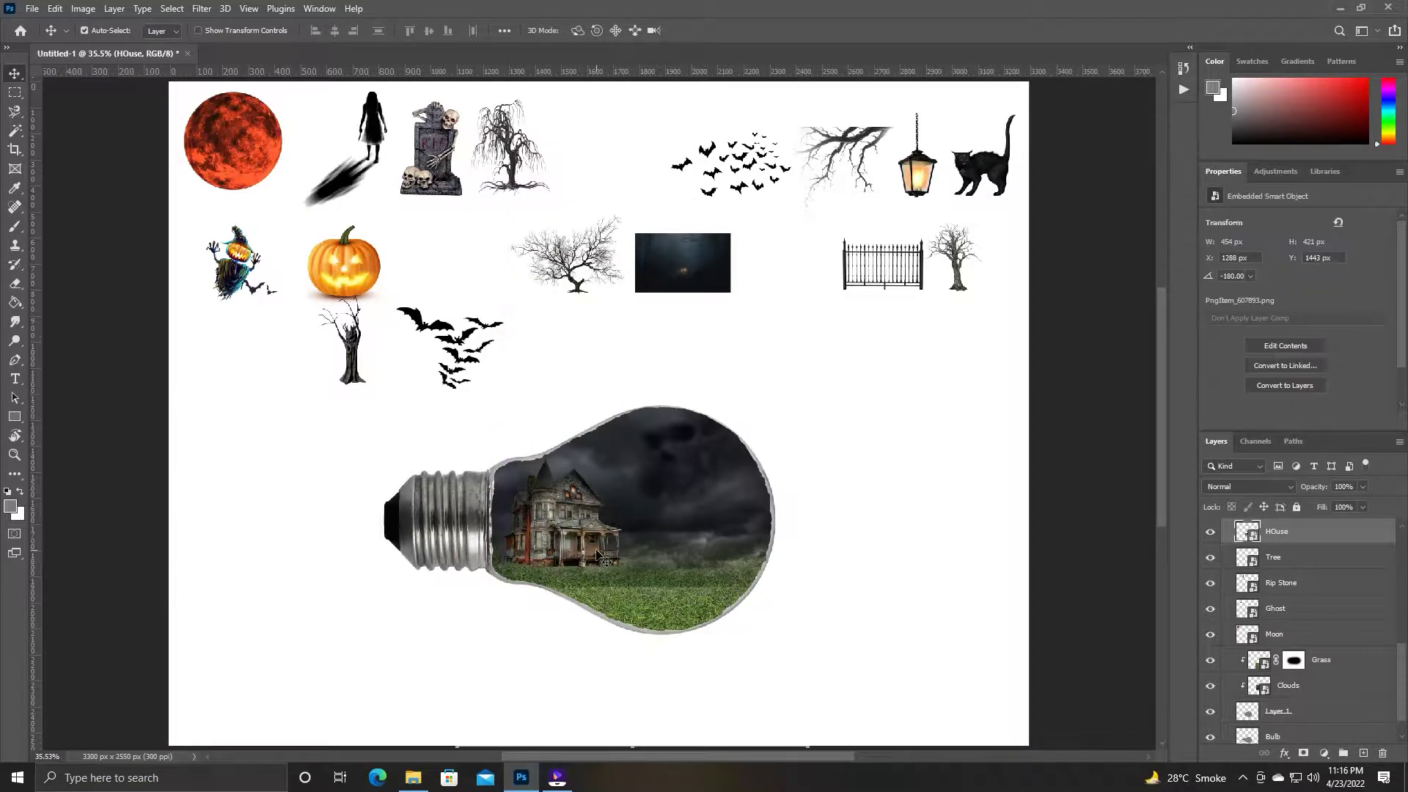
{"action": "key", "text": "ctrl+["}
{"action": "key", "text": "ctrl+["}
{"action": "key", "text": "ctrl+["}
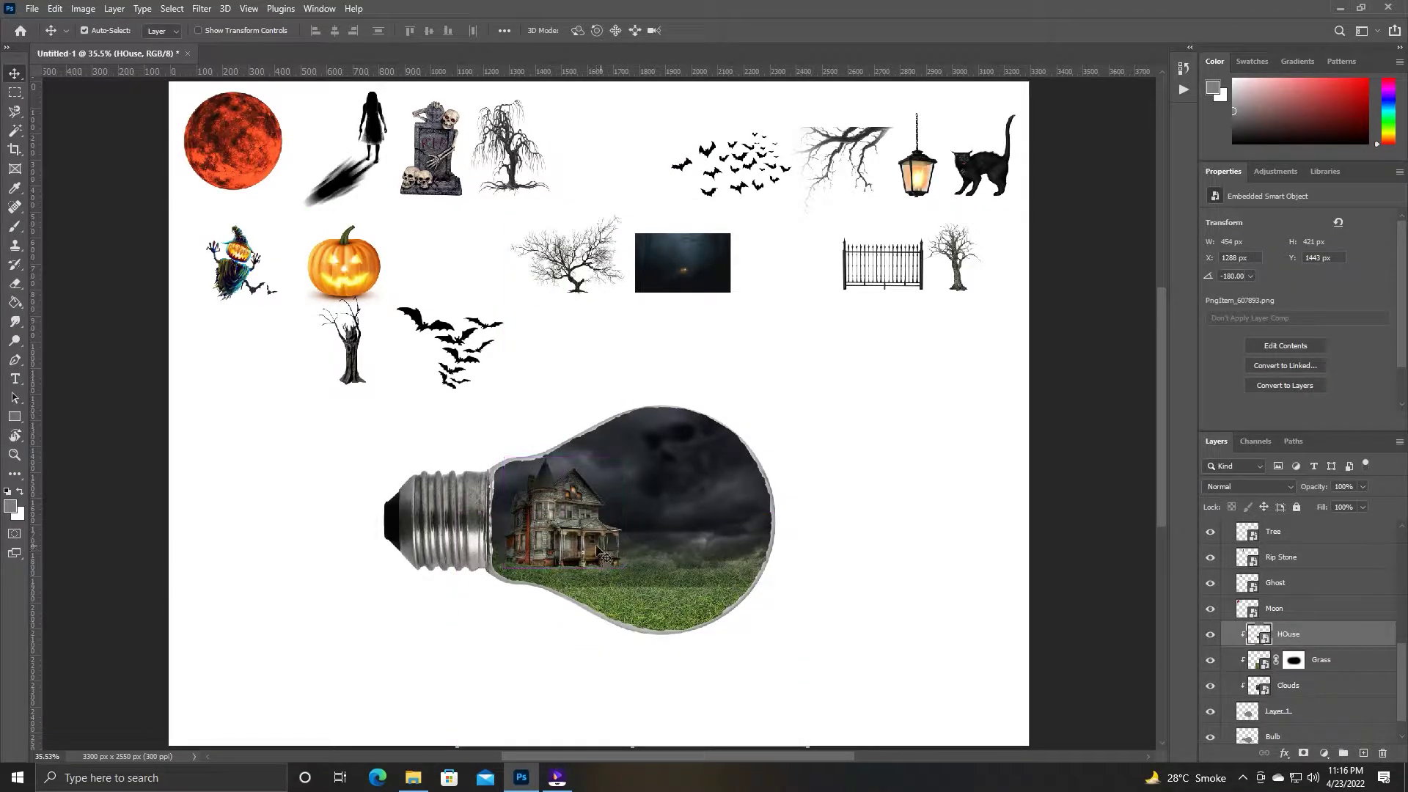
{"action": "scroll", "coordinate": [598, 555], "scroll_direction": "up", "scroll_amount": 2}
{"action": "scroll", "coordinate": [597, 555], "scroll_direction": "up", "scroll_amount": 3}
{"action": "scroll", "coordinate": [513, 531], "scroll_direction": "up", "scroll_amount": 1}
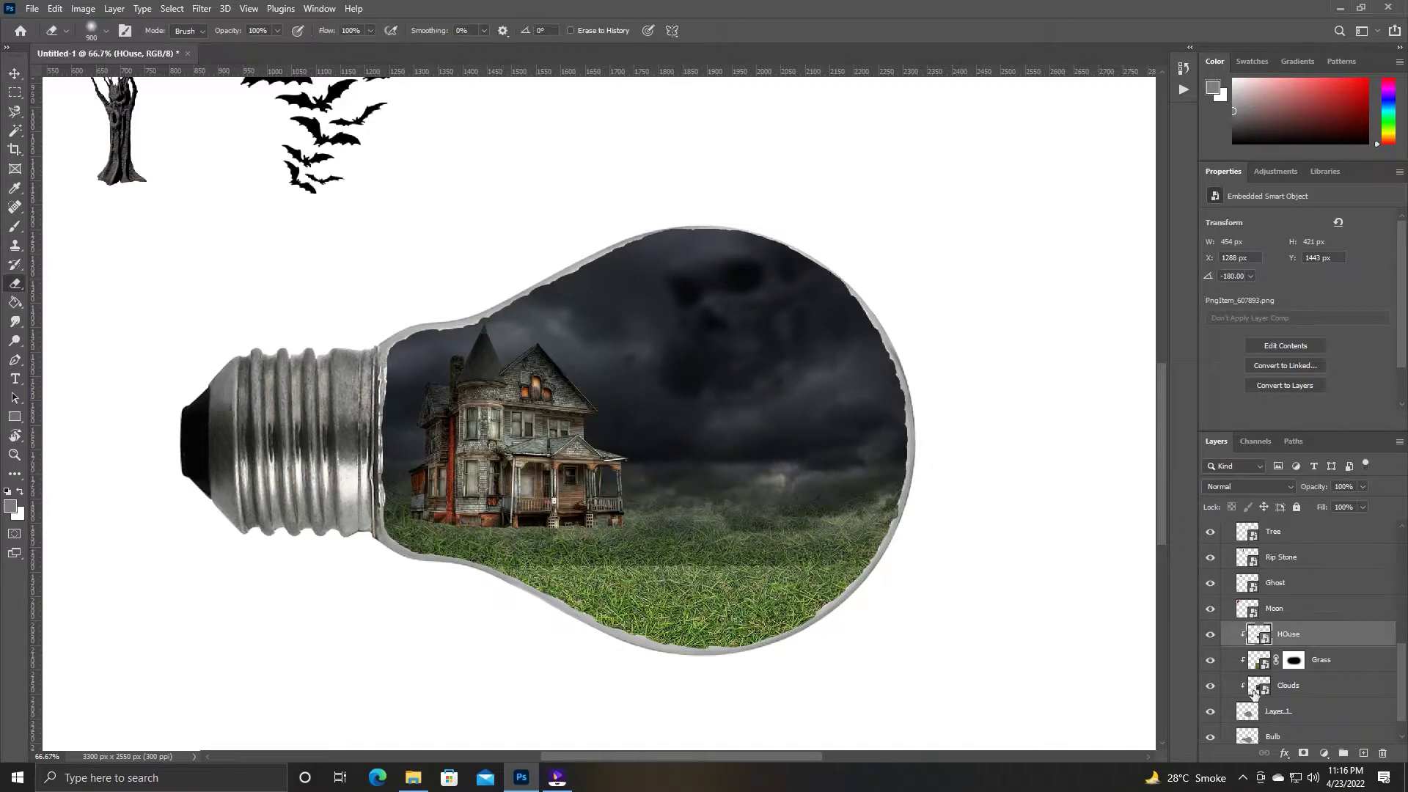
{"action": "left_click", "coordinate": [1302, 752]}
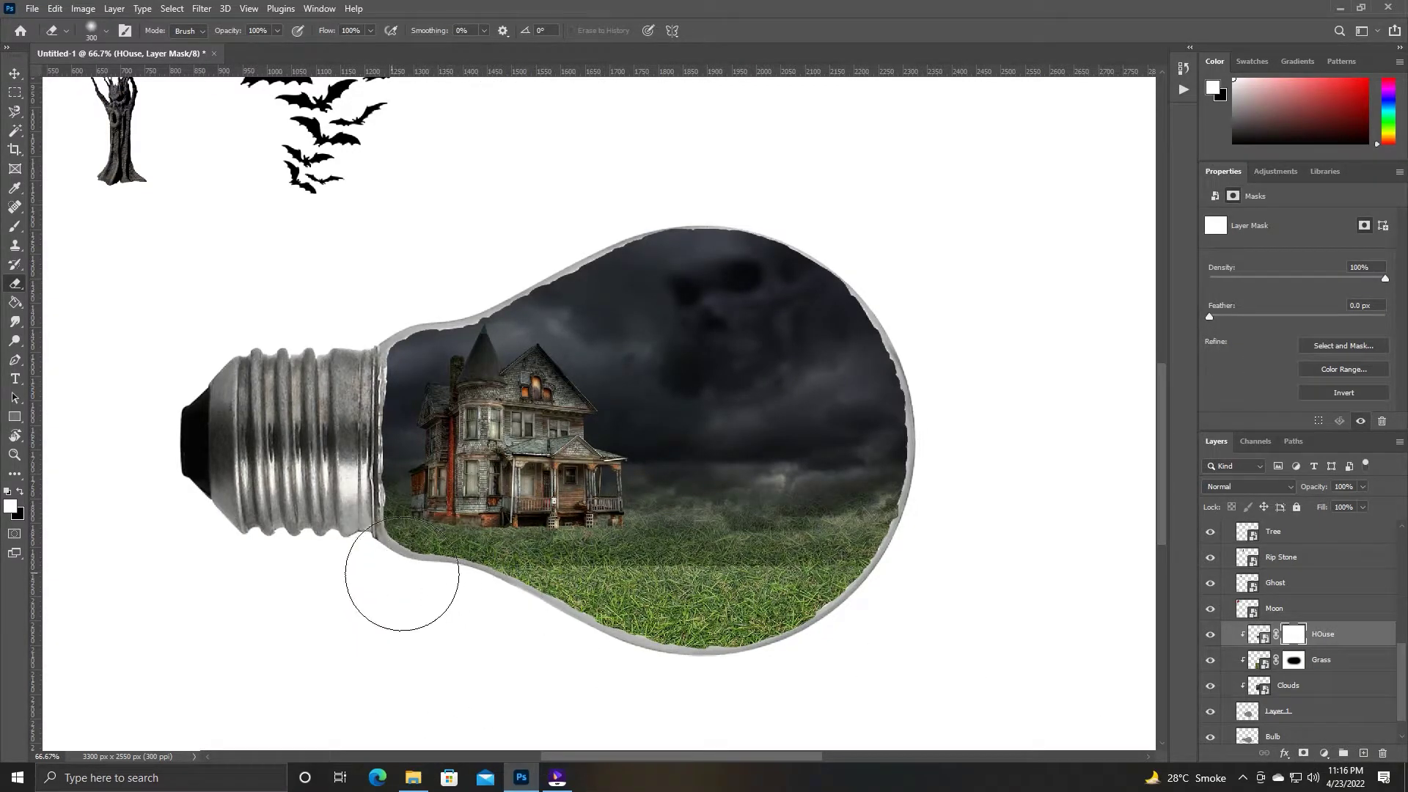
Deselect the house and drag the small bare tree into the bulb.
{"action": "left_click", "coordinate": [14, 73]}
{"action": "scroll", "coordinate": [446, 440], "scroll_direction": "down", "scroll_amount": 1}
{"action": "scroll", "coordinate": [449, 449], "scroll_direction": "down", "scroll_amount": 1}
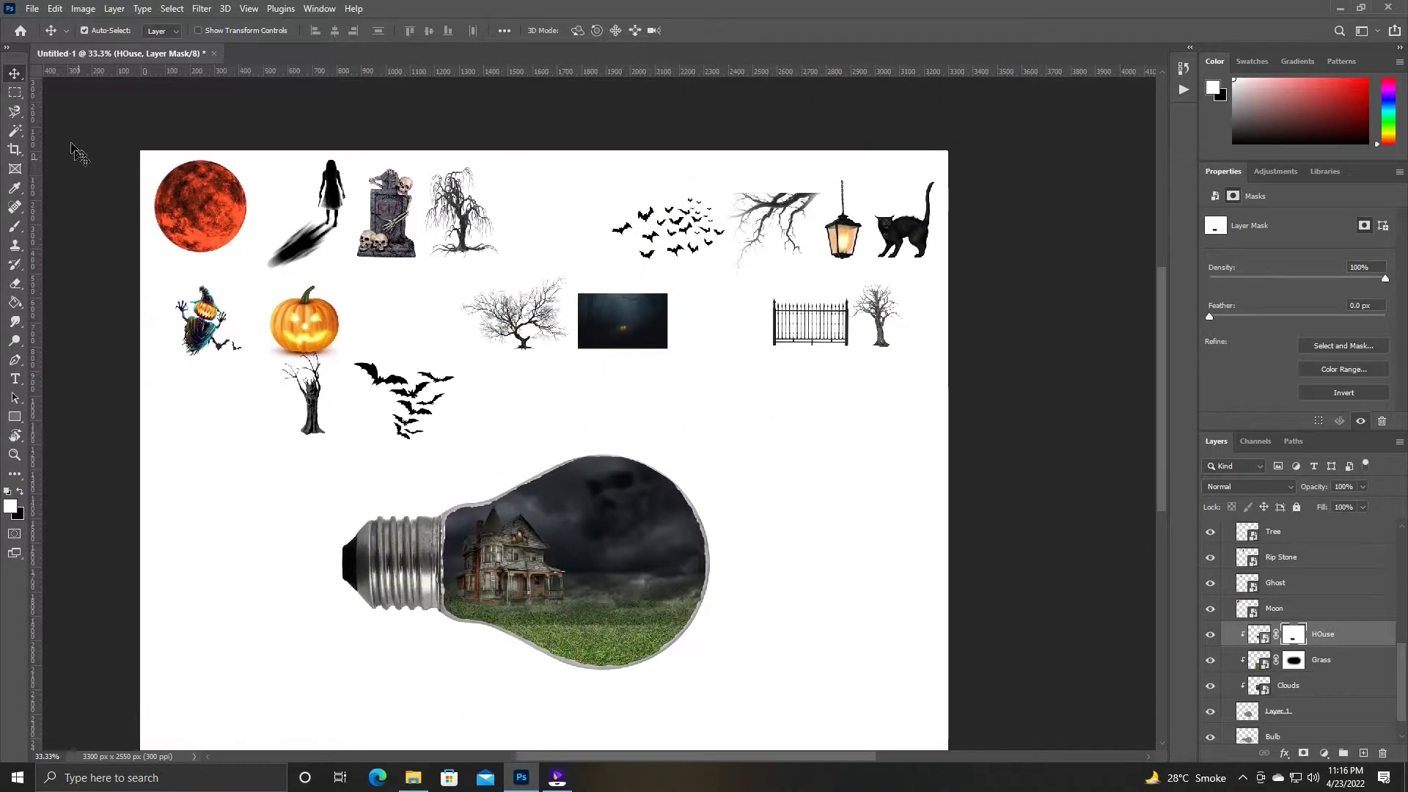
{"action": "left_click", "coordinate": [226, 551]}
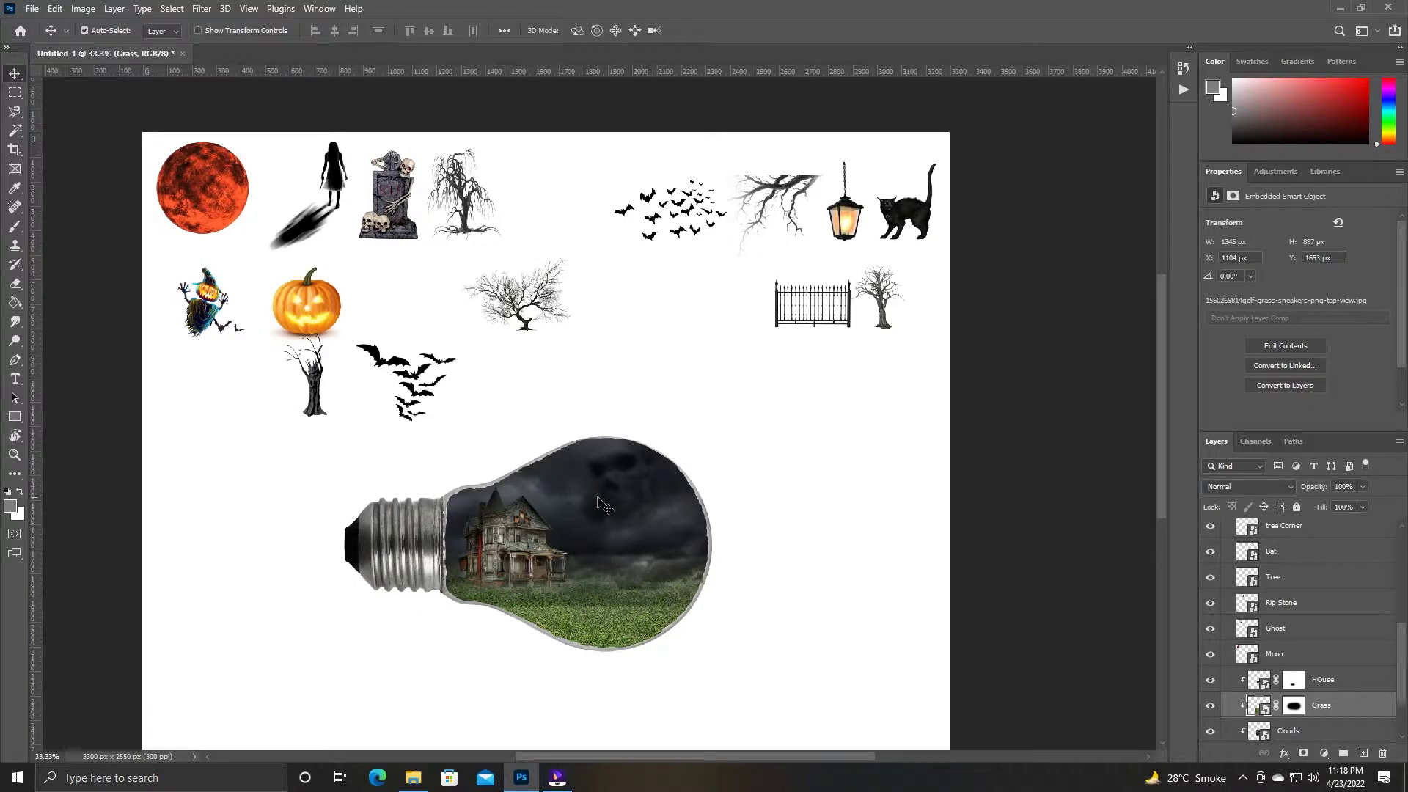
{"action": "left_click_drag", "start_coordinate": [521, 321], "coordinate": [647, 584]}
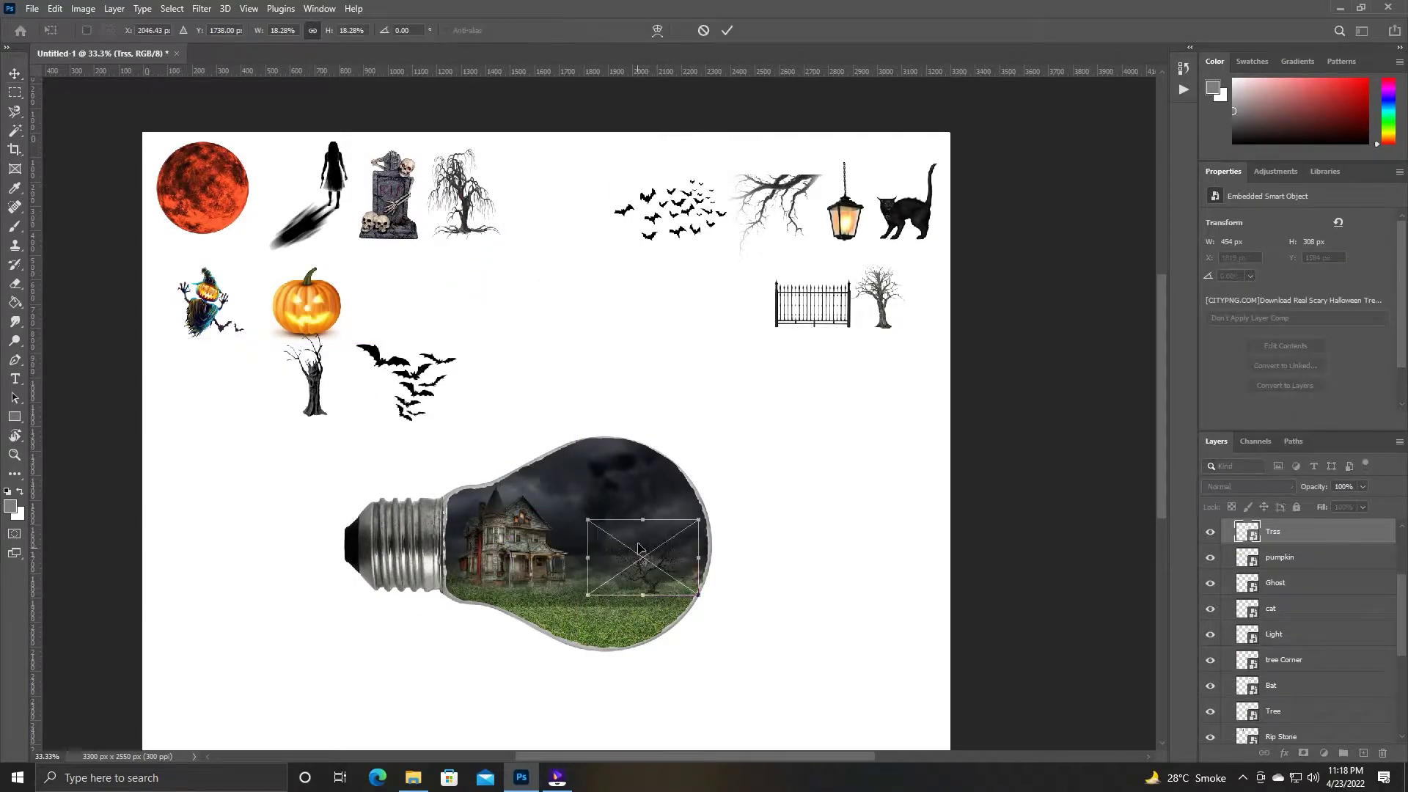
Clip the small bare tree into the bulb stack and resize it.
{"action": "key", "text": "ctrl+shift+bracketleft"}
{"action": "key", "text": "ctrl+alt+g"}
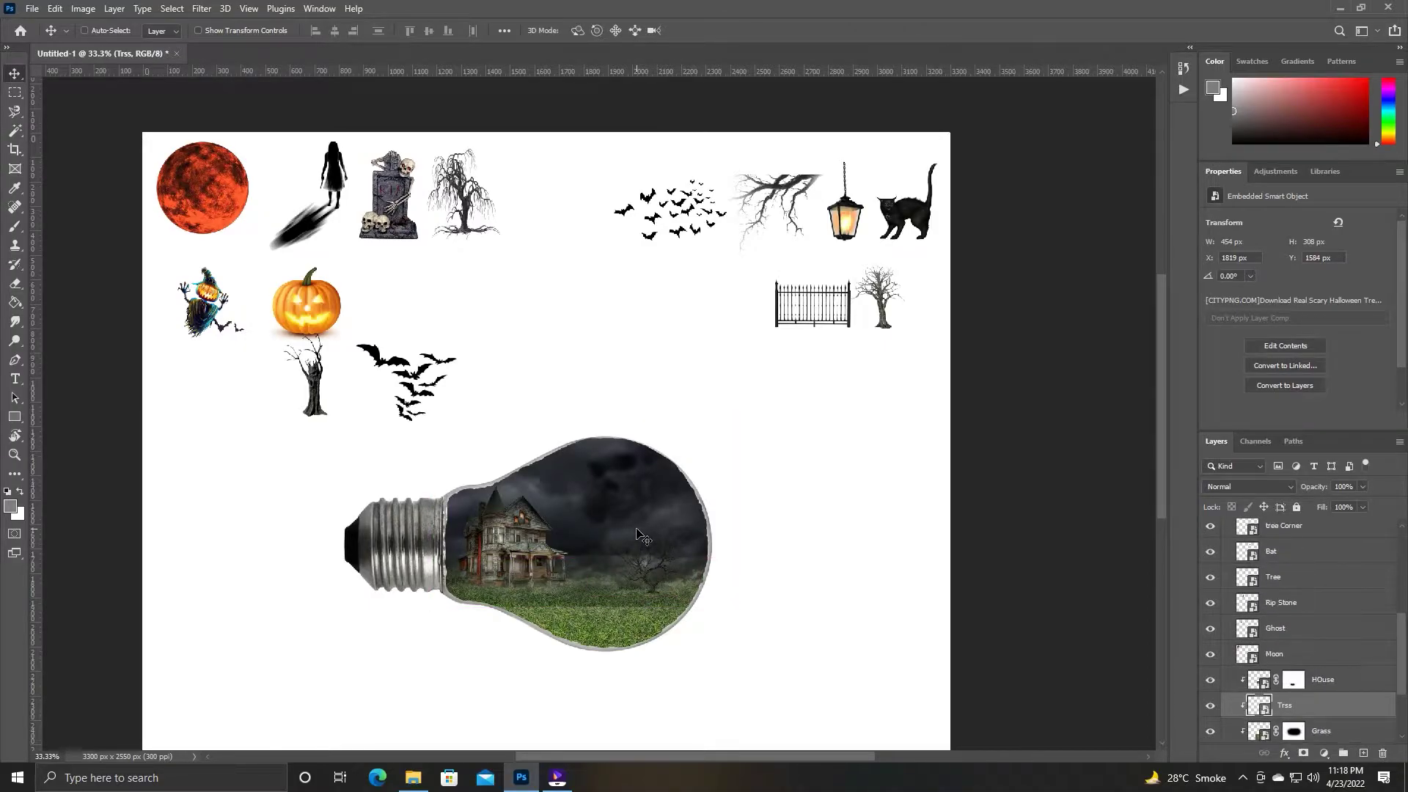
{"action": "key", "text": "ctrl+plus"}
{"action": "key", "text": "ctrl+plus"}
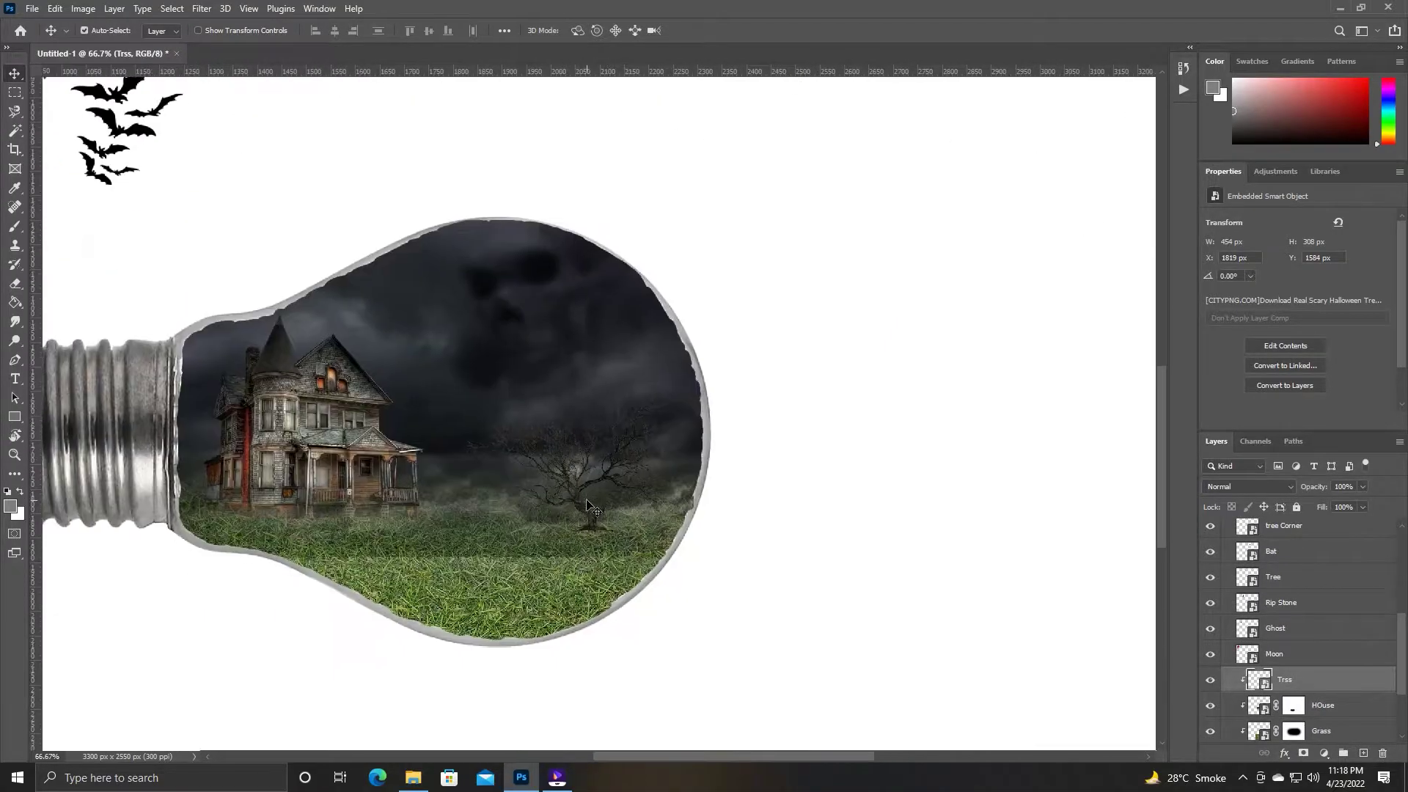
{"action": "key", "text": "ctrl+t"}
{"action": "key", "text": "Return"}
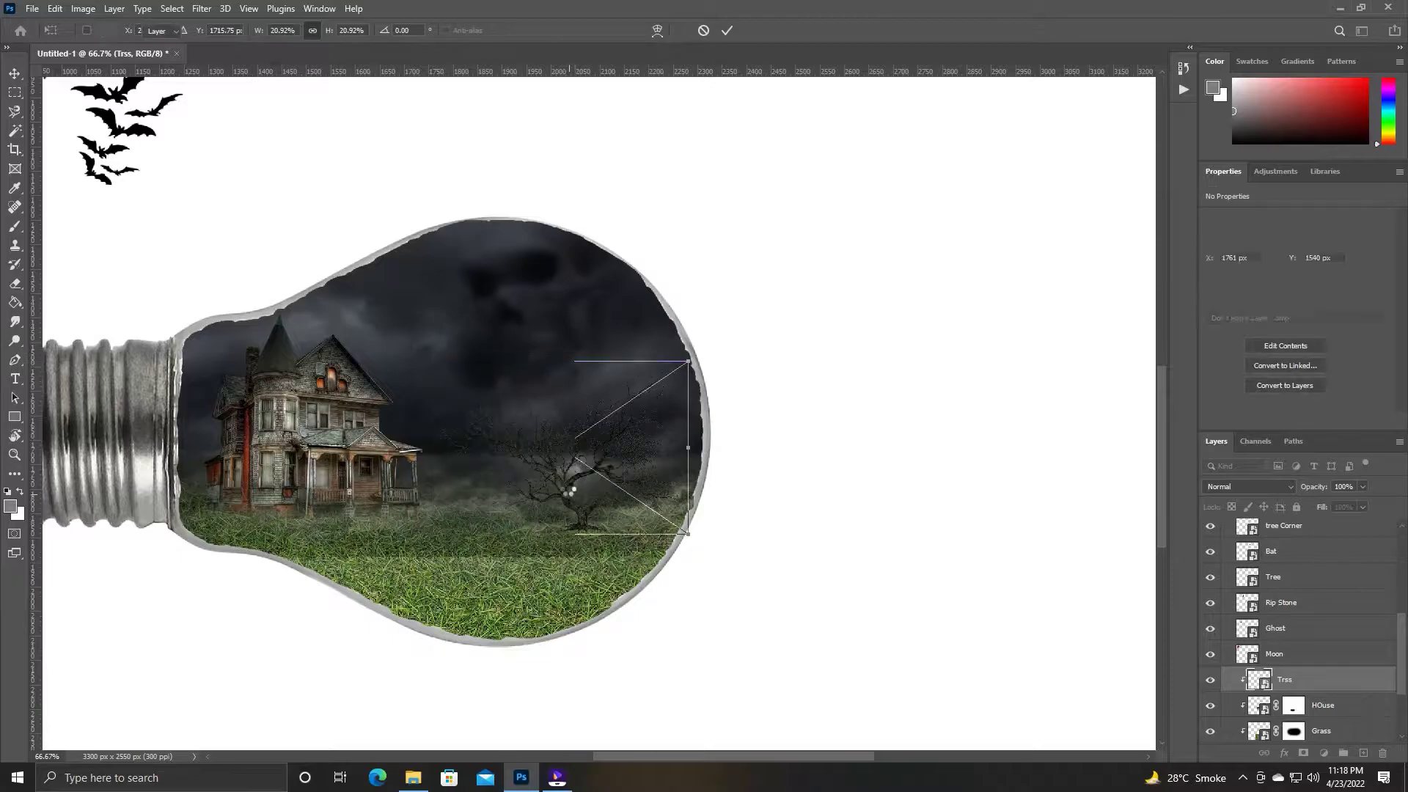
{"action": "mouse_move", "coordinate": [338, 109]}
{"action": "left_mouse_down"}
{"action": "mouse_move", "coordinate": [497, 344]}
{"action": "mouse_move", "coordinate": [526, 309]}
{"action": "left_mouse_up"}
Bring the bats into the bulb over the house and shrink them.
{"action": "left_click_drag", "start_coordinate": [286, 308], "coordinate": [569, 547]}
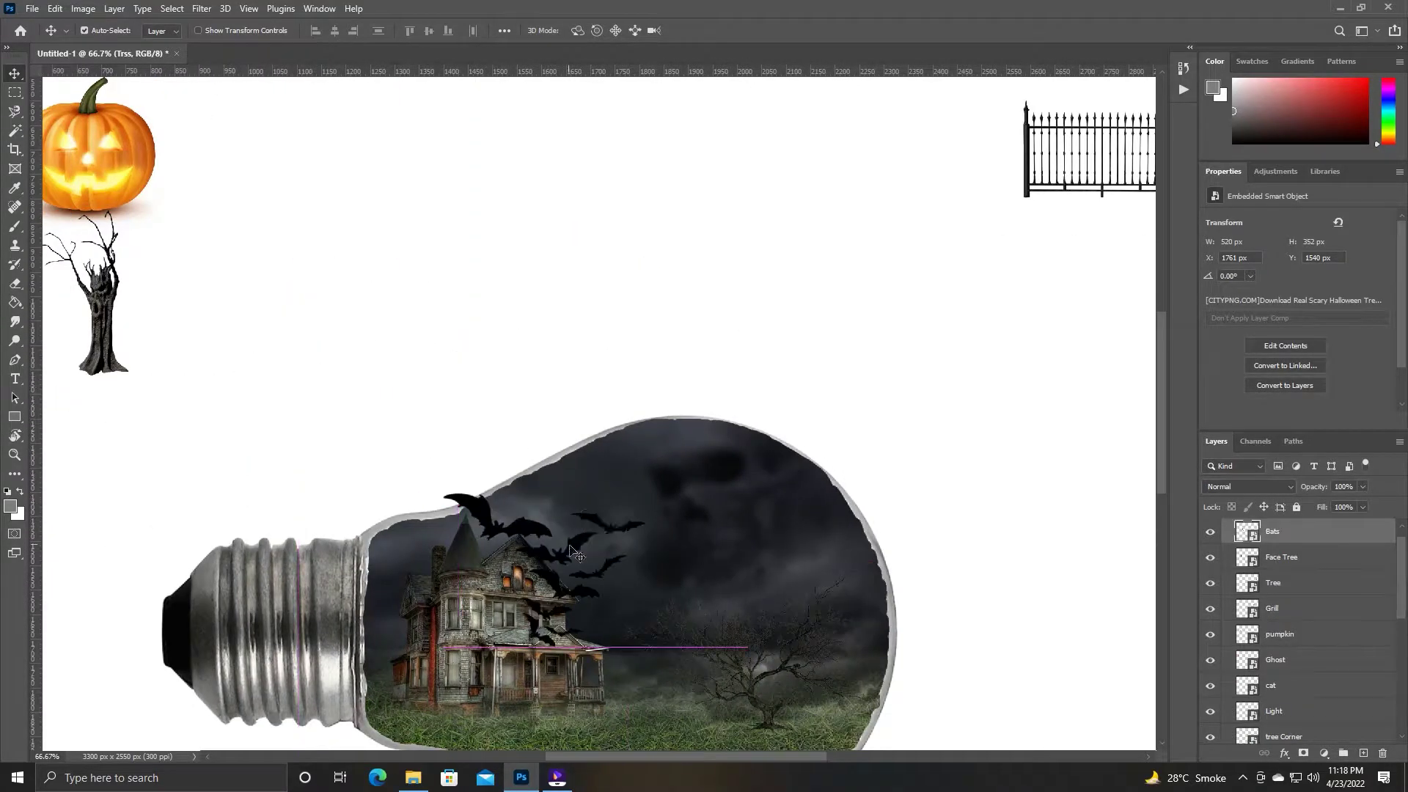
{"action": "key", "text": "ctrl+t"}
{"action": "left_click_drag", "start_coordinate": [550, 487], "coordinate": [548, 579]}
{"action": "key", "text": "Return"}
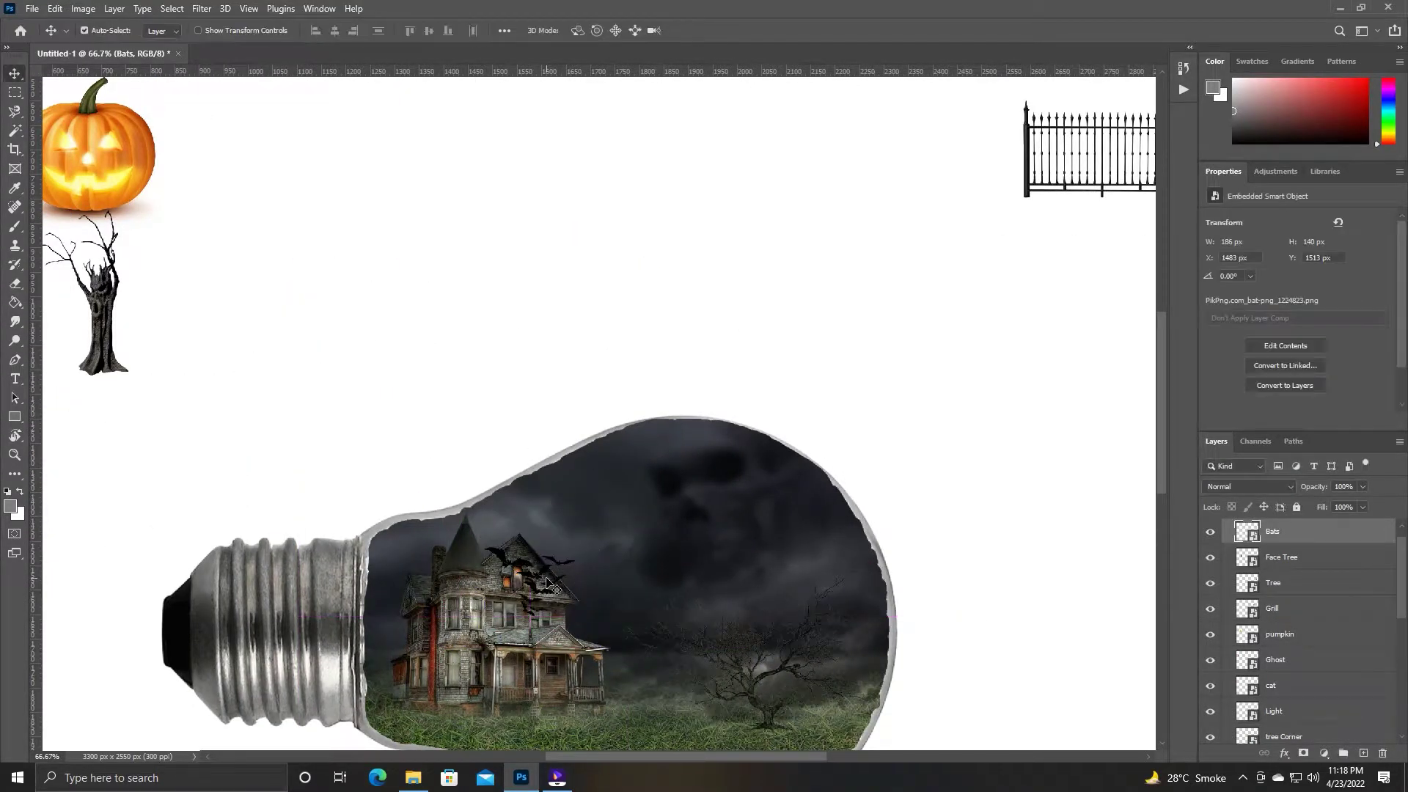
{"action": "key", "text": "ctrl+plus"}
{"action": "key", "text": "ctrl+plus"}
{"action": "key", "text": "ctrl+plus"}
{"action": "left_click_drag", "start_coordinate": [580, 265], "coordinate": [719, 257]}
Shrink the bats further, set them near the house windows and clip them into the bulb.
{"action": "key", "text": "ctrl+t"}
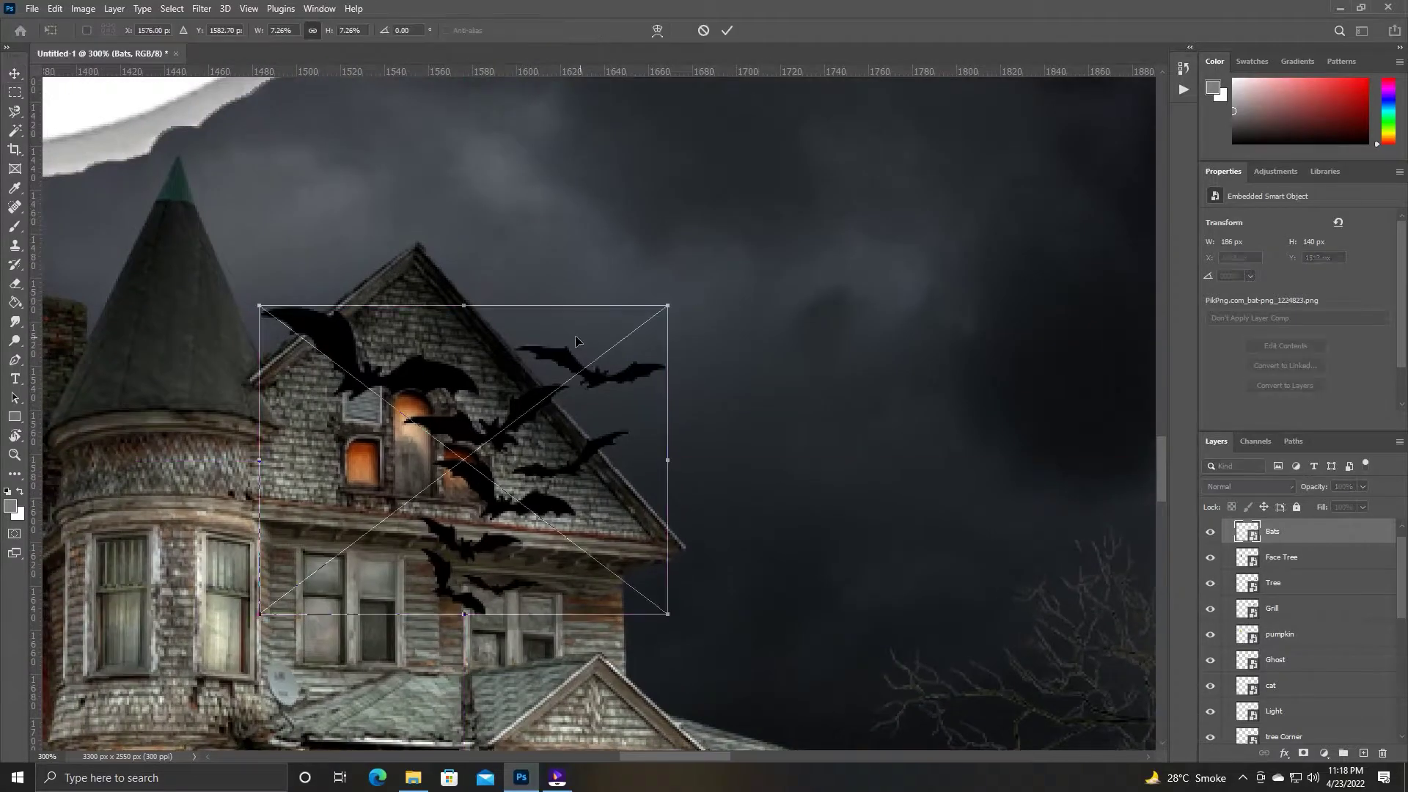
{"action": "left_click_drag", "start_coordinate": [261, 314], "coordinate": [380, 490]}
{"action": "left_click_drag", "start_coordinate": [486, 564], "coordinate": [434, 585]}
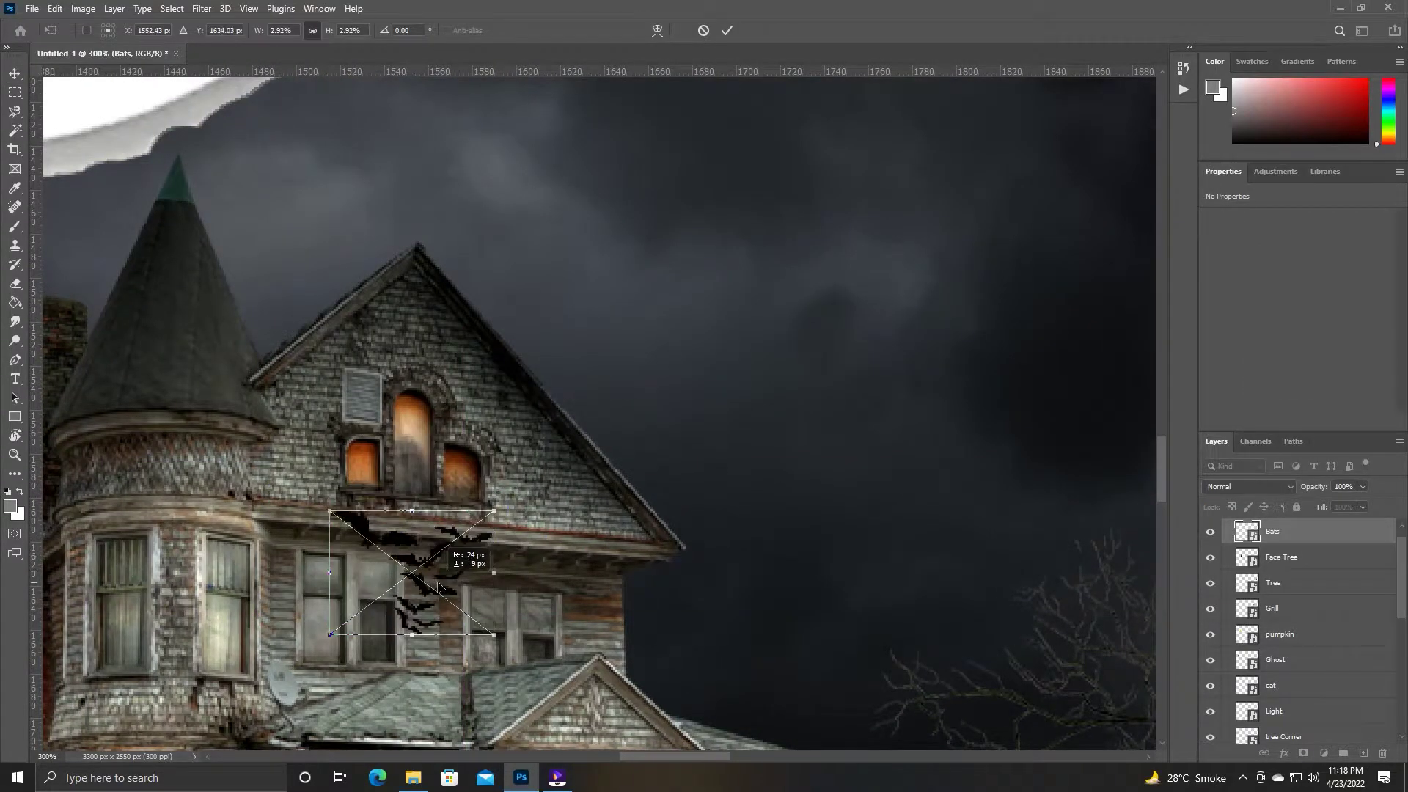
{"action": "key", "text": "Return"}
{"action": "key", "text": "ctrl+bracketleft"}
{"action": "key", "text": "ctrl+bracketleft"}
{"action": "key", "text": "ctrl+bracketleft"}
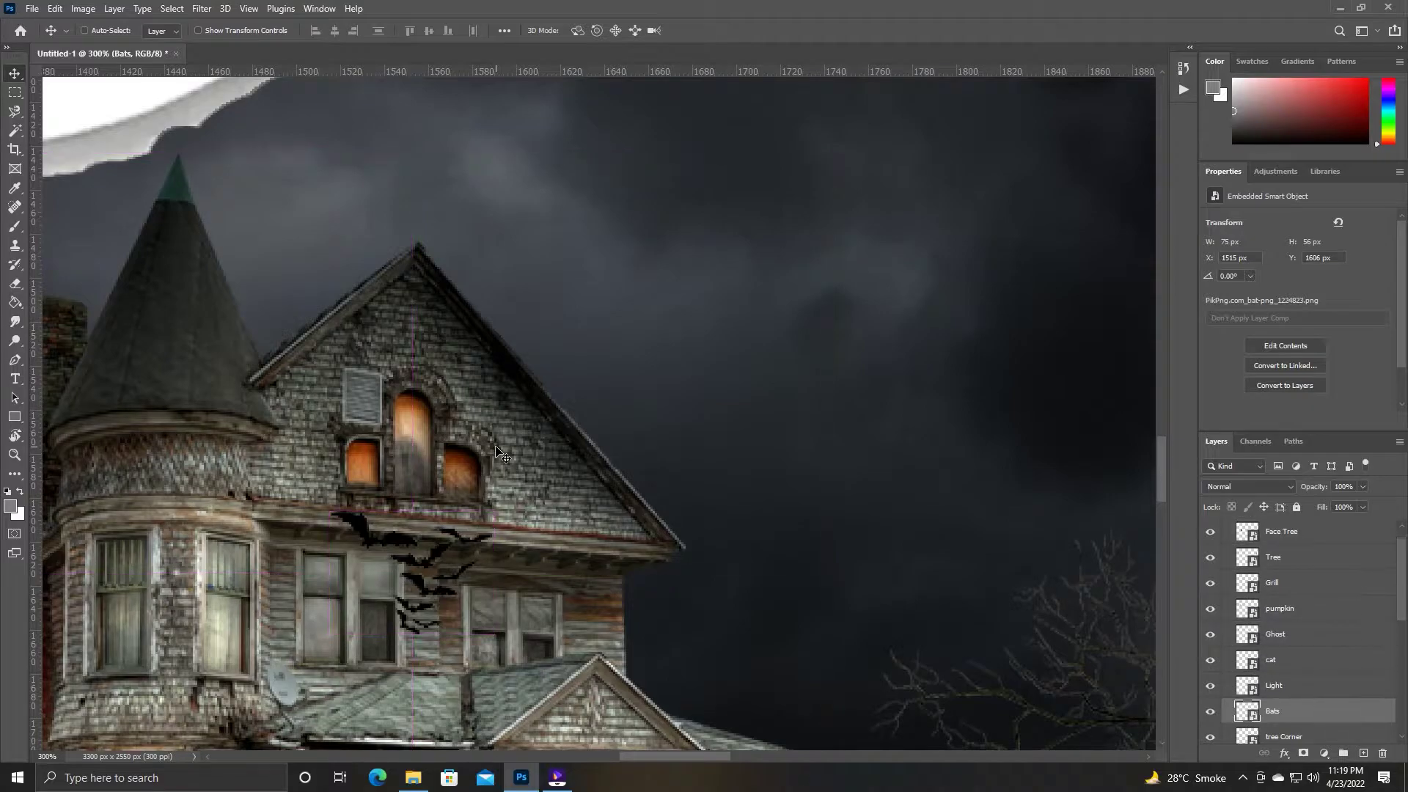
{"action": "key", "text": "ctrl+bracketleft"}
{"action": "key", "text": "ctrl+bracketleft"}
{"action": "key", "text": "ctrl+bracketleft"}
{"action": "key", "text": "ctrl+bracketleft"}
{"action": "key", "text": "ctrl+bracketleft"}
{"action": "key", "text": "ctrl+bracketleft"}
{"action": "key", "text": "ctrl+minus"}
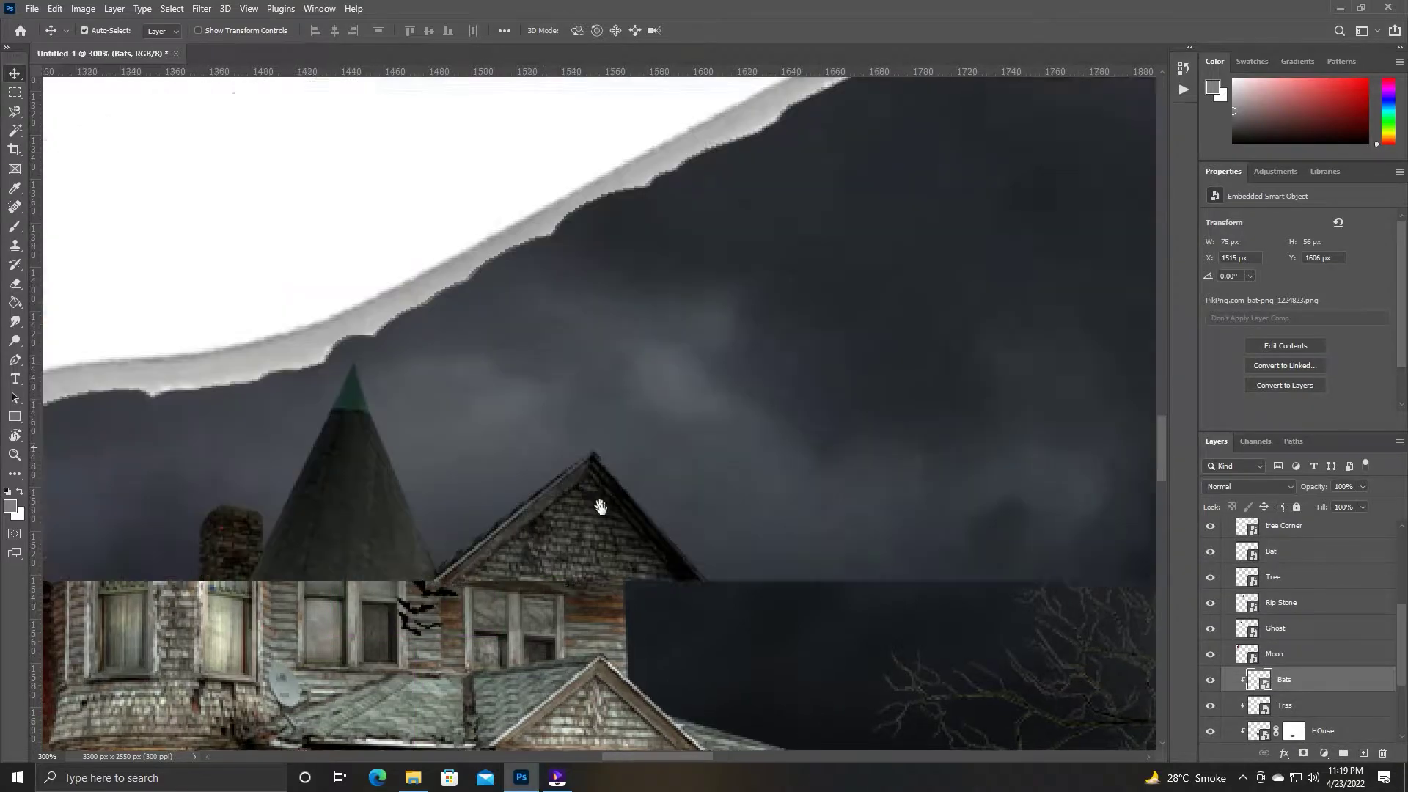
{"action": "key", "text": "ctrl+minus"}
{"action": "key", "text": "ctrl+minus"}
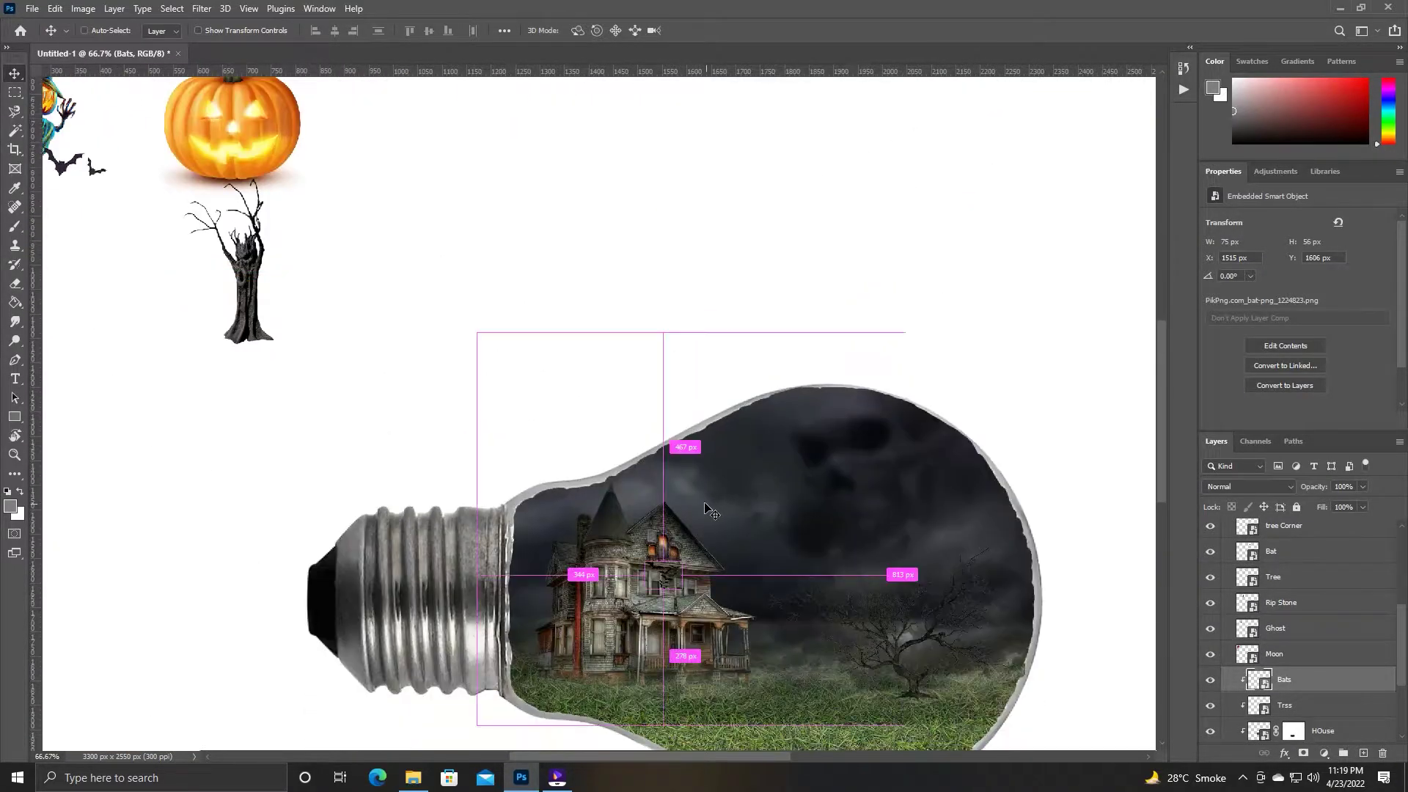
{"action": "key", "text": "ctrl+minus"}
Scale the pumpkin-headed ghost to about 5% and perch it on the house's upper window.
{"action": "left_click_drag", "start_coordinate": [136, 227], "coordinate": [698, 577]}
{"action": "key", "text": "ctrl+plus"}
{"action": "key", "text": "ctrl+plus"}
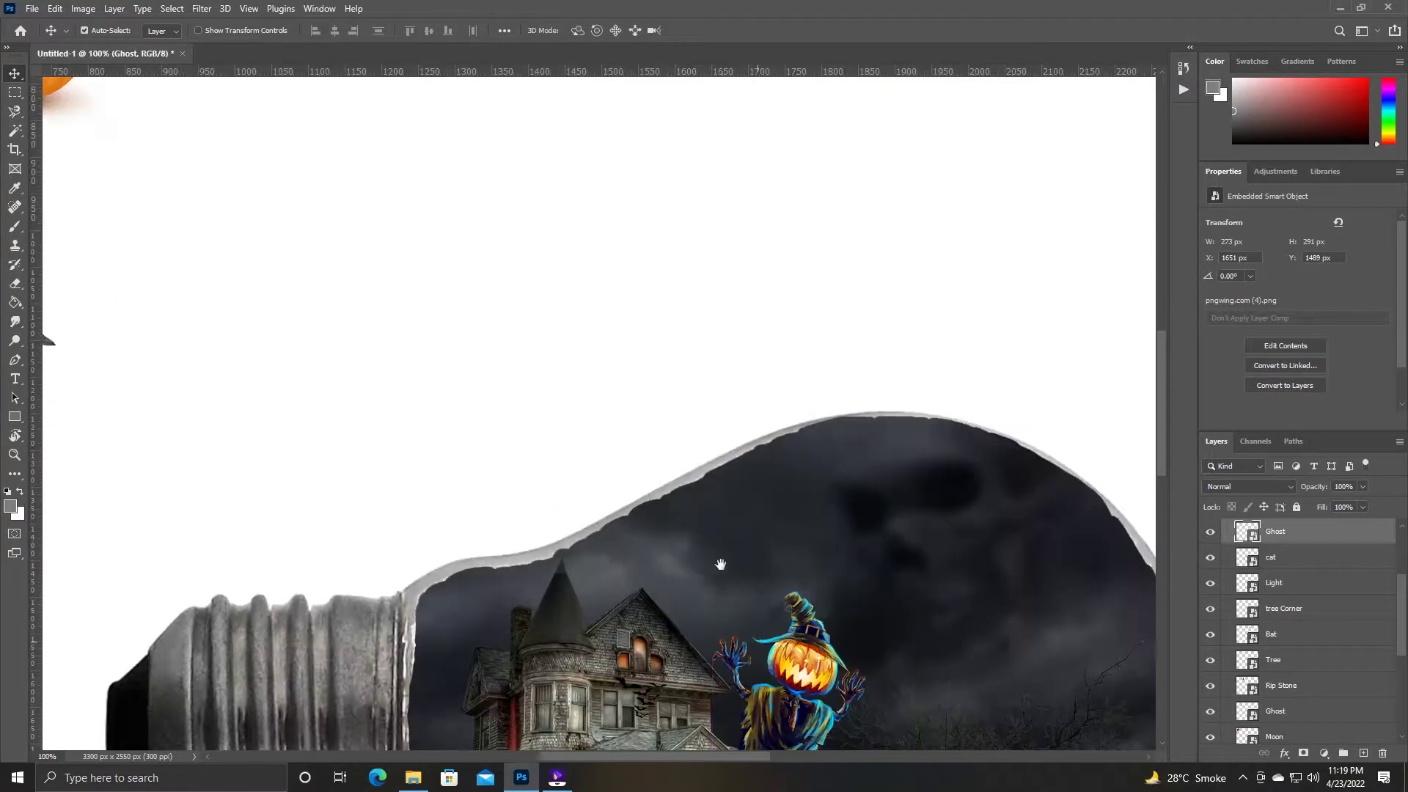
{"action": "key", "text": "ctrl+plus"}
{"action": "key", "text": "ctrl+plus"}
{"action": "key", "text": "ctrl+t"}
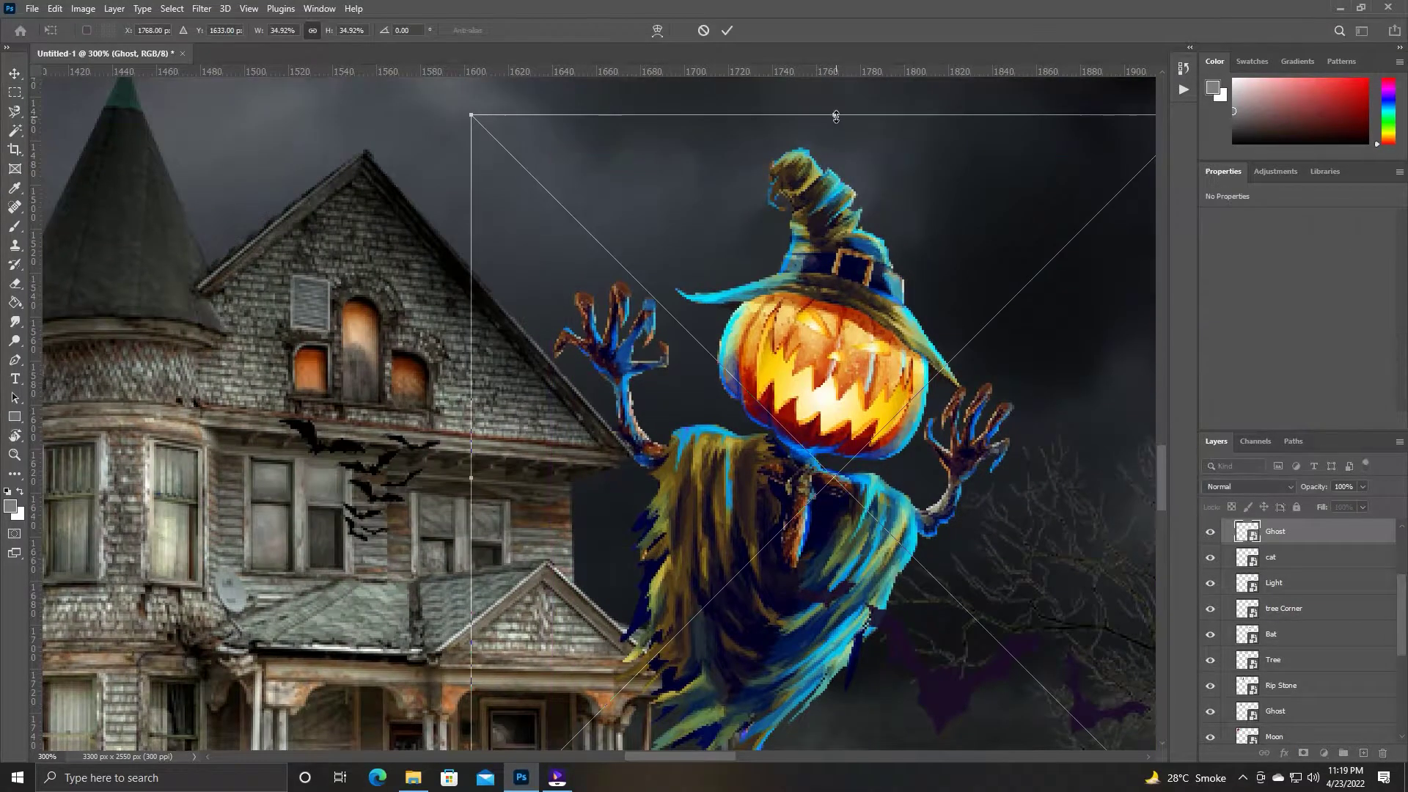
{"action": "left_click_drag", "start_coordinate": [473, 121], "coordinate": [685, 535]}
{"action": "mouse_move", "coordinate": [777, 572]}
{"action": "left_mouse_down"}
{"action": "mouse_move", "coordinate": [560, 507]}
{"action": "mouse_move", "coordinate": [557, 571]}
{"action": "left_mouse_up"}
{"action": "left_click_drag", "start_coordinate": [555, 623], "coordinate": [335, 533]}
{"action": "key", "text": "Return"}
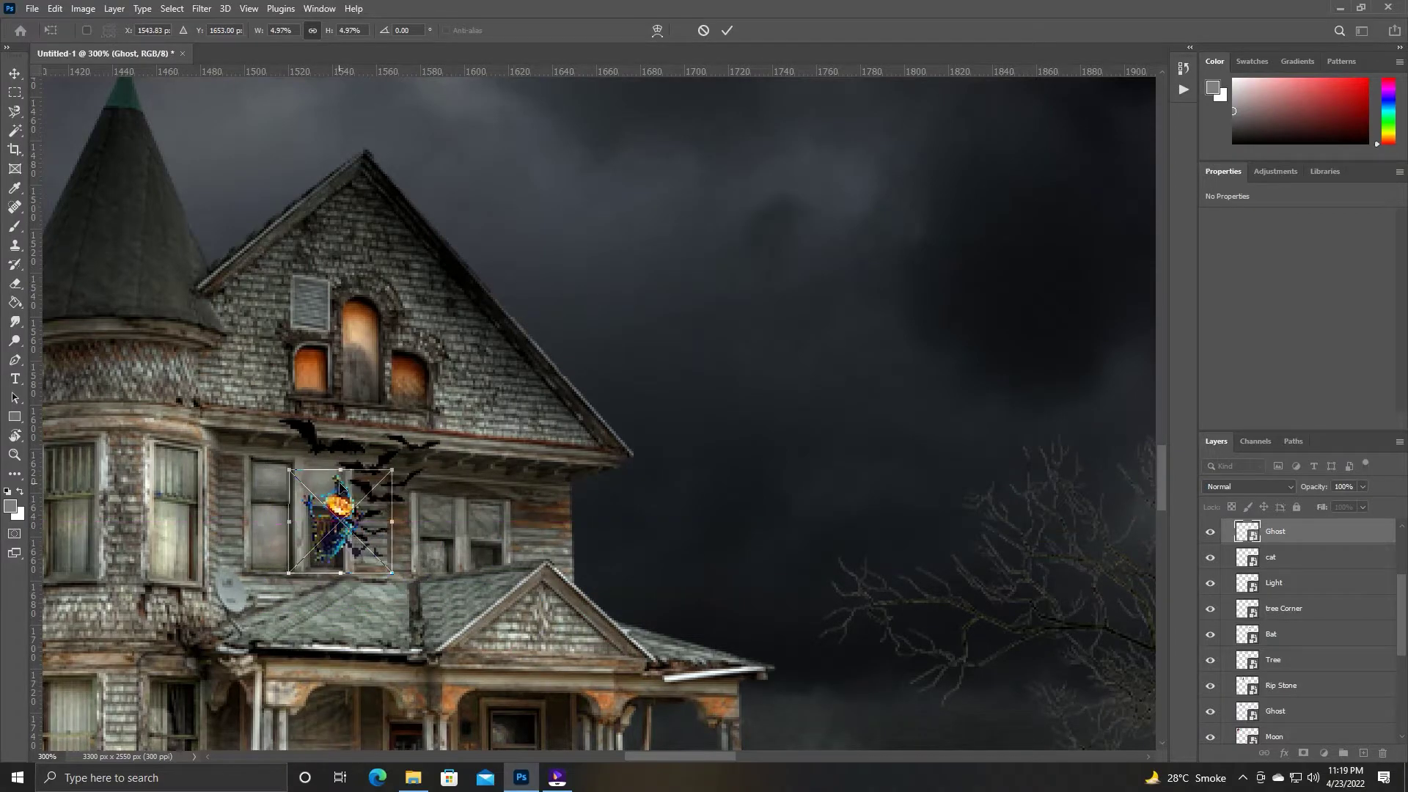
Enable Auto-Select and nudge the bats slightly up and right.
{"action": "left_click", "coordinate": [385, 521]}
{"action": "left_click", "coordinate": [381, 512], "text": "ctrl"}
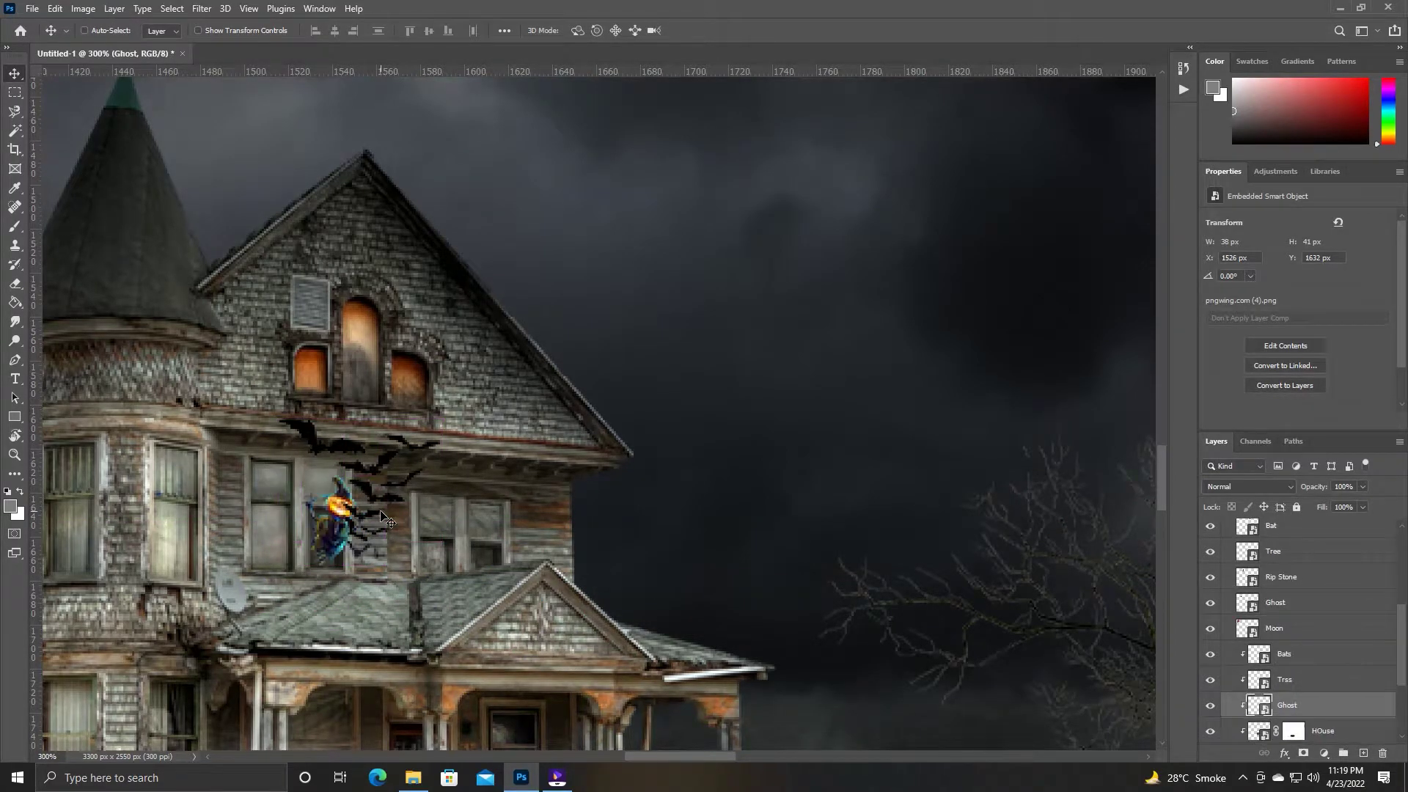
{"action": "left_click_drag", "start_coordinate": [387, 500], "coordinate": [400, 500]}
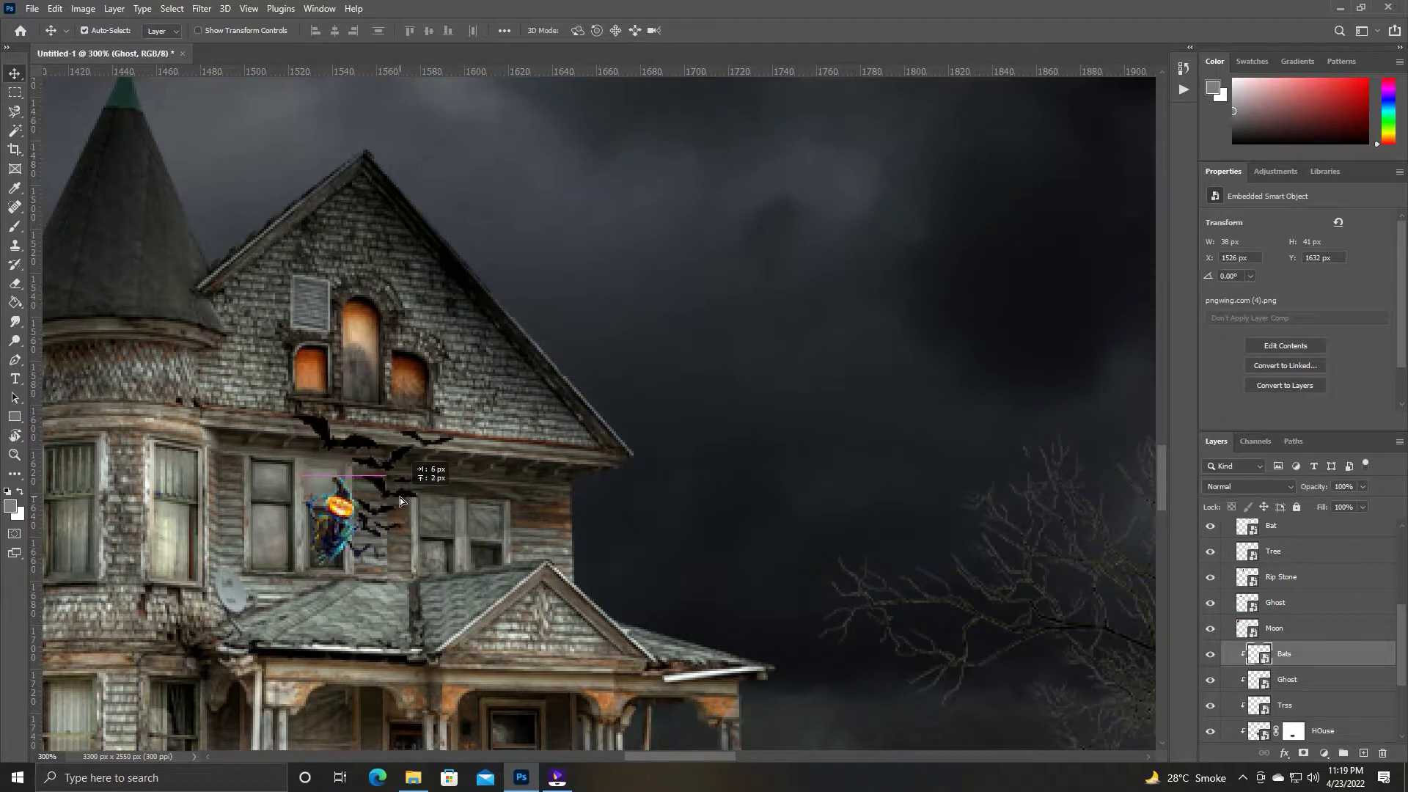
{"action": "key", "text": "ctrl+0"}
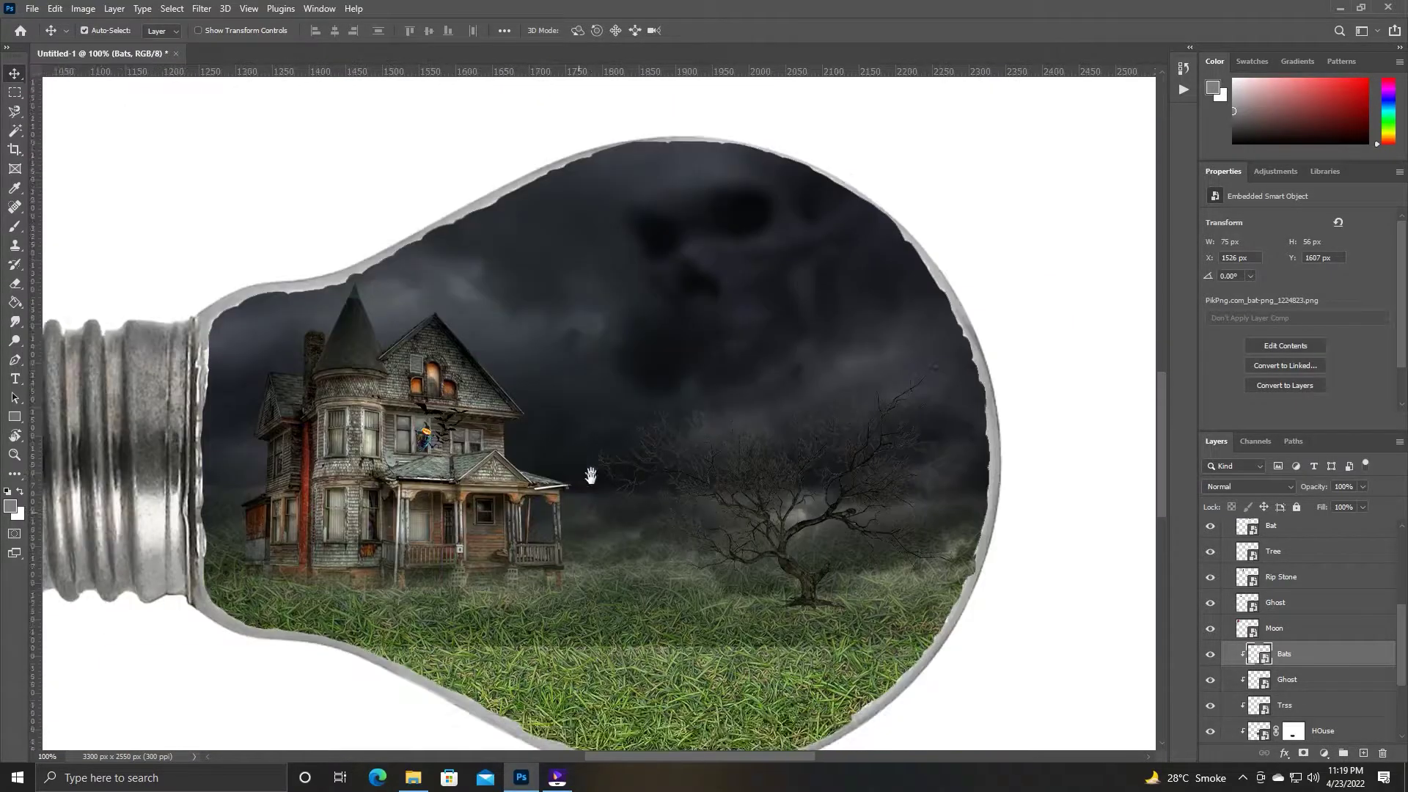
{"action": "key", "text": "ctrl+1"}
{"action": "key", "text": "ctrl+0"}
{"action": "left_click", "coordinate": [803, 243]}
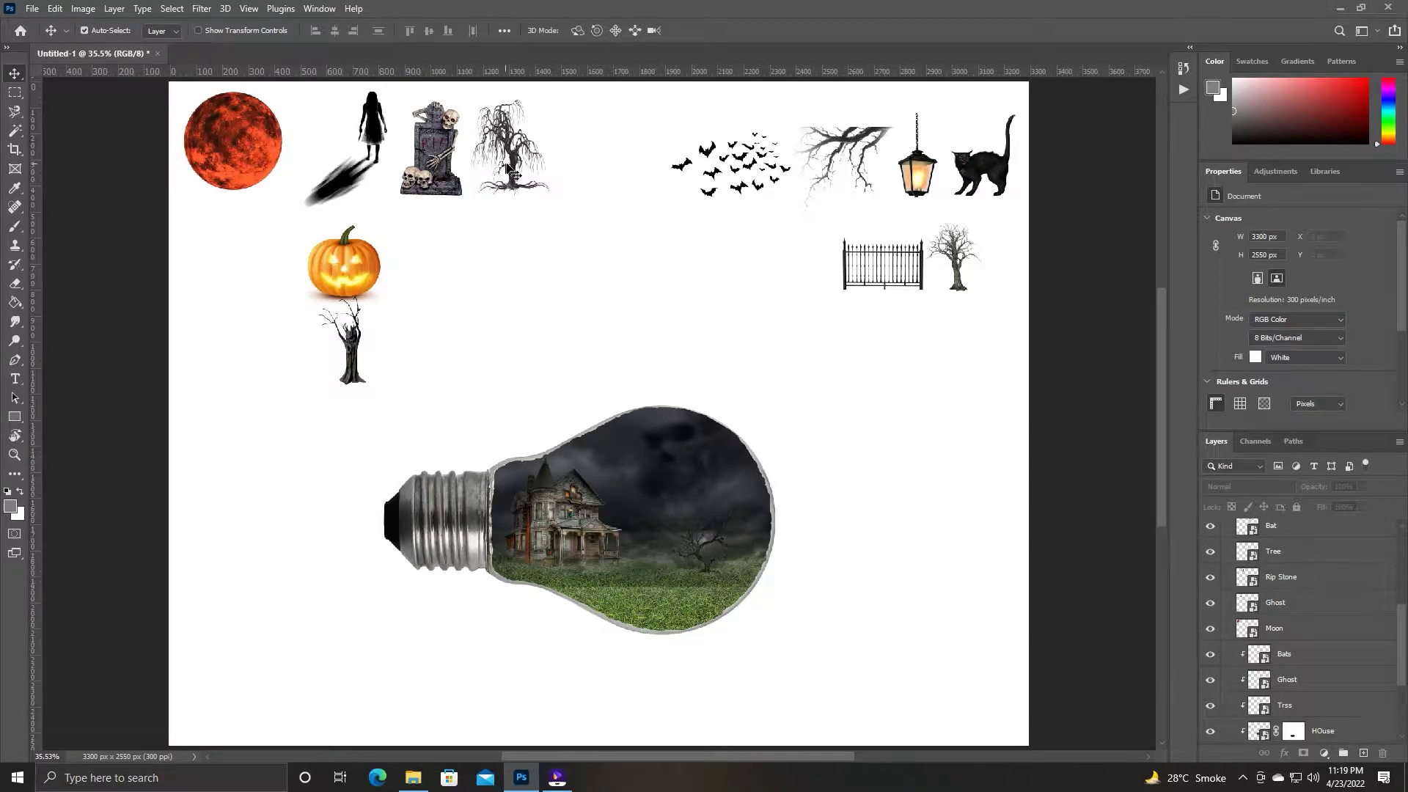
Clip the bare tree into the bulb, flipped horizontally and placed beside the house.
{"action": "mouse_move", "coordinate": [511, 176]}
{"action": "left_mouse_down"}
{"action": "mouse_move", "coordinate": [552, 561]}
{"action": "mouse_move", "coordinate": [587, 510]}
{"action": "left_mouse_up"}
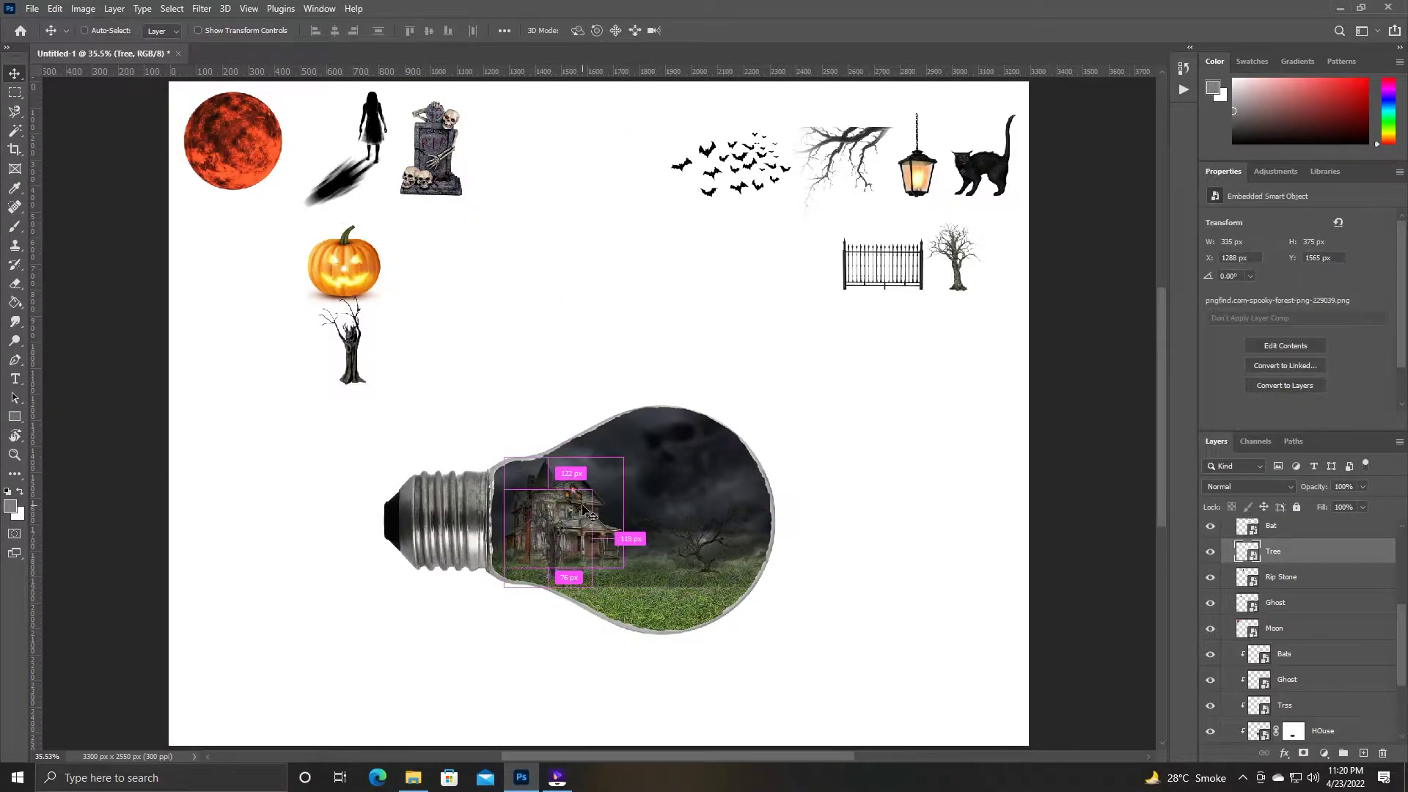
{"action": "key", "text": "ctrl+bracketleft"}
{"action": "key", "text": "ctrl+bracketleft"}
{"action": "key", "text": "ctrl+bracketleft"}
{"action": "scroll", "coordinate": [587, 511], "scroll_direction": "up", "scroll_amount": 1}
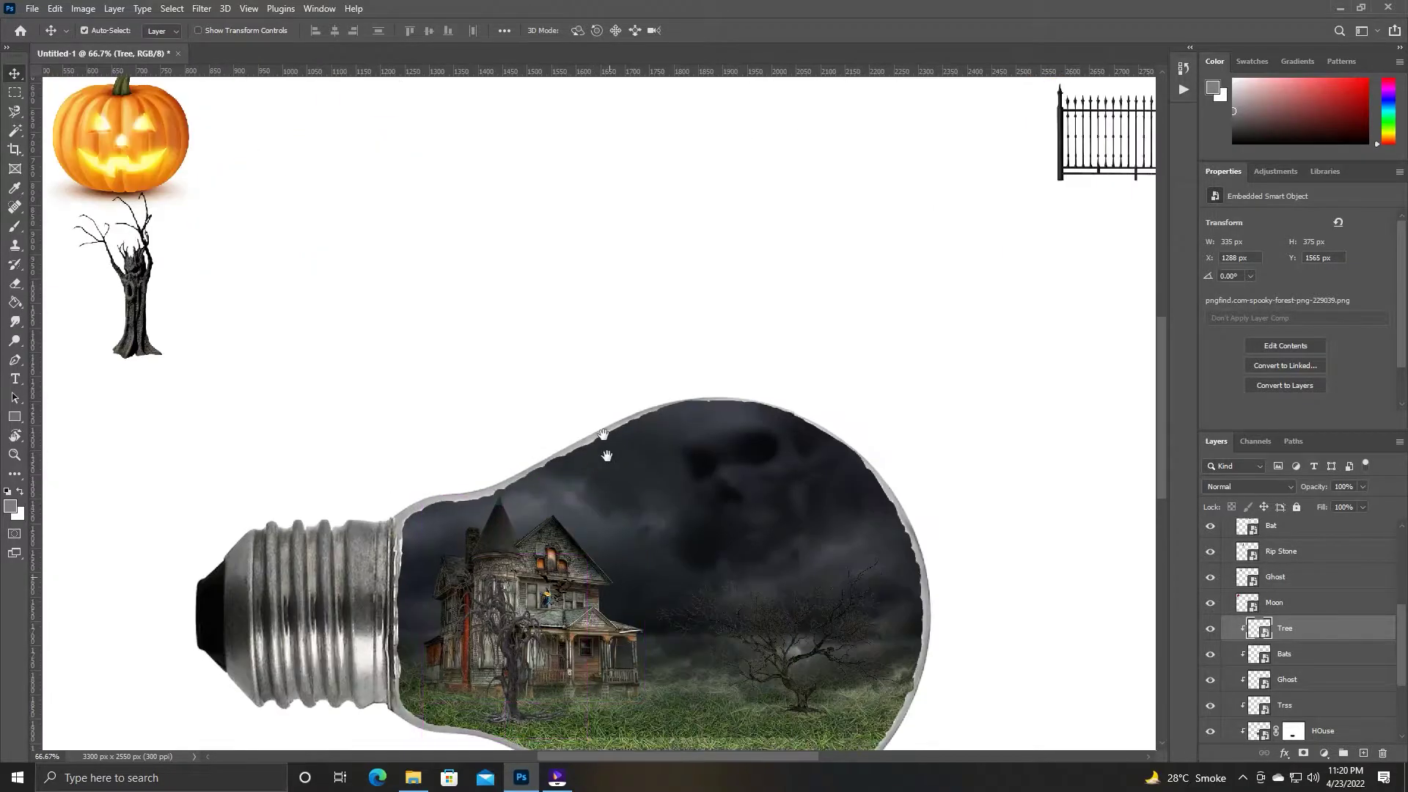
{"action": "scroll", "coordinate": [546, 411], "scroll_direction": "up", "scroll_amount": 1}
{"action": "key", "text": "ctrl+t"}
{"action": "right_click", "coordinate": [503, 431]}
{"action": "left_click", "coordinate": [549, 573]}
{"action": "left_click_drag", "start_coordinate": [477, 475], "coordinate": [443, 475]}
{"action": "key", "text": "Return"}
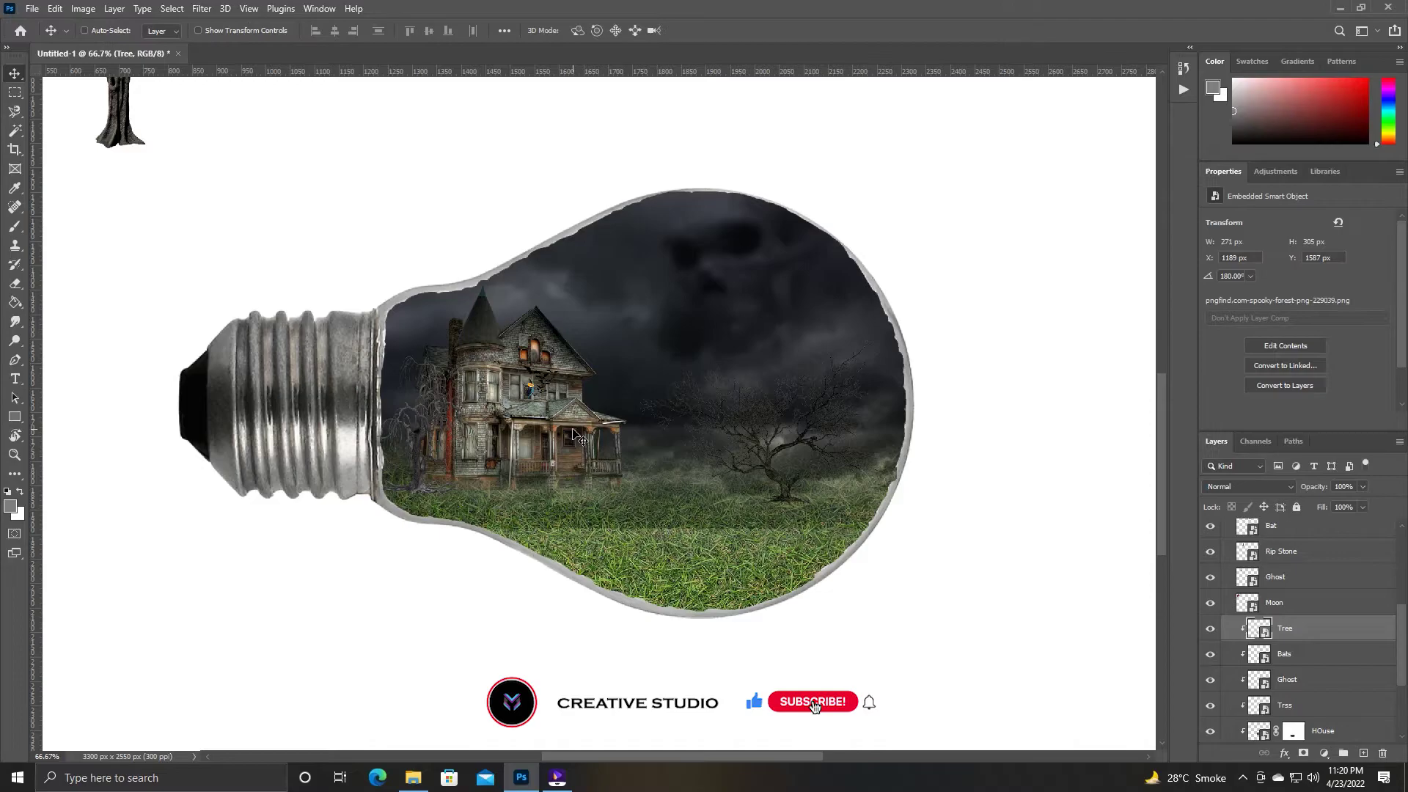
Add a layer mask to the tree and blend its base into the grass.
{"action": "scroll", "coordinate": [529, 443], "scroll_direction": "up", "scroll_amount": 2}
{"action": "left_click_drag", "start_coordinate": [529, 443], "coordinate": [703, 428]}
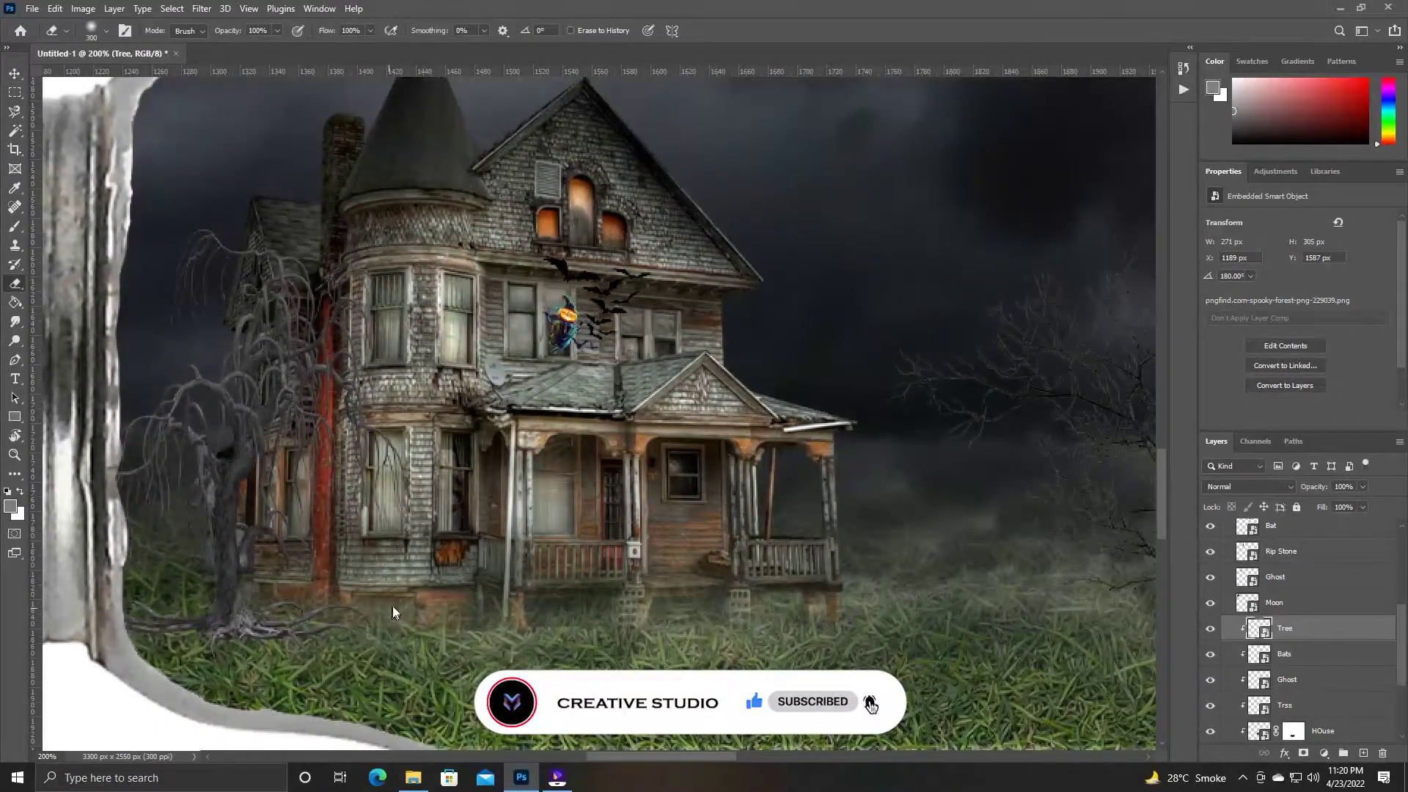
{"action": "left_click", "coordinate": [584, 403]}
{"action": "key", "text": "ctrl+z"}
{"action": "left_click", "coordinate": [1303, 752]}
{"action": "left_click_drag", "start_coordinate": [414, 555], "coordinate": [605, 356]}
{"action": "key", "text": "bracketleft"}
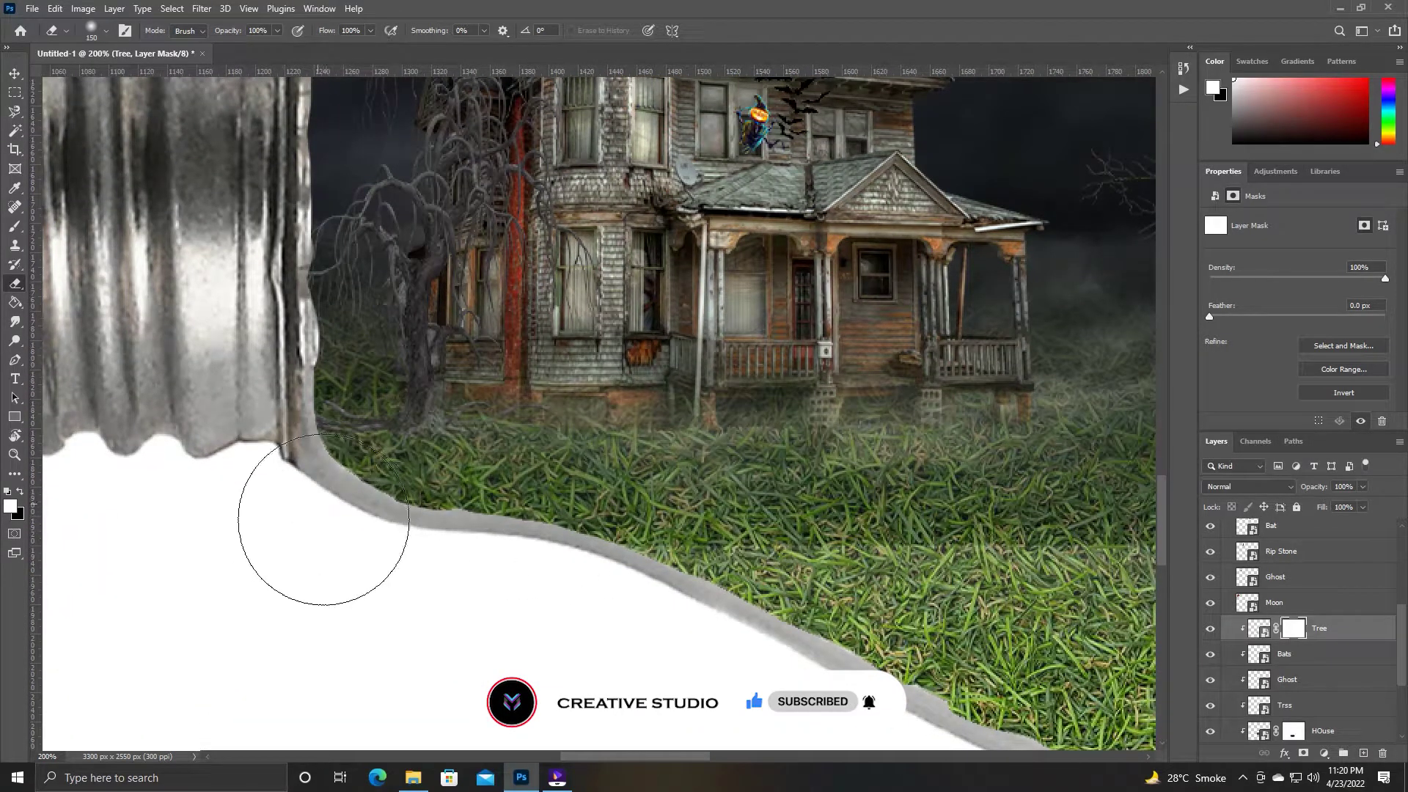
{"action": "scroll", "coordinate": [547, 449], "scroll_direction": "up", "scroll_amount": 2}
{"action": "key", "text": "ctrl+0"}
{"action": "key", "text": "v"}
{"action": "left_click", "coordinate": [251, 336]}
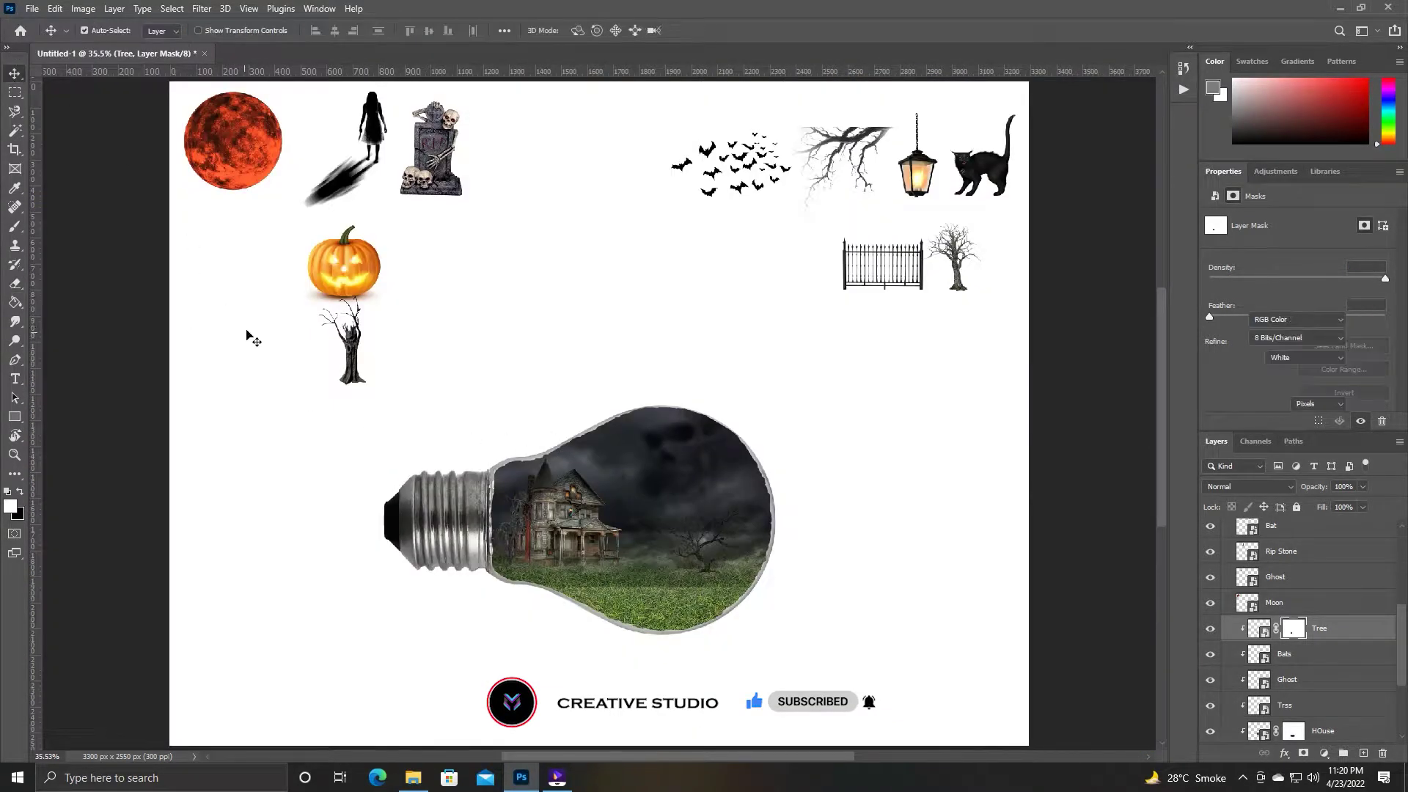
Bring the face tree into the bulb and begin shrinking it.
{"action": "left_click_drag", "start_coordinate": [361, 373], "coordinate": [593, 521]}
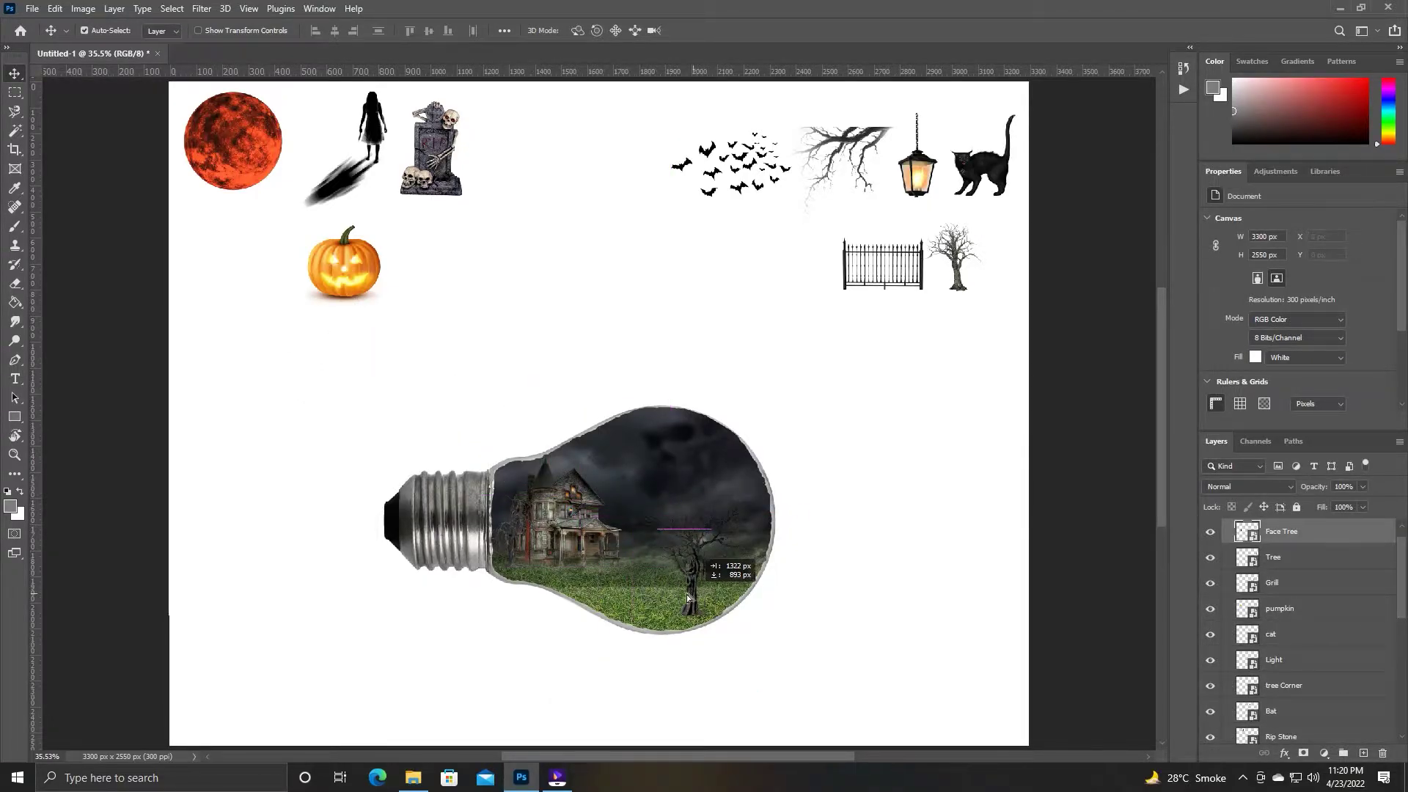
{"action": "left_click_drag", "start_coordinate": [689, 598], "coordinate": [664, 595]}
{"action": "key", "text": "ctrl+t"}
{"action": "left_click_drag", "start_coordinate": [665, 483], "coordinate": [667, 549]}
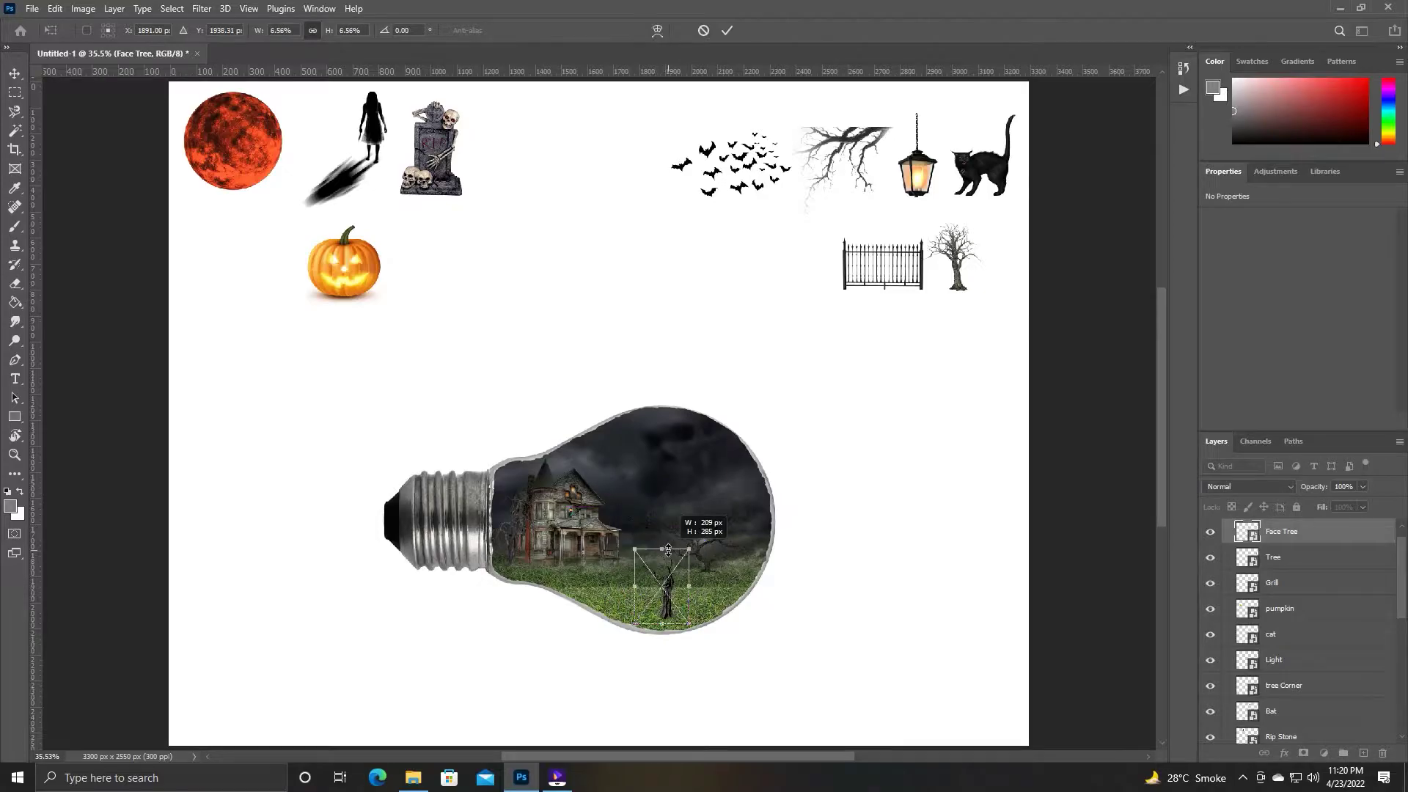
Shrink the face tree and move it onto the grass near the bulb's right edge.
{"action": "key", "text": "Return"}
{"action": "key", "text": "ctrl+plus"}
{"action": "key", "text": "ctrl+plus"}
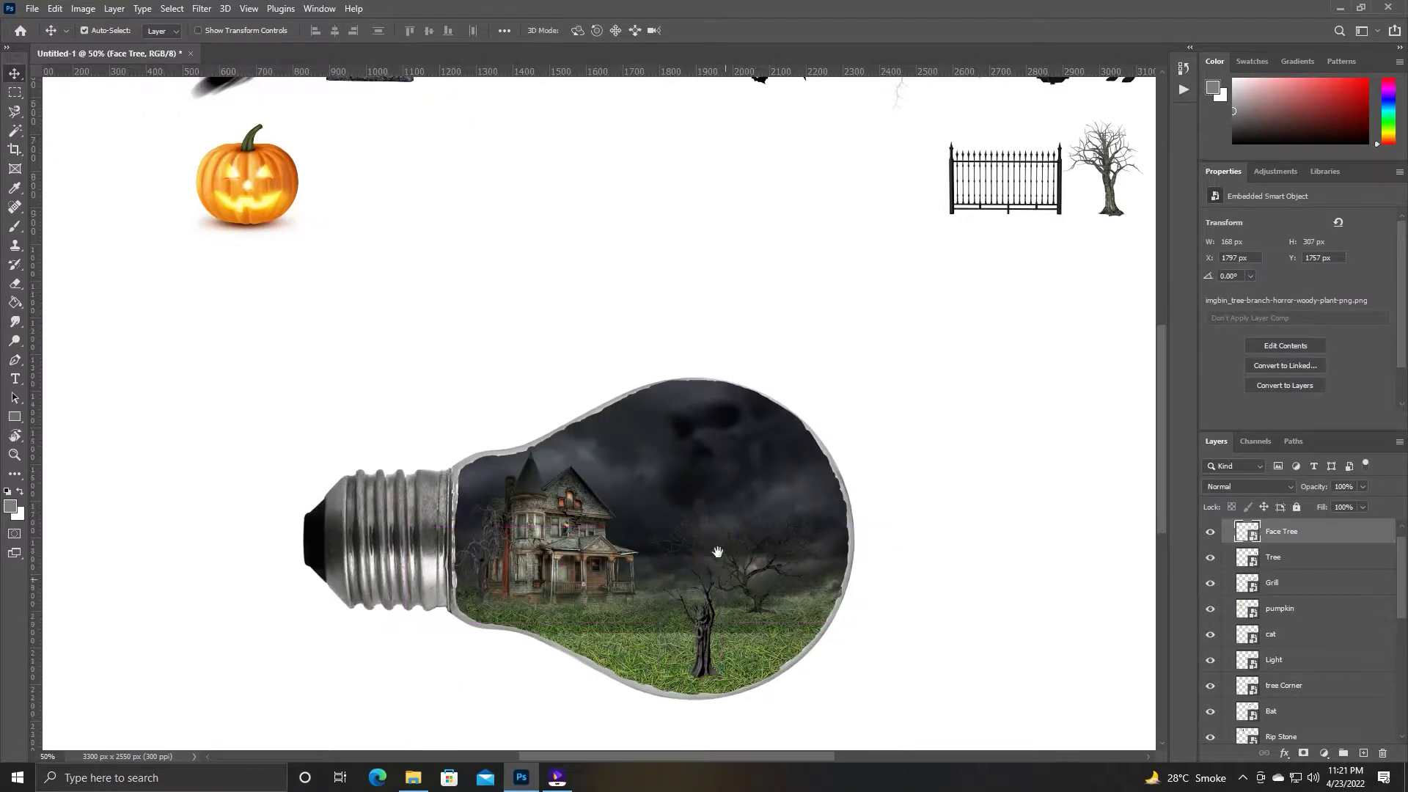
{"action": "key", "text": "ctrl+plus"}
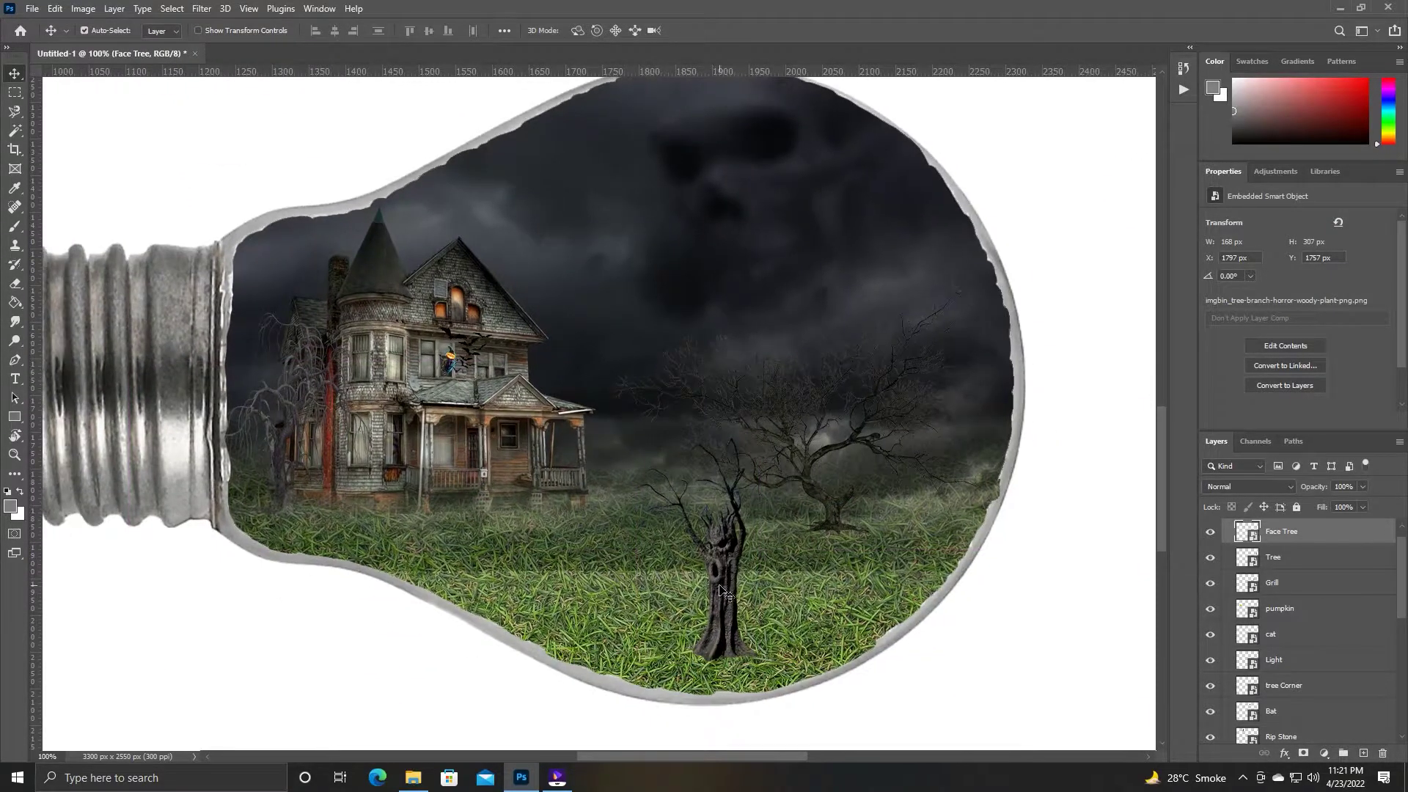
{"action": "mouse_move", "coordinate": [719, 583]}
{"action": "left_mouse_down"}
{"action": "mouse_move", "coordinate": [950, 484]}
{"action": "mouse_move", "coordinate": [889, 517]}
{"action": "left_mouse_up"}
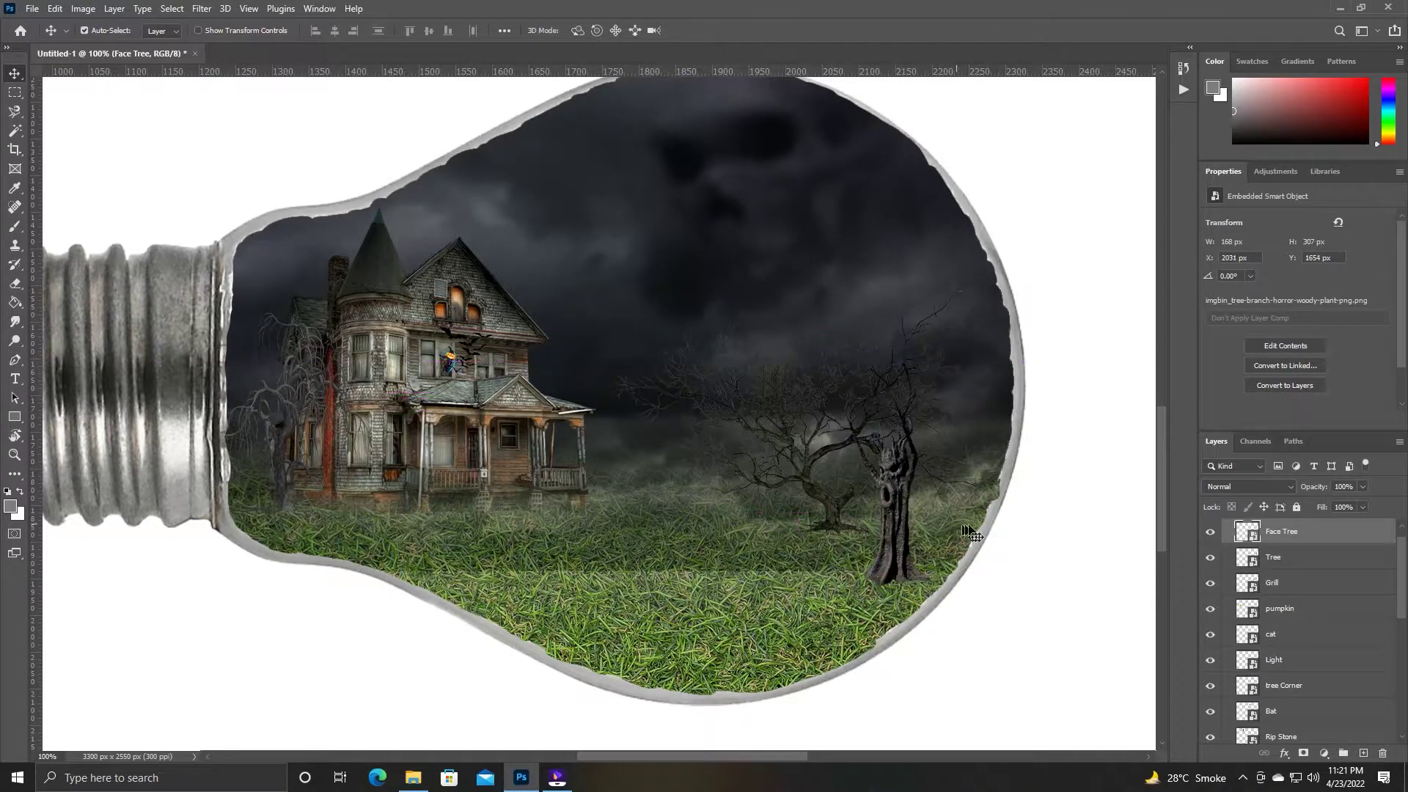
Clip the face tree above the Tree layer, add a mask for erasing, and drag in the moon.
{"action": "key", "text": "ctrl+bracketleft"}
{"action": "key", "text": "ctrl+bracketleft"}
{"action": "key", "text": "ctrl+bracketleft"}
{"action": "key", "text": "ctrl+bracketleft"}
{"action": "key", "text": "ctrl+bracketleft"}
{"action": "key", "text": "ctrl+bracketleft"}
{"action": "key", "text": "ctrl+bracketleft"}
{"action": "key", "text": "ctrl+bracketleft"}
{"action": "key", "text": "ctrl+bracketleft"}
{"action": "key", "text": "ctrl+bracketright"}
{"action": "left_click", "coordinate": [1303, 753]}
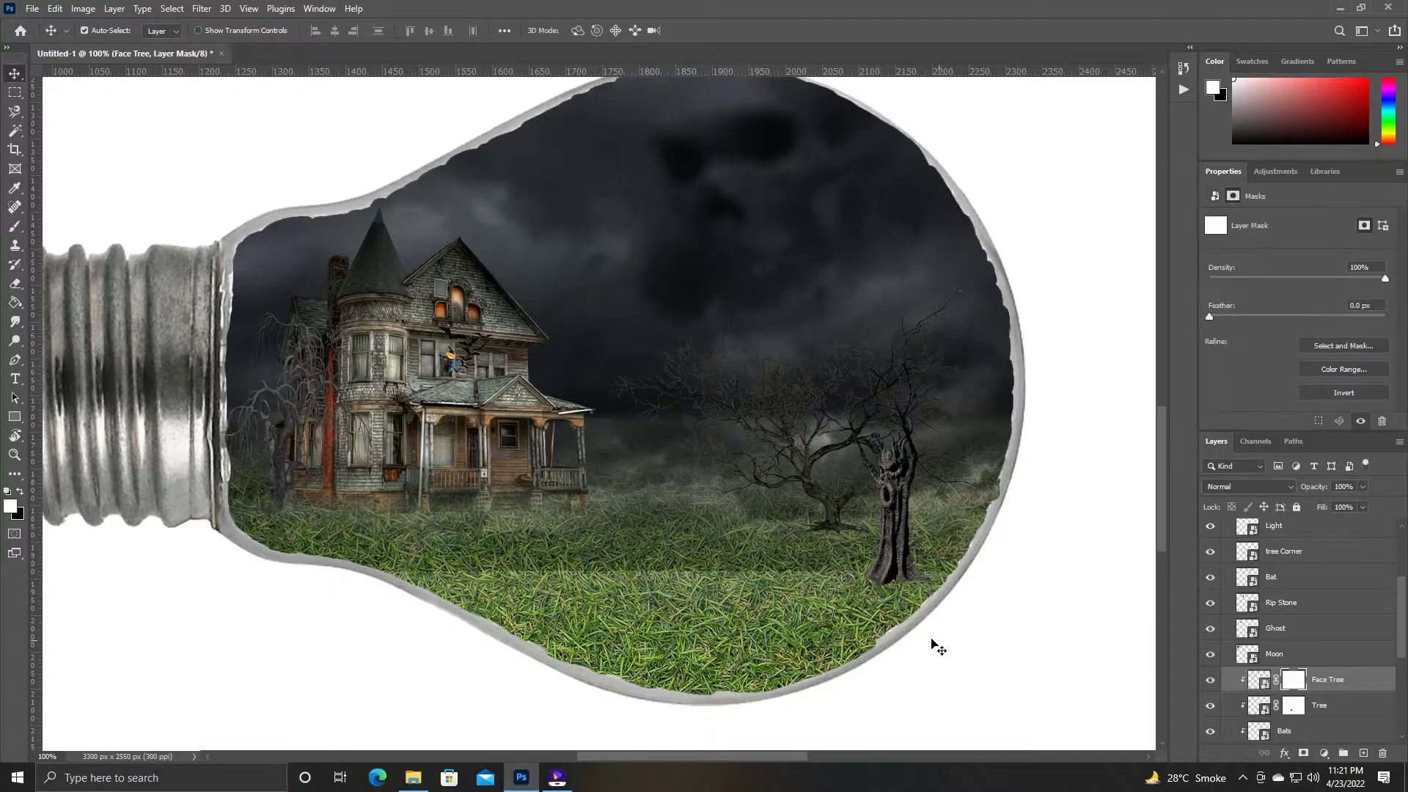
{"action": "key", "text": "e"}
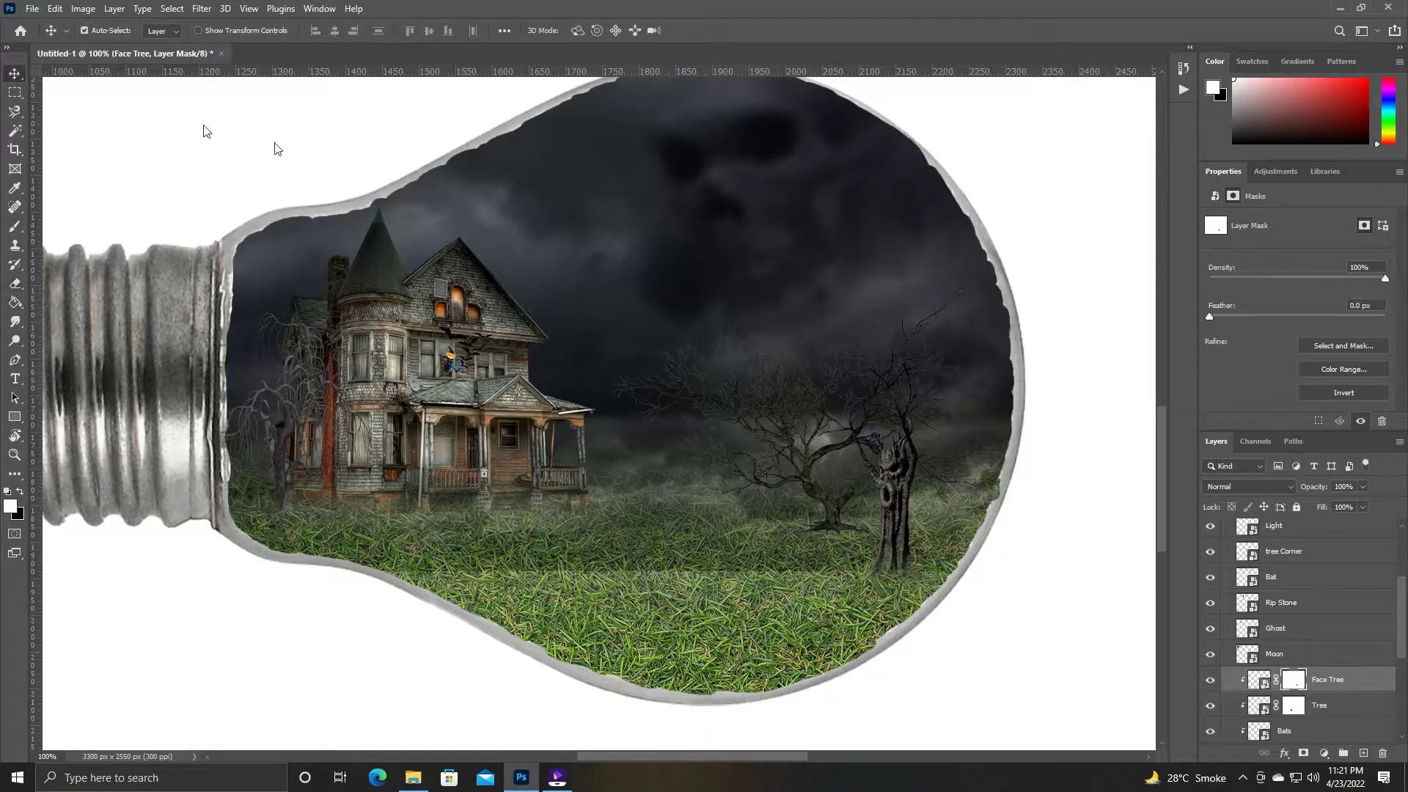
{"action": "scroll", "coordinate": [56, 91], "scroll_direction": "down", "scroll_amount": 2}
{"action": "scroll", "coordinate": [525, 411], "scroll_direction": "down", "scroll_amount": 2}
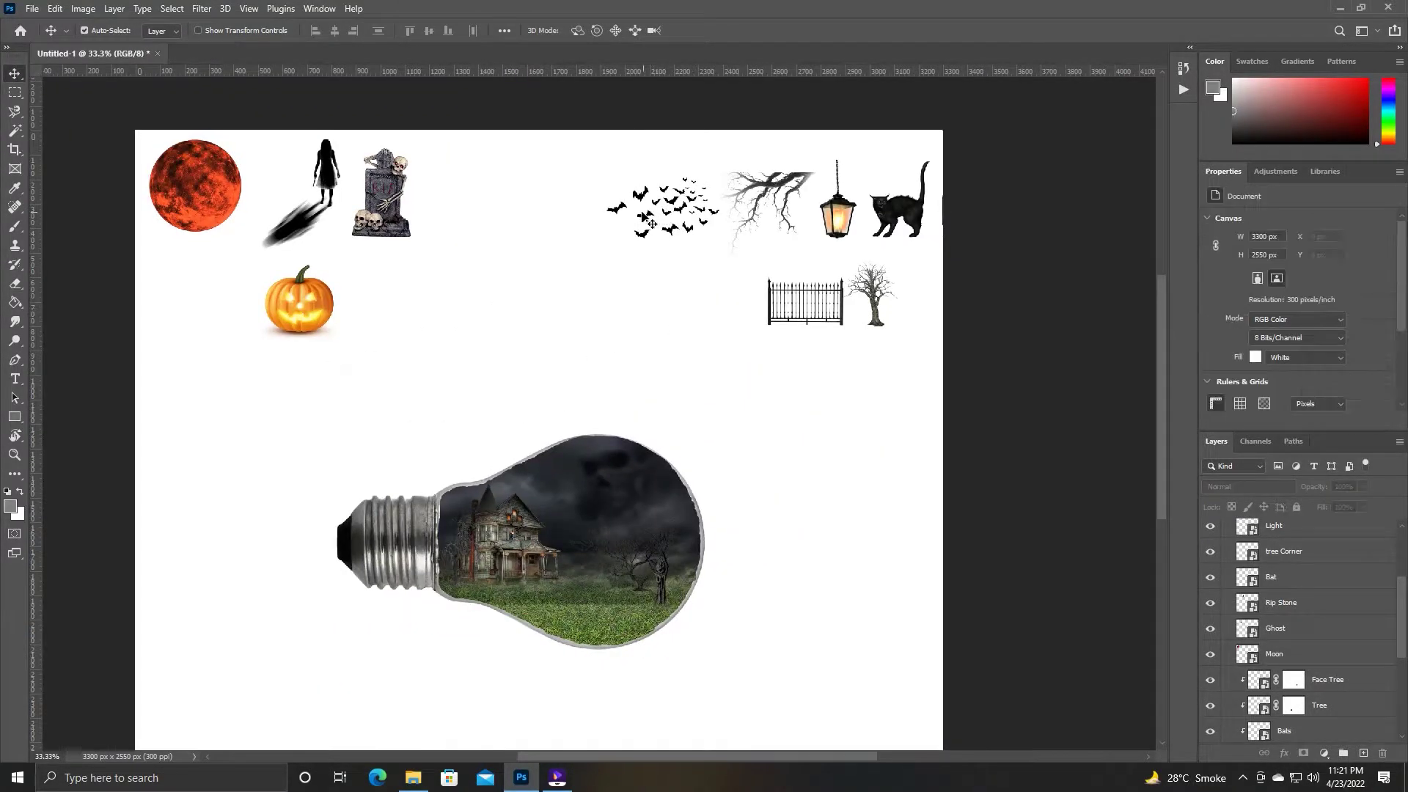
{"action": "left_click_drag", "start_coordinate": [224, 179], "coordinate": [604, 491]}
Shrink the moon to a small disc in the bulb's sky.
{"action": "scroll", "coordinate": [604, 491], "scroll_direction": "up", "scroll_amount": 2}
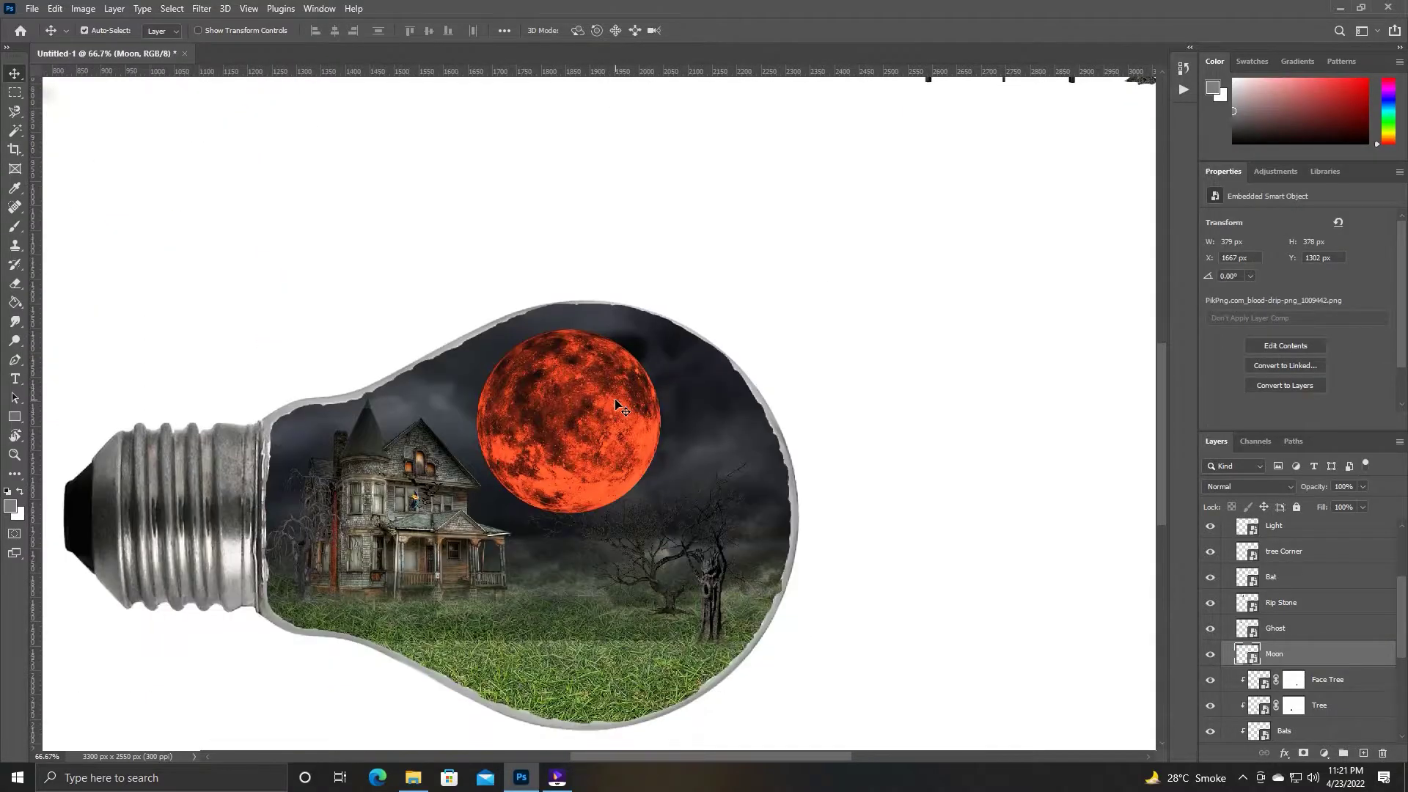
{"action": "key", "text": "ctrl+t"}
{"action": "mouse_move", "coordinate": [664, 322]}
{"action": "left_mouse_down"}
{"action": "mouse_move", "coordinate": [566, 430]}
{"action": "mouse_move", "coordinate": [537, 402]}
{"action": "left_mouse_up"}
{"action": "key", "text": "Return"}
{"action": "key", "text": "ctrl+t"}
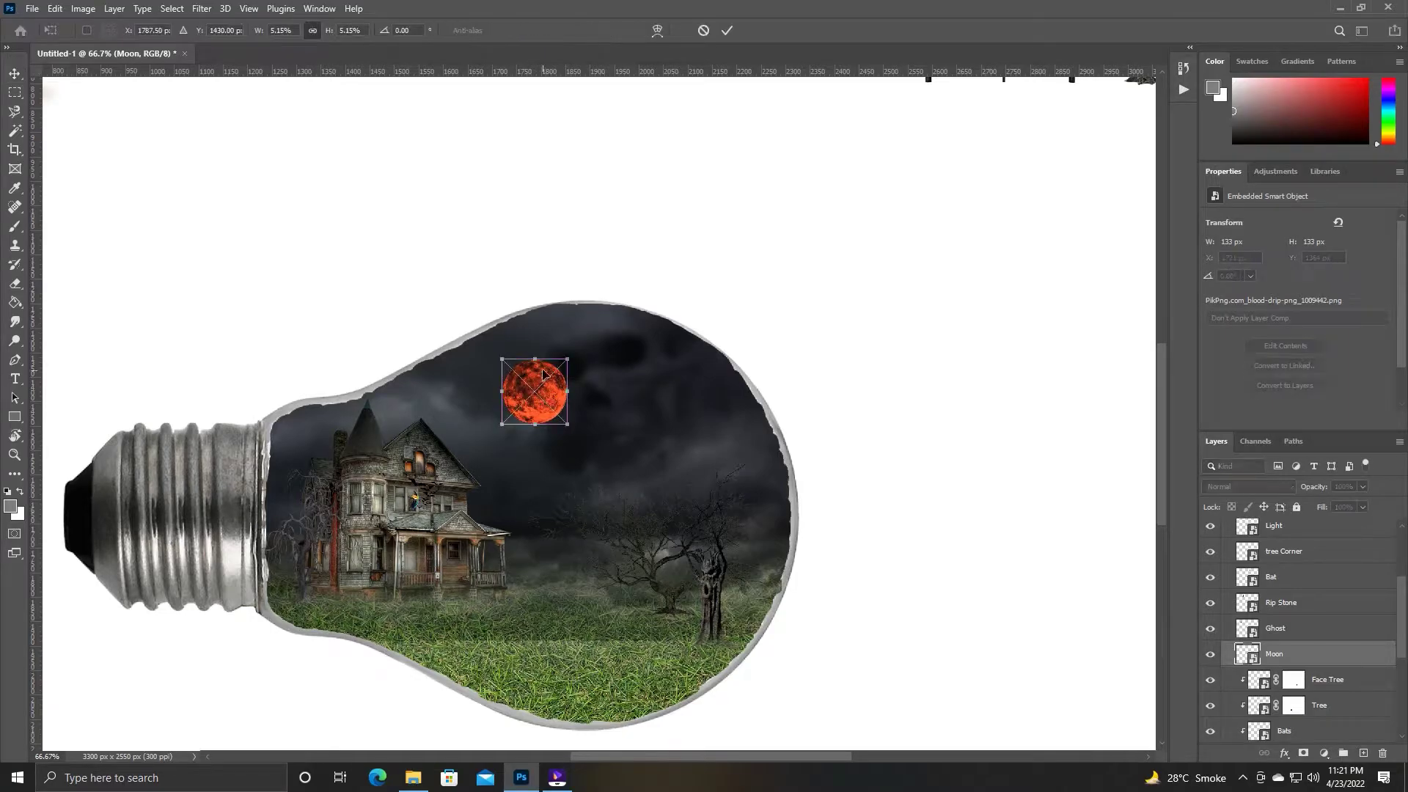
{"action": "mouse_move", "coordinate": [568, 424]}
{"action": "left_mouse_down"}
{"action": "mouse_move", "coordinate": [556, 412]}
{"action": "mouse_move", "coordinate": [573, 405]}
{"action": "left_mouse_up"}
{"action": "key", "text": "Escape"}
Move the bats over the moon and clip them into the bulb above the Moon layer.
{"action": "scroll", "coordinate": [598, 378], "scroll_direction": "up", "scroll_amount": 5}
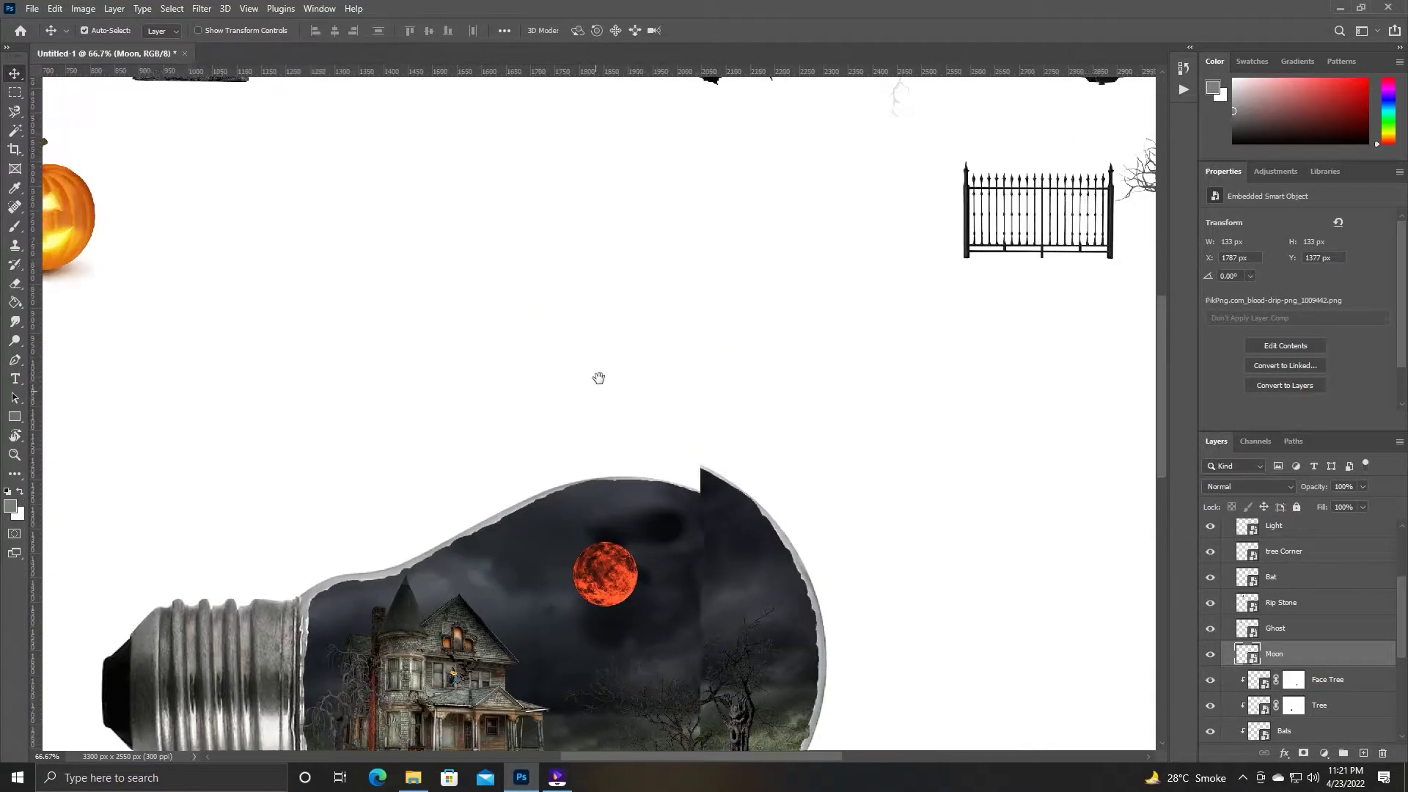
{"action": "left_click_drag", "start_coordinate": [708, 181], "coordinate": [574, 592]}
{"action": "scroll", "coordinate": [574, 591], "scroll_direction": "down", "scroll_amount": 4}
{"action": "mouse_move", "coordinate": [573, 364]}
{"action": "left_mouse_down"}
{"action": "mouse_move", "coordinate": [658, 387]}
{"action": "mouse_move", "coordinate": [681, 273]}
{"action": "left_mouse_up"}
{"action": "left_click", "coordinate": [598, 438]}
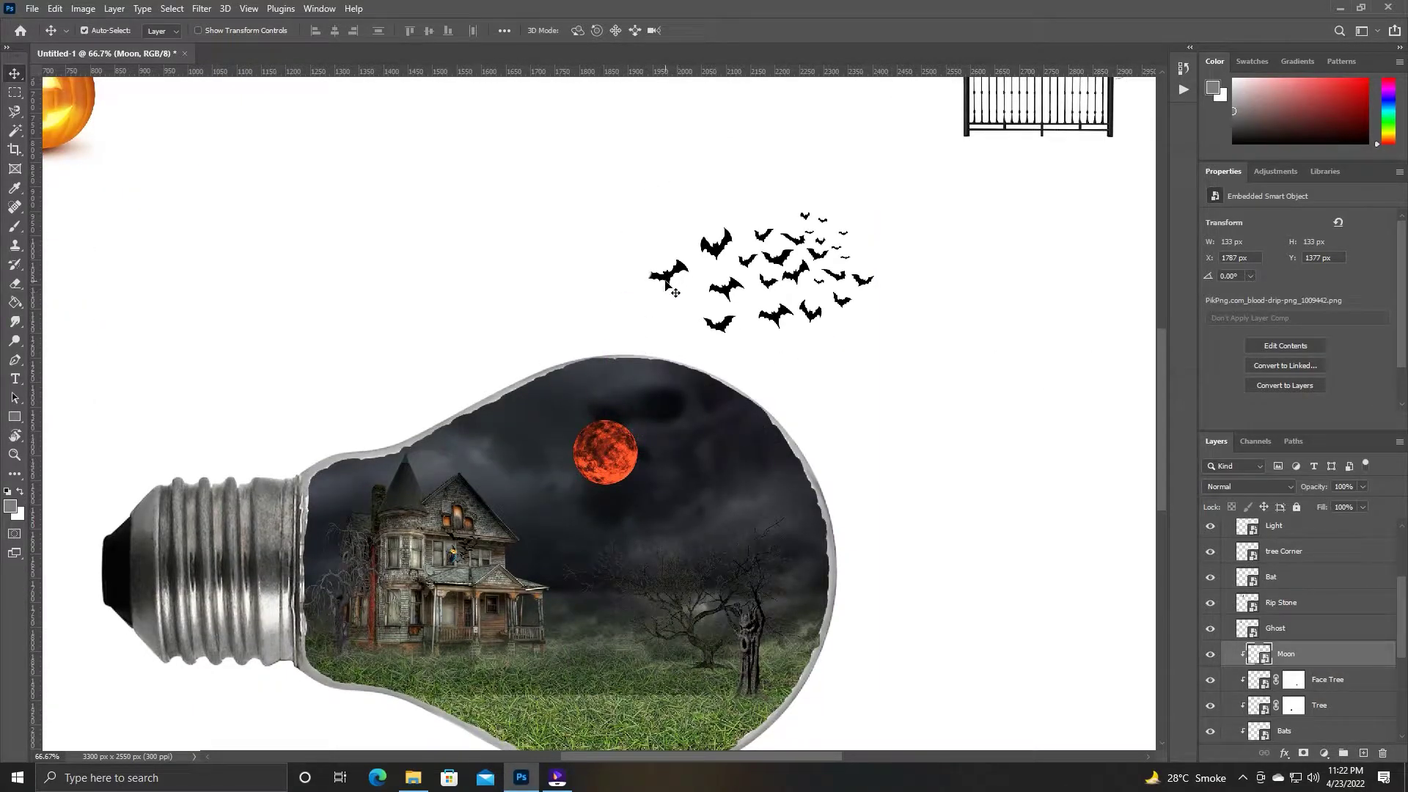
{"action": "left_click_drag", "start_coordinate": [674, 293], "coordinate": [744, 353]}
{"action": "key", "text": "ctrl+z"}
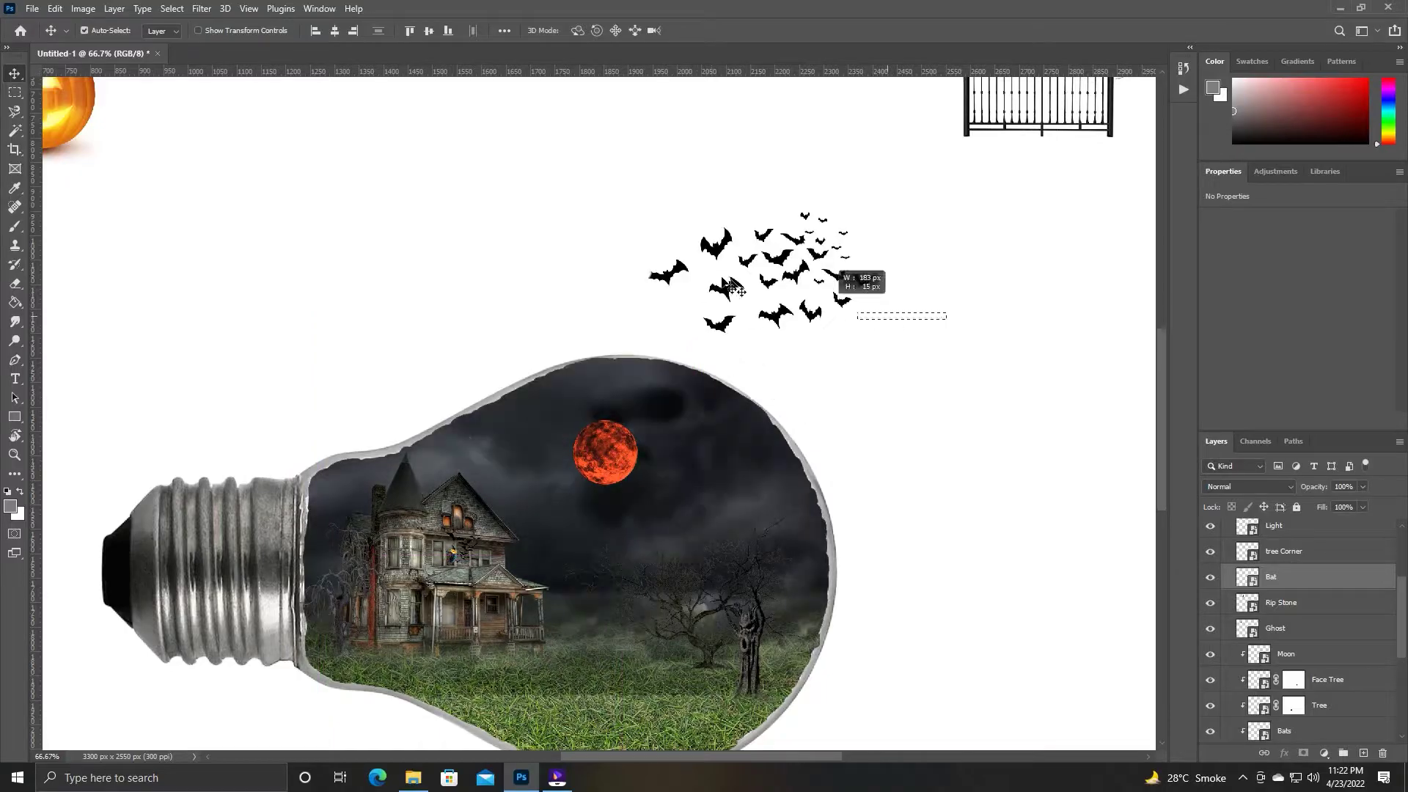
{"action": "left_click_drag", "start_coordinate": [783, 302], "coordinate": [655, 392]}
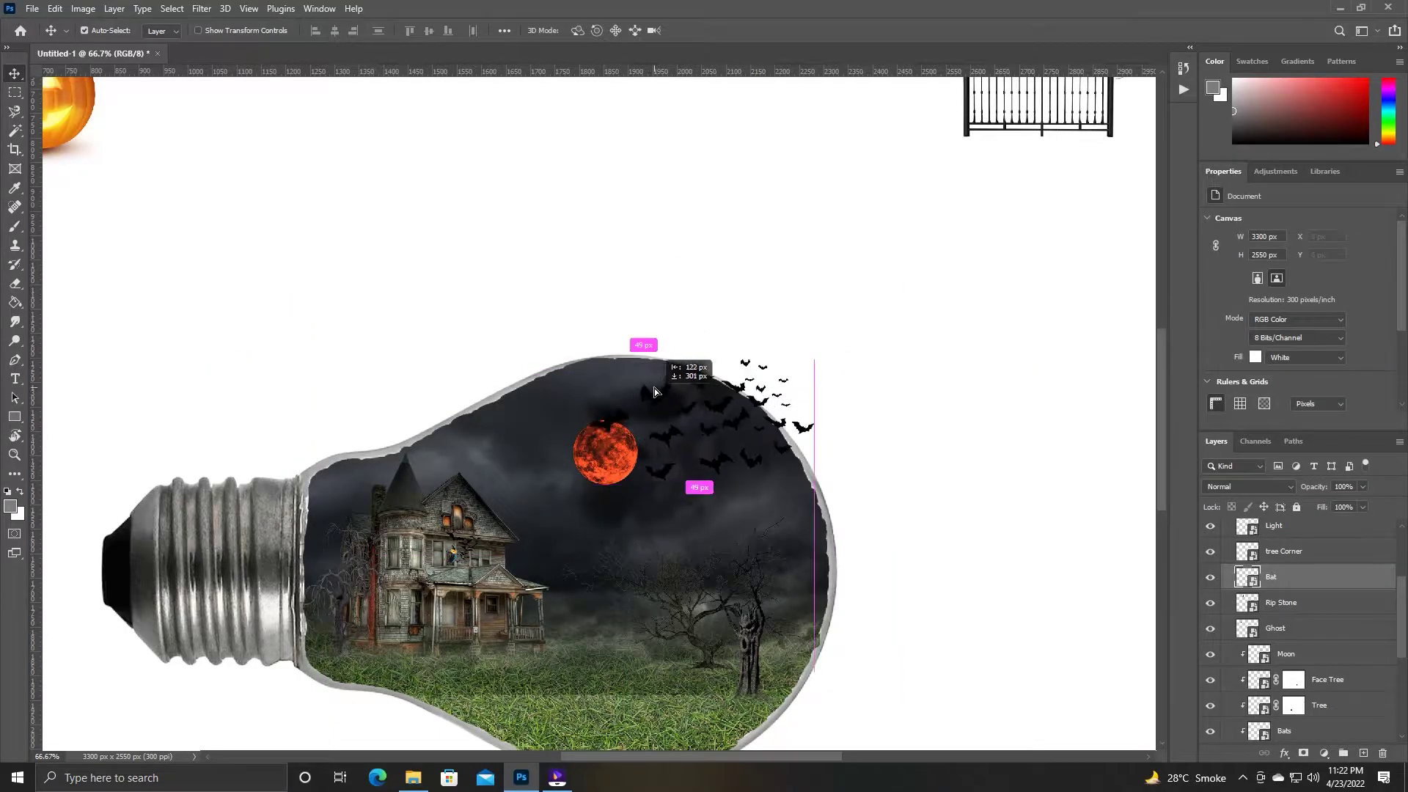
{"action": "left_click_drag", "start_coordinate": [655, 393], "coordinate": [637, 419]}
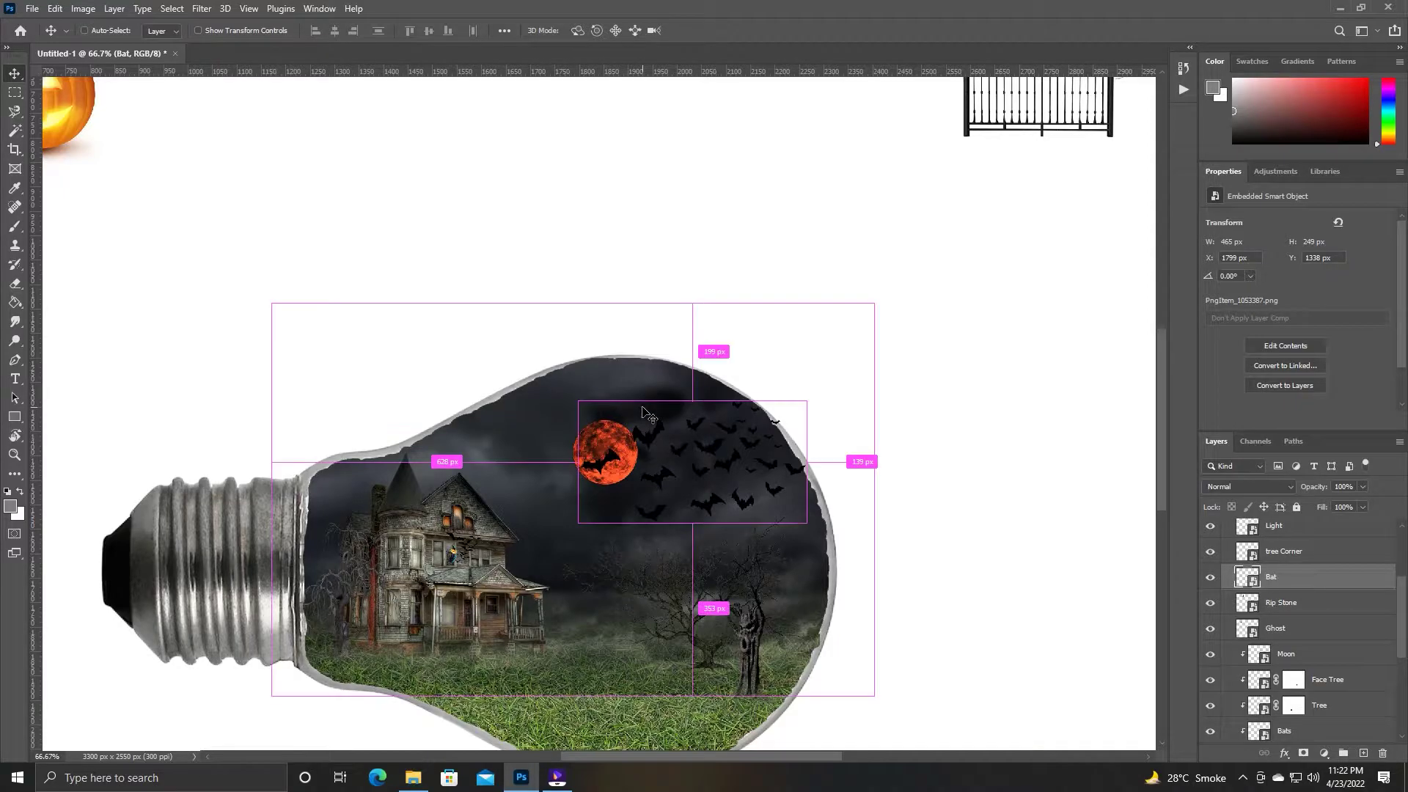
{"action": "key", "text": "ctrl+bracketleft"}
{"action": "key", "text": "ctrl+bracketleft"}
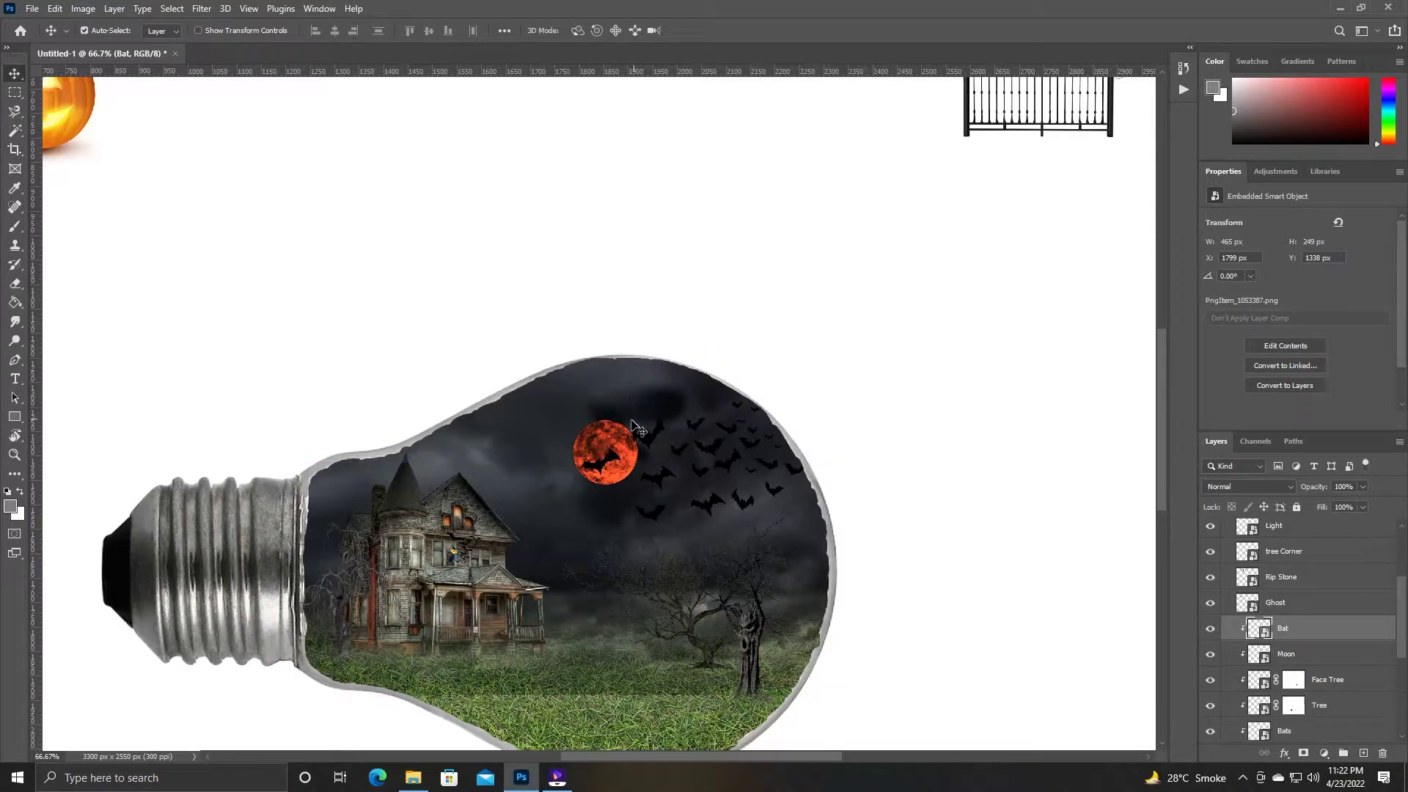
{"action": "left_click_drag", "start_coordinate": [602, 469], "coordinate": [603, 458]}
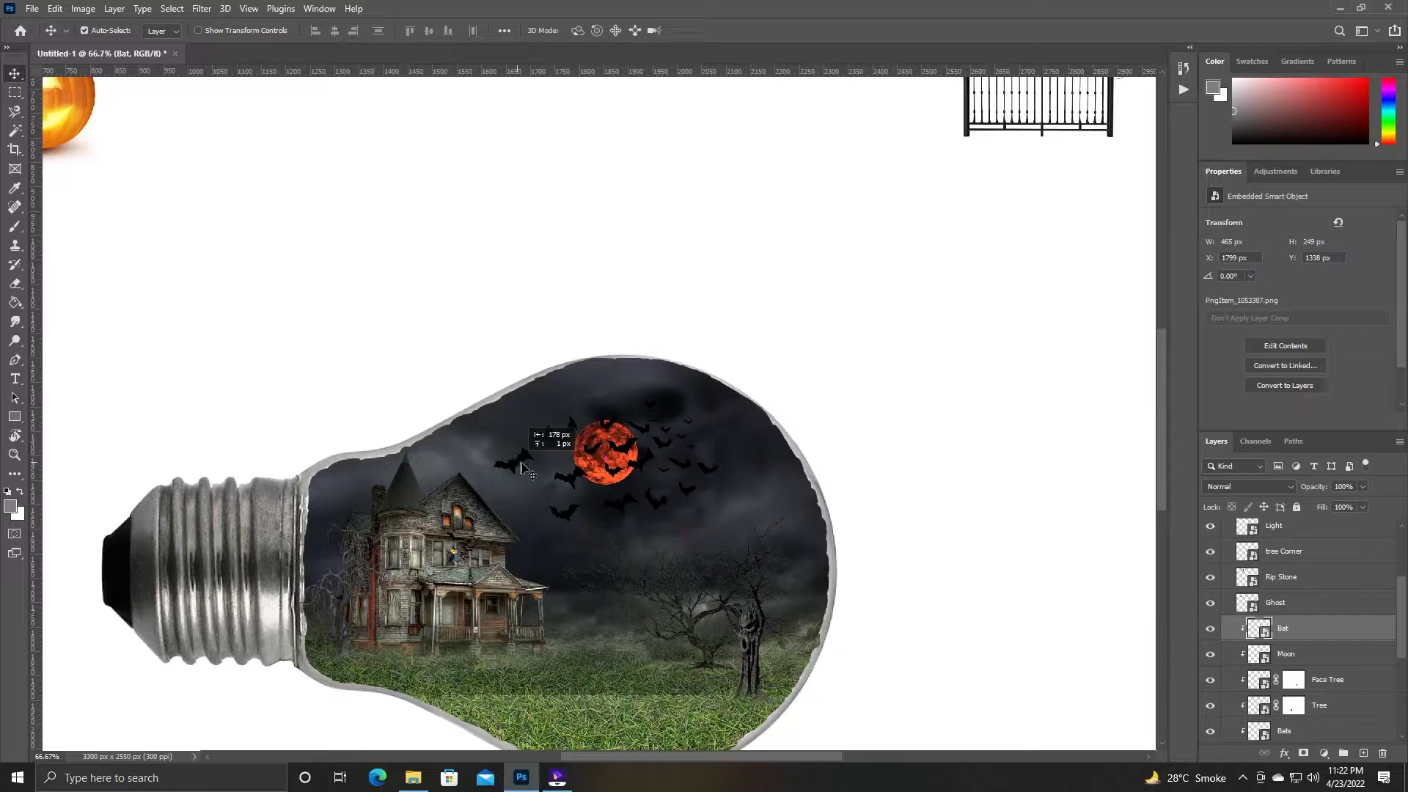
Resize the bats across the moon and commit the transform.
{"action": "key", "text": "ctrl+t"}
{"action": "right_click", "coordinate": [603, 456]}
{"action": "left_click", "coordinate": [646, 723]}
{"action": "mouse_move", "coordinate": [605, 418]}
{"action": "left_mouse_down"}
{"action": "mouse_move", "coordinate": [544, 460]}
{"action": "mouse_move", "coordinate": [542, 427]}
{"action": "mouse_move", "coordinate": [536, 466]}
{"action": "mouse_move", "coordinate": [669, 458]}
{"action": "mouse_move", "coordinate": [675, 394]}
{"action": "mouse_move", "coordinate": [678, 461]}
{"action": "left_mouse_up"}
{"action": "right_click", "coordinate": [668, 457]}
{"action": "left_click", "coordinate": [704, 731]}
{"action": "left_click_drag", "start_coordinate": [683, 401], "coordinate": [682, 385]}
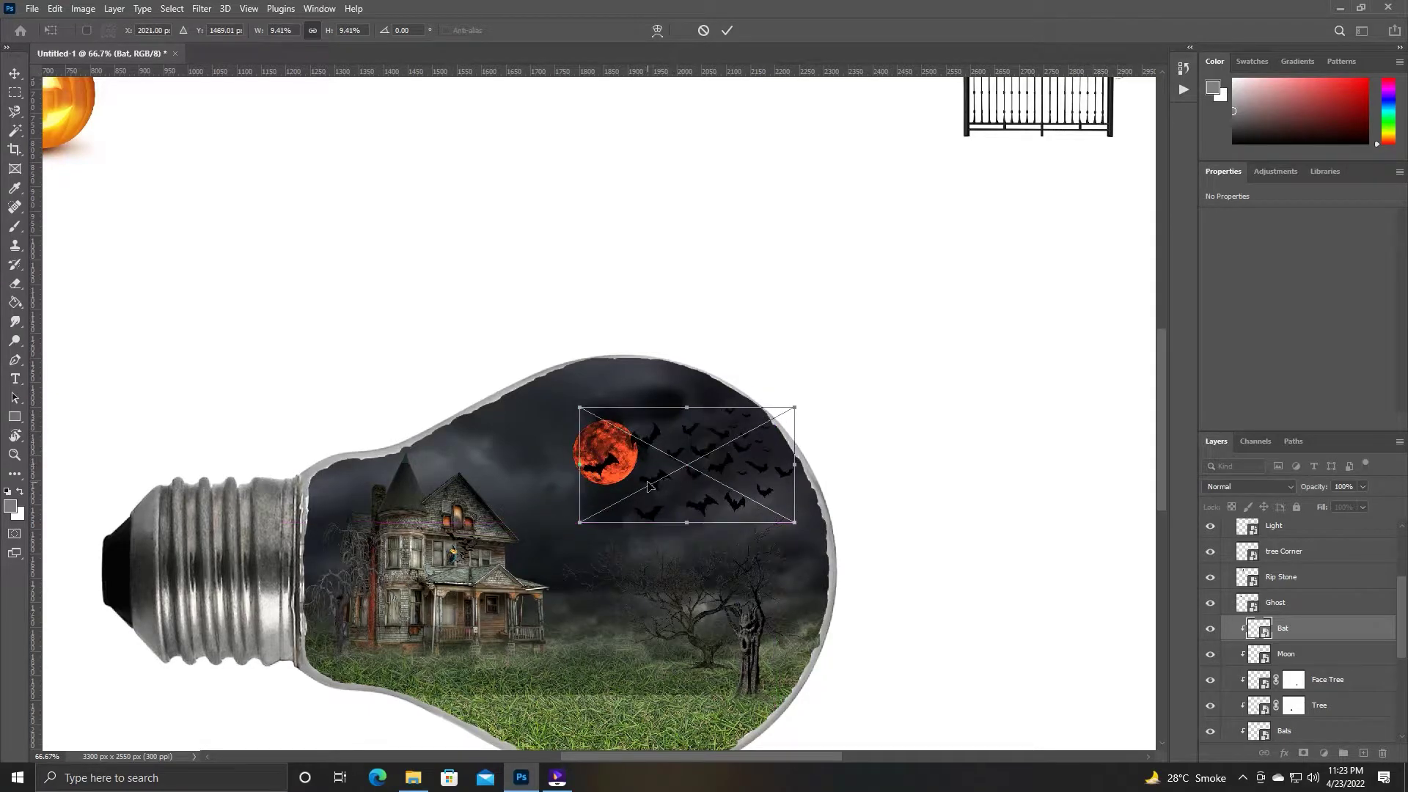
{"action": "key", "text": "Return"}
Zoom out and move the corner tree branch toward the bulb.
{"action": "left_click_drag", "start_coordinate": [717, 311], "coordinate": [732, 403]}
{"action": "key", "text": "ctrl+minus"}
{"action": "key", "text": "ctrl+minus"}
{"action": "left_click_drag", "start_coordinate": [782, 253], "coordinate": [612, 395]}
Move the tree Corner layer above the Bat layer and clear a stray selection.
{"action": "key", "text": "ctrl+bracketleft"}
{"action": "key", "text": "ctrl+bracketleft"}
{"action": "key", "text": "ctrl+bracketleft"}
{"action": "key", "text": "ctrl+bracketright"}
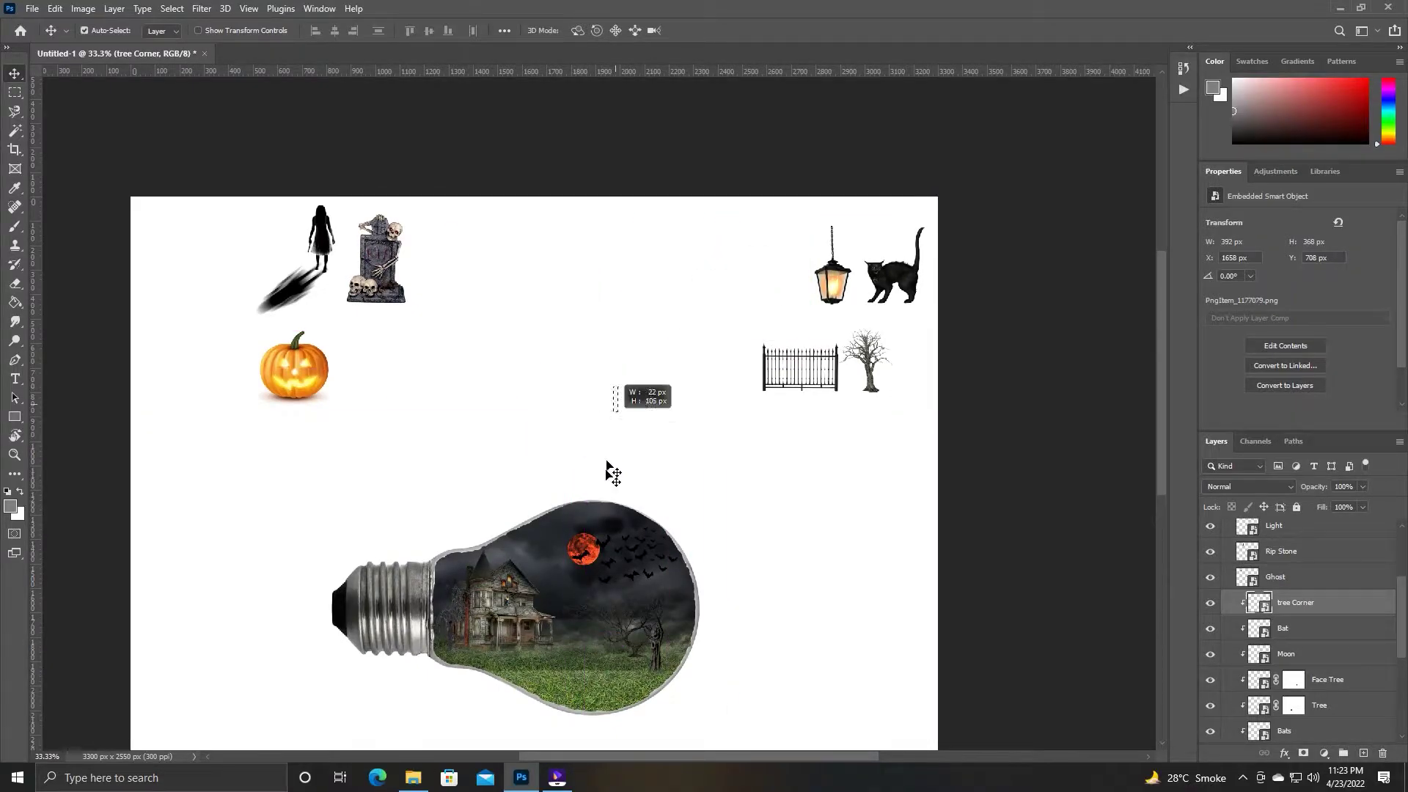
{"action": "left_click_drag", "start_coordinate": [607, 469], "coordinate": [628, 481]}
{"action": "mouse_move", "coordinate": [594, 398]}
{"action": "left_mouse_down"}
{"action": "mouse_move", "coordinate": [620, 425]}
{"action": "mouse_move", "coordinate": [795, 465]}
{"action": "left_mouse_up"}
{"action": "key", "text": "ctrl+alt+g"}
Position the tree branch inside the bulb near the moon.
{"action": "key", "text": "ctrl+bracketright"}
{"action": "left_click_drag", "start_coordinate": [614, 408], "coordinate": [609, 546]}
{"action": "key", "text": "ctrl+z"}
{"action": "mouse_move", "coordinate": [601, 403]}
{"action": "left_mouse_down"}
{"action": "mouse_move", "coordinate": [597, 547]}
{"action": "mouse_move", "coordinate": [664, 500]}
{"action": "left_mouse_up"}
{"action": "key", "text": "ctrl+bracketleft"}
Clip the corner branch to the bulb, enlarge it over the moon, and deselect.
{"action": "key", "text": "ctrl+alt+g"}
{"action": "key", "text": "ctrl+t"}
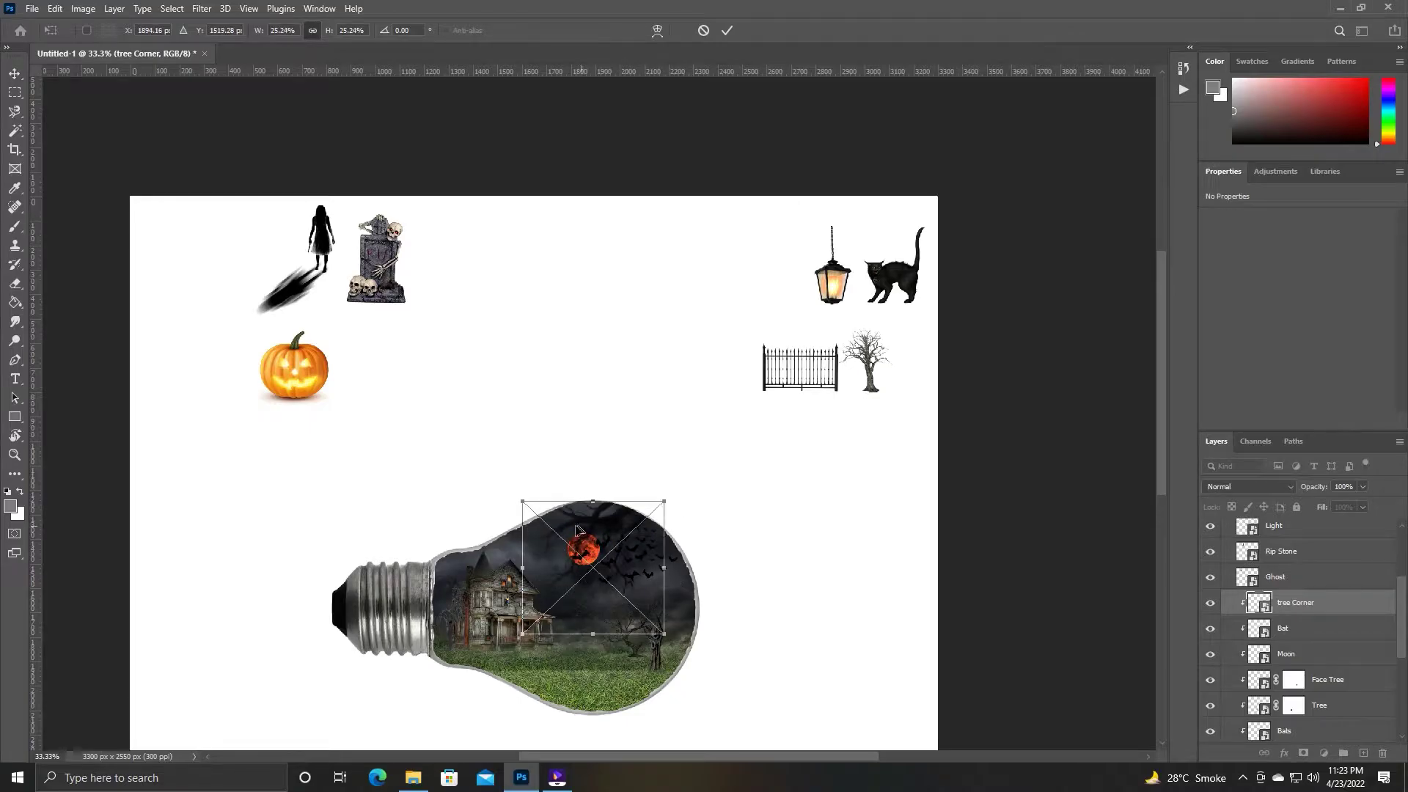
{"action": "key", "text": "Return"}
{"action": "left_click", "coordinate": [647, 445]}
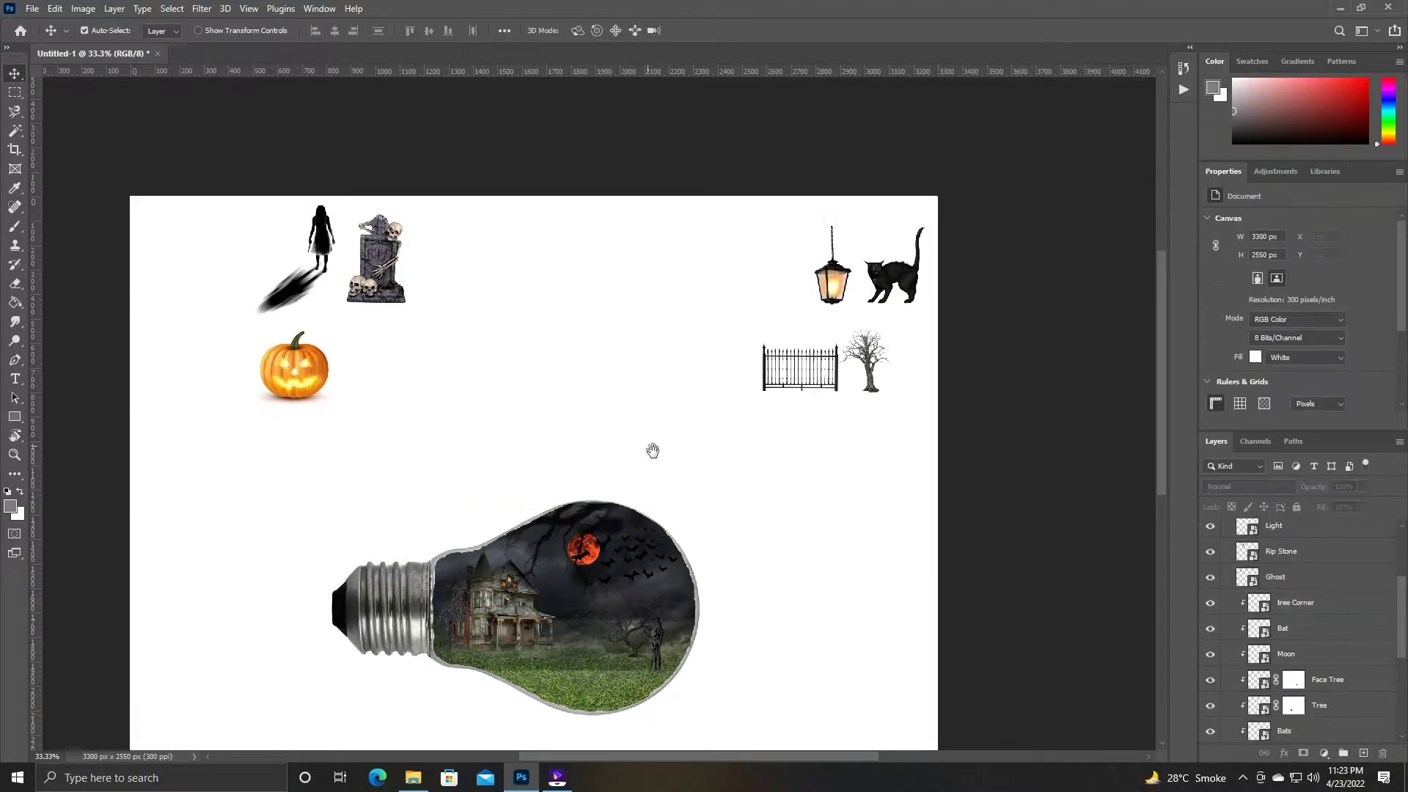
{"action": "key", "text": "ctrl+plus"}
{"action": "left_click", "coordinate": [1000, 213]}
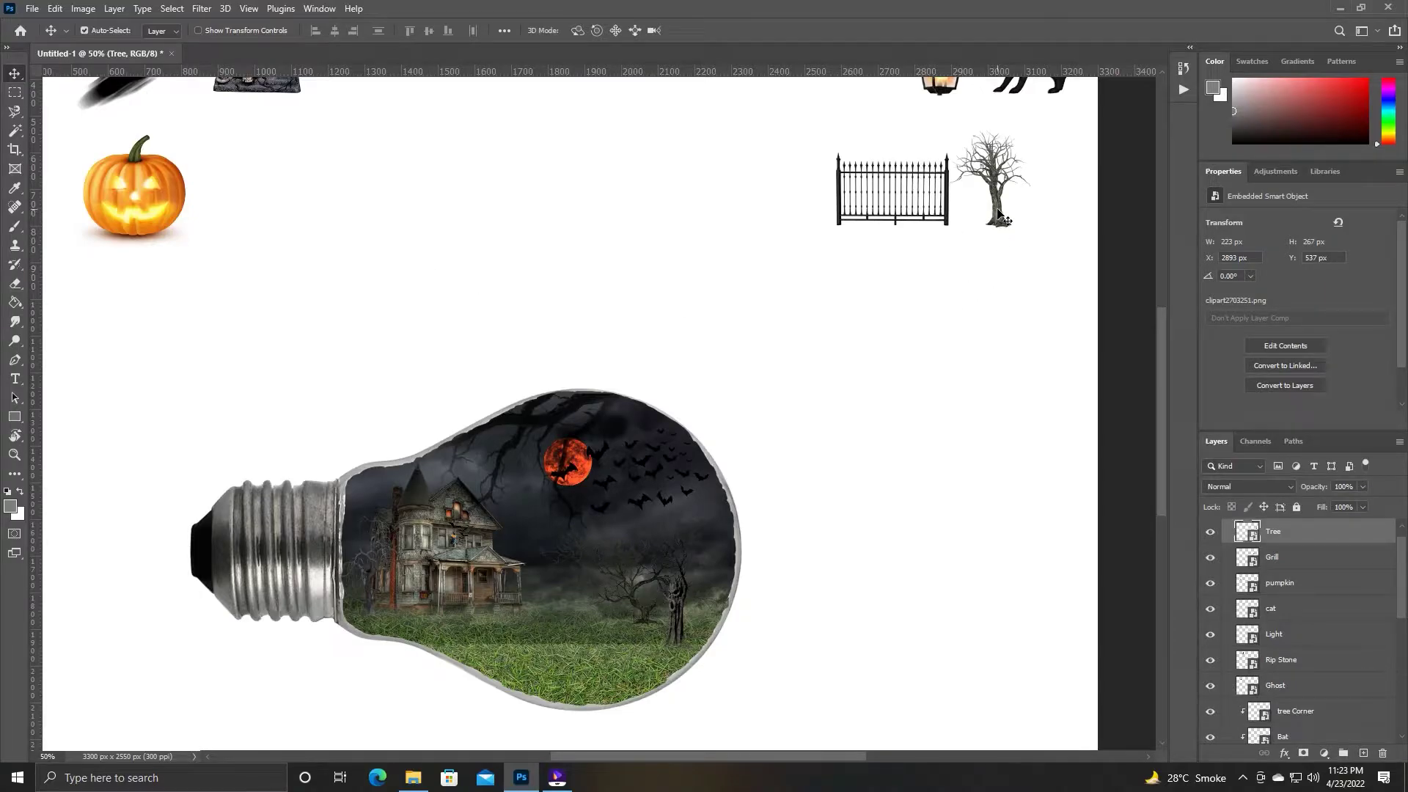
Move the bare Tree into the bulb, below Ghost and clipped to the scene.
{"action": "left_click_drag", "start_coordinate": [999, 213], "coordinate": [576, 603]}
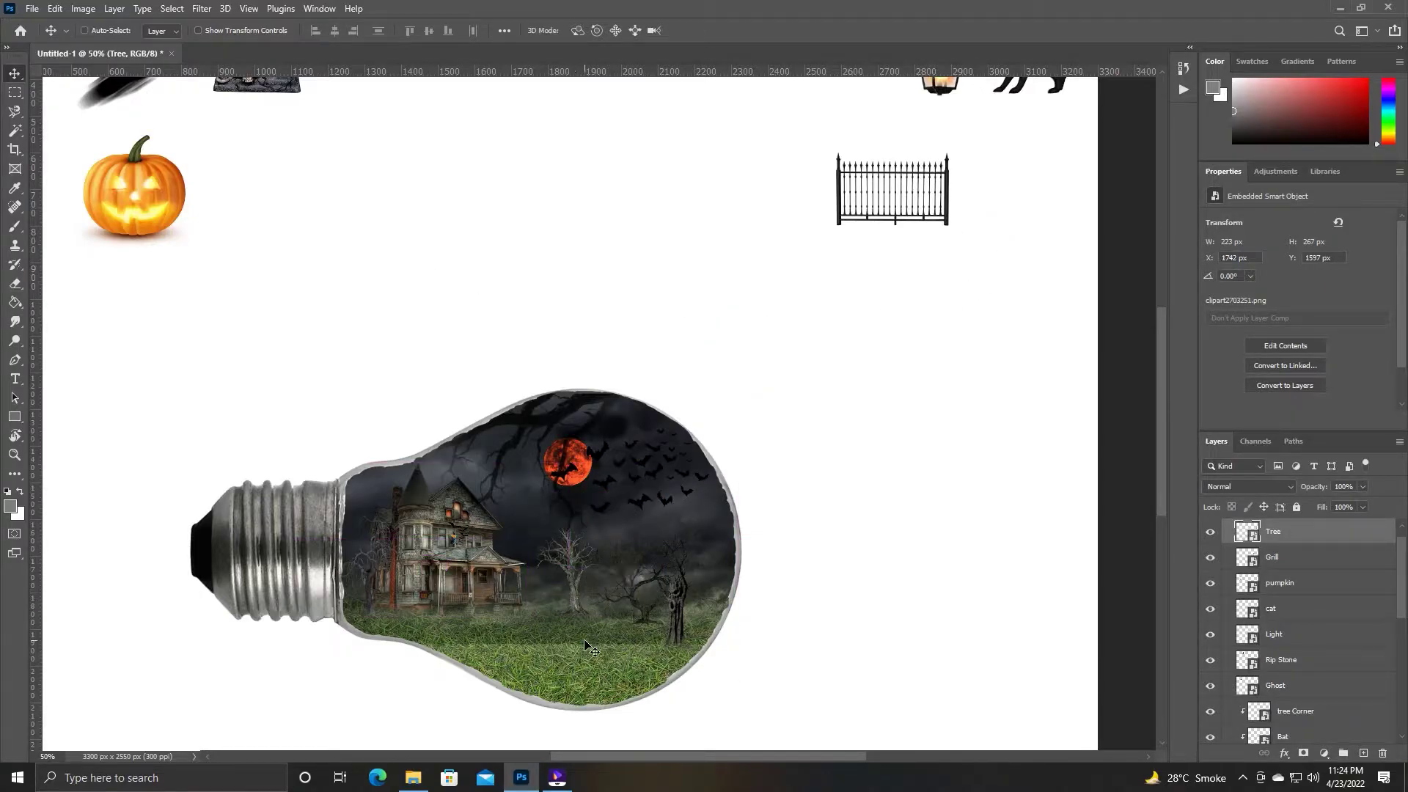
{"action": "key", "text": "ctrl+bracketleft"}
{"action": "key", "text": "ctrl+bracketleft"}
{"action": "key", "text": "ctrl+bracketleft"}
{"action": "key", "text": "ctrl+bracketleft"}
{"action": "key", "text": "ctrl+bracketleft"}
{"action": "key", "text": "ctrl+bracketleft"}
{"action": "key", "text": "ctrl+plus"}
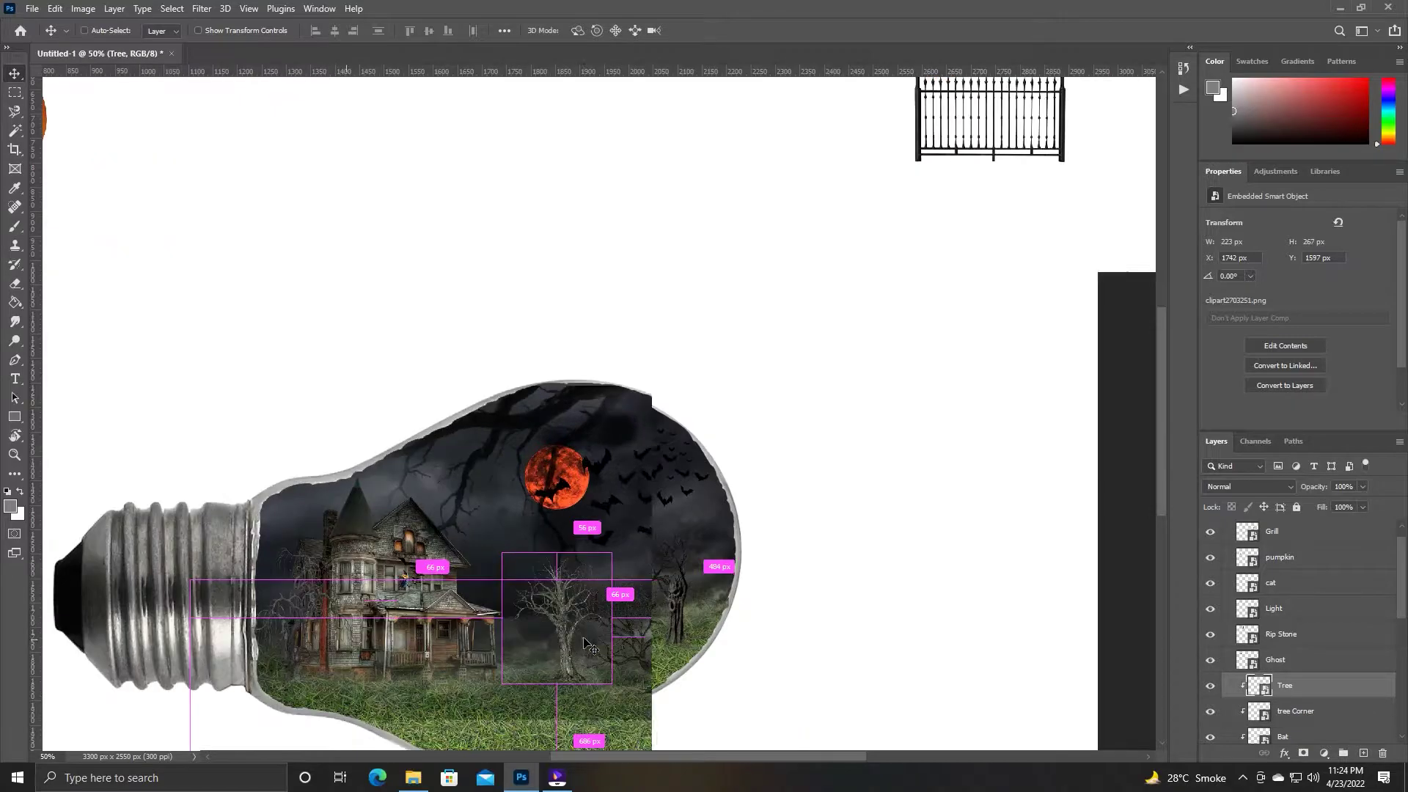
{"action": "key", "text": "ctrl+plus"}
{"action": "key", "text": "ctrl+plus"}
{"action": "mouse_move", "coordinate": [452, 503]}
{"action": "left_mouse_down"}
{"action": "mouse_move", "coordinate": [443, 519]}
{"action": "mouse_move", "coordinate": [433, 508]}
{"action": "left_mouse_up"}
Shrink the tree to about 7.87% and place it beside the house.
{"action": "key", "text": "ctrl+t"}
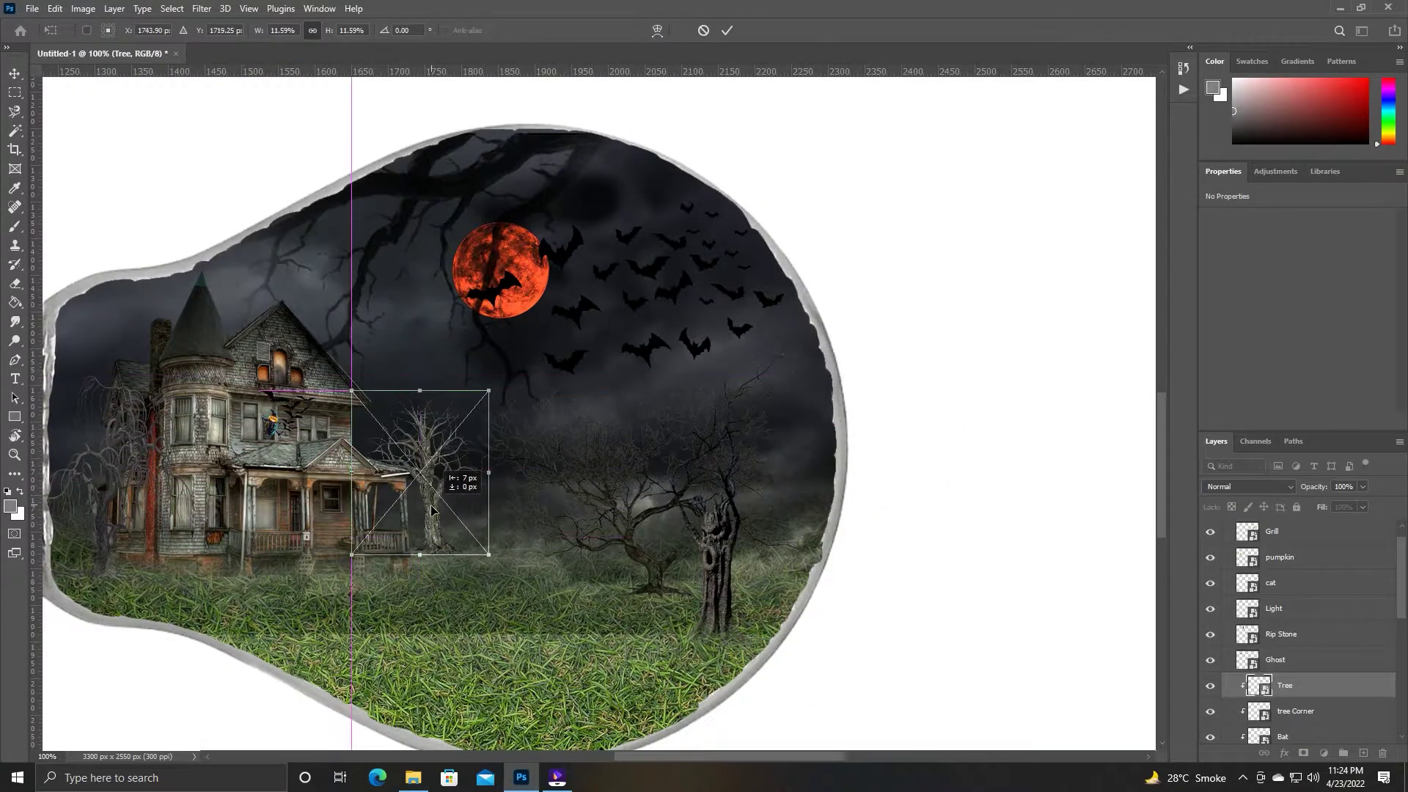
{"action": "key", "text": "Return"}
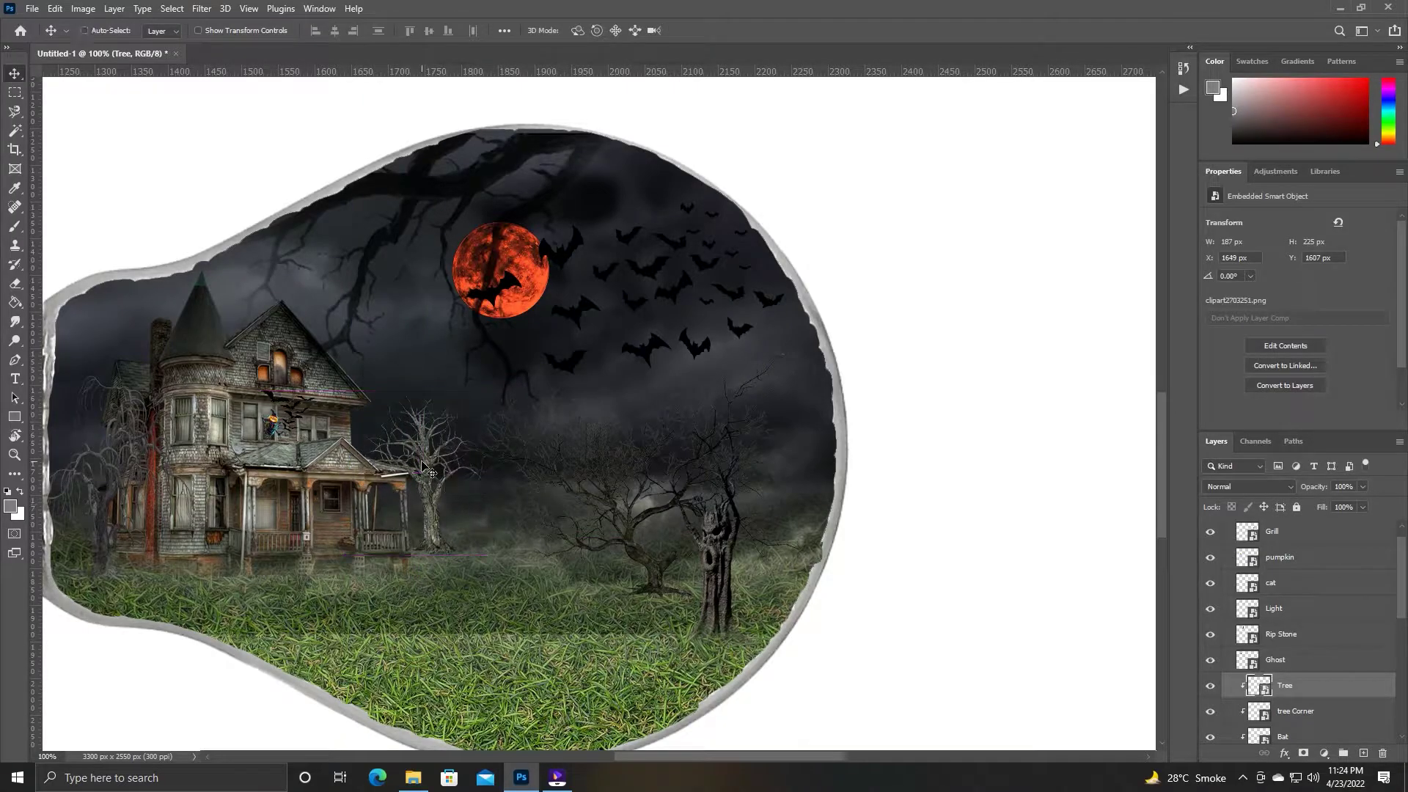
{"action": "key", "text": "ctrl+t"}
{"action": "left_click_drag", "start_coordinate": [430, 471], "coordinate": [433, 496]}
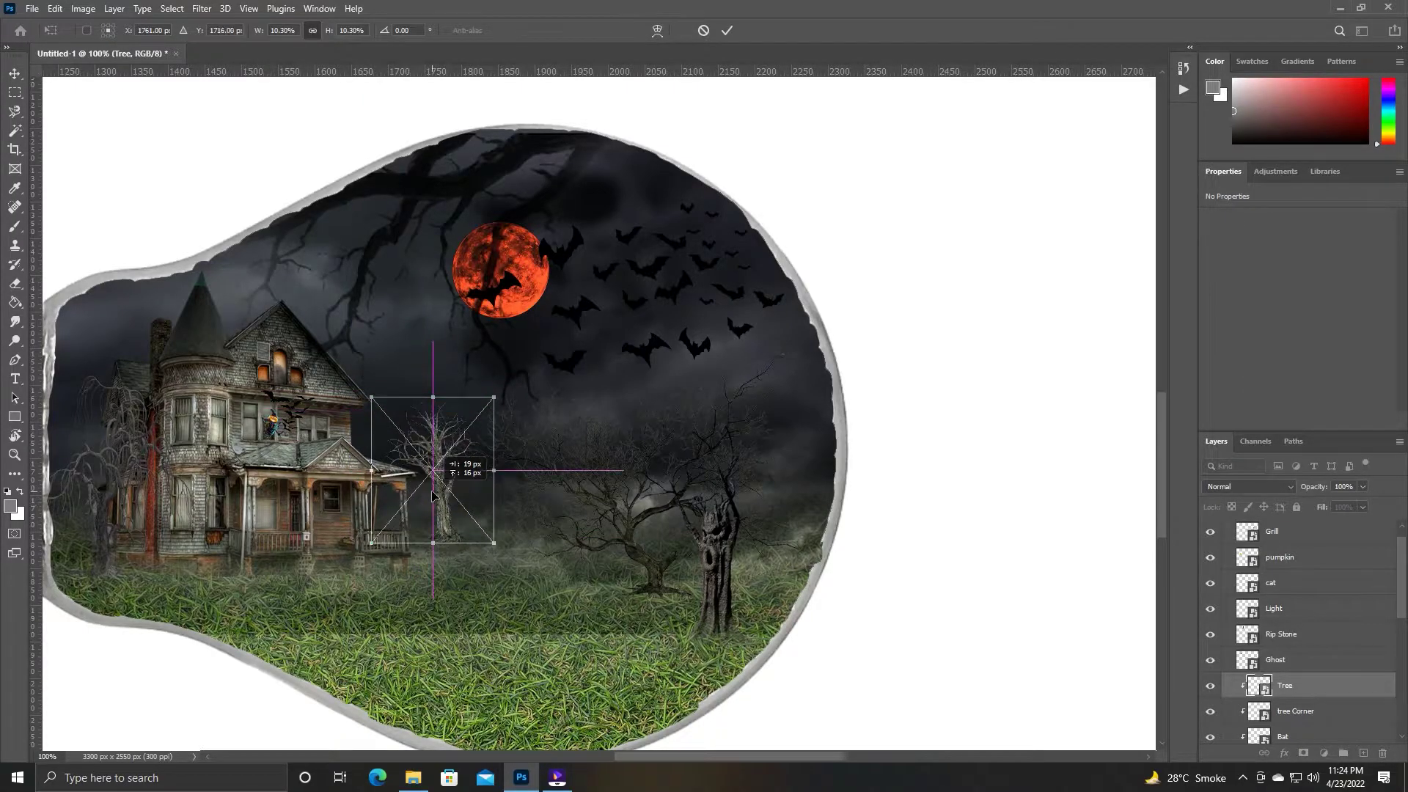
{"action": "left_click_drag", "start_coordinate": [432, 396], "coordinate": [431, 433]}
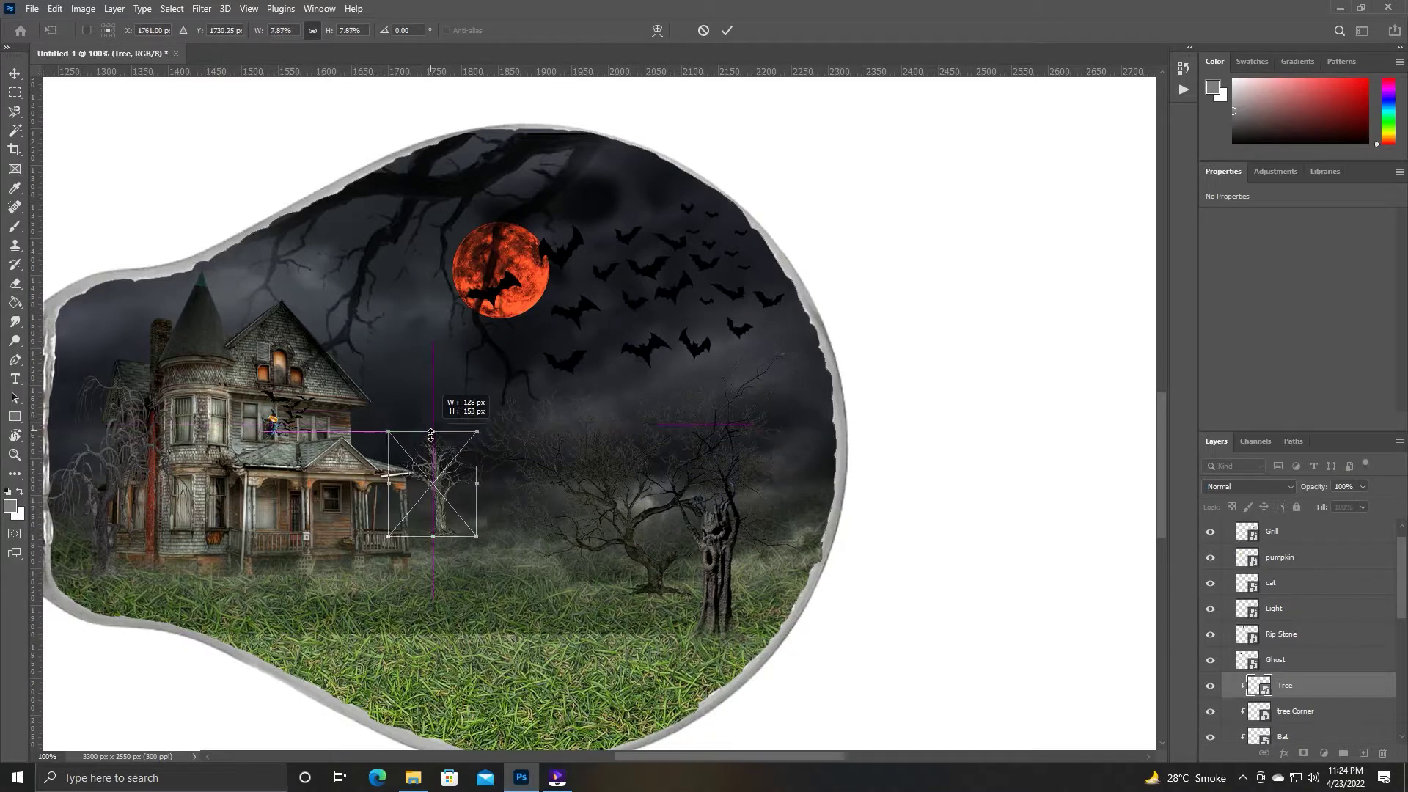
{"action": "key", "text": "Return"}
{"action": "left_click_drag", "start_coordinate": [485, 537], "coordinate": [513, 509]}
Add a layer mask to the Tree layer for erasing parts of it.
{"action": "left_click", "coordinate": [1302, 753]}
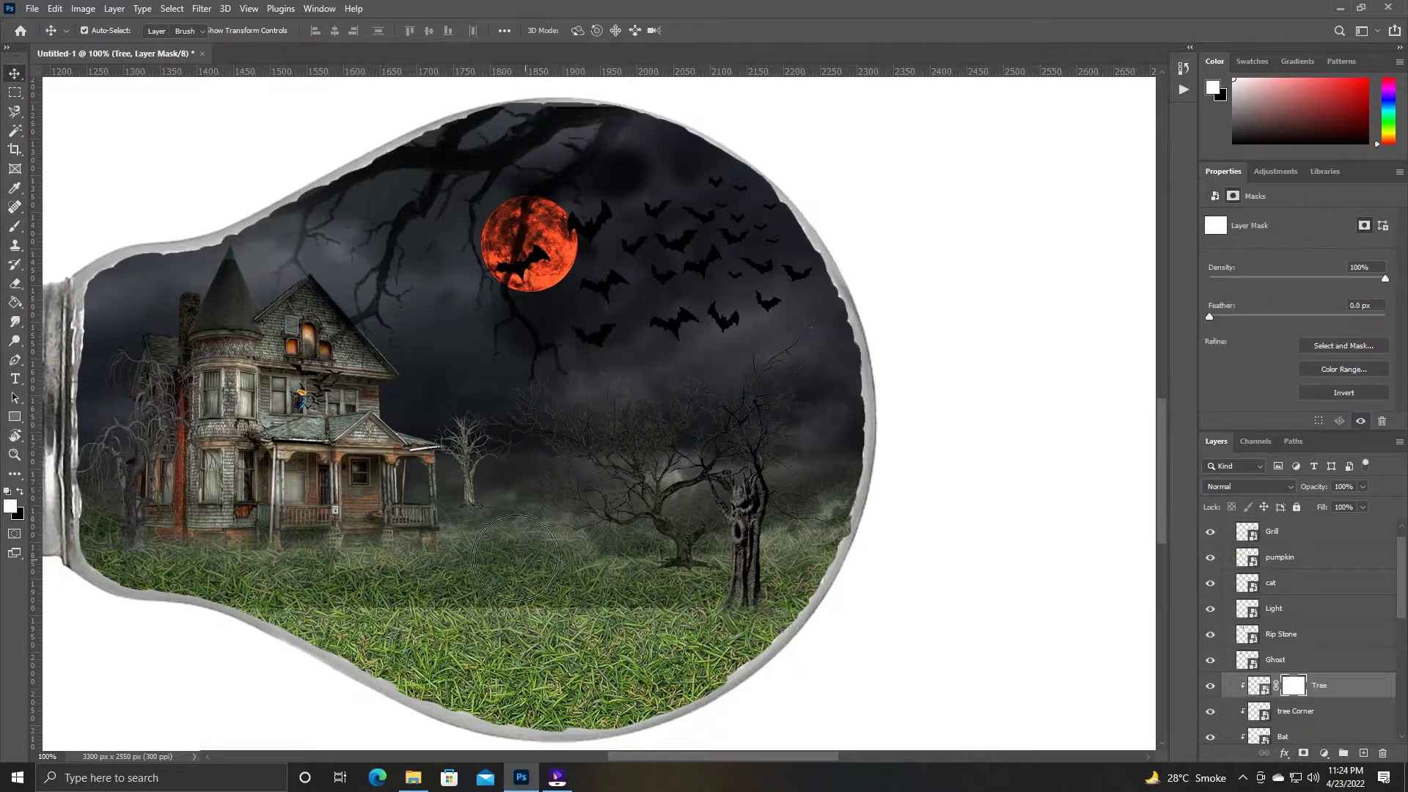
{"action": "key", "text": "e"}
{"action": "left_click", "coordinate": [10, 85]}
{"action": "key", "text": "ctrl+minus"}
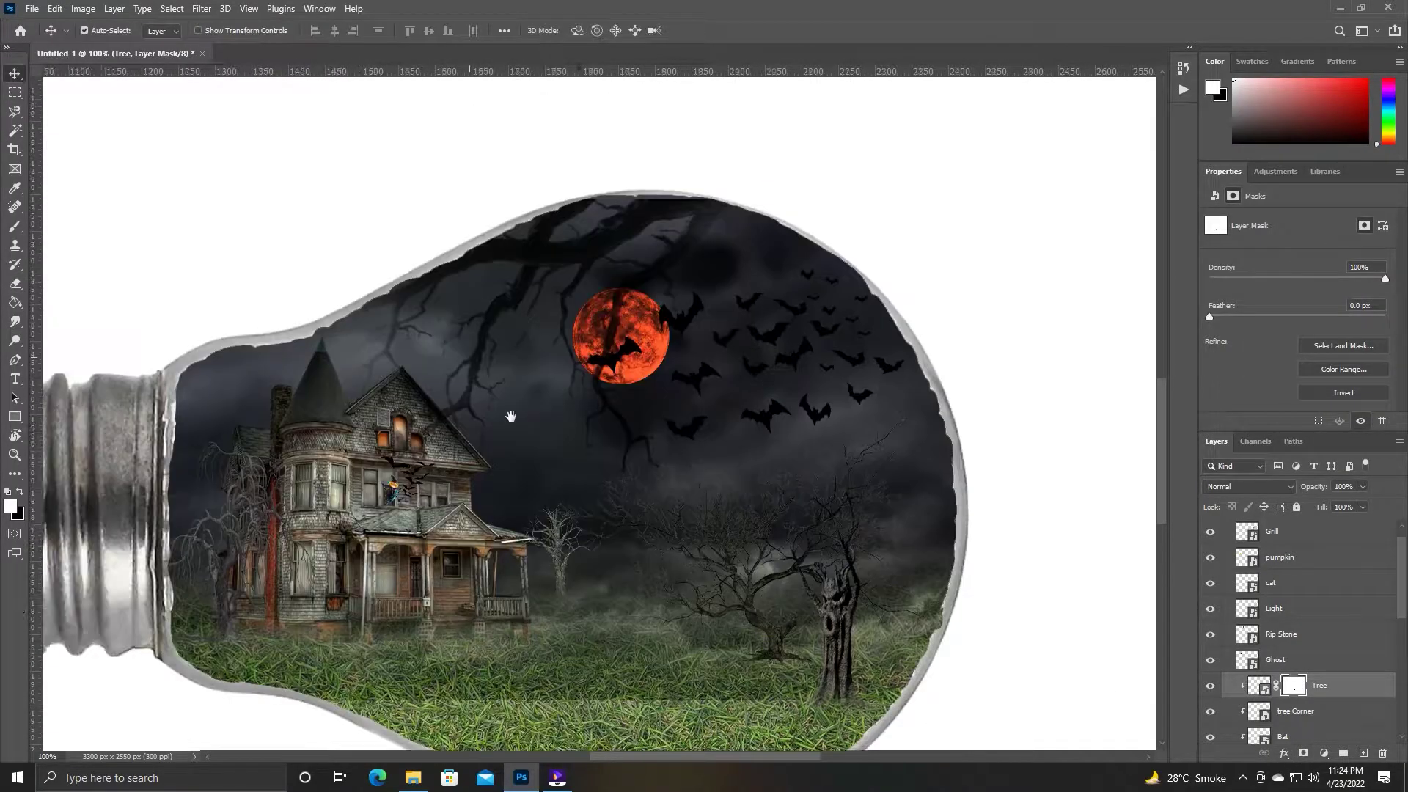
{"action": "key", "text": "ctrl+minus"}
{"action": "left_click_drag", "start_coordinate": [565, 198], "coordinate": [700, 405]}
Bring Rip Stone into the bulb below Ghost, clipped, and shrink it to tiny size.
{"action": "mouse_move", "coordinate": [300, 234]}
{"action": "left_mouse_down"}
{"action": "mouse_move", "coordinate": [649, 551]}
{"action": "mouse_move", "coordinate": [649, 641]}
{"action": "left_mouse_up"}
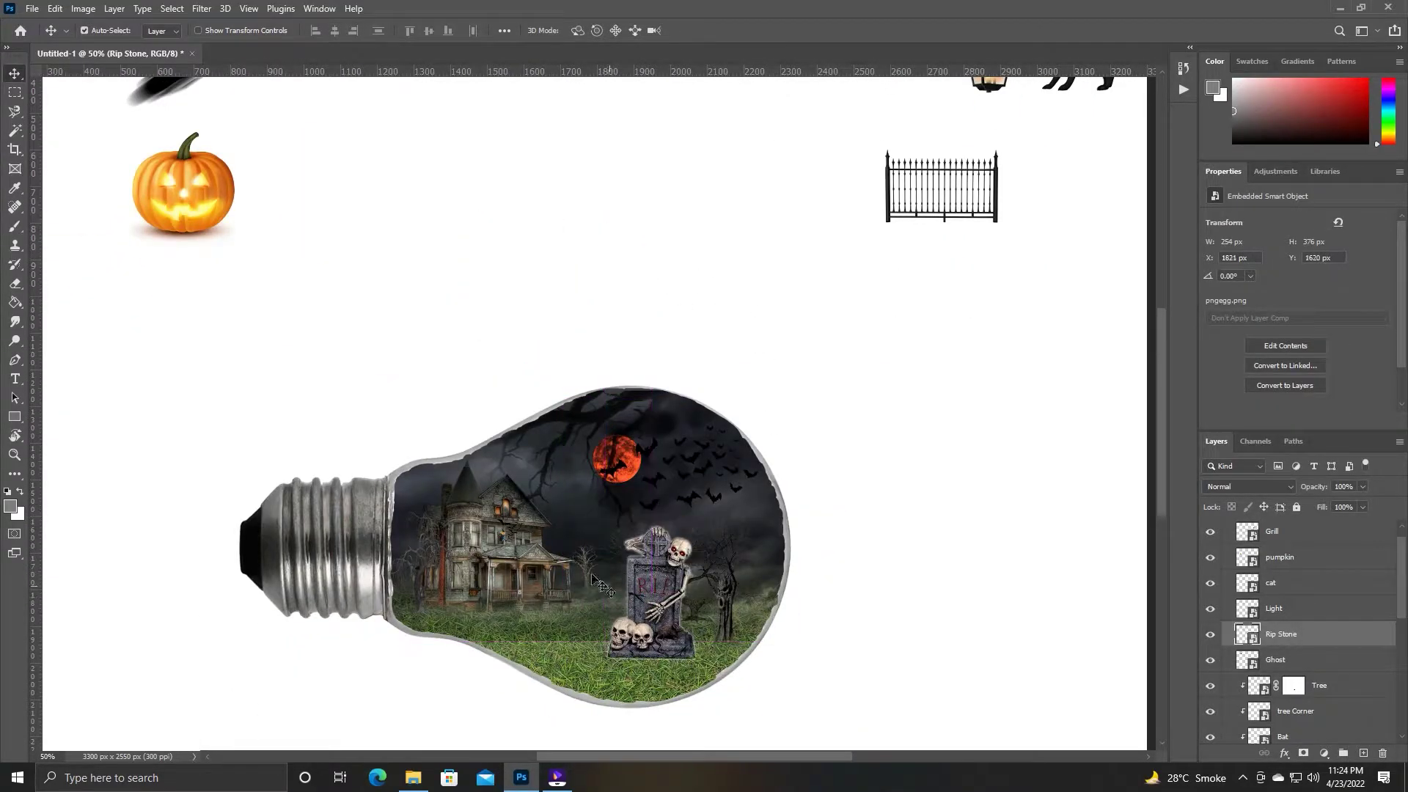
{"action": "key", "text": "ctrl+bracketleft"}
{"action": "key", "text": "ctrl+plus"}
{"action": "key", "text": "ctrl+plus"}
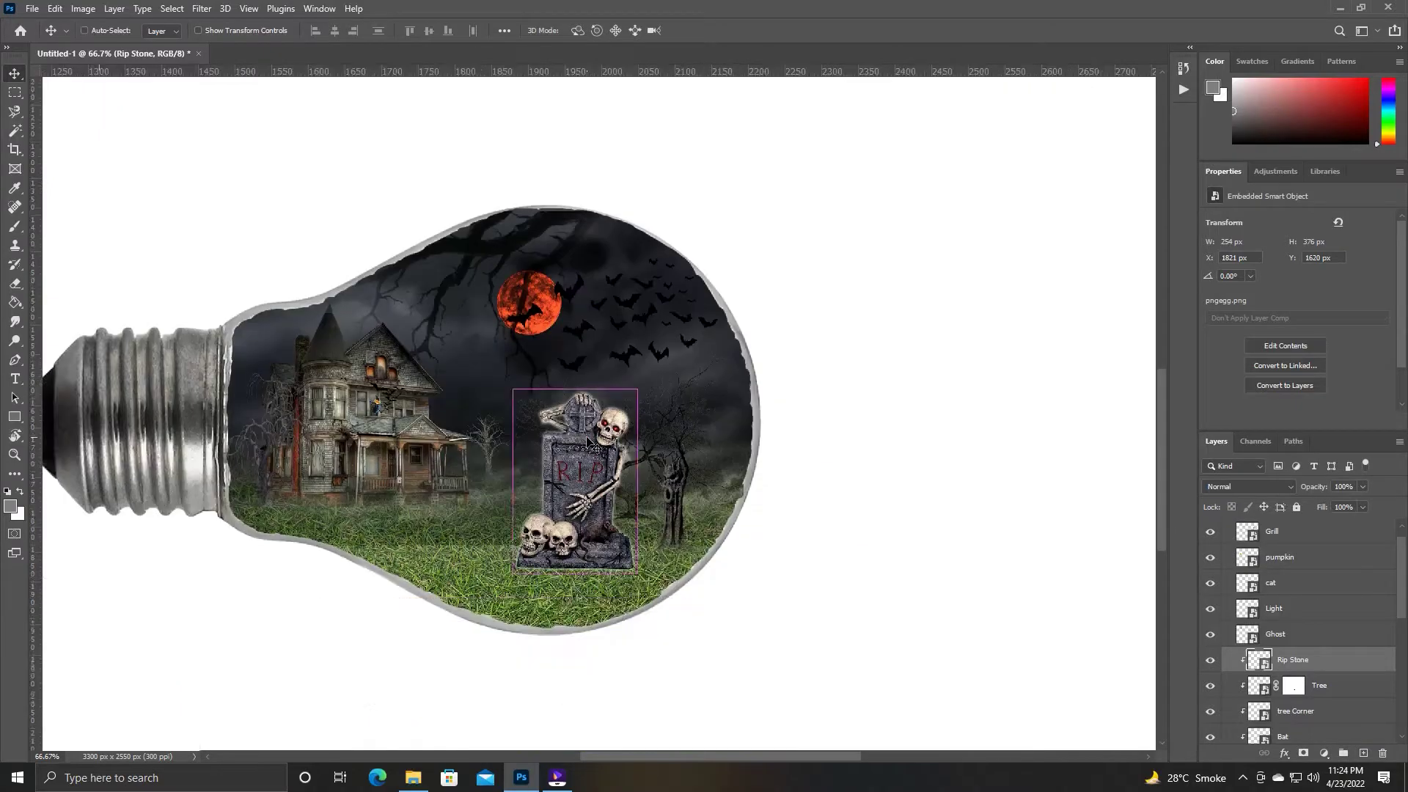
{"action": "key", "text": "ctrl+t"}
{"action": "mouse_move", "coordinate": [571, 323]}
{"action": "left_mouse_down"}
{"action": "mouse_move", "coordinate": [581, 485]}
{"action": "mouse_move", "coordinate": [558, 579]}
{"action": "mouse_move", "coordinate": [595, 535]}
{"action": "left_mouse_up"}
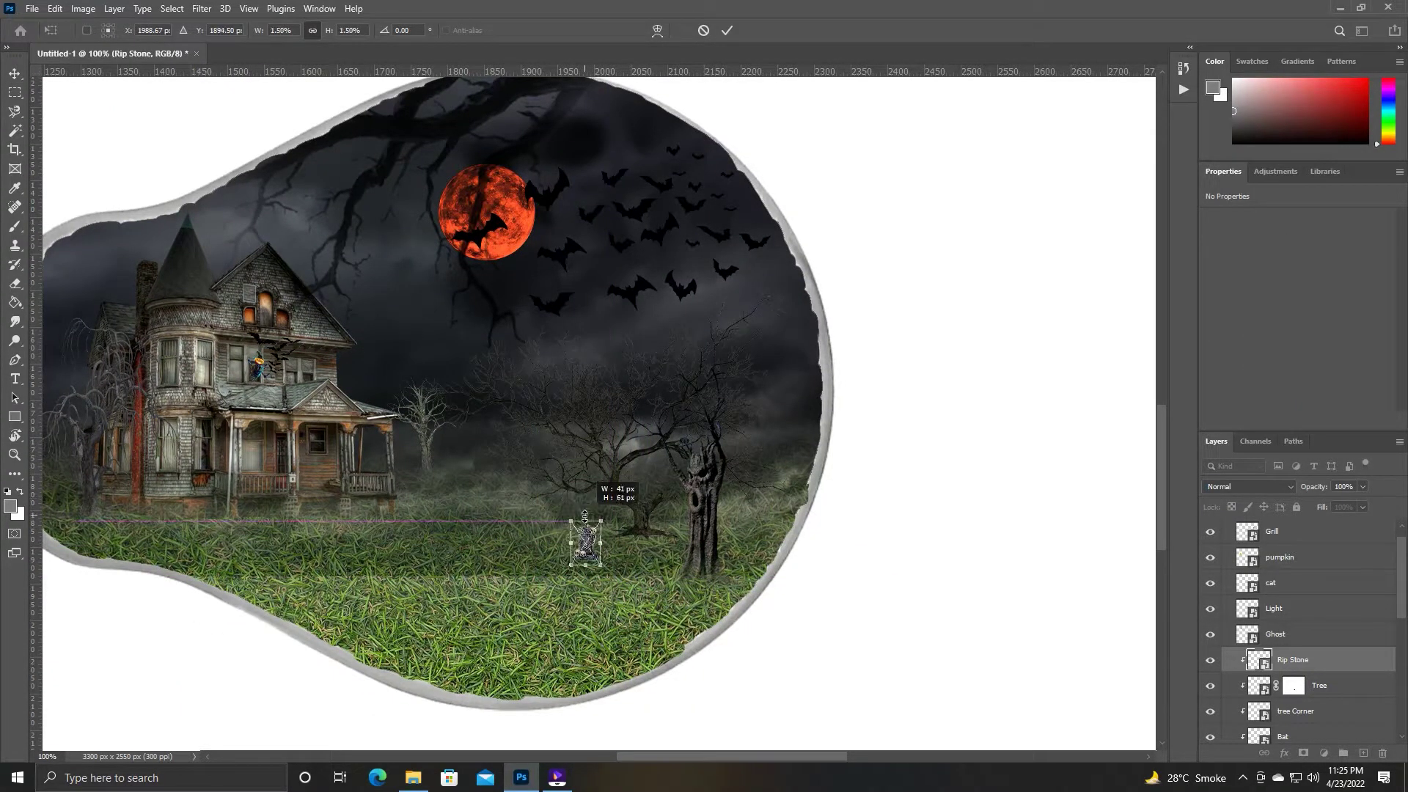
{"action": "key", "text": "Return"}
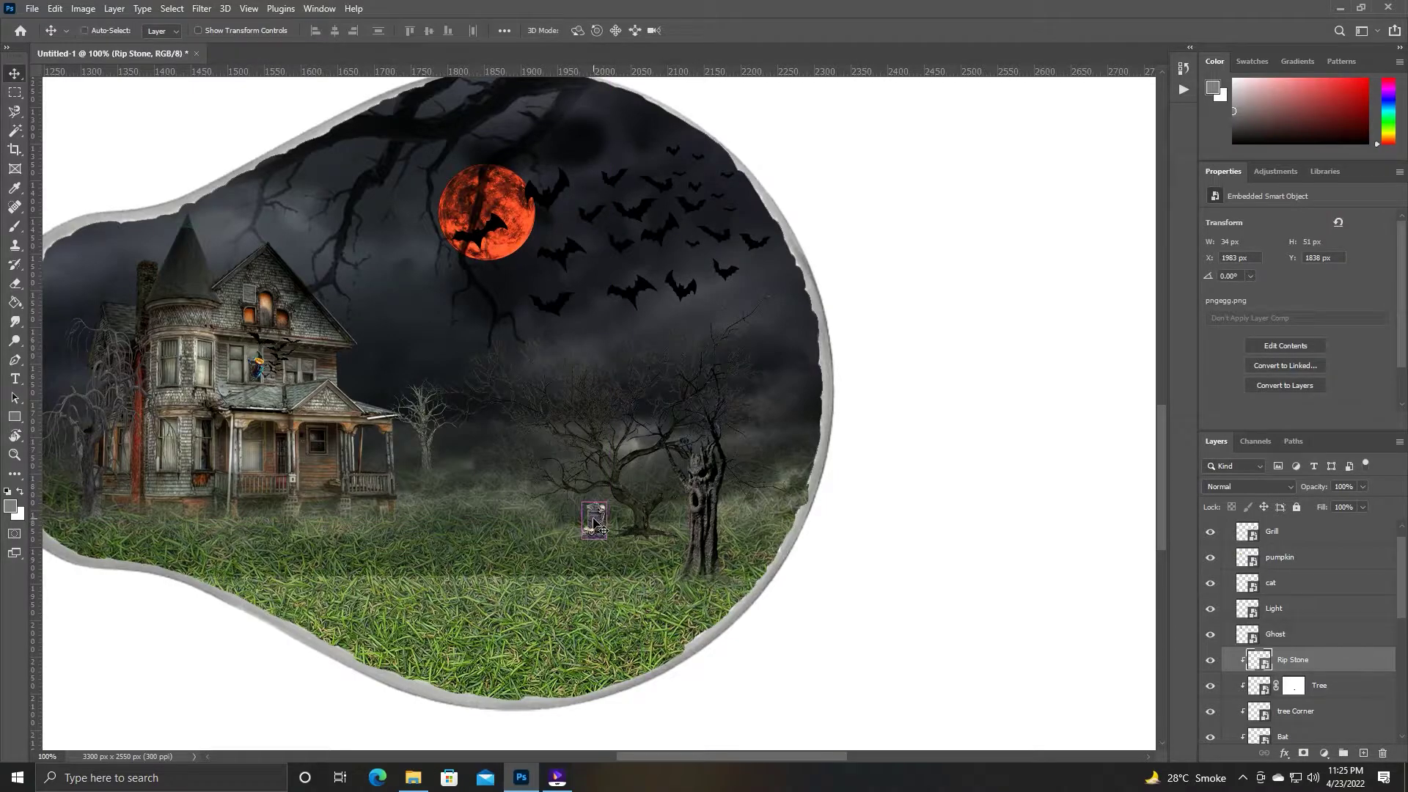
Move the tombstone right, beside the gnarled trunk.
{"action": "key", "text": "ctrl+t"}
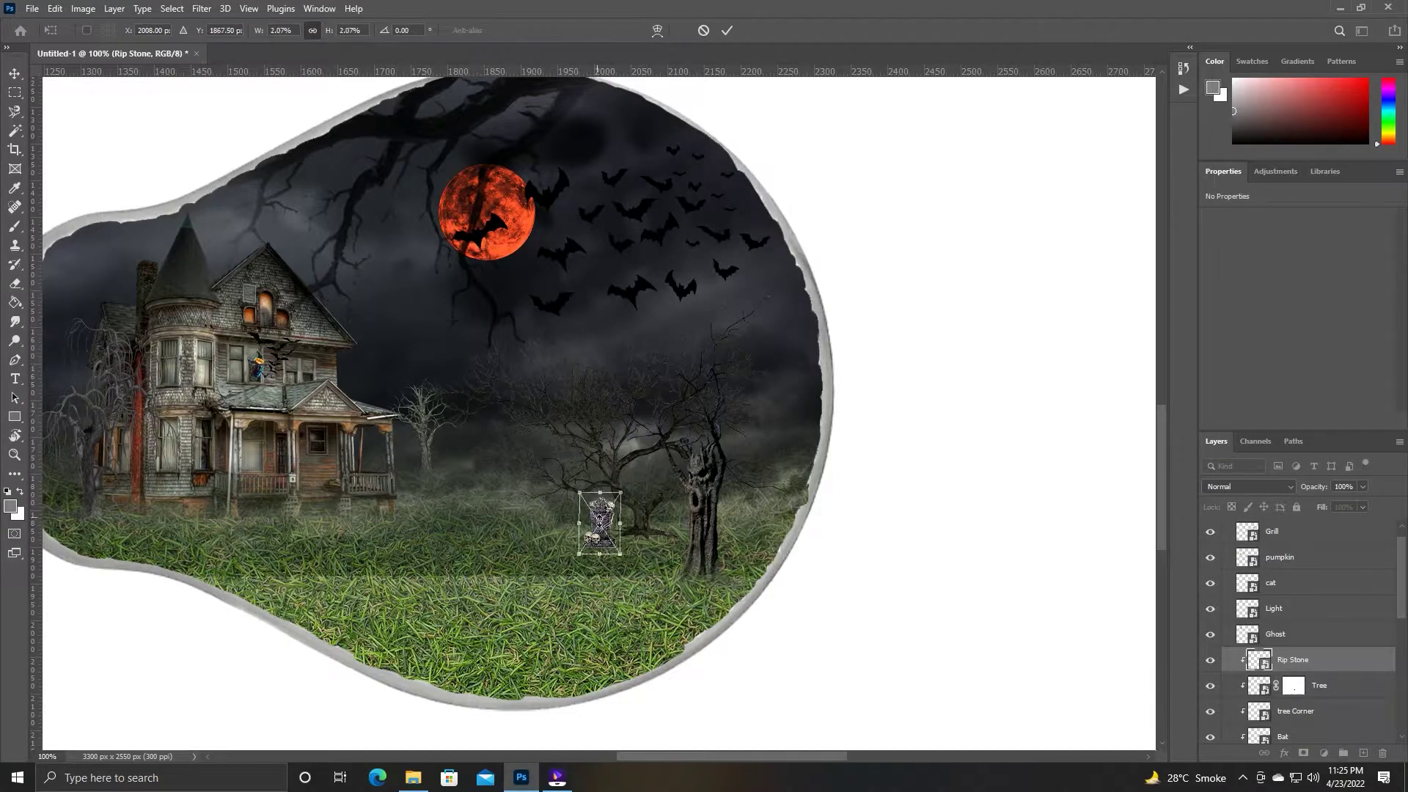
{"action": "left_click_drag", "start_coordinate": [606, 537], "coordinate": [619, 533]}
{"action": "key", "text": "Return"}
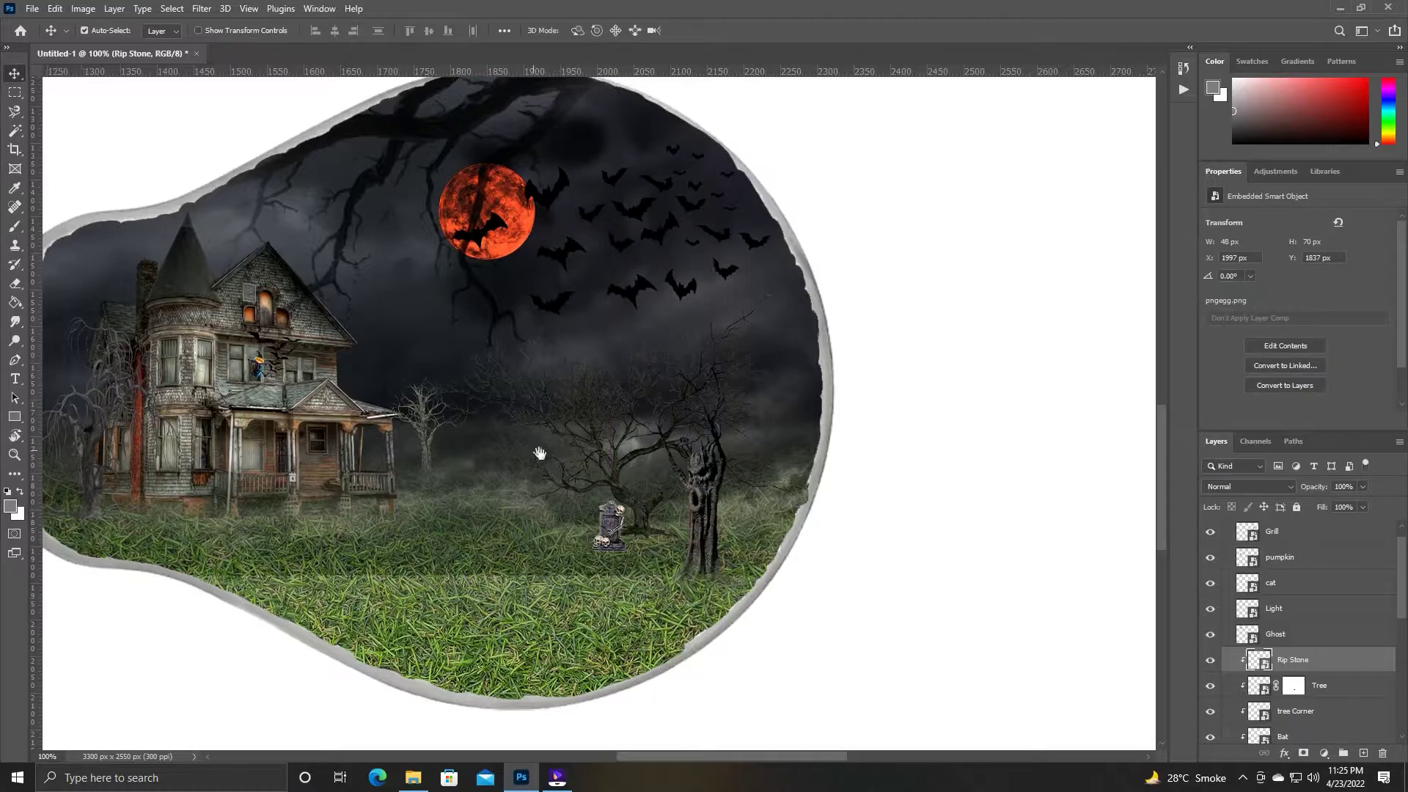
{"action": "key", "text": "ctrl+minus"}
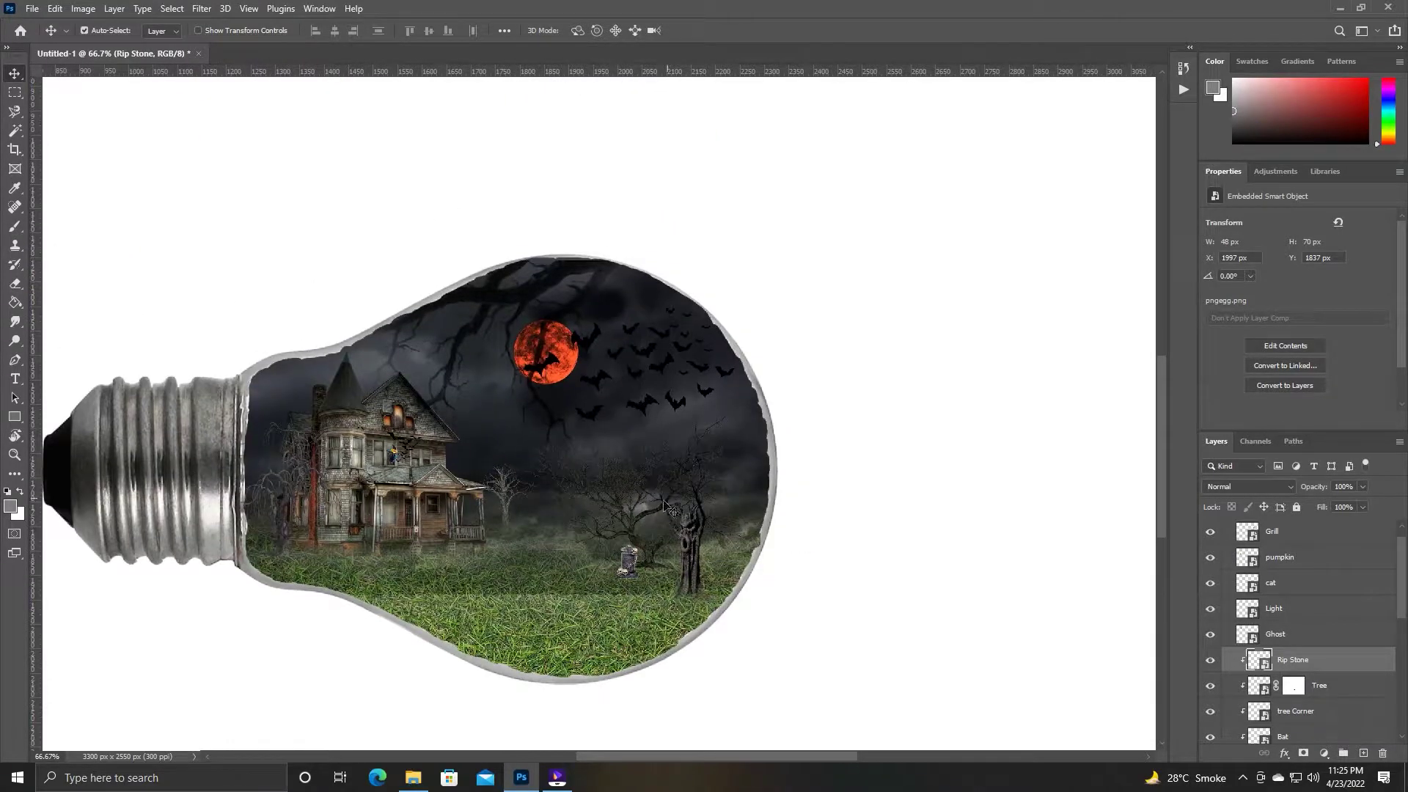
{"action": "left_click_drag", "start_coordinate": [694, 569], "coordinate": [724, 565]}
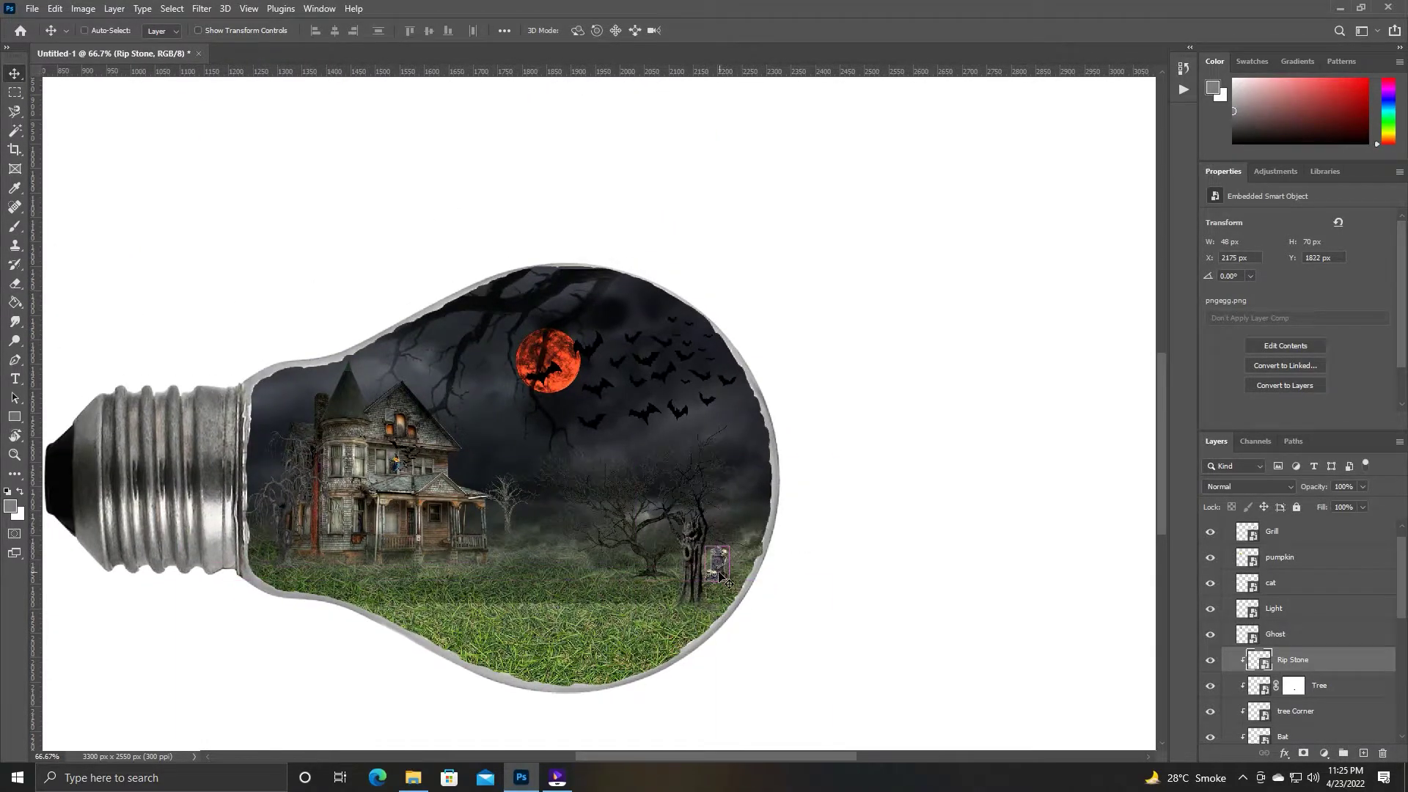
{"action": "key", "text": "ctrl+t"}
{"action": "key", "text": "Return"}
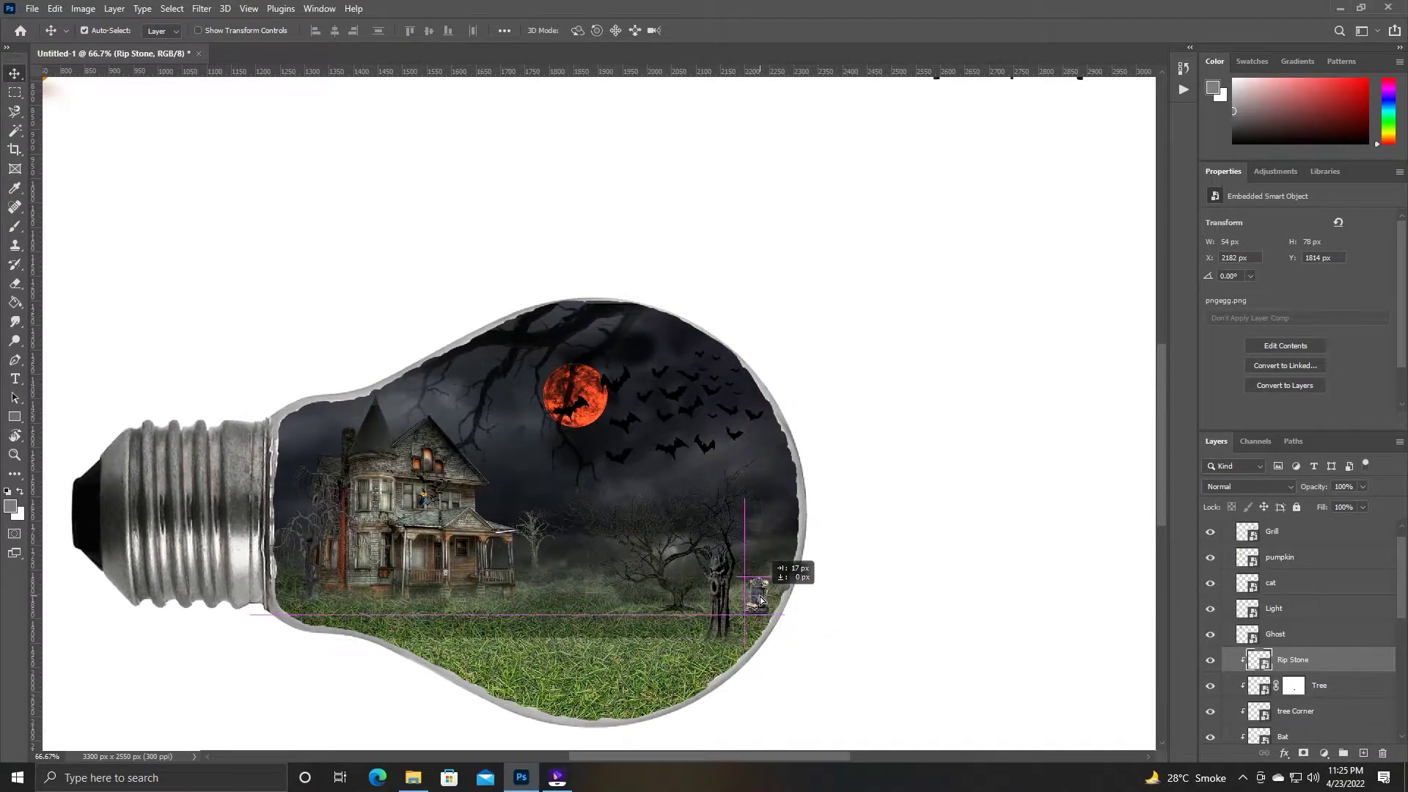
Slide the tombstone toward the bulb's right edge and finalize its size.
{"action": "left_click_drag", "start_coordinate": [760, 600], "coordinate": [762, 599]}
{"action": "left_click", "coordinate": [777, 600]}
{"action": "left_click", "coordinate": [762, 586]}
{"action": "left_click", "coordinate": [850, 590]}
{"action": "left_click", "coordinate": [770, 580]}
{"action": "key", "text": "ctrl+t"}
{"action": "key", "text": "Return"}
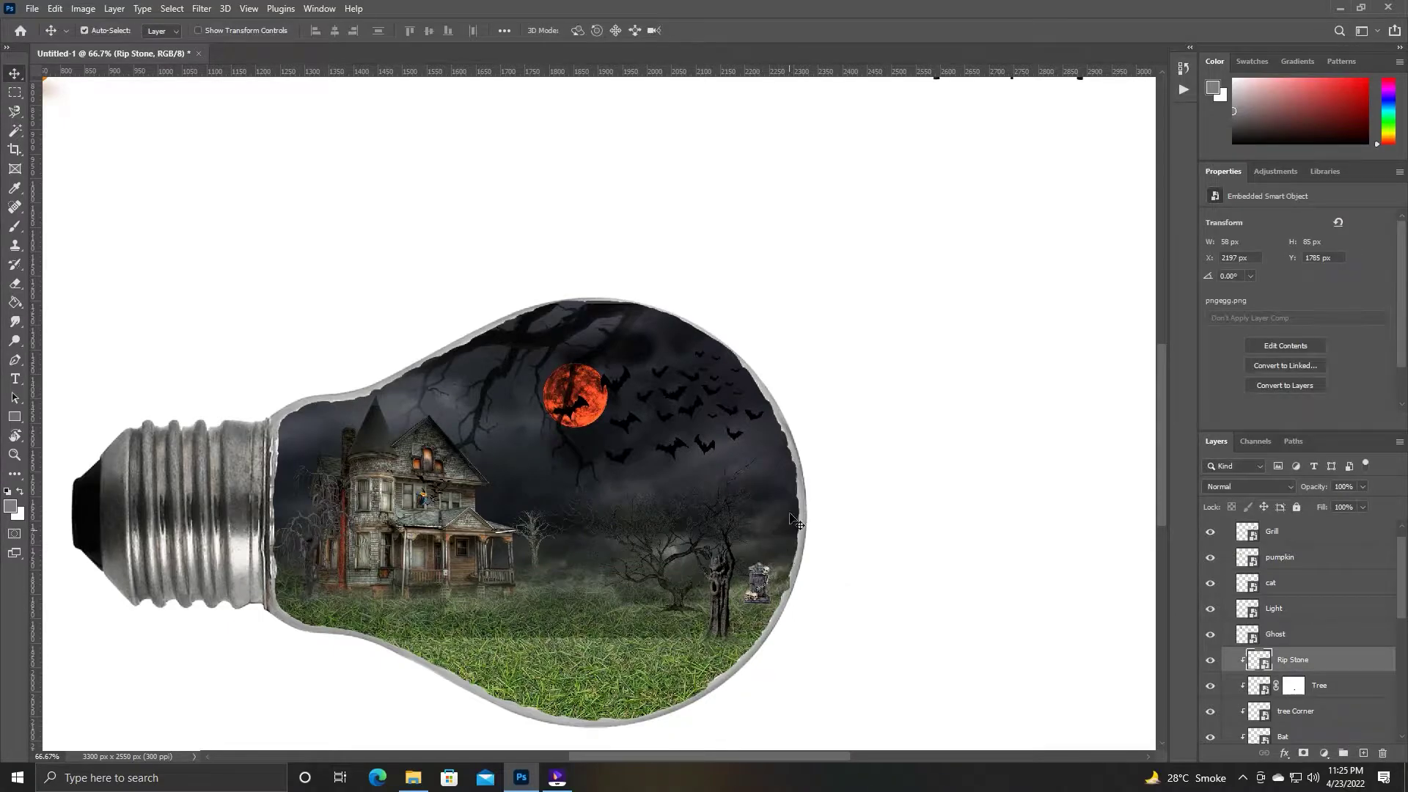
{"action": "scroll", "coordinate": [762, 581], "scroll_direction": "down", "scroll_amount": 1}
{"action": "scroll", "coordinate": [770, 581], "scroll_direction": "down", "scroll_amount": 1}
{"action": "left_click_drag", "start_coordinate": [332, 321], "coordinate": [615, 563]}
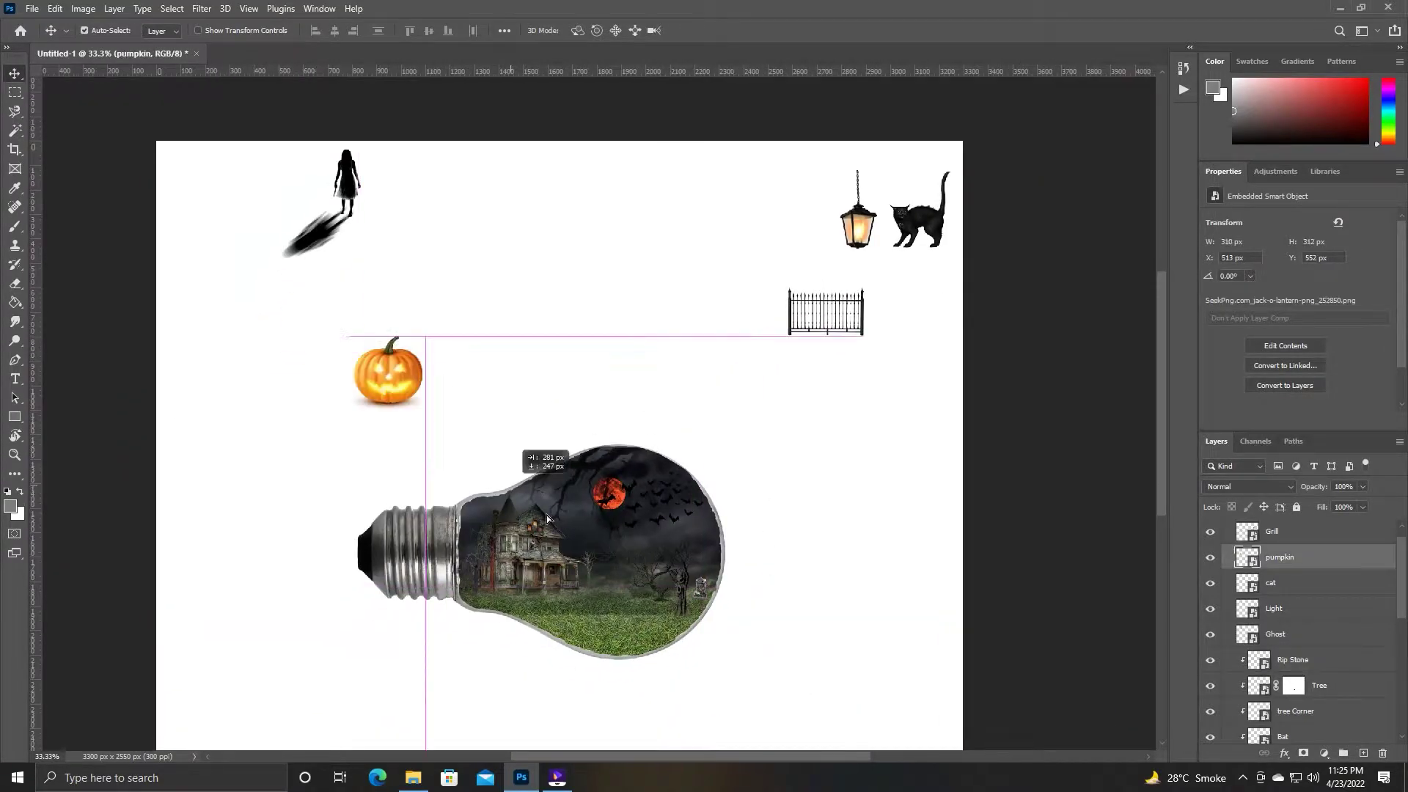
Clip the pumpkin below Ghost and shrink it onto the grass under the tree.
{"action": "key", "text": "ctrl+bracketleft"}
{"action": "key", "text": "ctrl+bracketleft"}
{"action": "key", "text": "ctrl+bracketleft"}
{"action": "key", "text": "ctrl+t"}
{"action": "left_click_drag", "start_coordinate": [568, 529], "coordinate": [590, 609]}
{"action": "scroll", "coordinate": [638, 440], "scroll_direction": "up", "scroll_amount": 1}
{"action": "scroll", "coordinate": [677, 447], "scroll_direction": "up", "scroll_amount": 1}
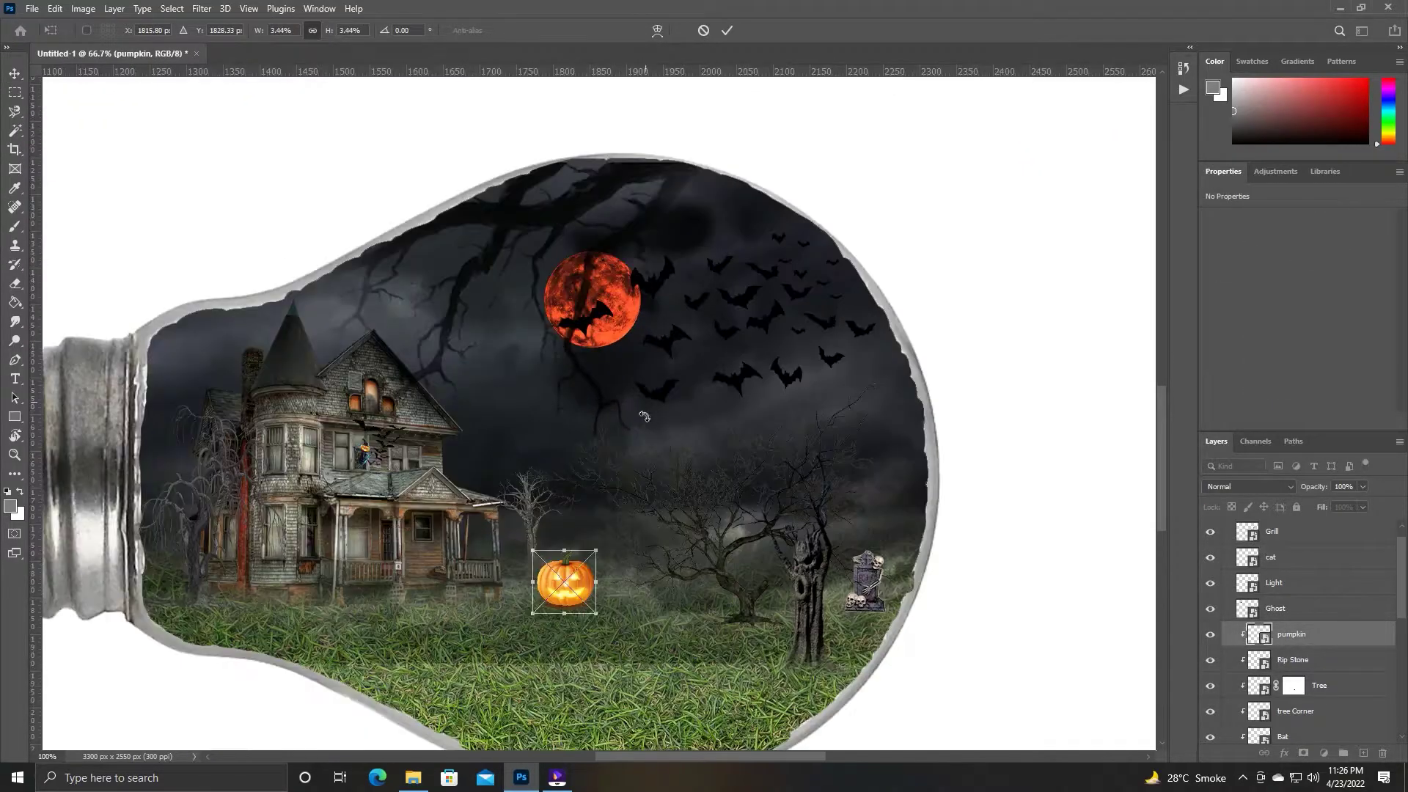
{"action": "scroll", "coordinate": [677, 447], "scroll_direction": "up", "scroll_amount": 1}
{"action": "left_click_drag", "start_coordinate": [660, 513], "coordinate": [565, 186]}
{"action": "left_click_drag", "start_coordinate": [457, 407], "coordinate": [677, 435]}
{"action": "mouse_move", "coordinate": [716, 357]}
{"action": "left_mouse_down"}
{"action": "mouse_move", "coordinate": [644, 433]}
{"action": "mouse_move", "coordinate": [749, 402]}
{"action": "mouse_move", "coordinate": [730, 403]}
{"action": "left_mouse_up"}
{"action": "key", "text": "Return"}
Duplicate the pumpkin and place the copy just behind the first.
{"action": "key", "text": "ctrl+t"}
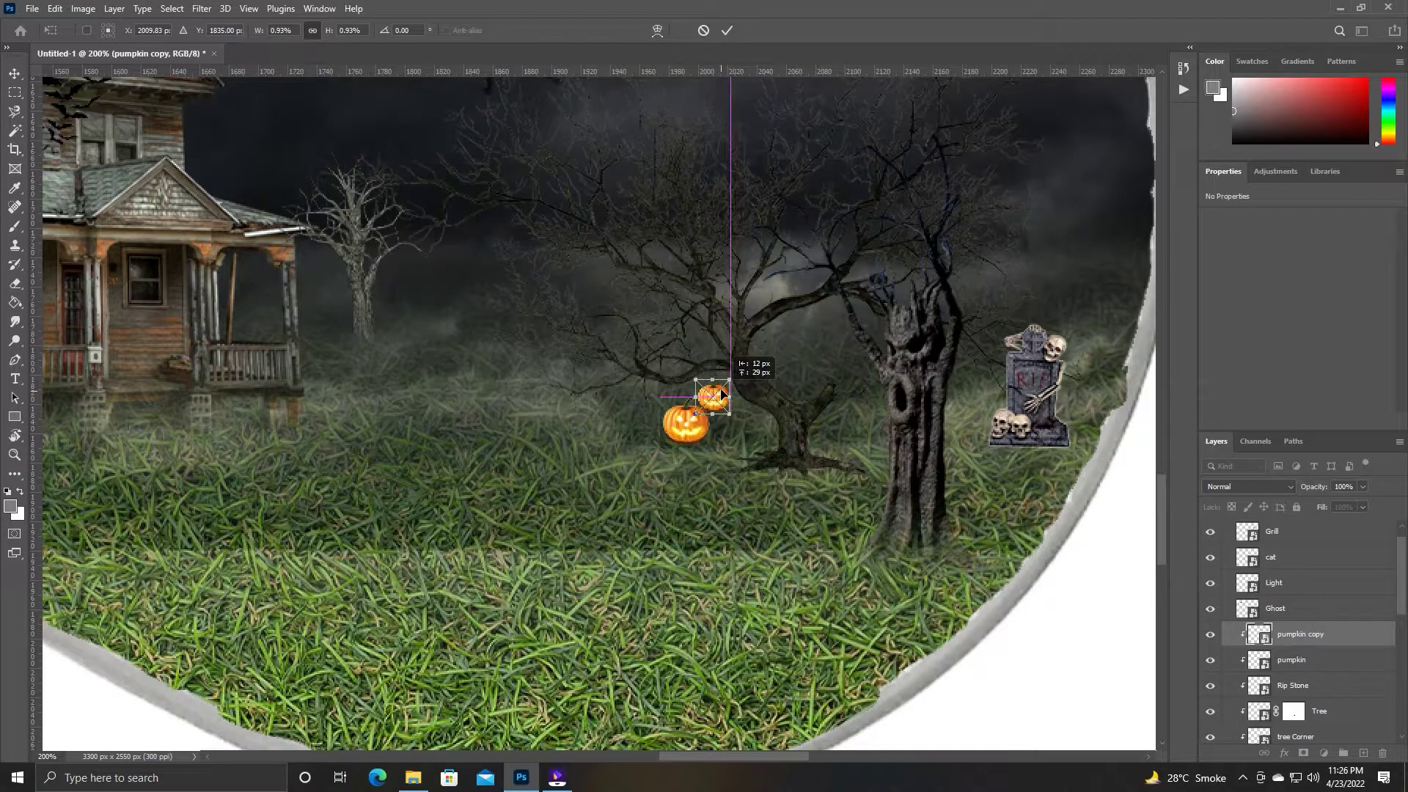
{"action": "key", "text": "Return"}
{"action": "key", "text": "ctrl+plus"}
{"action": "left_click_drag", "start_coordinate": [766, 373], "coordinate": [747, 397]}
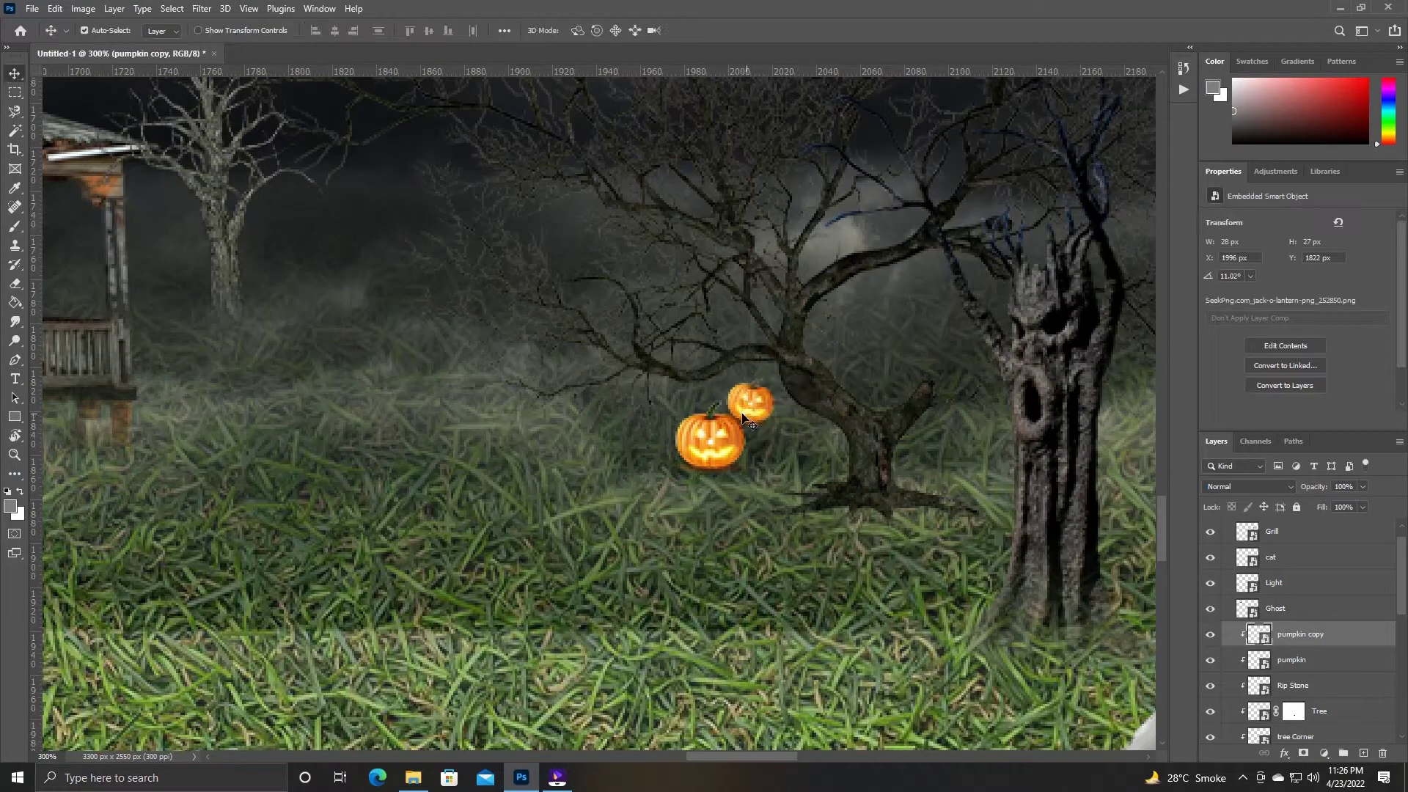
{"action": "left_click", "coordinate": [735, 434]}
Duplicate a pumpkin into the tree branches, shrunk and tilted.
{"action": "left_click_drag", "start_coordinate": [737, 436], "coordinate": [806, 339]}
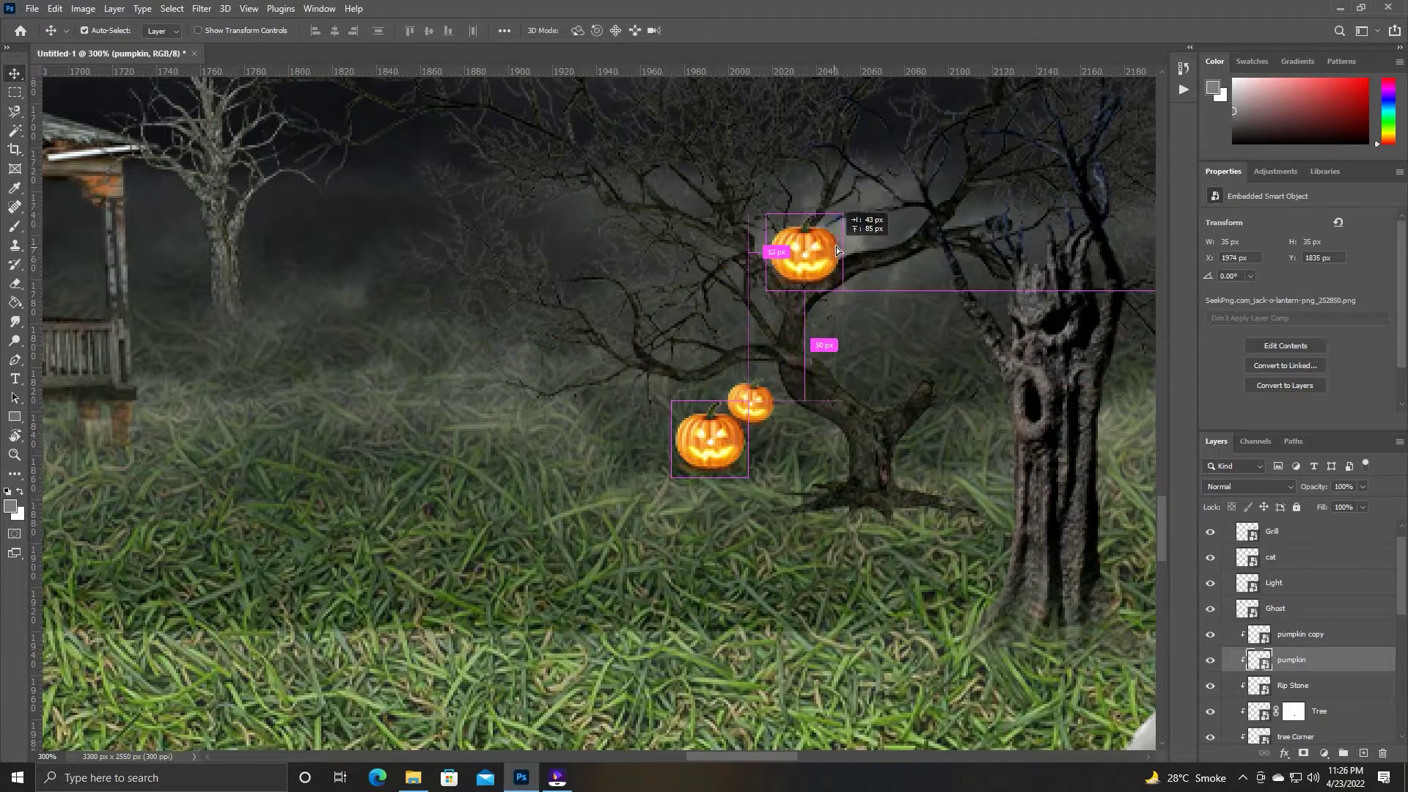
{"action": "key", "text": "ctrl+t"}
{"action": "mouse_move", "coordinate": [853, 214]}
{"action": "left_mouse_down"}
{"action": "mouse_move", "coordinate": [823, 244]}
{"action": "mouse_move", "coordinate": [837, 227]}
{"action": "left_mouse_up"}
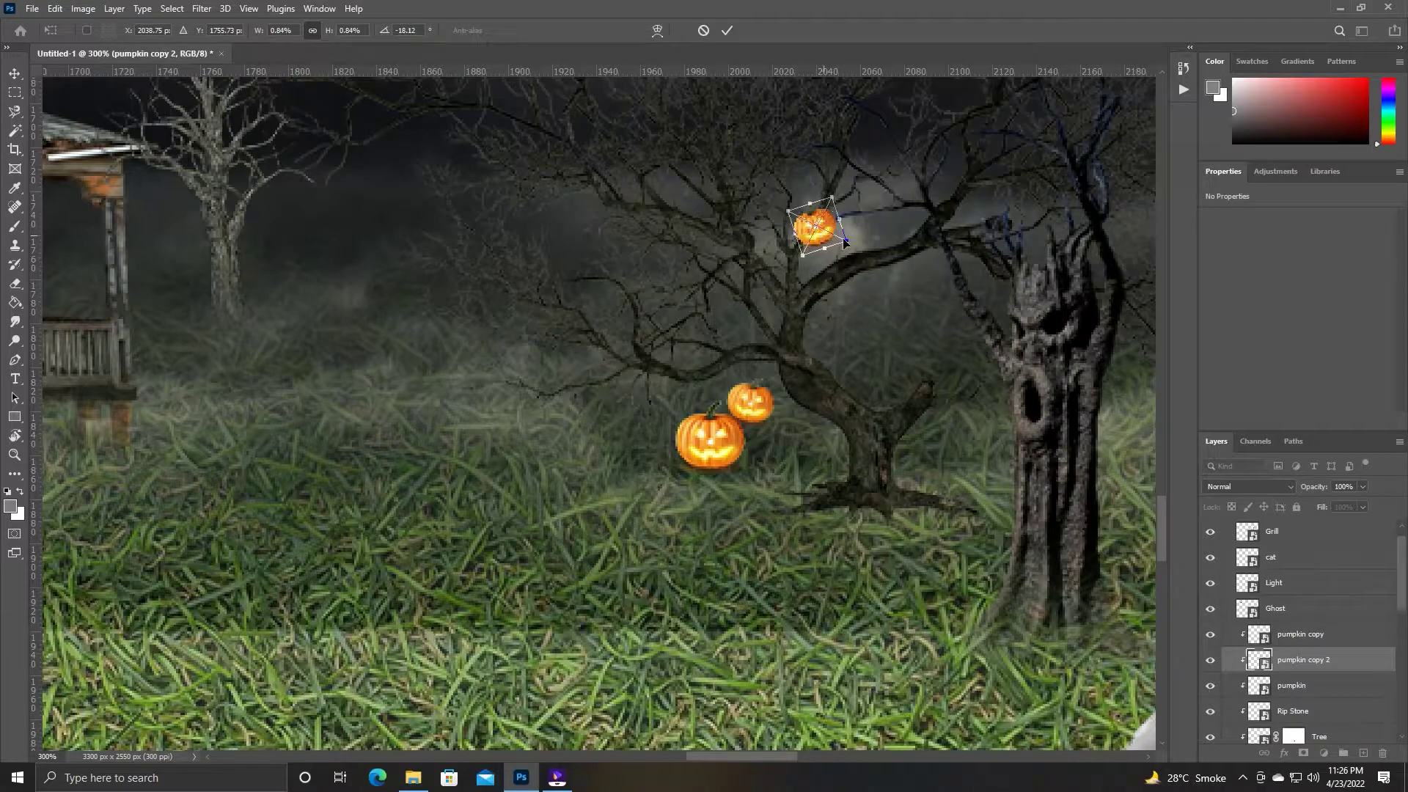
{"action": "key", "text": "Return"}
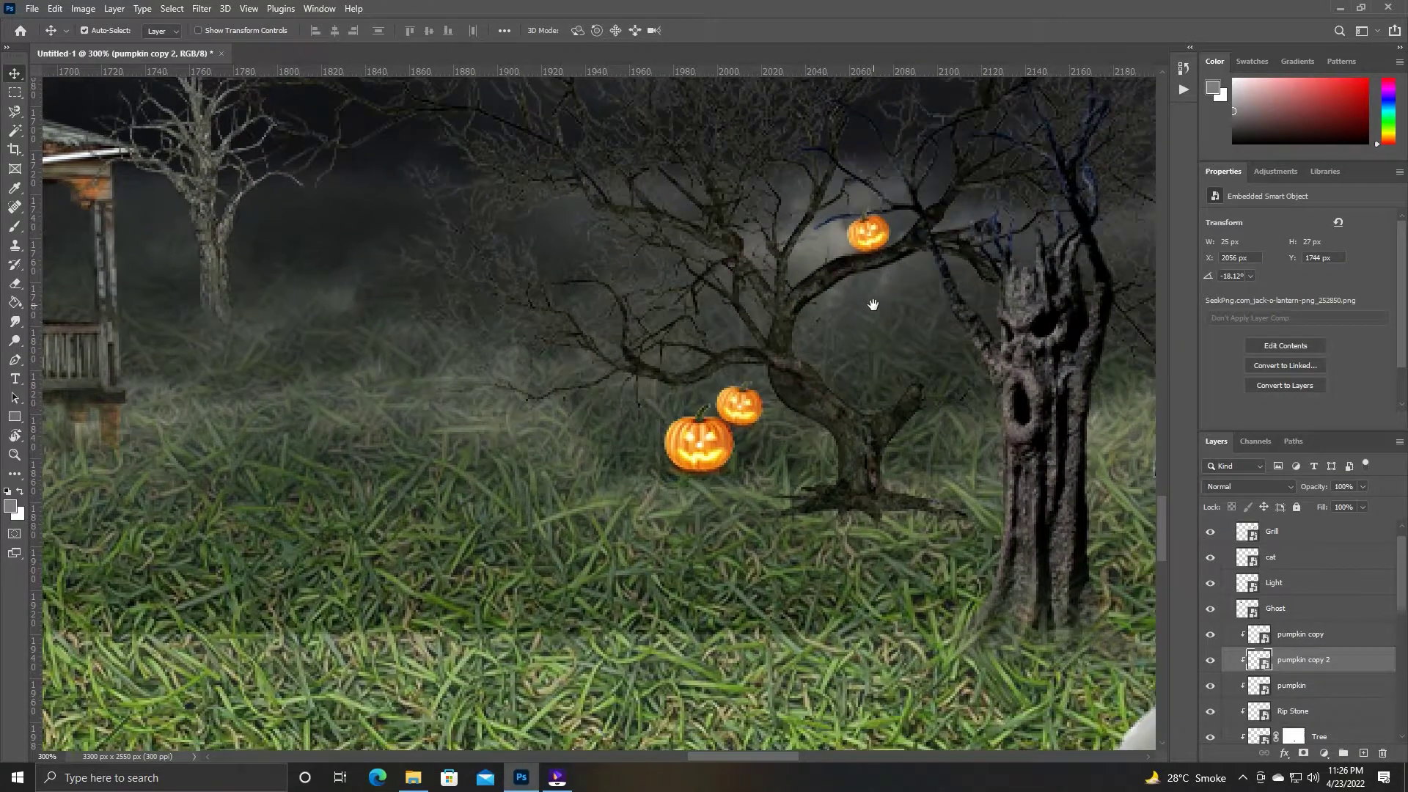
{"action": "left_click_drag", "start_coordinate": [874, 305], "coordinate": [818, 378]}
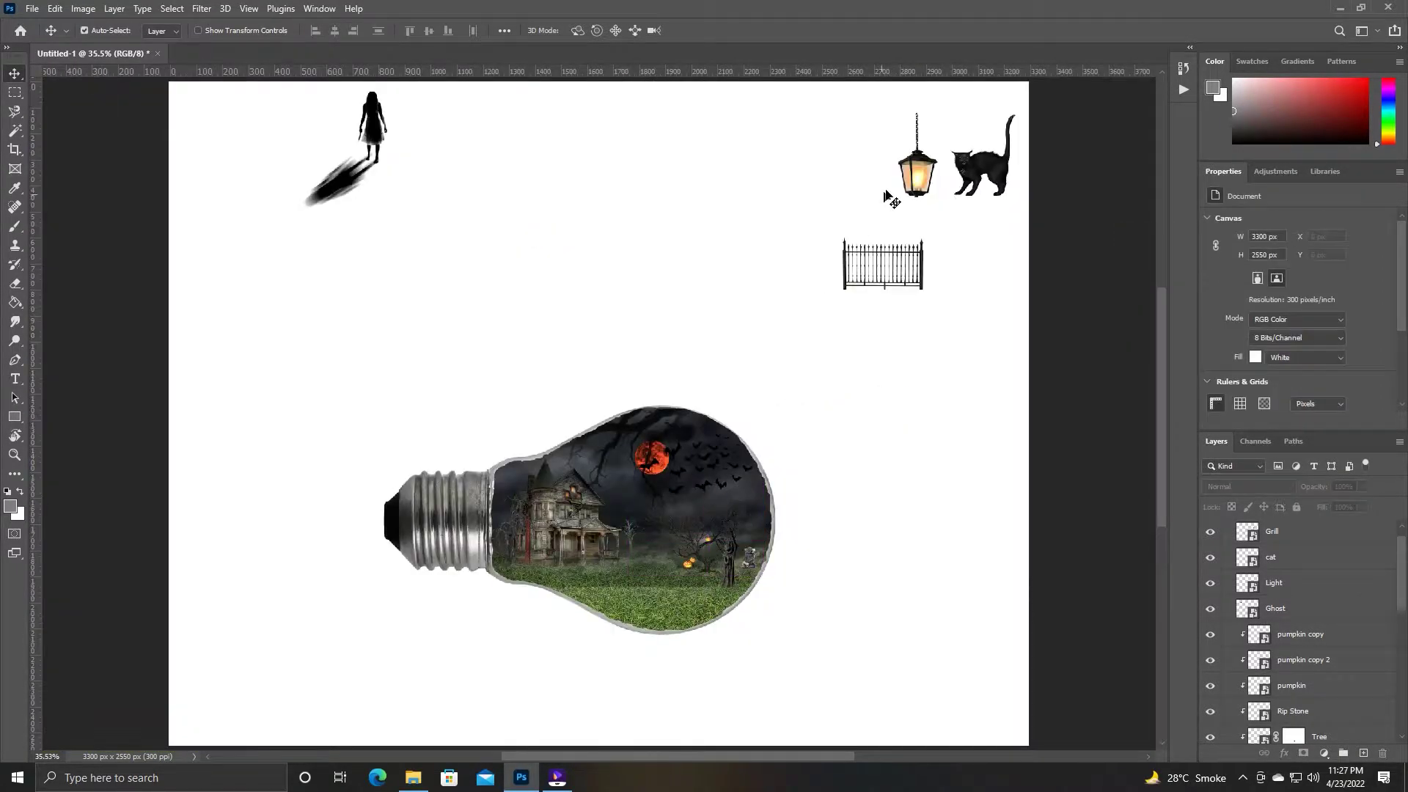
Move the Light lantern into the bulb below Ghost, clip it, and shrink it.
{"action": "left_click_drag", "start_coordinate": [918, 159], "coordinate": [603, 493]}
{"action": "key", "text": "ctrl+bracketleft"}
{"action": "key", "text": "ctrl+alt+g"}
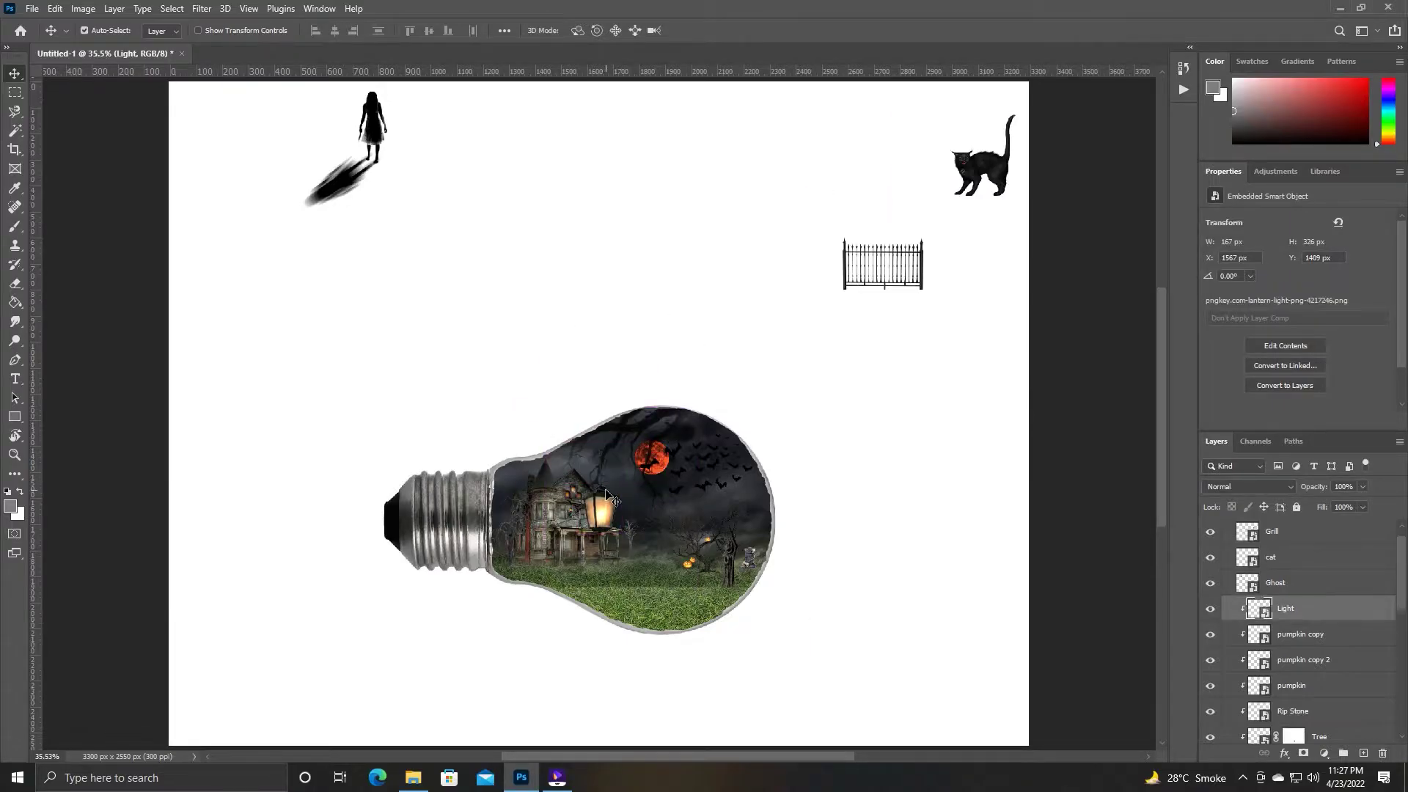
{"action": "scroll", "coordinate": [607, 497], "scroll_direction": "up", "scroll_amount": 3}
{"action": "scroll", "coordinate": [648, 434], "scroll_direction": "up", "scroll_amount": 2}
{"action": "key", "text": "ctrl+t"}
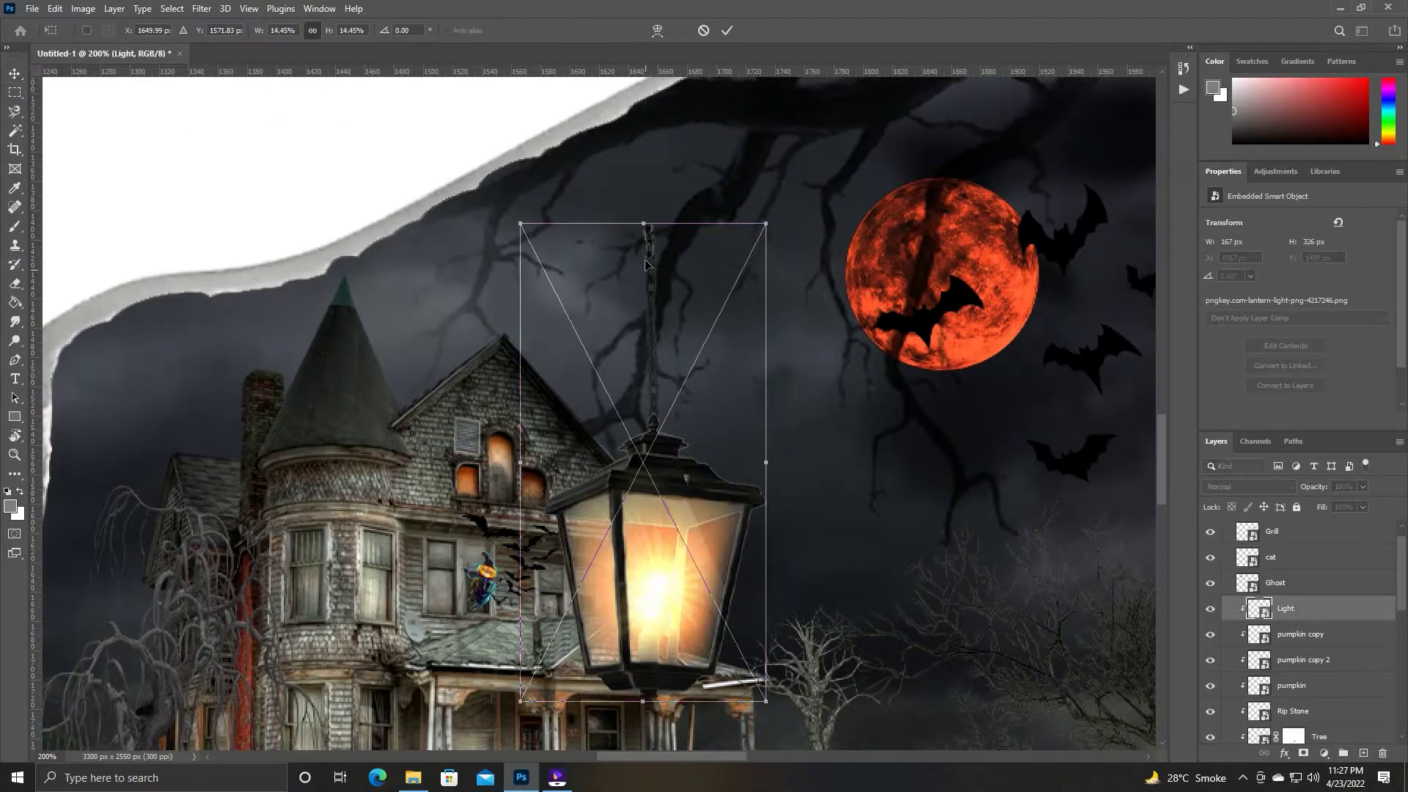
{"action": "left_click_drag", "start_coordinate": [521, 223], "coordinate": [637, 616]}
Shrink the lantern a bit more and place it on the porch.
{"action": "scroll", "coordinate": [667, 630], "scroll_direction": "up", "scroll_amount": 2}
{"action": "scroll", "coordinate": [667, 630], "scroll_direction": "up", "scroll_amount": 2}
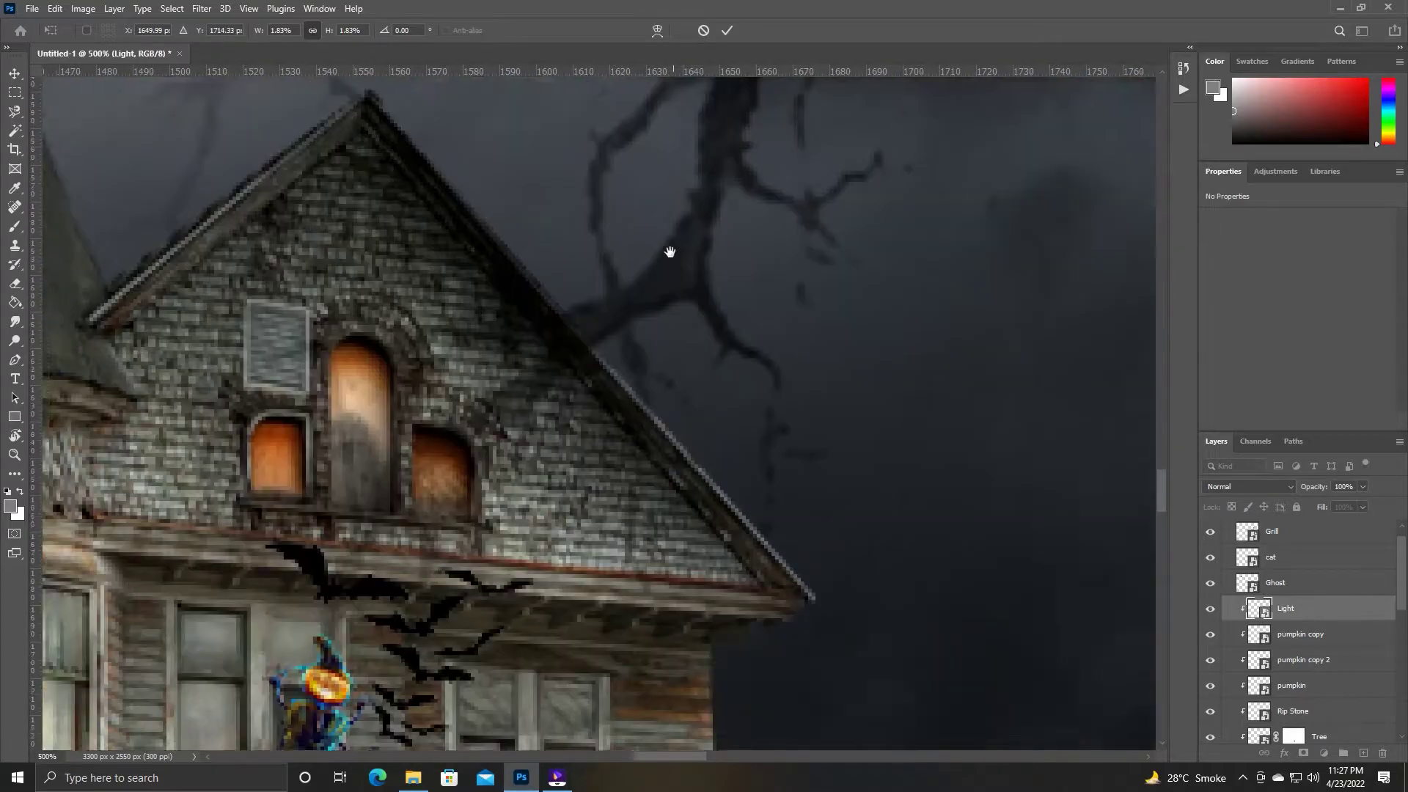
{"action": "scroll", "coordinate": [670, 267], "scroll_direction": "down", "scroll_amount": 5}
{"action": "mouse_move", "coordinate": [745, 213]}
{"action": "left_mouse_down"}
{"action": "mouse_move", "coordinate": [640, 313]}
{"action": "mouse_move", "coordinate": [642, 348]}
{"action": "left_mouse_up"}
{"action": "mouse_move", "coordinate": [657, 420]}
{"action": "left_mouse_down"}
{"action": "mouse_move", "coordinate": [749, 432]}
{"action": "mouse_move", "coordinate": [613, 435]}
{"action": "left_mouse_up"}
{"action": "key", "text": "Return"}
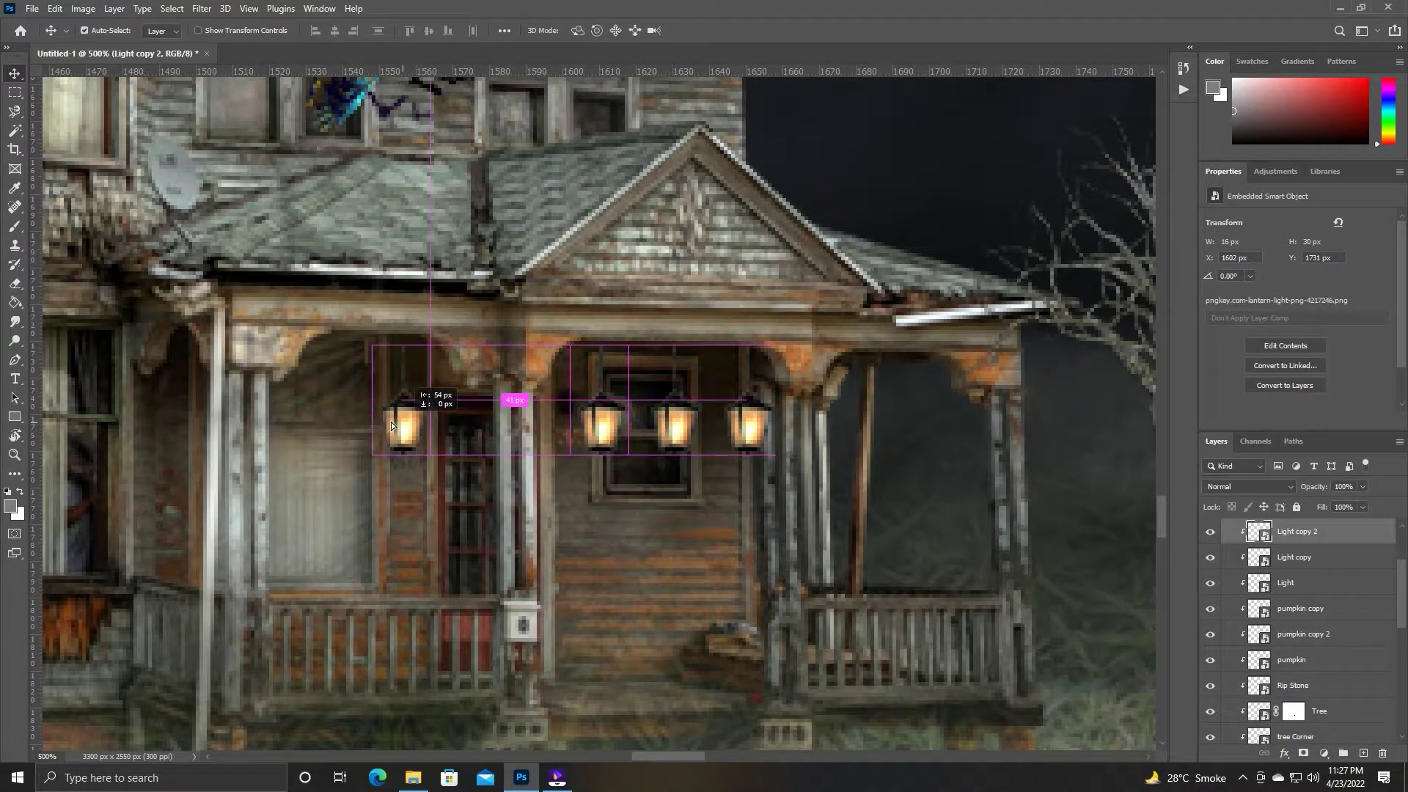
Duplicate the lantern and put a scaled copy on the porch's right side.
{"action": "key", "text": "ctrl+j"}
{"action": "key", "text": "ctrl+t"}
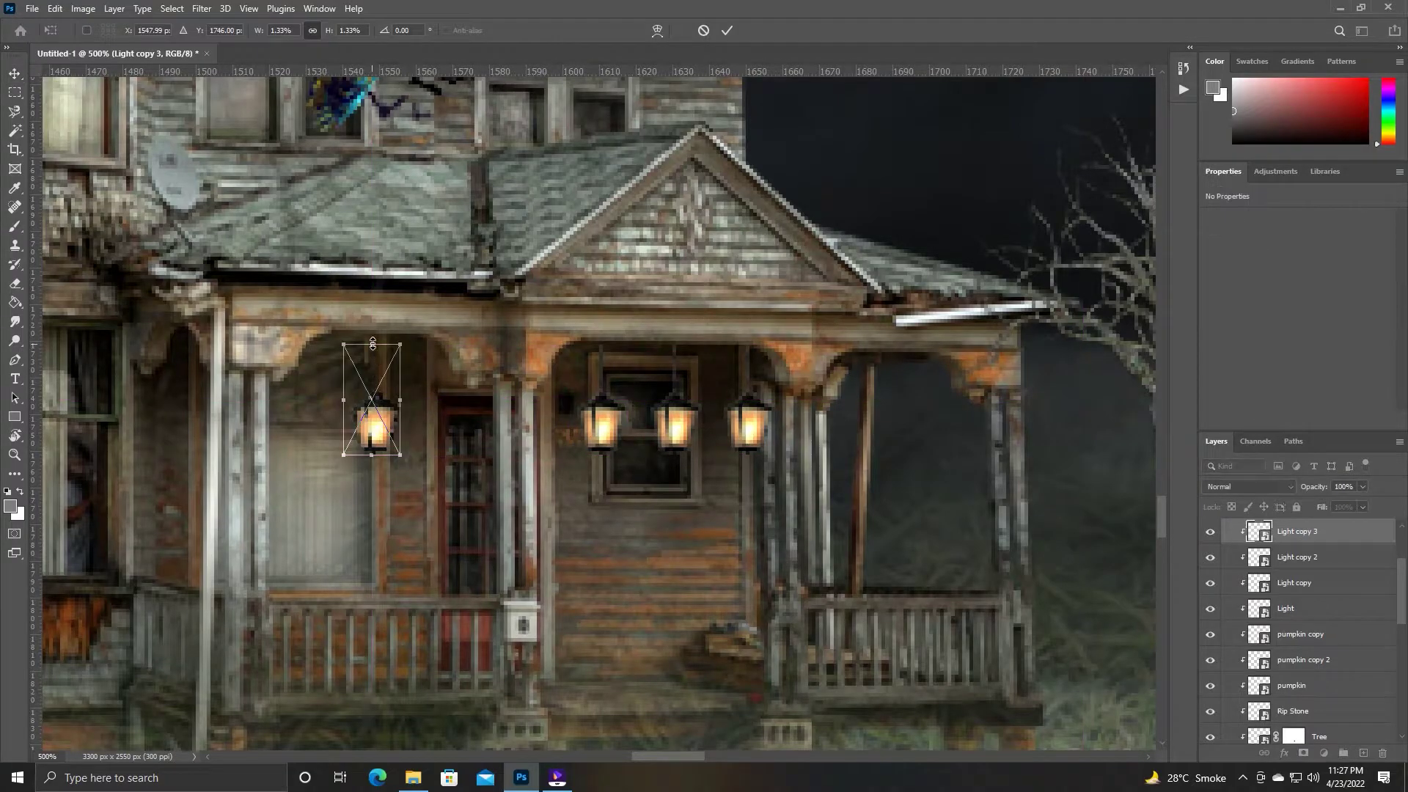
{"action": "key", "text": "Return"}
{"action": "key", "text": "ctrl+j"}
{"action": "left_click_drag", "start_coordinate": [337, 418], "coordinate": [857, 418]}
{"action": "key", "text": "ctrl+t"}
{"action": "left_click_drag", "start_coordinate": [855, 327], "coordinate": [860, 346]}
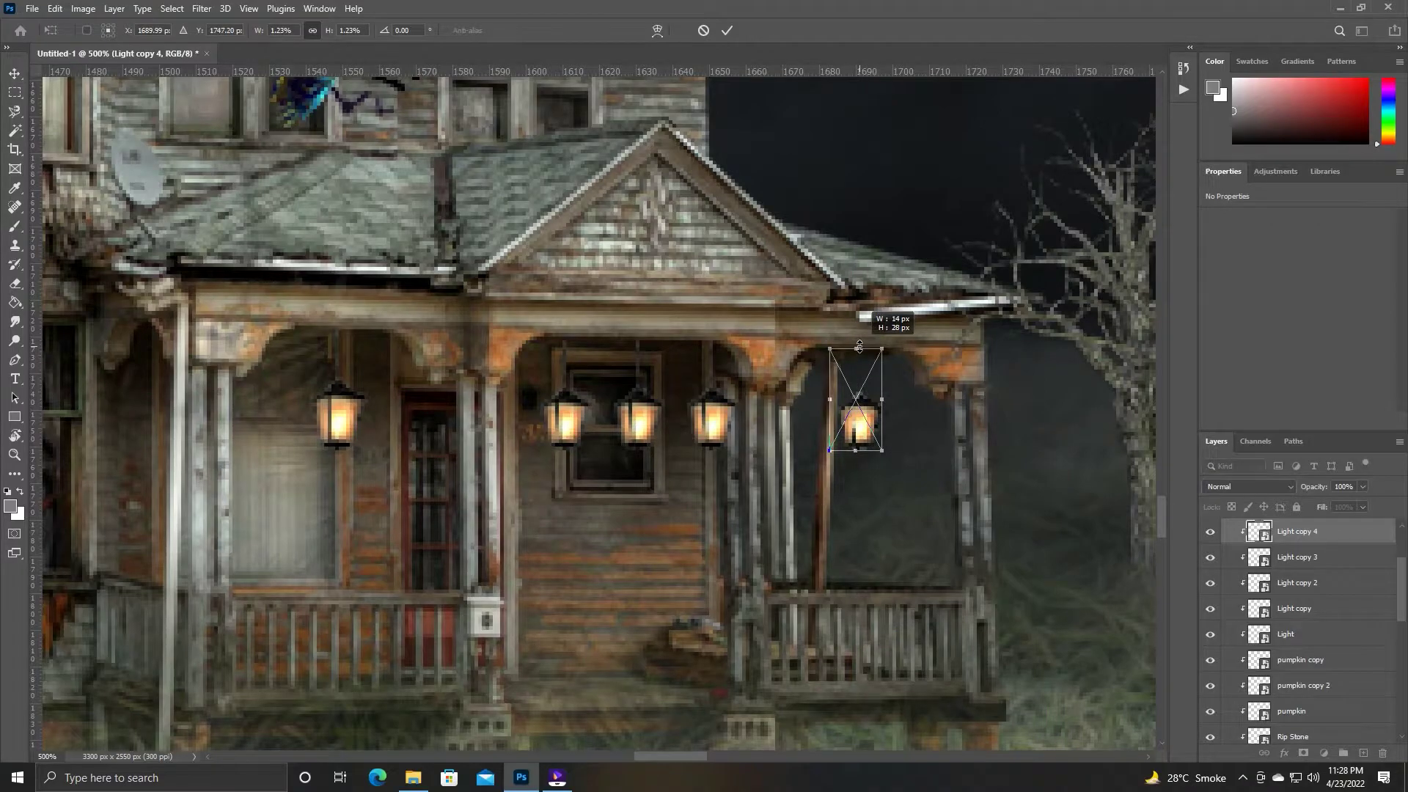
{"action": "key", "text": "Return"}
Shrink the Light copy 5 lantern and move it up beside the porch post.
{"action": "scroll", "coordinate": [935, 473], "scroll_direction": "up", "scroll_amount": 2}
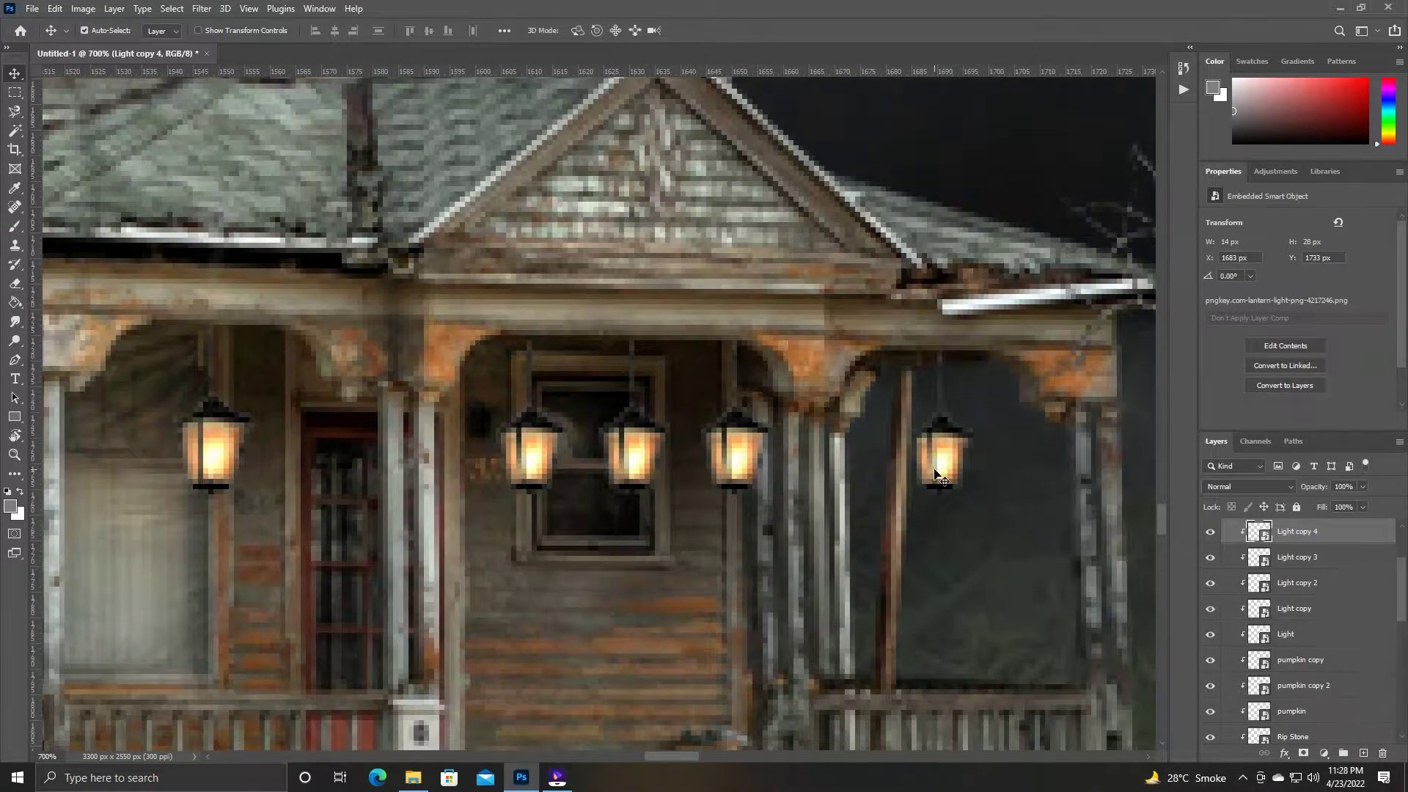
{"action": "key", "text": "ctrl+t"}
{"action": "left_click_drag", "start_coordinate": [882, 429], "coordinate": [882, 432]}
{"action": "left_click_drag", "start_coordinate": [878, 480], "coordinate": [886, 409]}
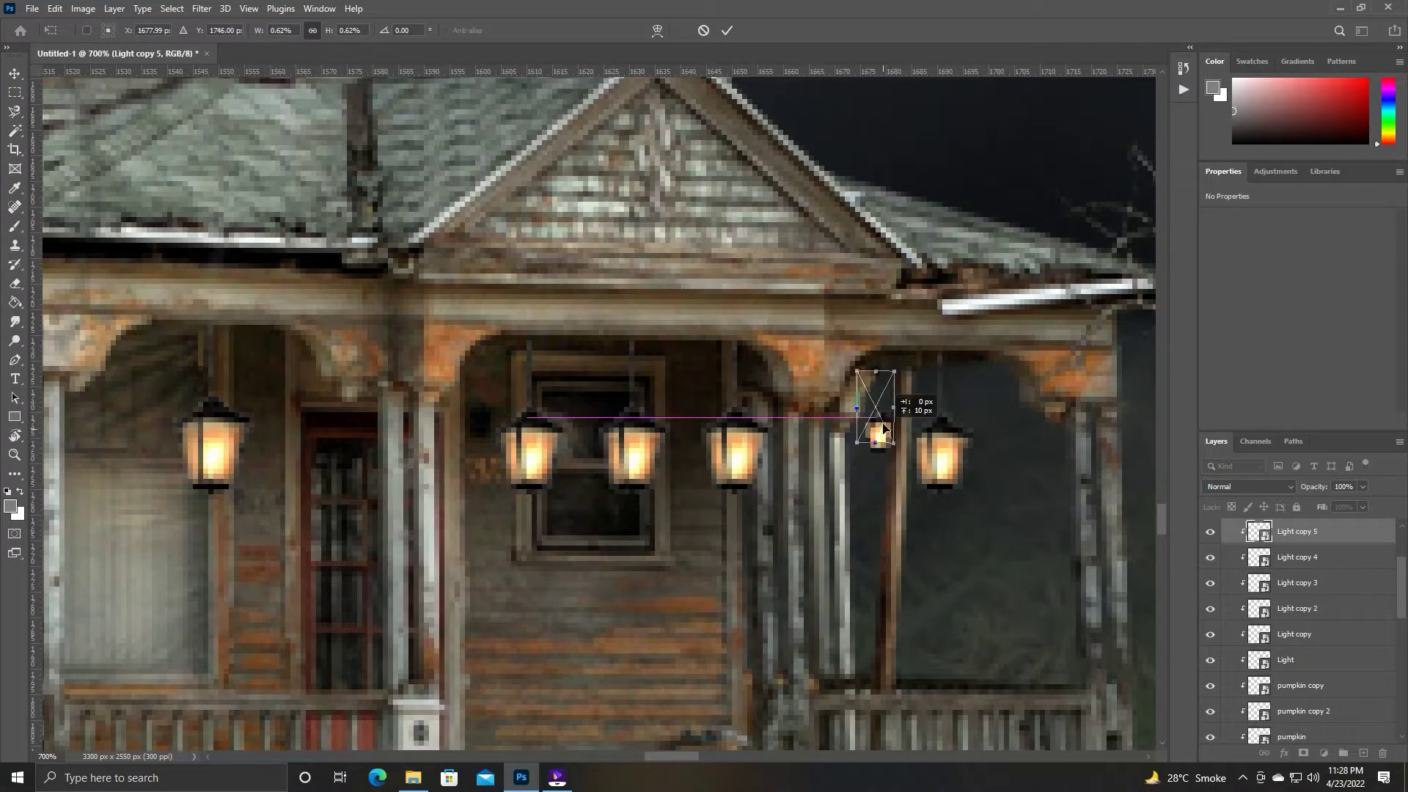
{"action": "key", "text": "Return"}
{"action": "key", "text": "ctrl+plus"}
{"action": "left_click_drag", "start_coordinate": [860, 503], "coordinate": [763, 503]}
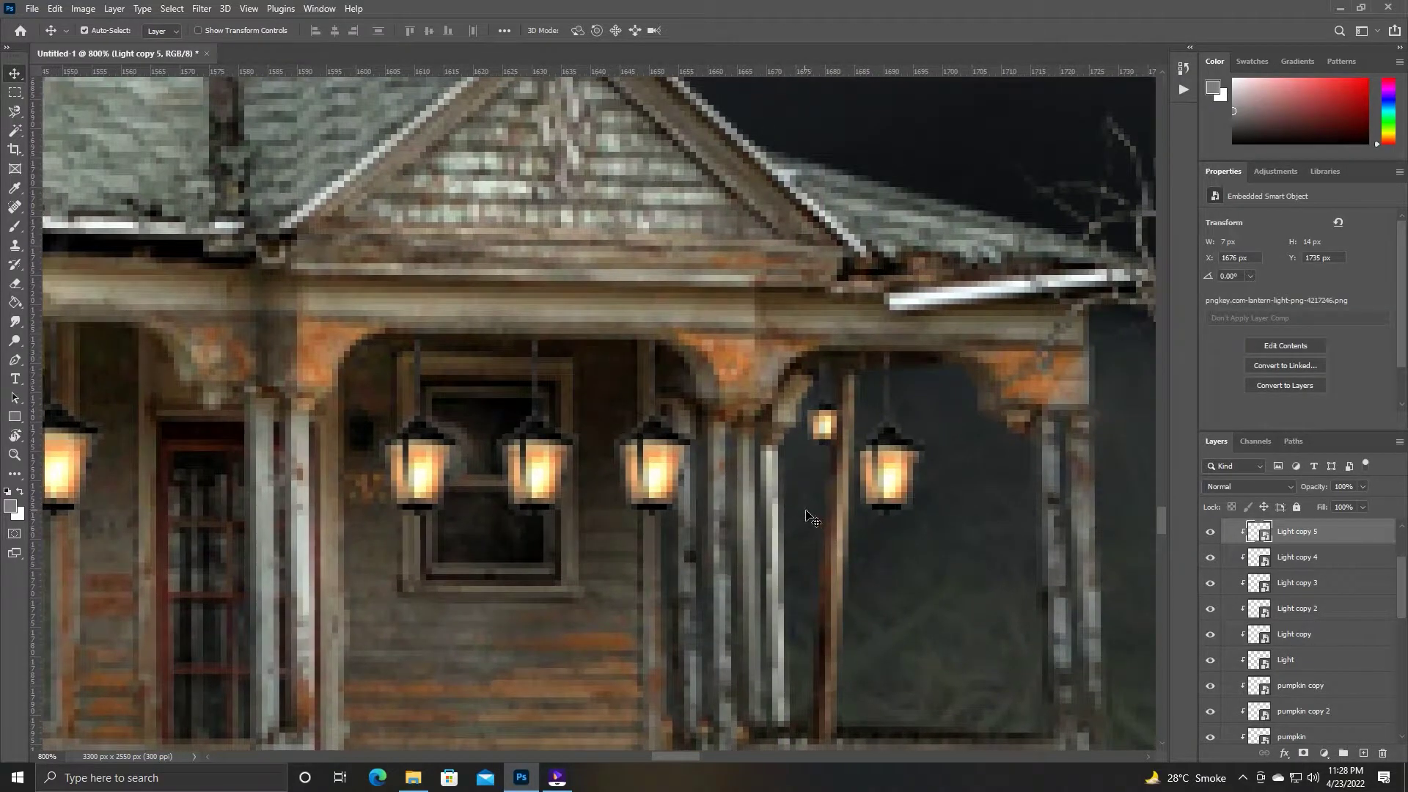
Add a layer mask to Light copy 5 with a very small eraser brush.
{"action": "key", "text": "e"}
{"action": "left_click", "coordinate": [1303, 753]}
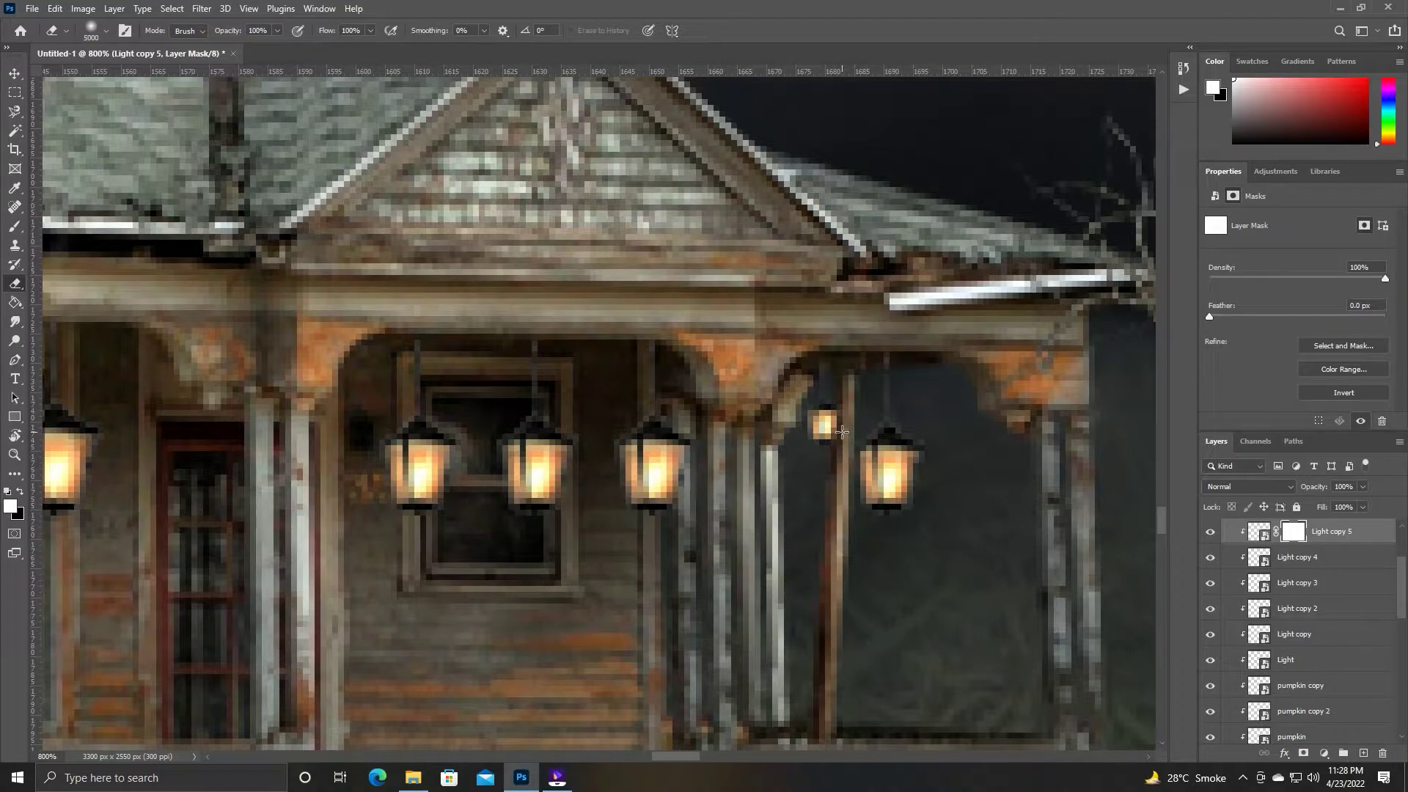
{"action": "right_click", "coordinate": [842, 431]}
{"action": "left_click_drag", "start_coordinate": [928, 268], "coordinate": [920, 265]}
{"action": "key", "text": "Return"}
{"action": "left_click", "coordinate": [15, 74]}
{"action": "key", "text": "ctrl+minus"}
{"action": "key", "text": "ctrl+0"}
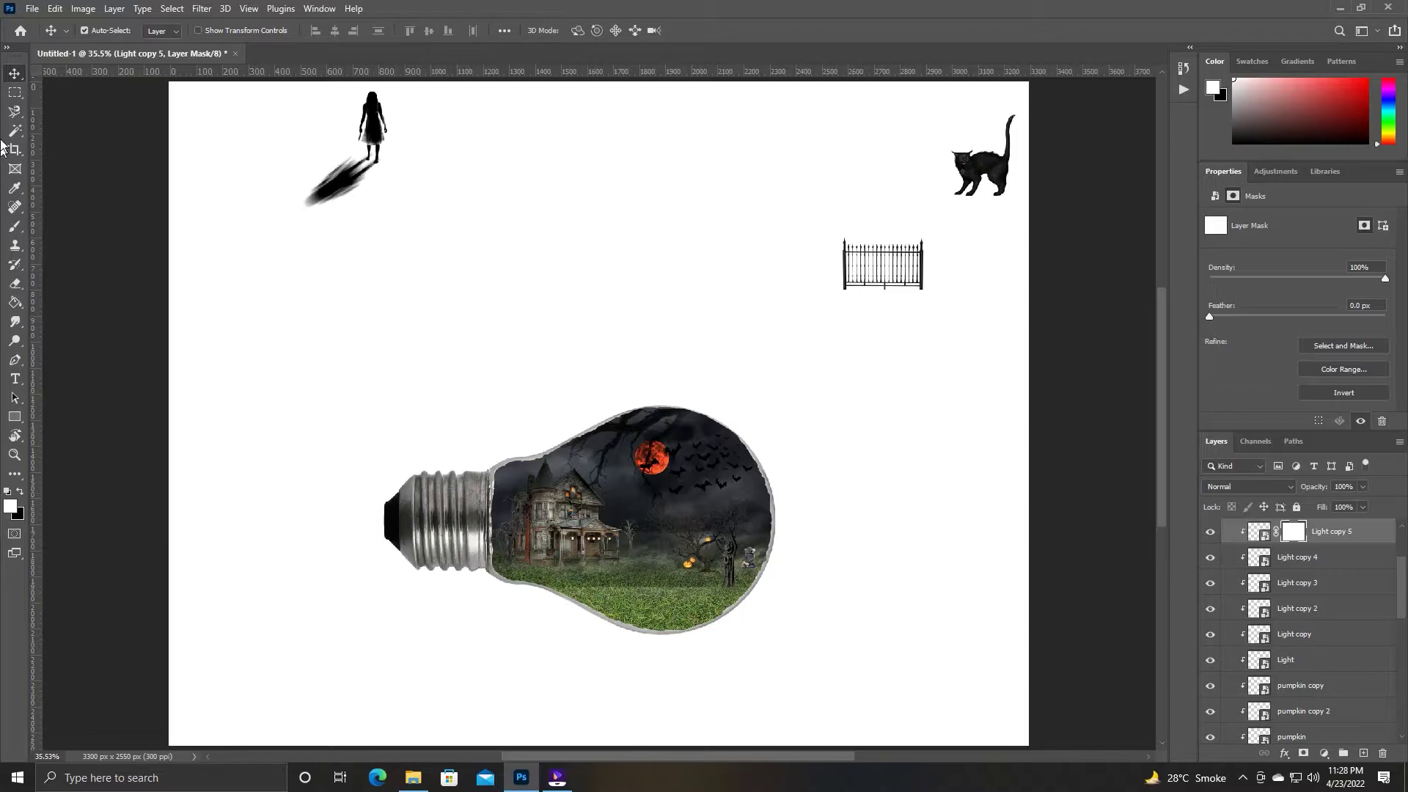
{"action": "left_click_drag", "start_coordinate": [371, 128], "coordinate": [637, 538]}
Flip the girl figure horizontally and shrink it with her feet anchored.
{"action": "key", "text": "ctrl+plus"}
{"action": "key", "text": "ctrl+plus"}
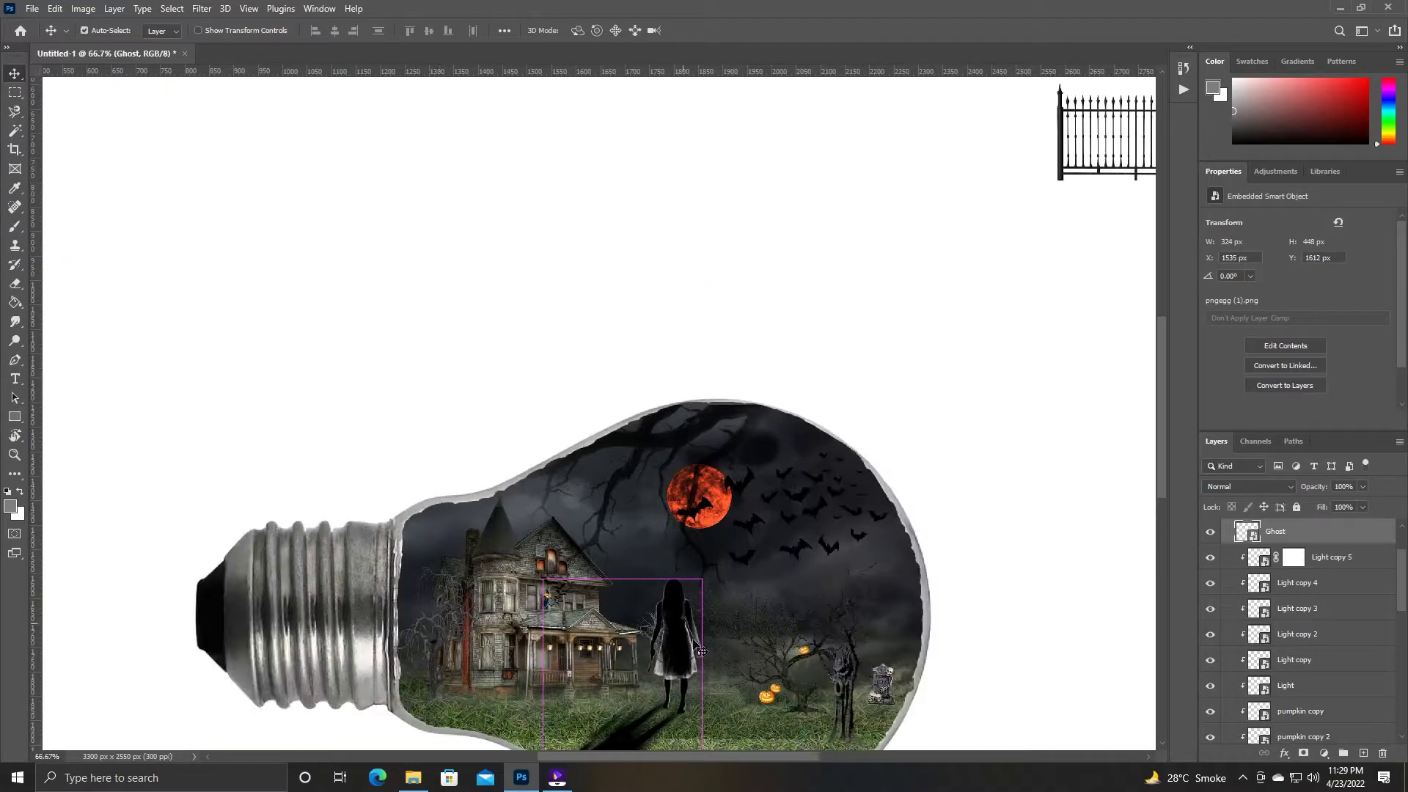
{"action": "left_click_drag", "start_coordinate": [700, 651], "coordinate": [658, 527]}
{"action": "key", "text": "ctrl+t"}
{"action": "right_click", "coordinate": [649, 523]}
{"action": "left_click", "coordinate": [697, 579]}
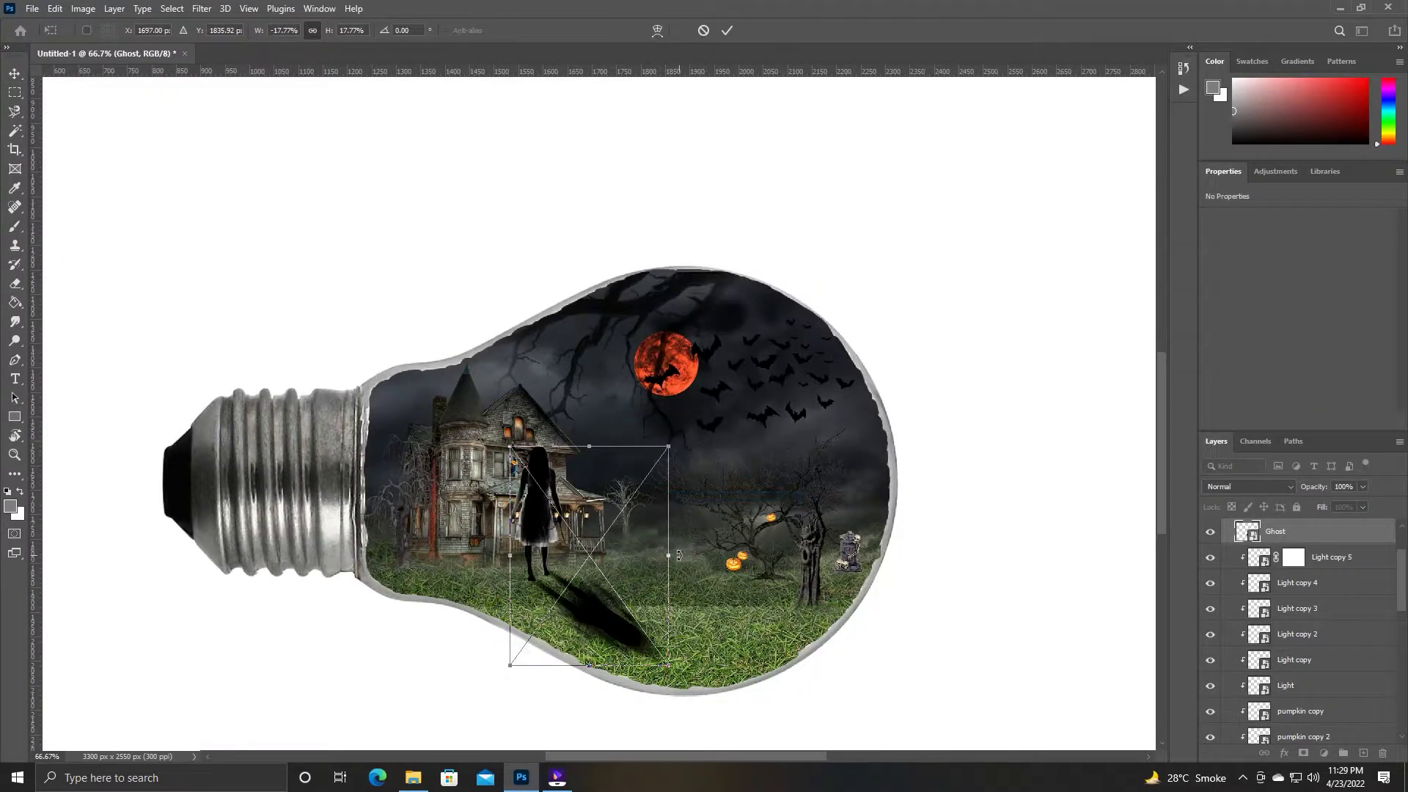
{"action": "key", "text": "ctrl+plus"}
{"action": "key", "text": "ctrl+plus"}
{"action": "left_click_drag", "start_coordinate": [609, 325], "coordinate": [609, 294]}
{"action": "mouse_move", "coordinate": [570, 251]}
{"action": "left_mouse_down"}
{"action": "mouse_move", "coordinate": [509, 522]}
{"action": "mouse_move", "coordinate": [467, 371]}
{"action": "left_mouse_up"}
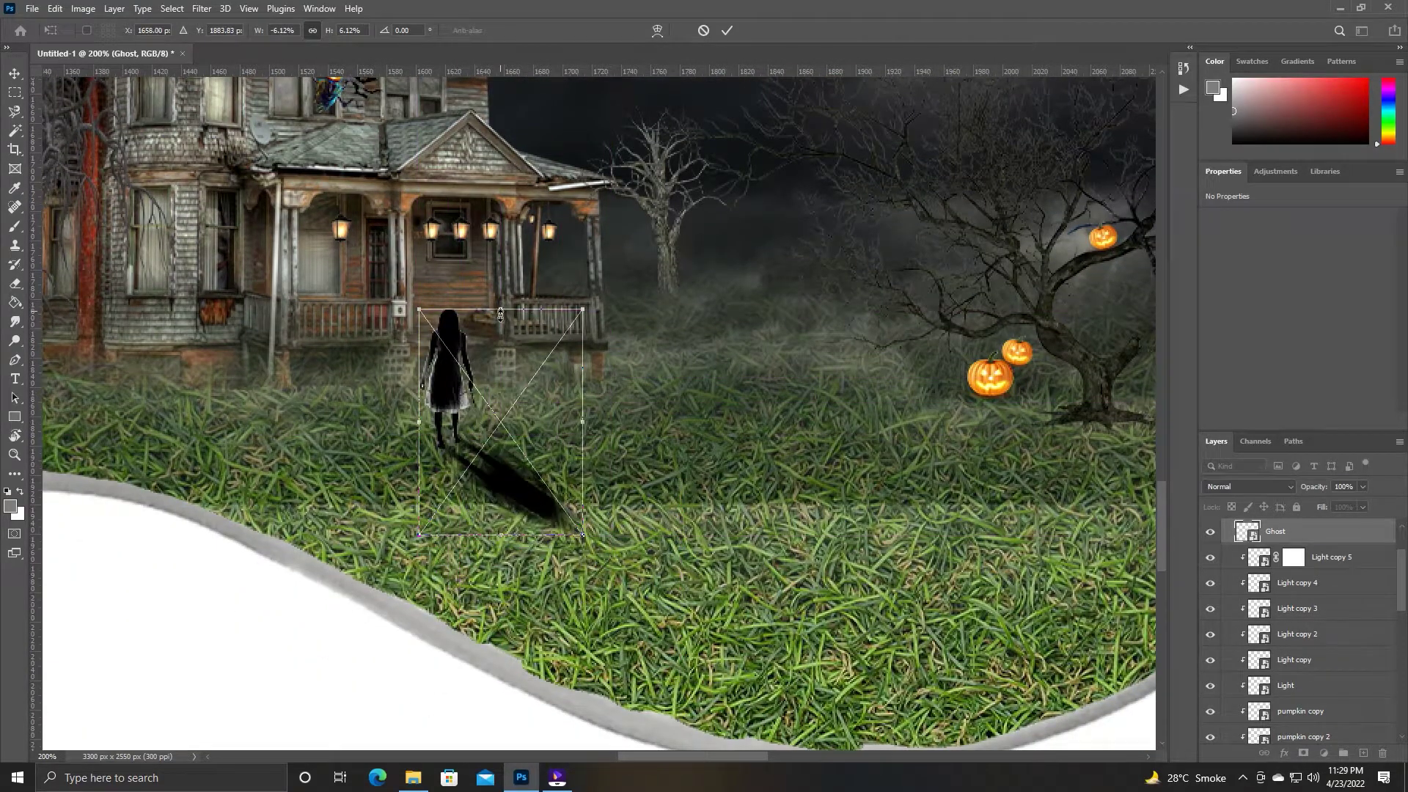
{"action": "key", "text": "Return"}
Move the cat into the bulb near the house and clip it inside.
{"action": "left_click_drag", "start_coordinate": [621, 321], "coordinate": [610, 378]}
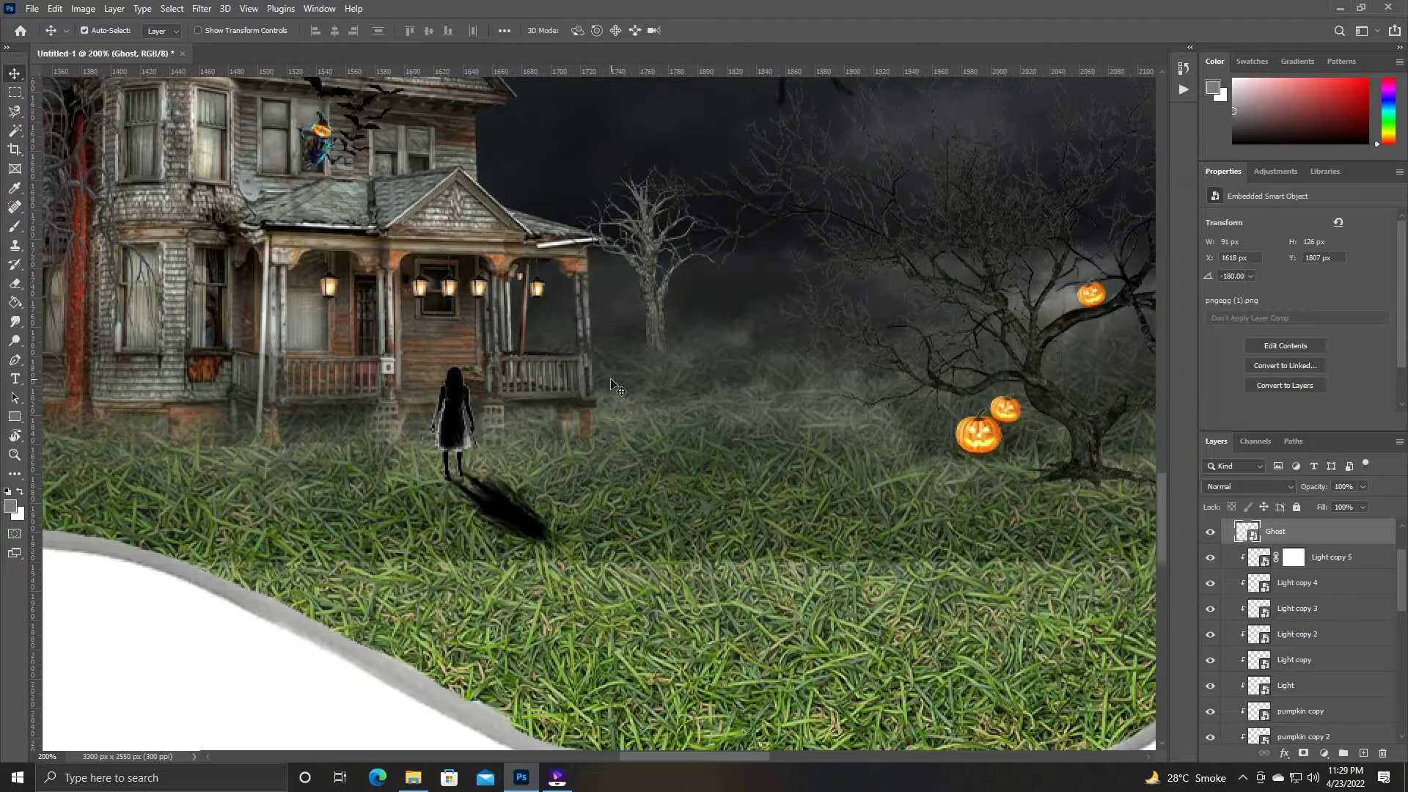
{"action": "key", "text": "ctrl+0"}
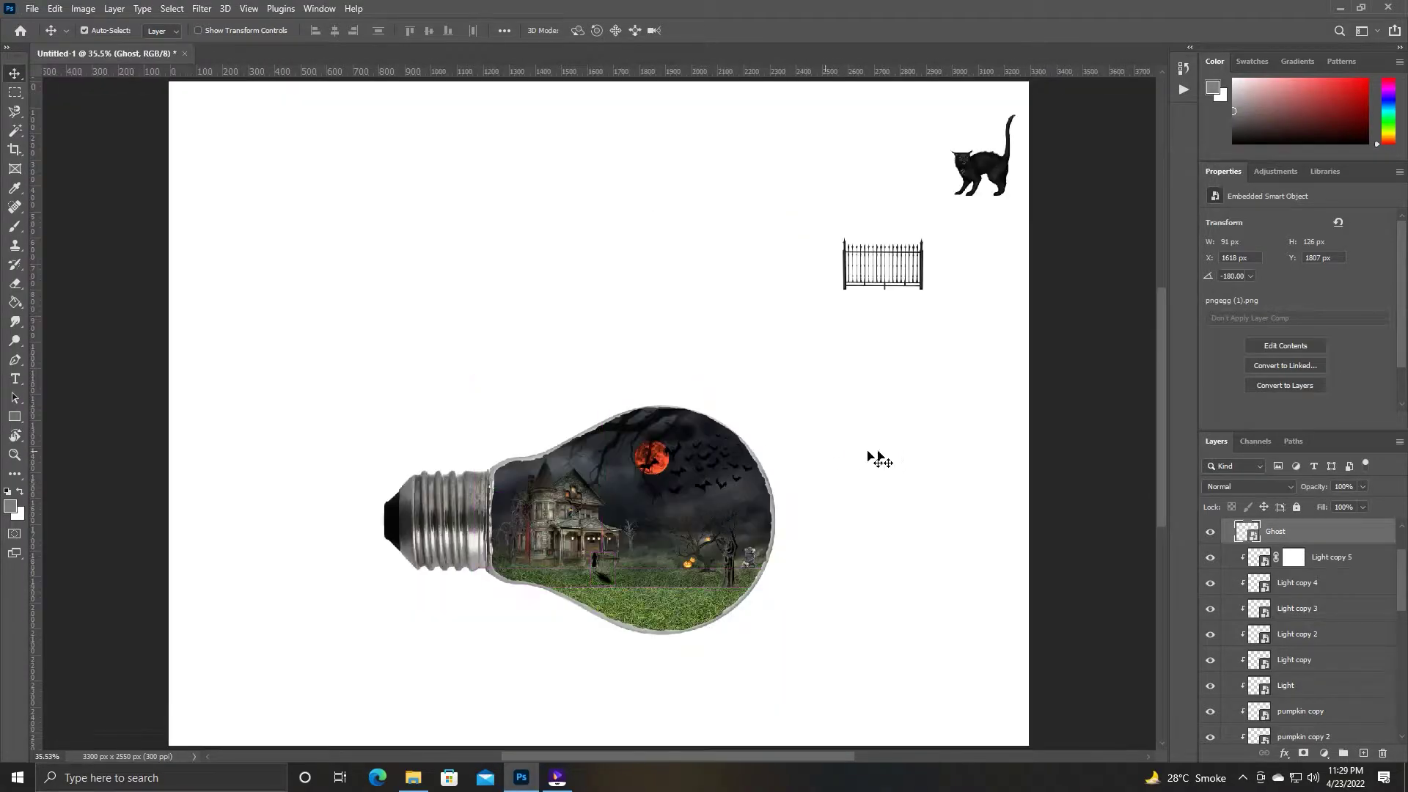
{"action": "left_click_drag", "start_coordinate": [718, 386], "coordinate": [639, 561]}
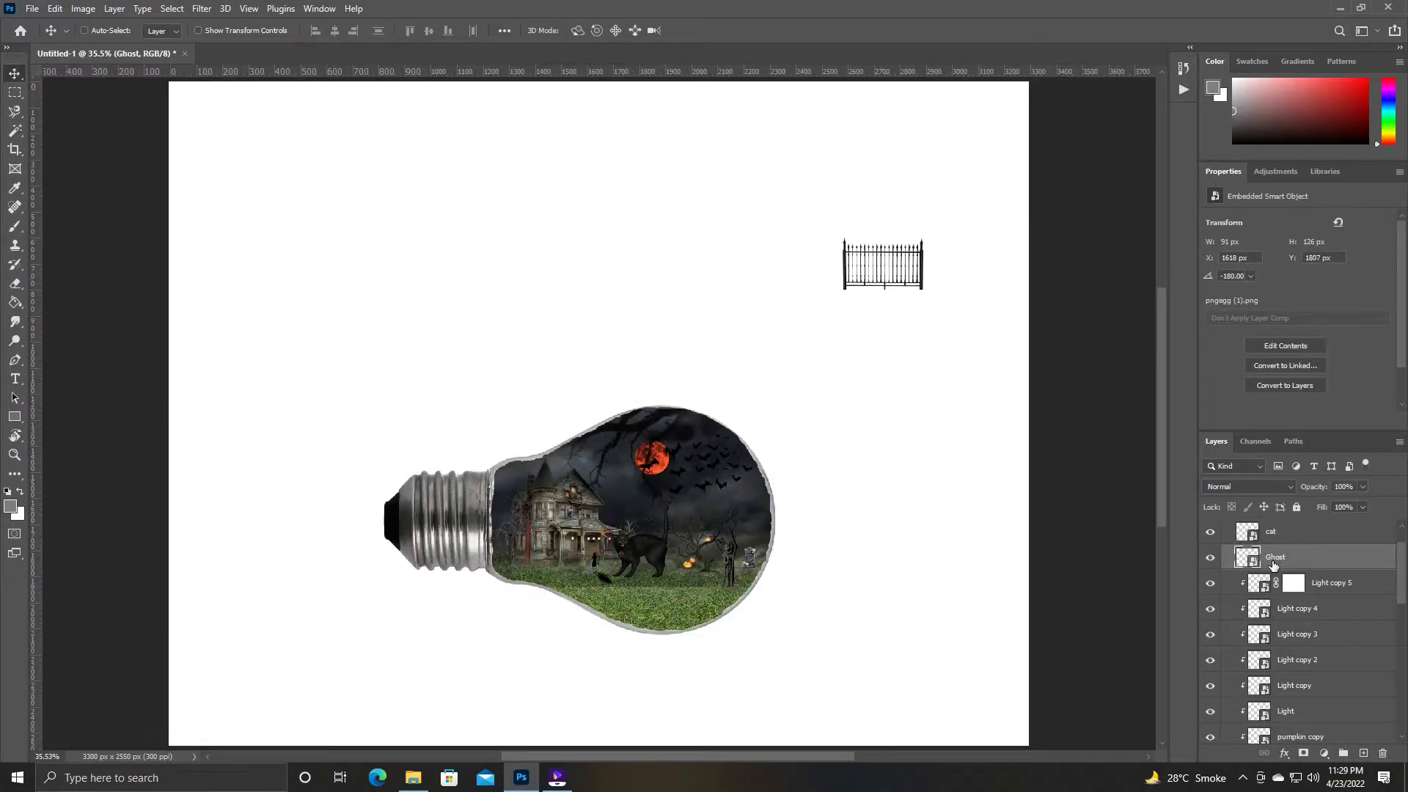
{"action": "left_click", "coordinate": [1290, 569], "text": "alt"}
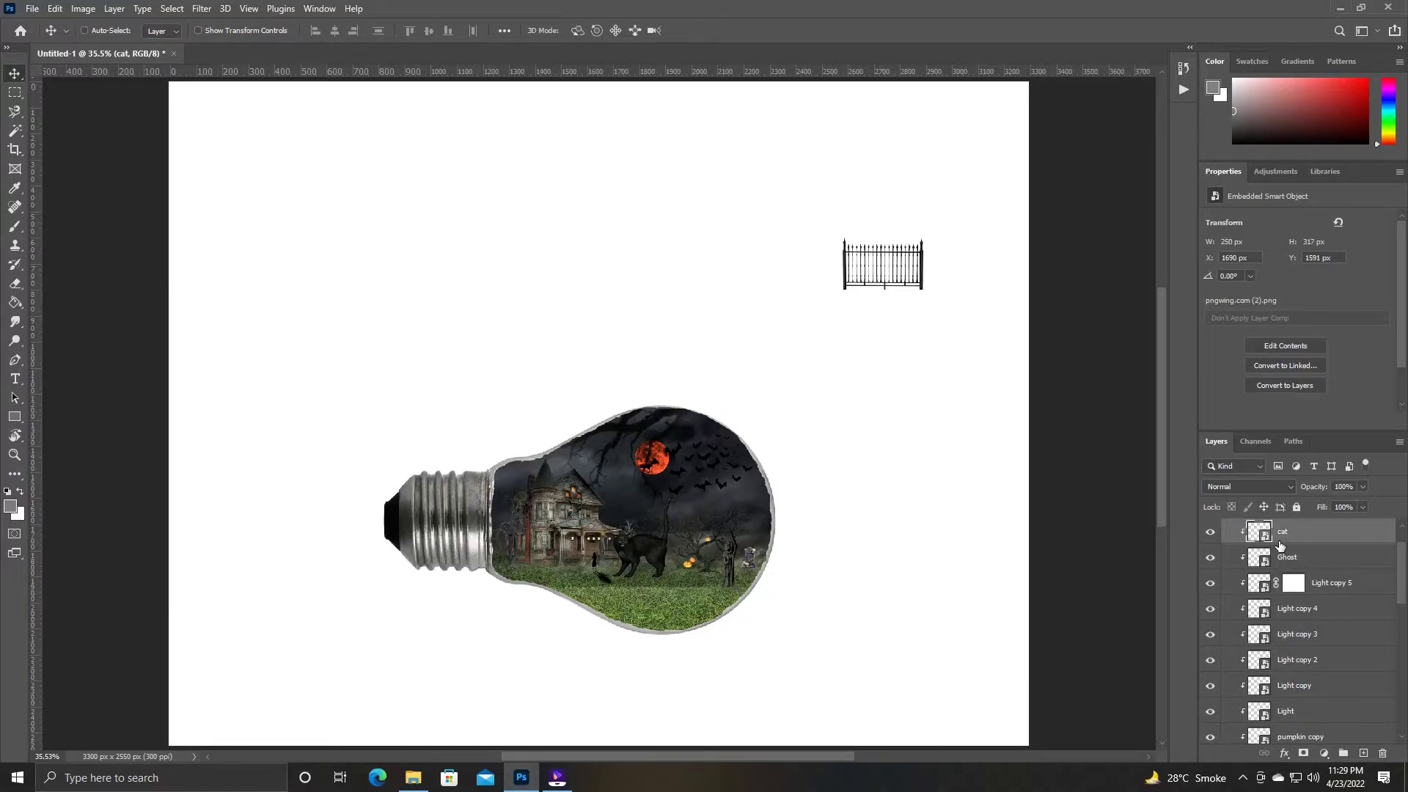
{"action": "key", "text": "ctrl+1"}
Shrink the cat and place it on the grass beside the girl.
{"action": "key", "text": "ctrl+t"}
{"action": "mouse_move", "coordinate": [713, 354]}
{"action": "left_mouse_down"}
{"action": "mouse_move", "coordinate": [716, 521]}
{"action": "mouse_move", "coordinate": [602, 547]}
{"action": "left_mouse_up"}
{"action": "key", "text": "Return"}
{"action": "scroll", "coordinate": [658, 473], "scroll_direction": "up", "scroll_amount": 3}
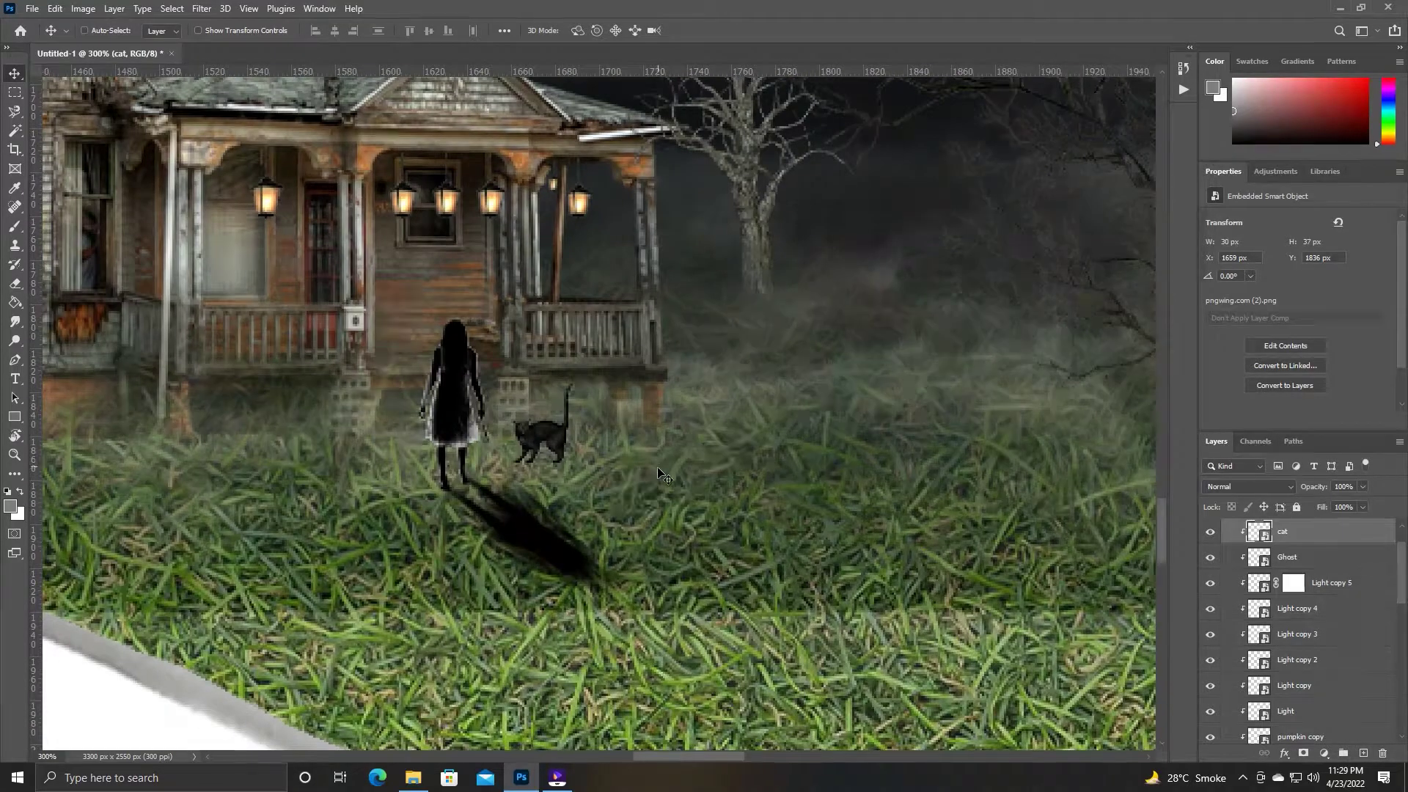
{"action": "scroll", "coordinate": [658, 473], "scroll_direction": "up", "scroll_amount": 1}
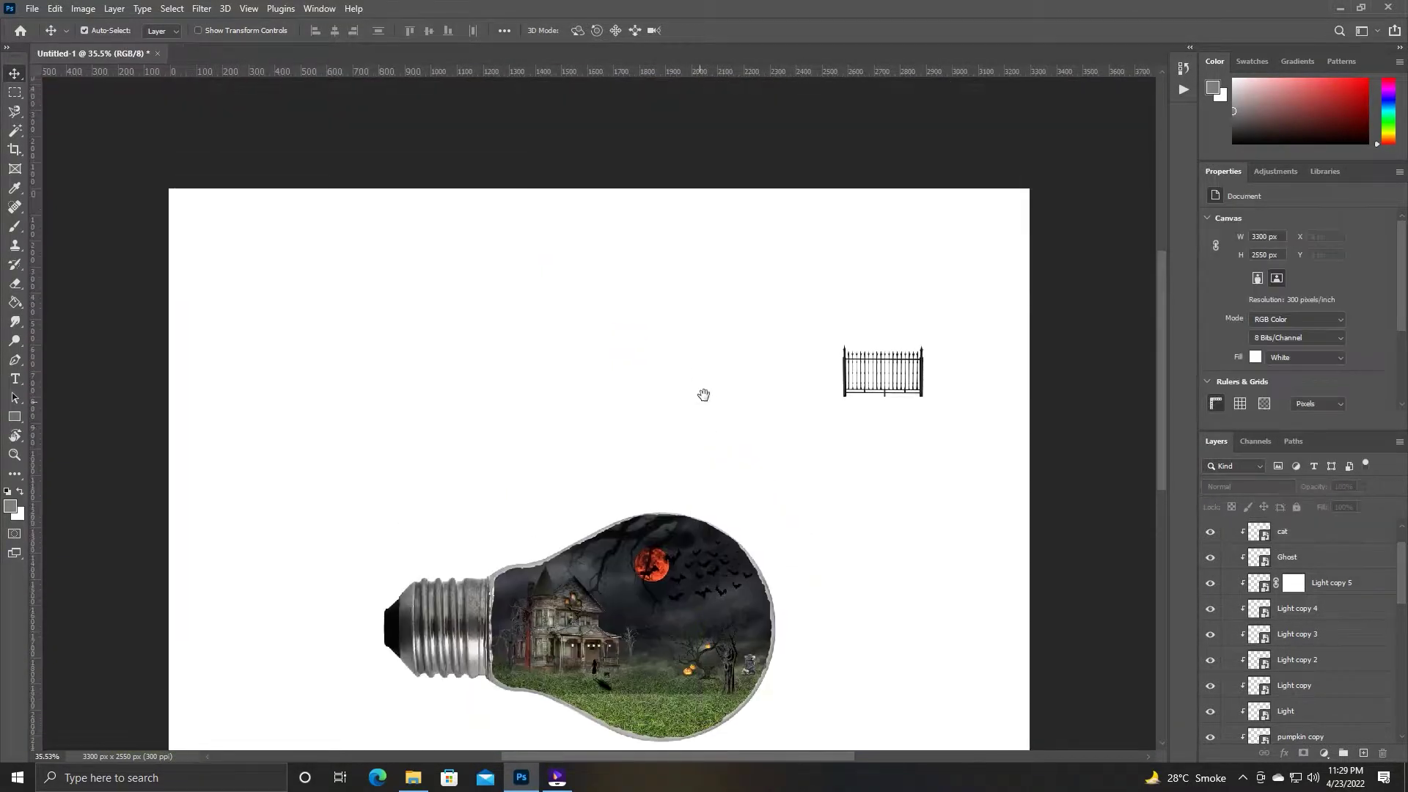
{"action": "left_click_drag", "start_coordinate": [863, 359], "coordinate": [822, 428]}
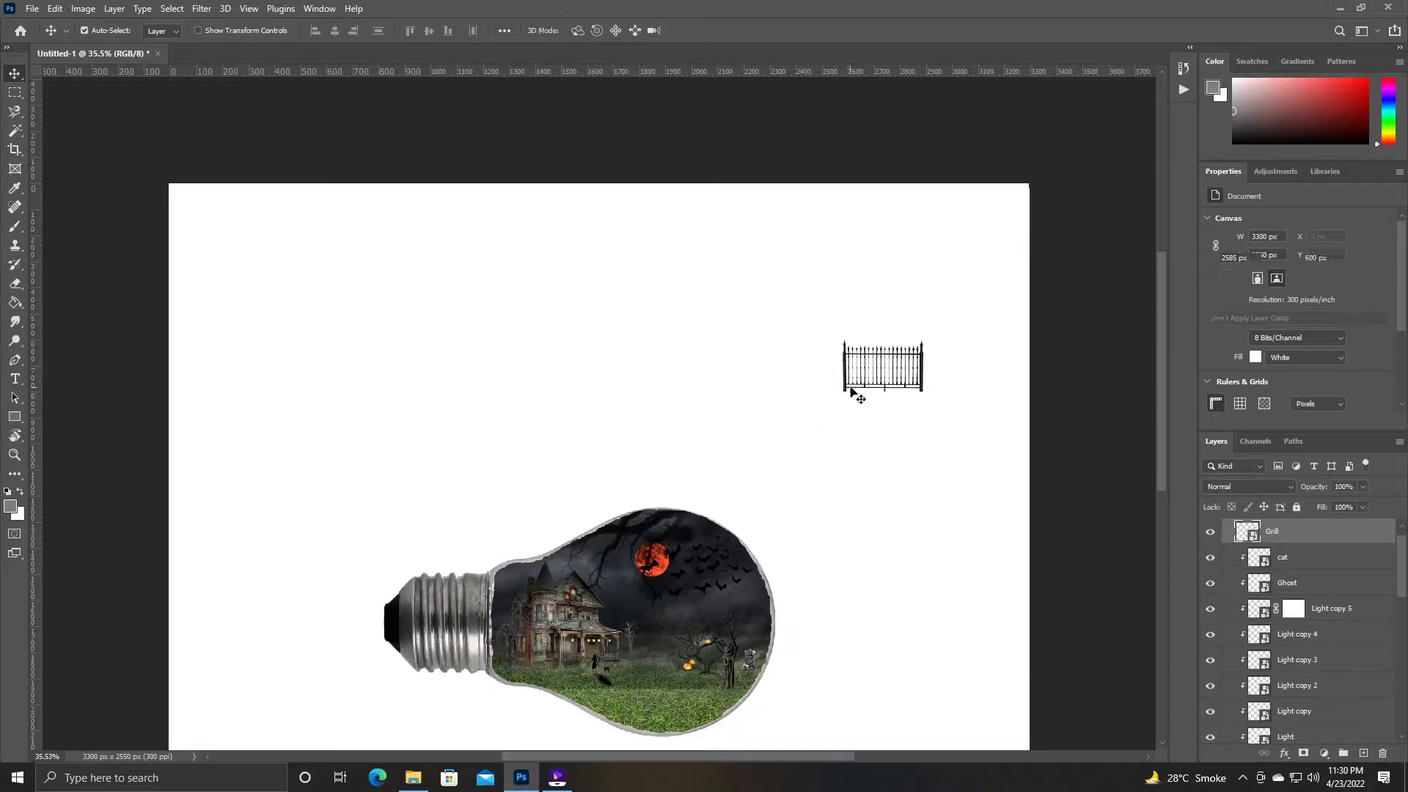
Place the Grill fence along the front of the grass with two copies running leftward.
{"action": "scroll", "coordinate": [847, 391], "scroll_direction": "down", "scroll_amount": 2}
{"action": "left_click_drag", "start_coordinate": [851, 324], "coordinate": [676, 621]}
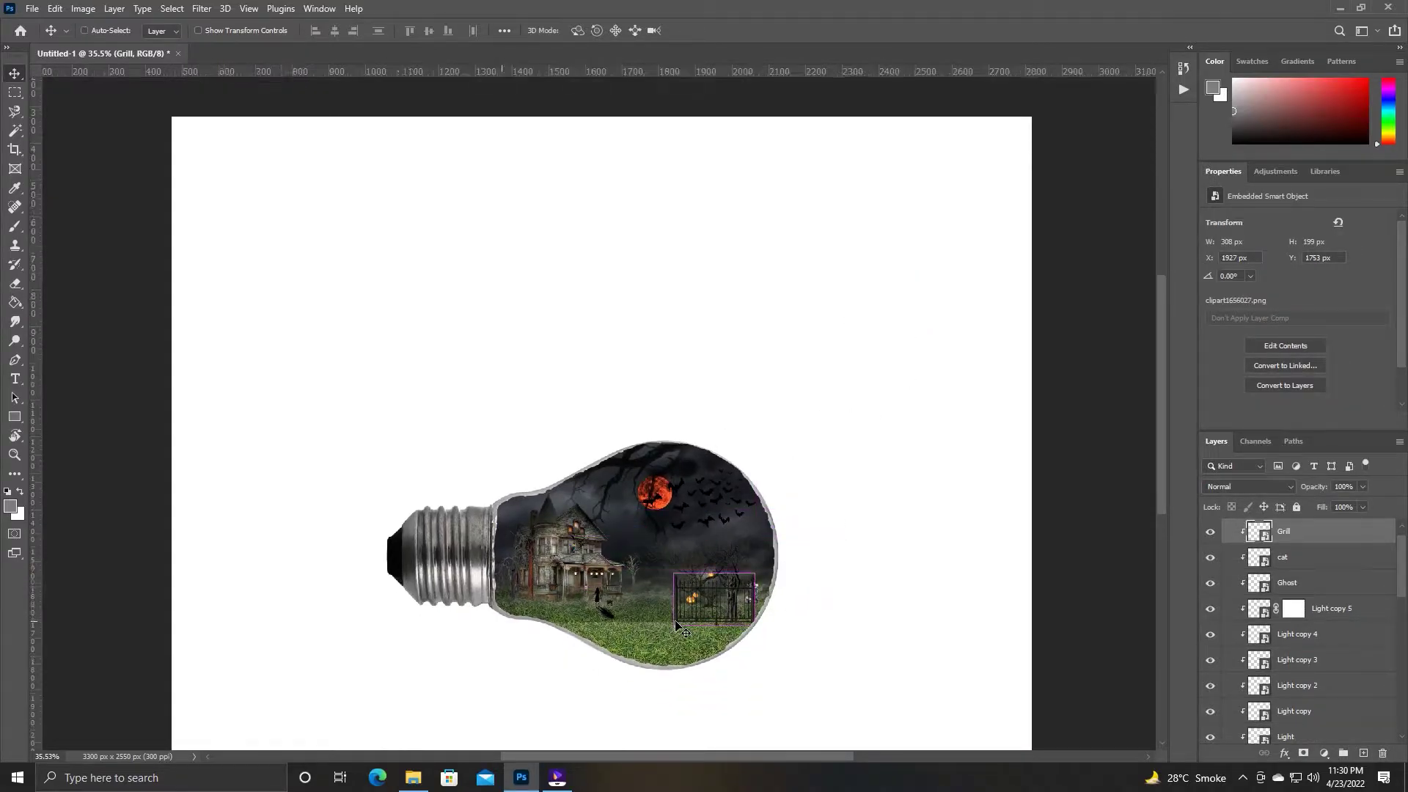
{"action": "key", "text": "ctrl+plus"}
{"action": "key", "text": "ctrl+plus"}
{"action": "left_click_drag", "start_coordinate": [757, 537], "coordinate": [677, 551]}
{"action": "key", "text": "ctrl+plus"}
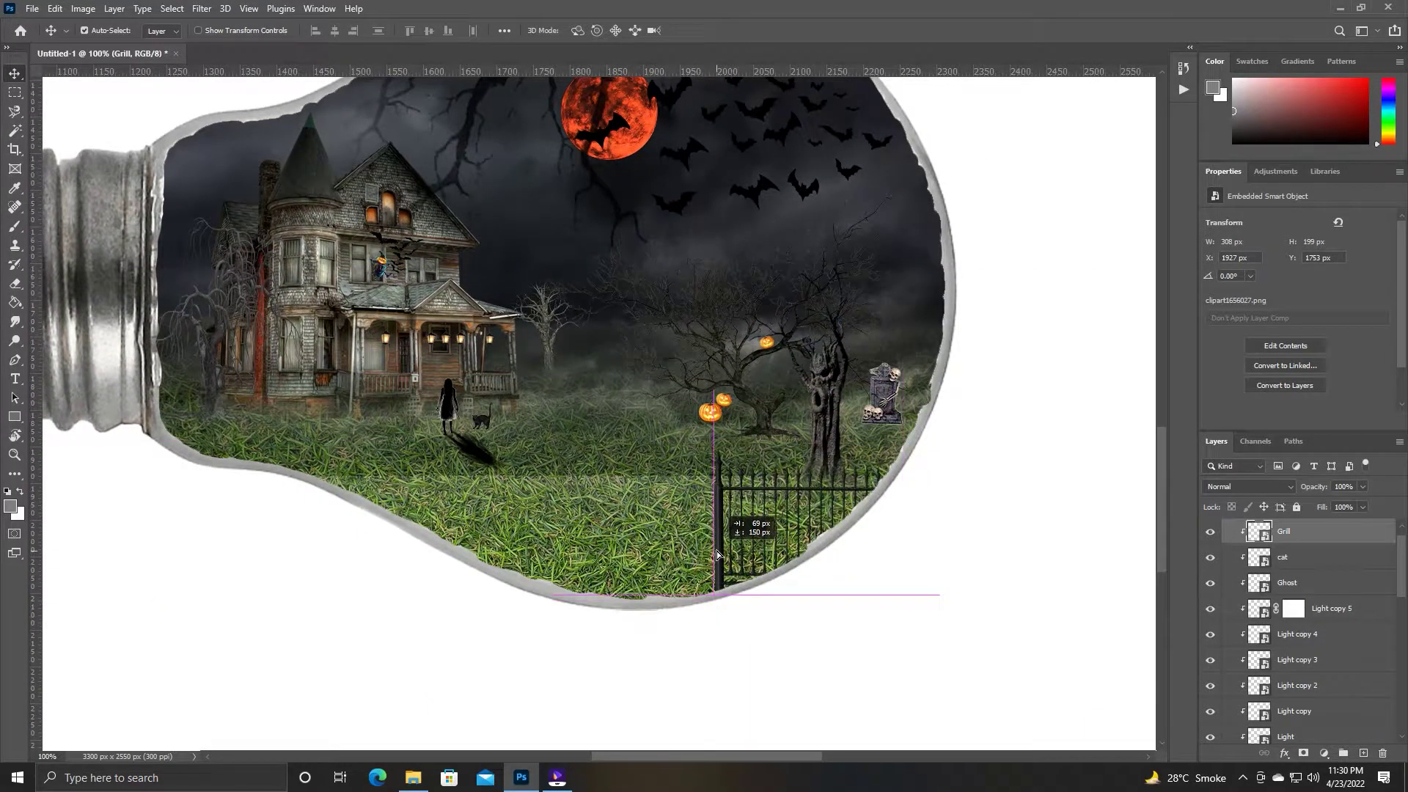
{"action": "left_click_drag", "start_coordinate": [677, 552], "coordinate": [564, 551]}
{"action": "key", "text": "Left"}
{"action": "key", "text": "Left"}
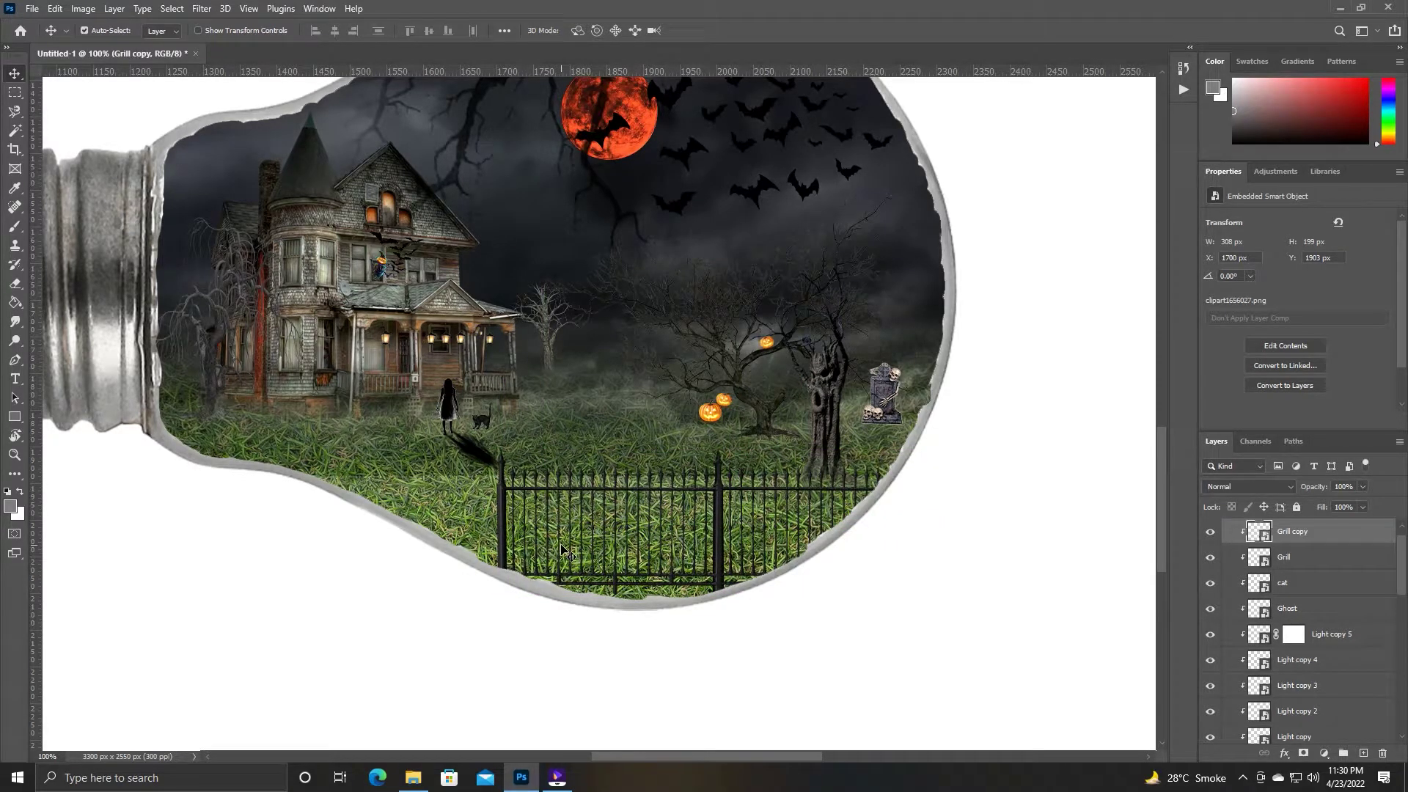
{"action": "left_click_drag", "start_coordinate": [504, 539], "coordinate": [283, 541]}
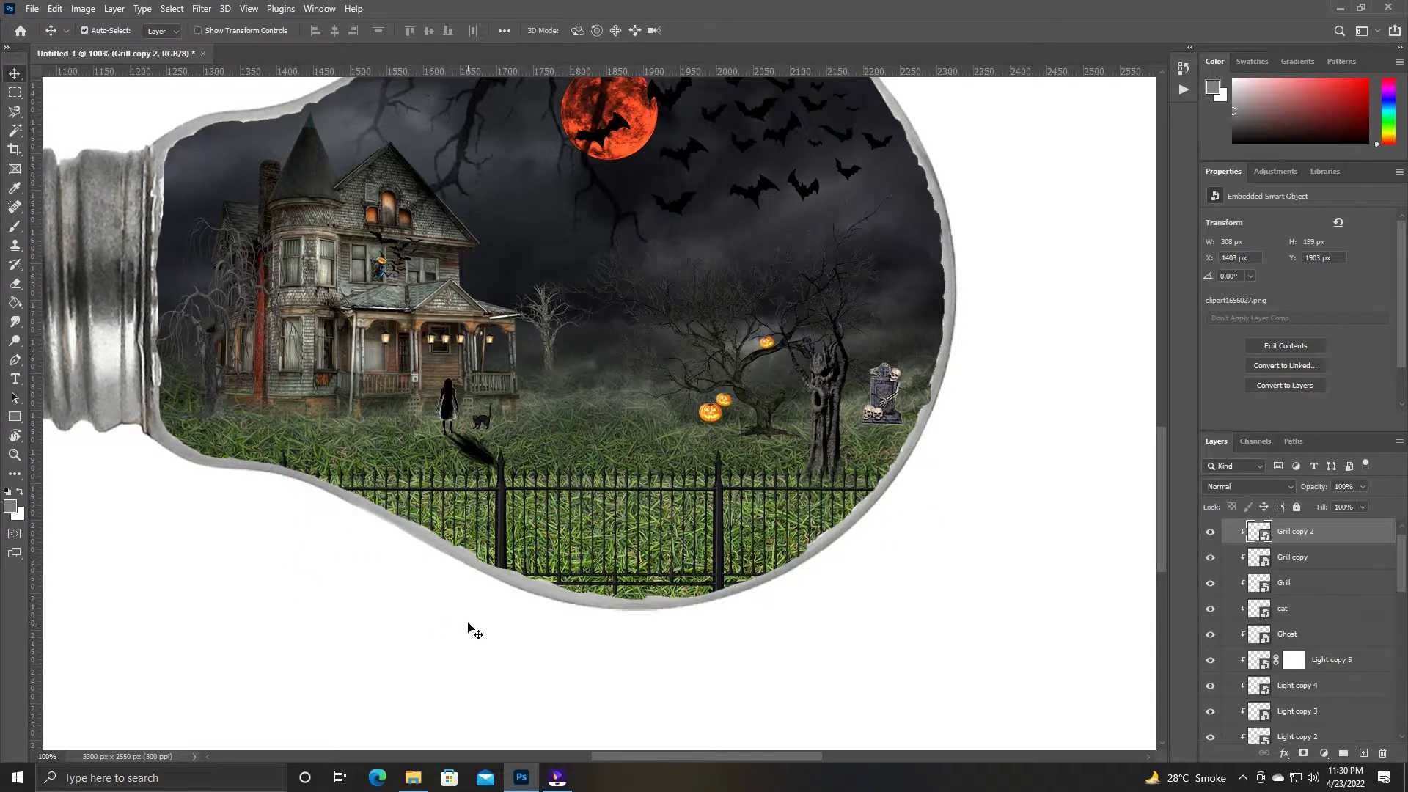
Select the three fence layers and clip them to the bulb's outline.
{"action": "left_click", "coordinate": [472, 629]}
{"action": "scroll", "coordinate": [636, 597], "scroll_direction": "up", "scroll_amount": 1}
{"action": "left_click", "coordinate": [1294, 531]}
{"action": "left_click", "coordinate": [1290, 582], "text": "shift"}
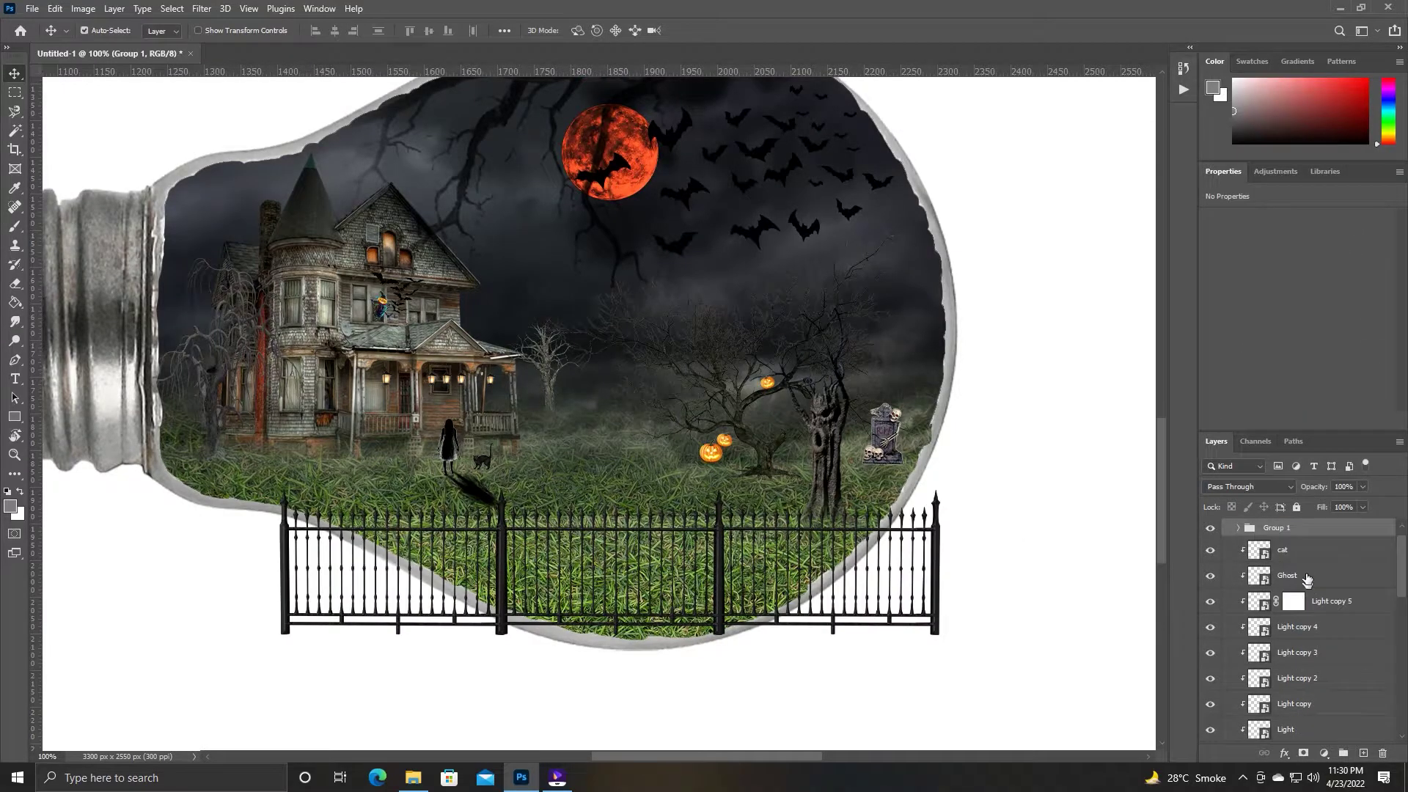
{"action": "left_click", "coordinate": [946, 596]}
{"action": "left_click_drag", "start_coordinate": [946, 595], "coordinate": [1050, 649]}
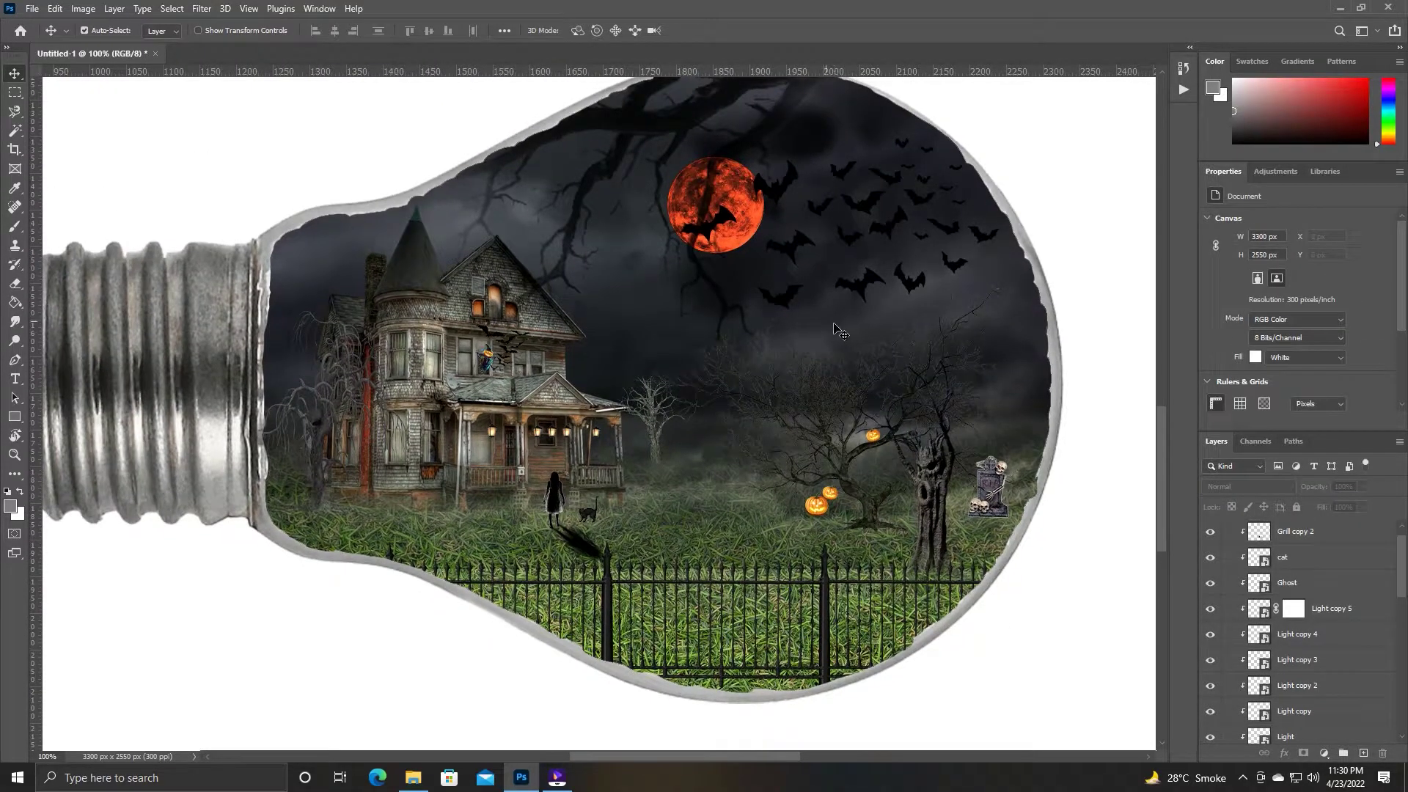
Enlarge the storm Clouds background with Free Transform.
{"action": "scroll", "coordinate": [1244, 654], "scroll_direction": "down", "scroll_amount": 5}
{"action": "key", "text": "ctrl+t"}
{"action": "left_click_drag", "start_coordinate": [689, 588], "coordinate": [694, 694]}
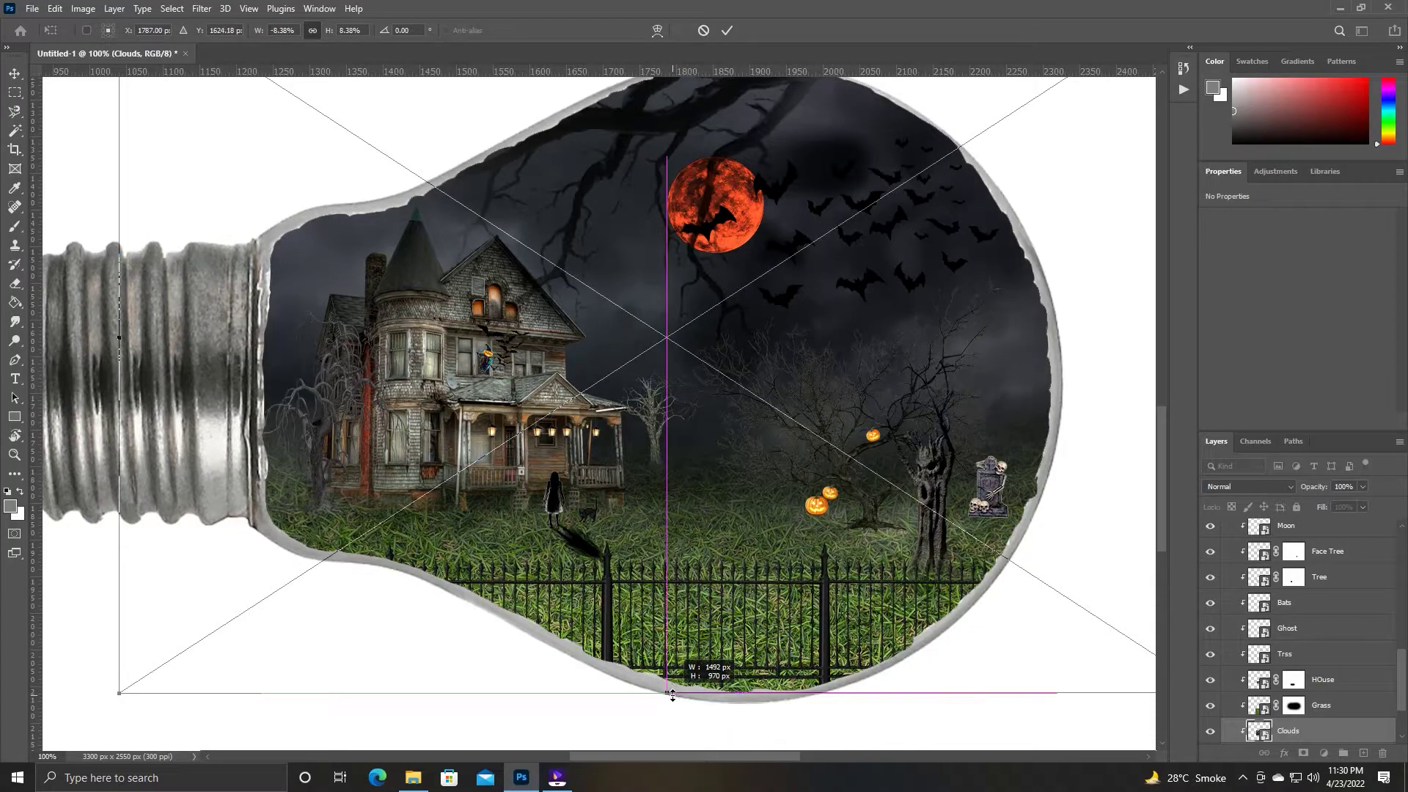
{"action": "key", "text": "Return"}
Darken the Grass layer with a Levels adjustment that raises the black point.
{"action": "scroll", "coordinate": [759, 451], "scroll_direction": "left", "scroll_amount": 1}
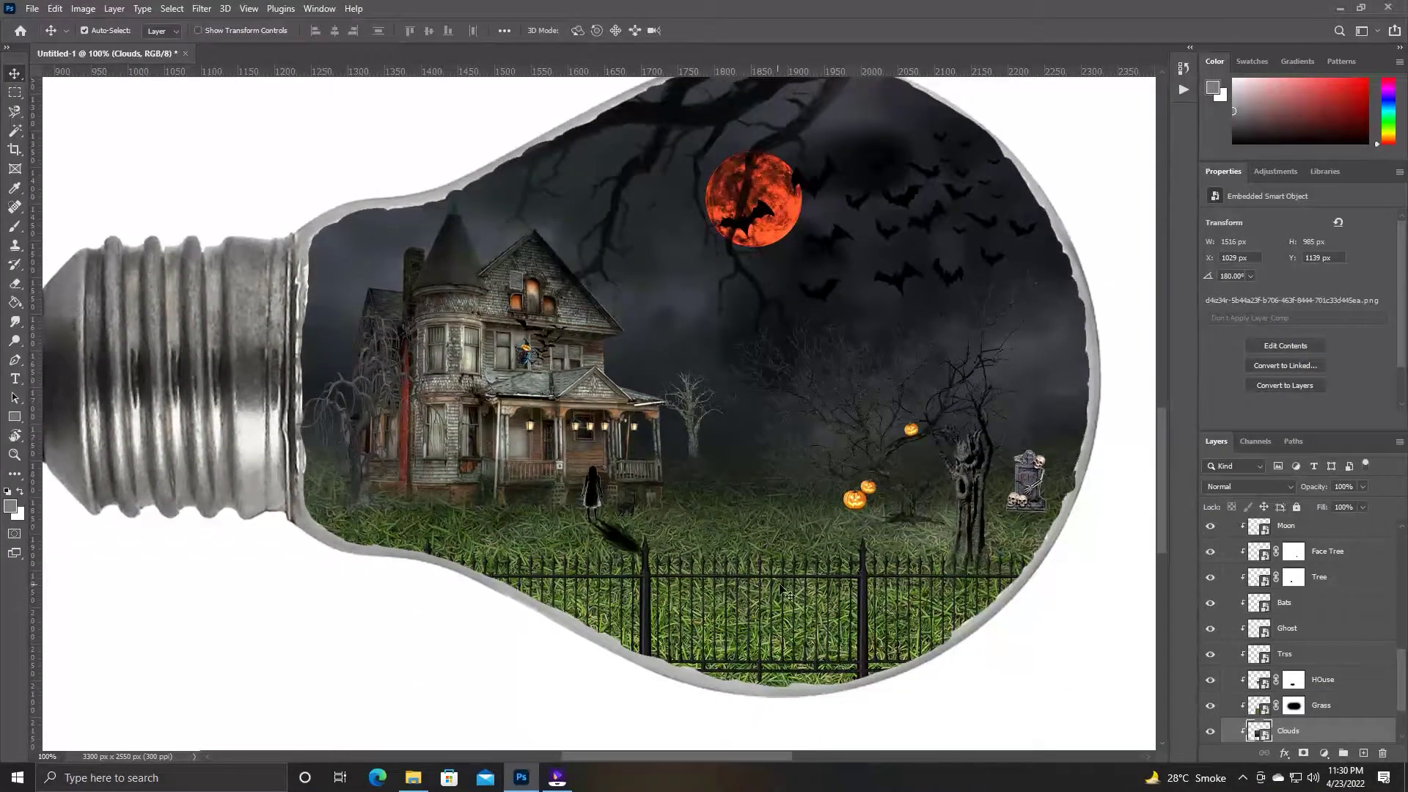
{"action": "left_click_drag", "start_coordinate": [786, 593], "coordinate": [702, 508]}
{"action": "left_click", "coordinate": [1268, 708]}
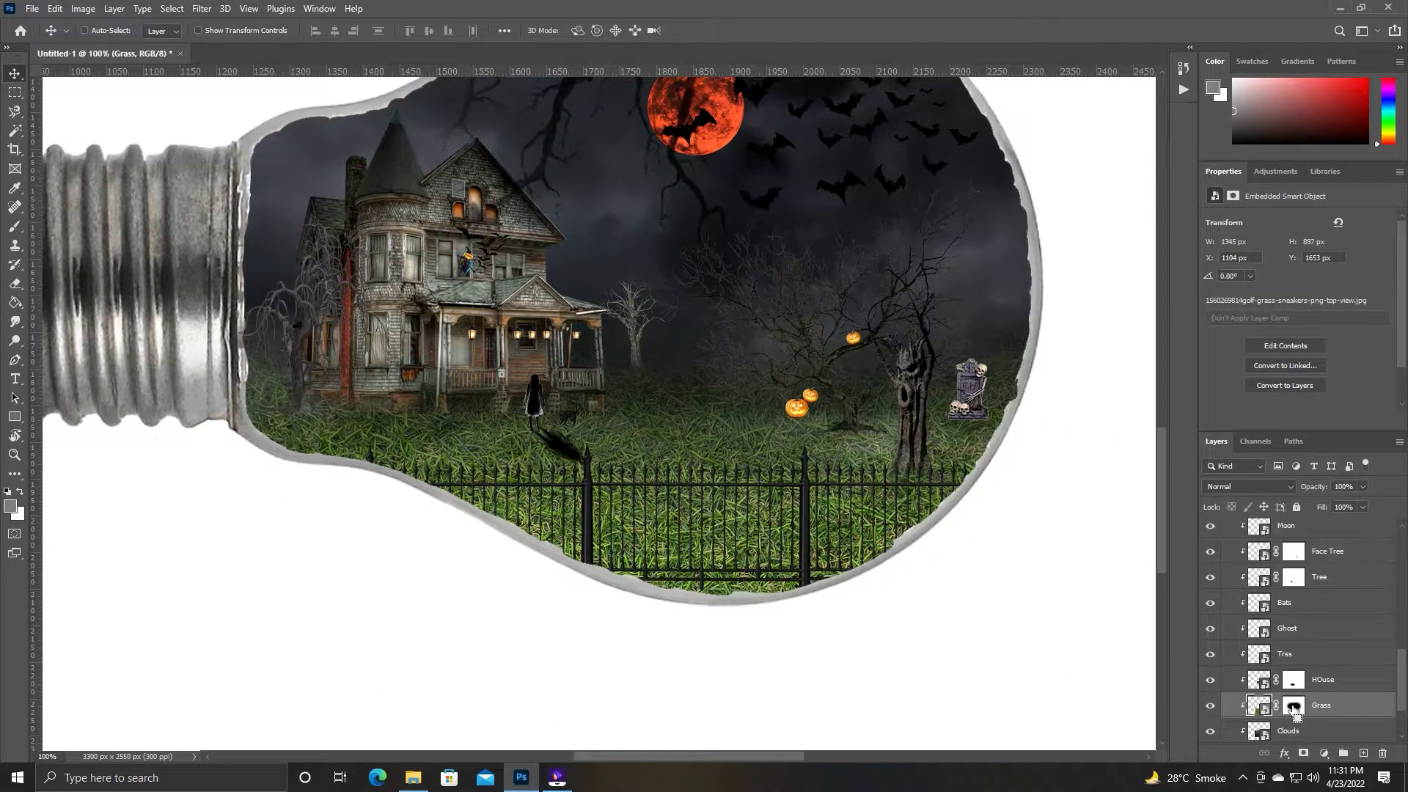
{"action": "key", "text": "ctrl+l"}
{"action": "left_click_drag", "start_coordinate": [565, 314], "coordinate": [592, 315]}
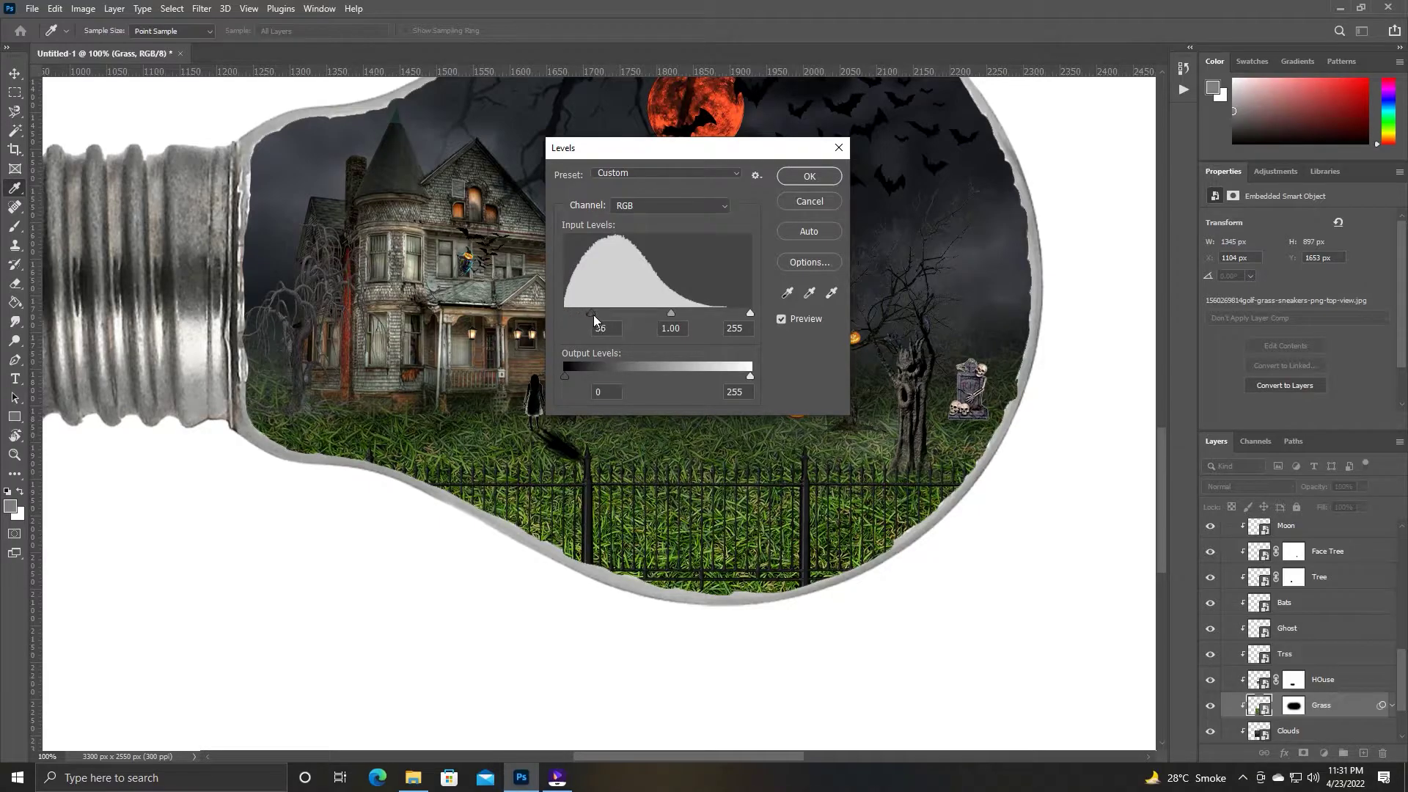
{"action": "key", "text": "Return"}
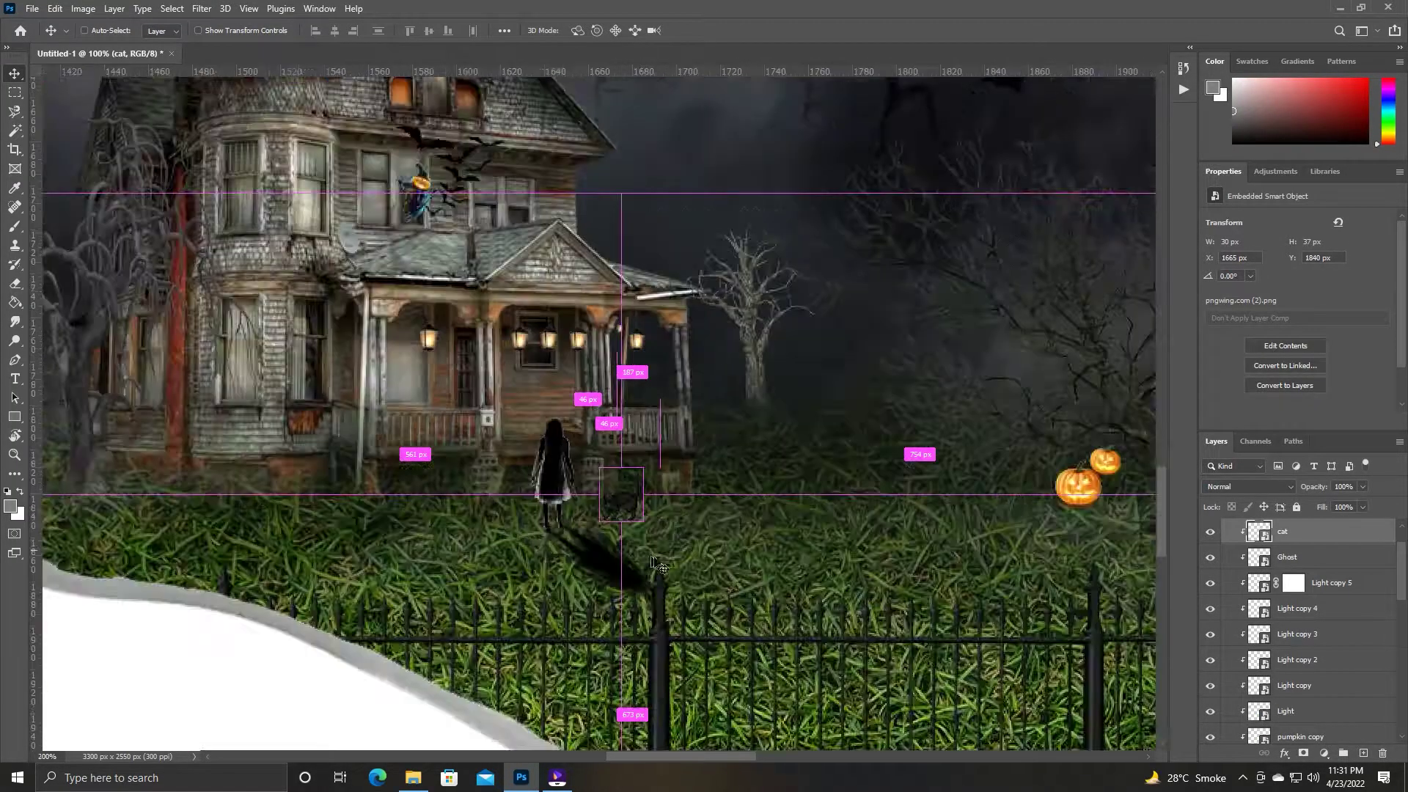
Revise the grass's Levels filter to input 39/1.00/255 and output 0/199.
{"action": "key", "text": "ctrl+minus"}
{"action": "key", "text": "ctrl+minus"}
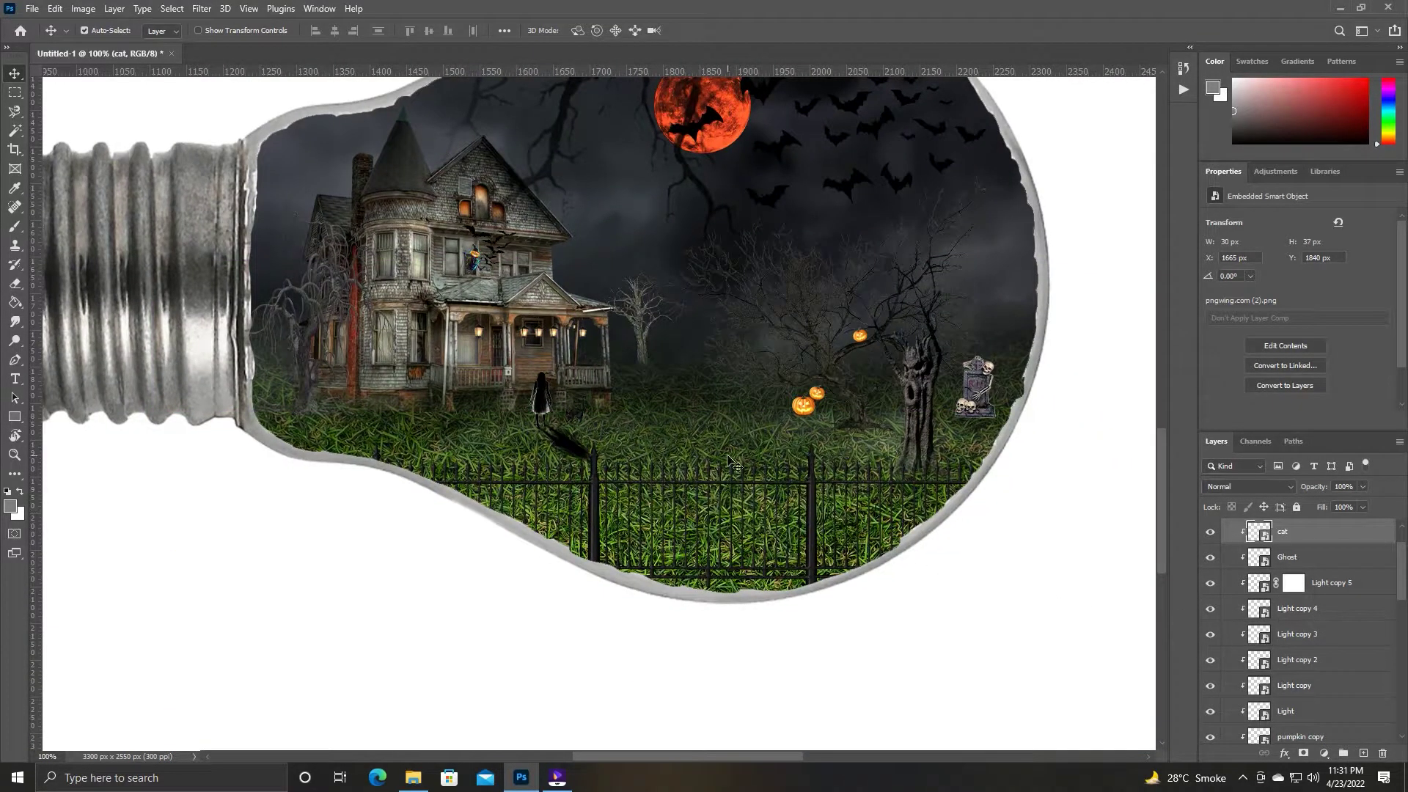
{"action": "left_click", "coordinate": [731, 462]}
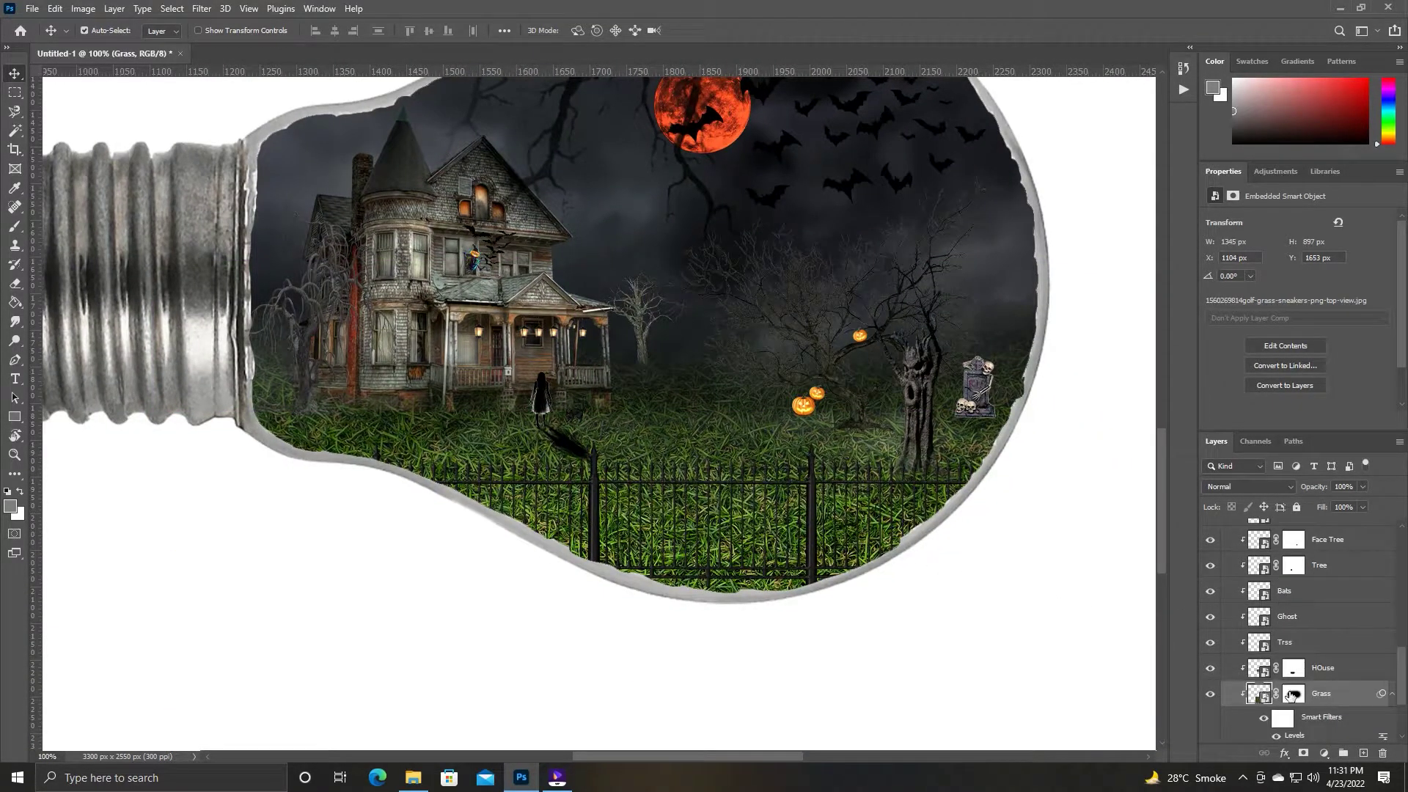
{"action": "double_click", "coordinate": [1304, 737]}
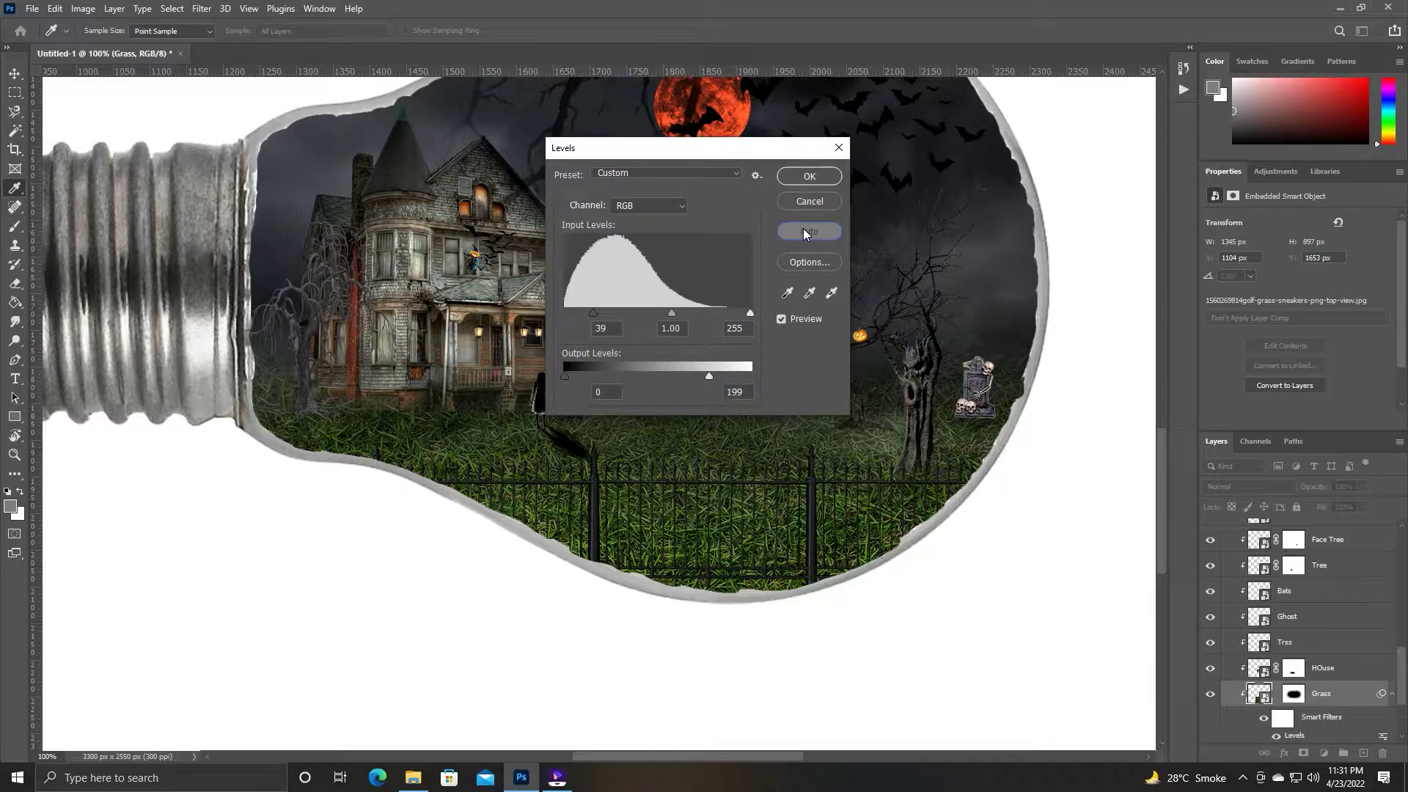
{"action": "left_click", "coordinate": [810, 176]}
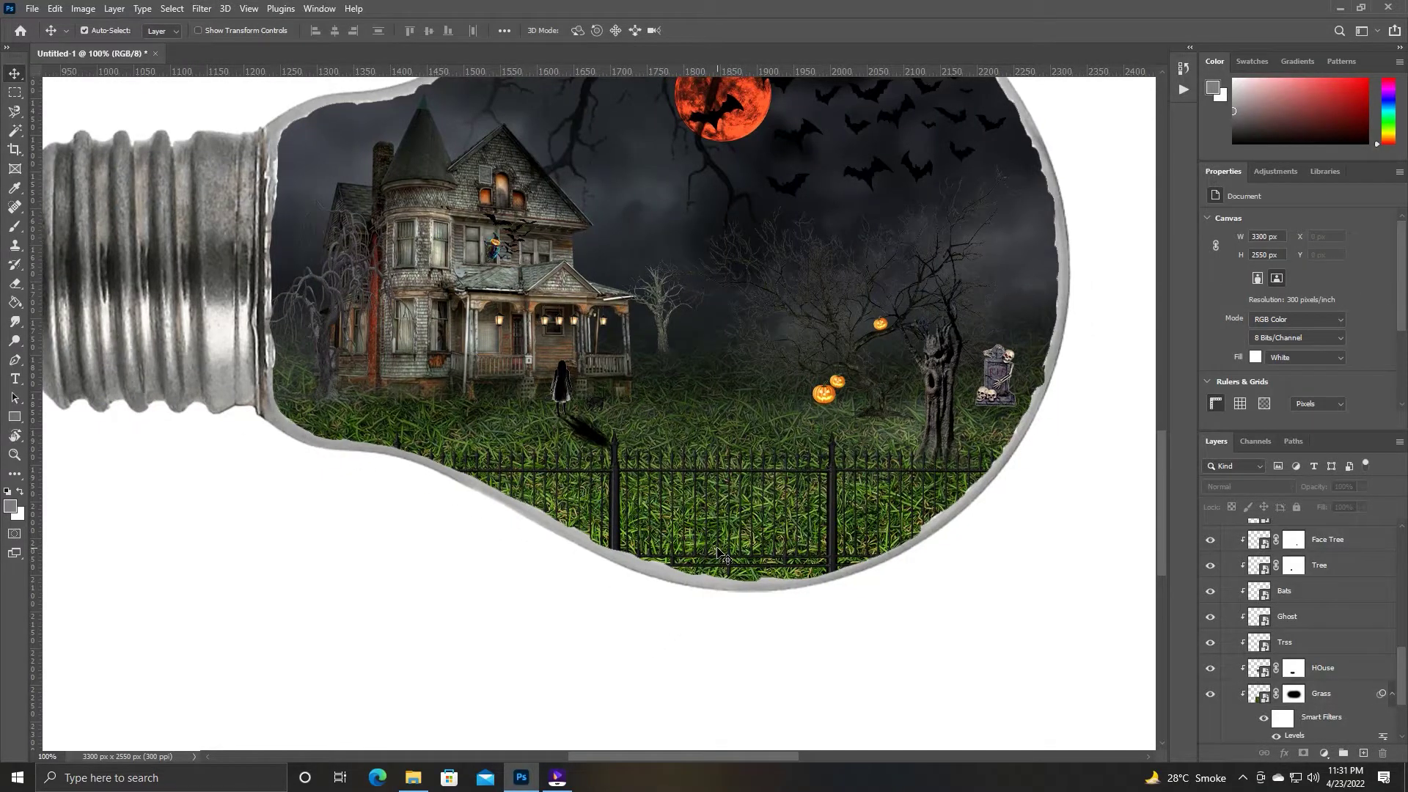
{"action": "key", "text": "ctrl+plus"}
{"action": "key", "text": "ctrl+plus"}
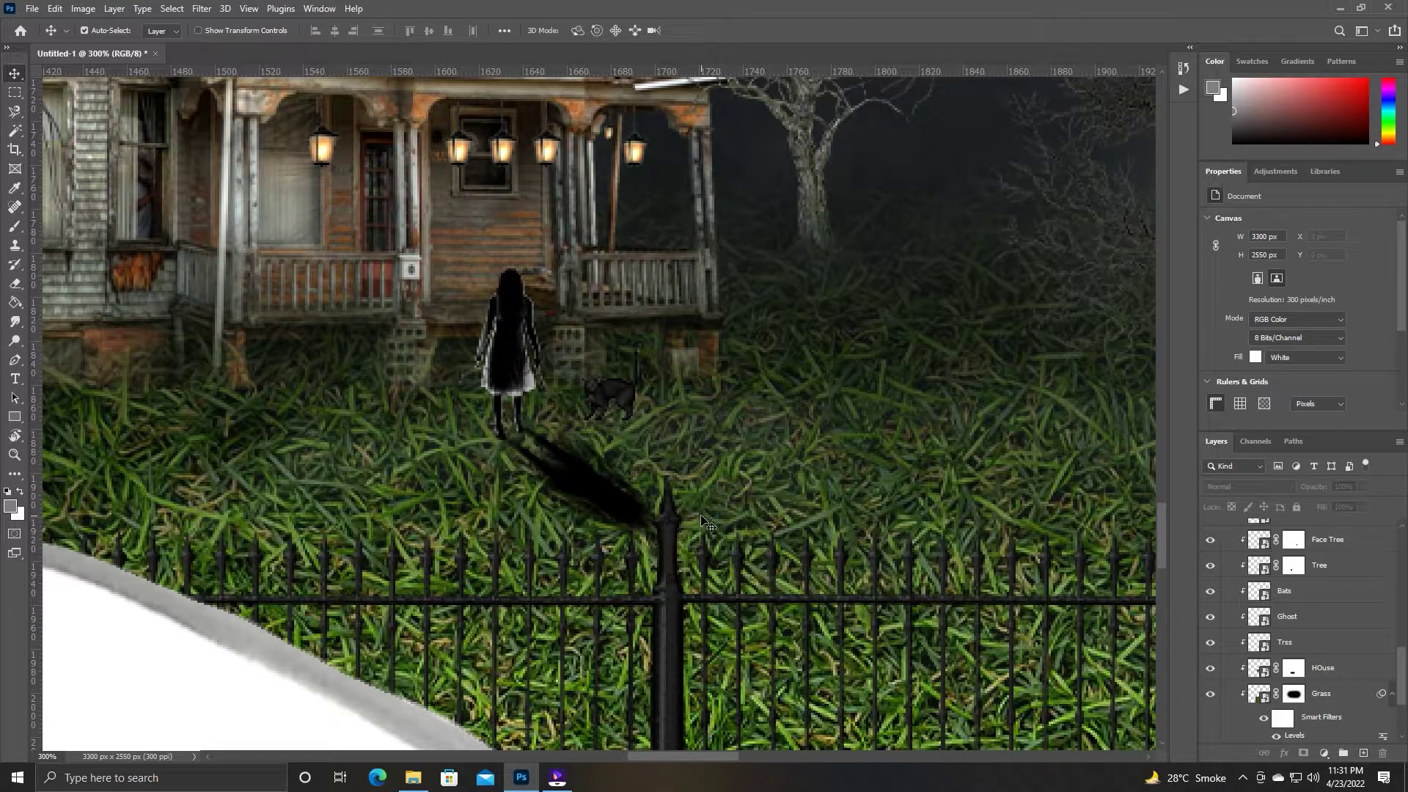
Duplicate the cat layer and skew the copy into a flattened shadow.
{"action": "left_click", "coordinate": [618, 399]}
{"action": "key", "text": "ctrl+j"}
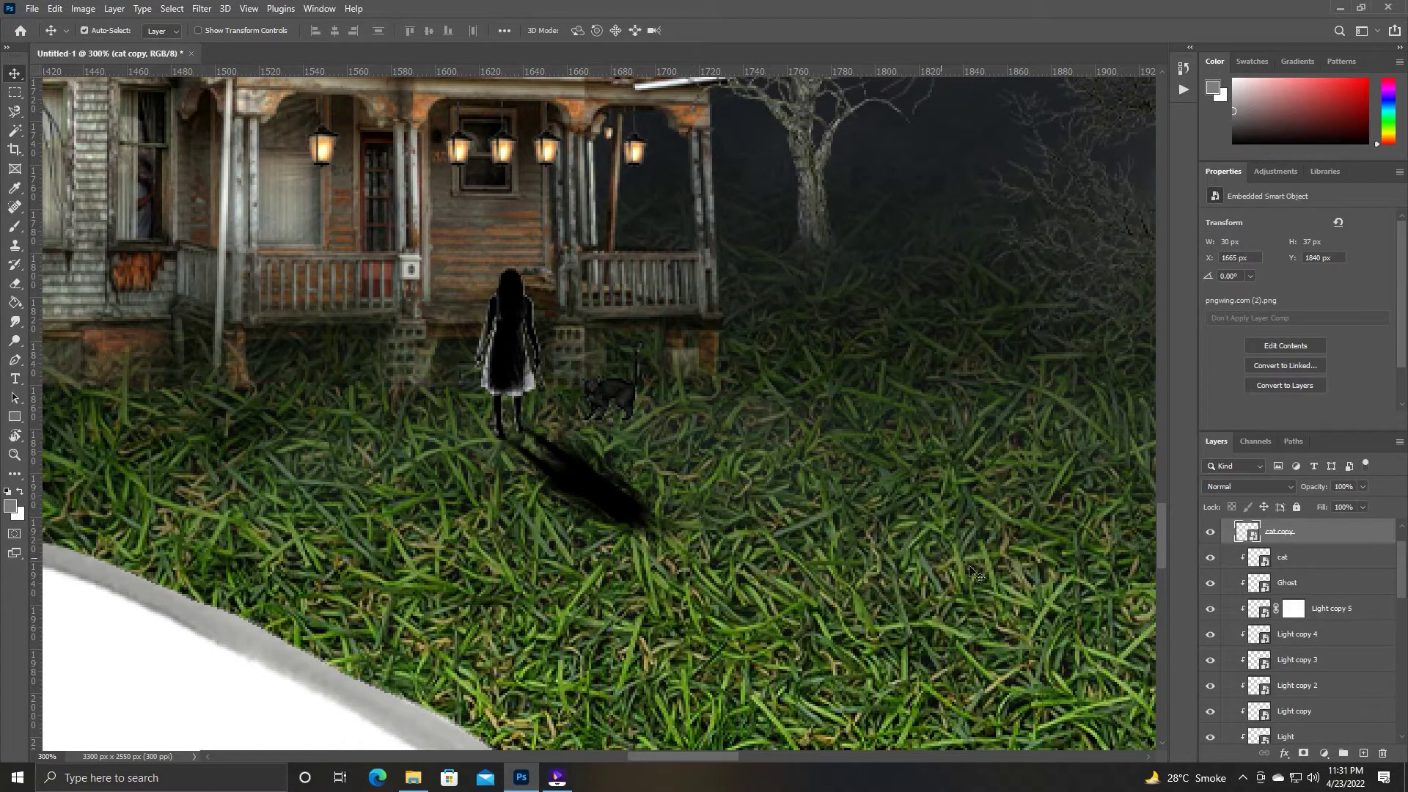
{"action": "key", "text": "ctrl+t"}
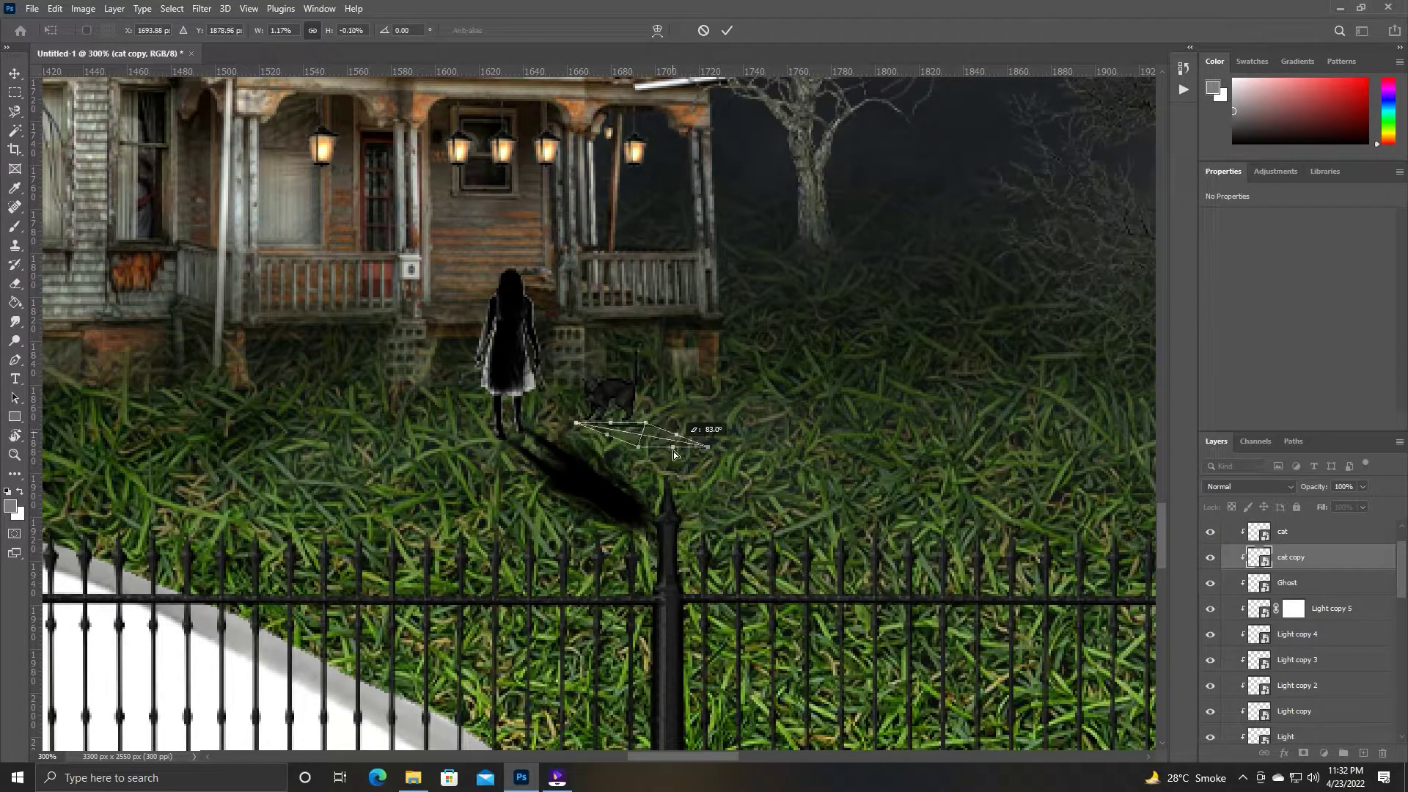
{"action": "key", "text": "Return"}
Soften the cat shadow with a Gaussian Blur of radius 0.8.
{"action": "left_click", "coordinate": [197, 11]}
{"action": "left_click", "coordinate": [410, 245]}
{"action": "left_click_drag", "start_coordinate": [301, 348], "coordinate": [298, 348]}
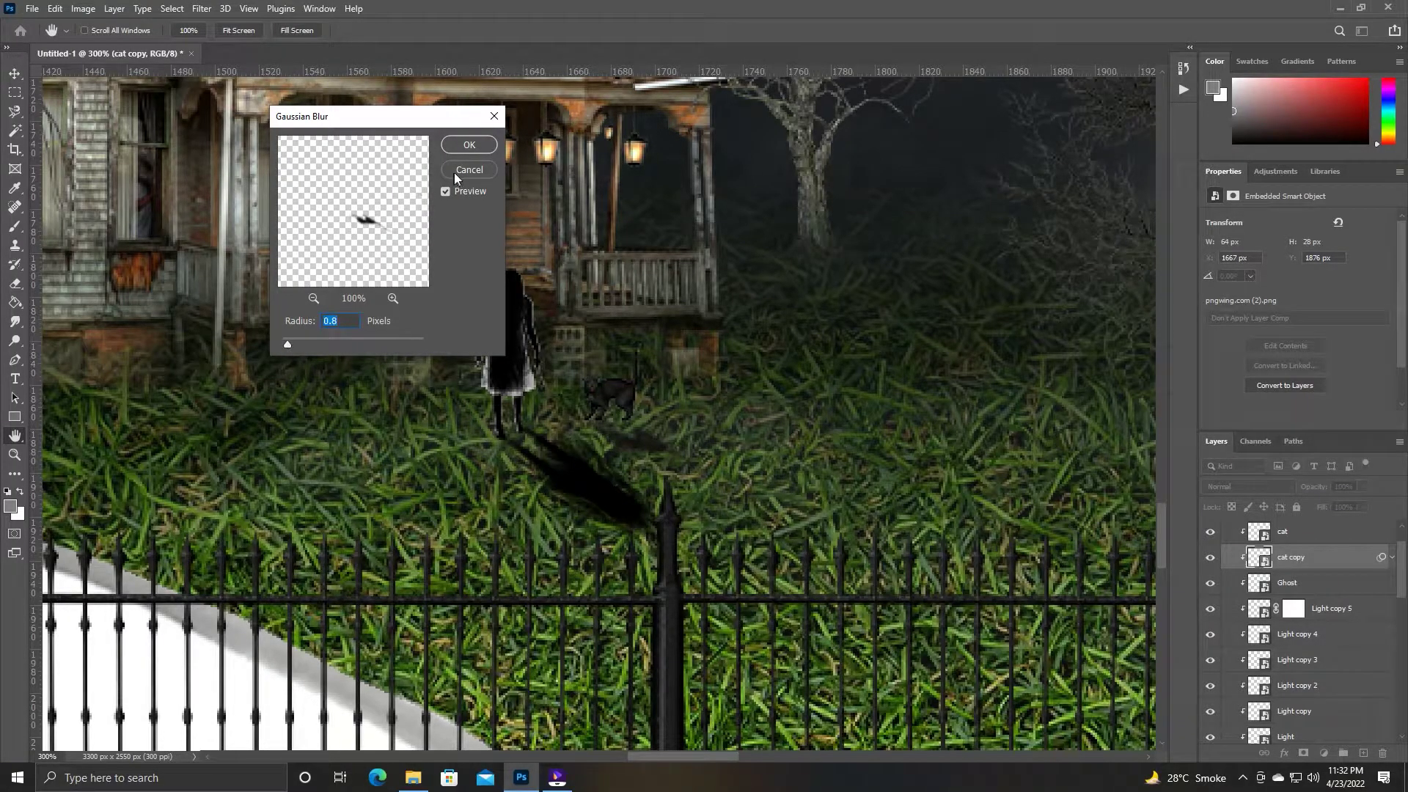
{"action": "left_click", "coordinate": [469, 144]}
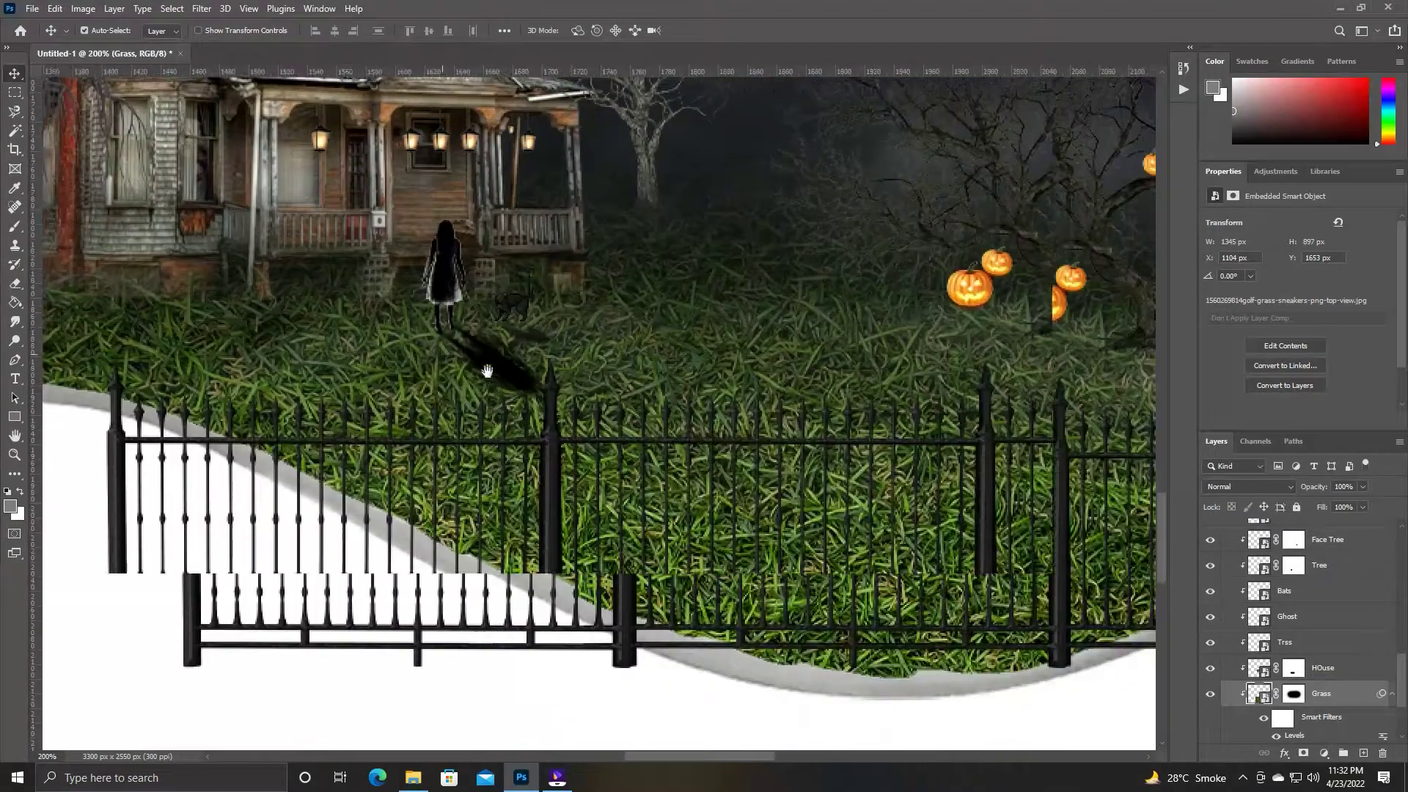
Duplicate the Rip Stone tombstone and clip the Grill fence layers into the bulb.
{"action": "key", "text": "Return"}
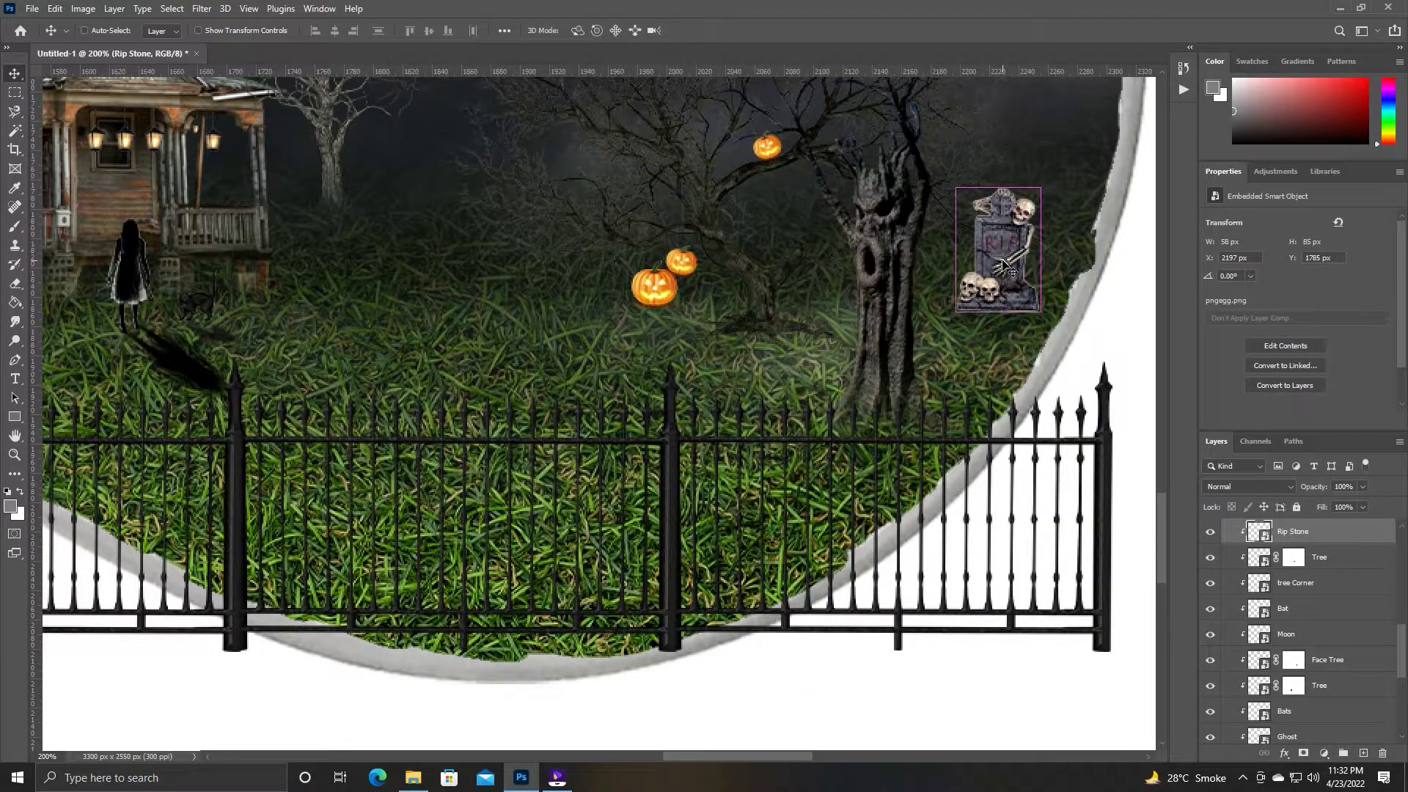
{"action": "key", "text": "ctrl+j"}
{"action": "scroll", "coordinate": [1283, 586], "scroll_direction": "up", "scroll_amount": 3}
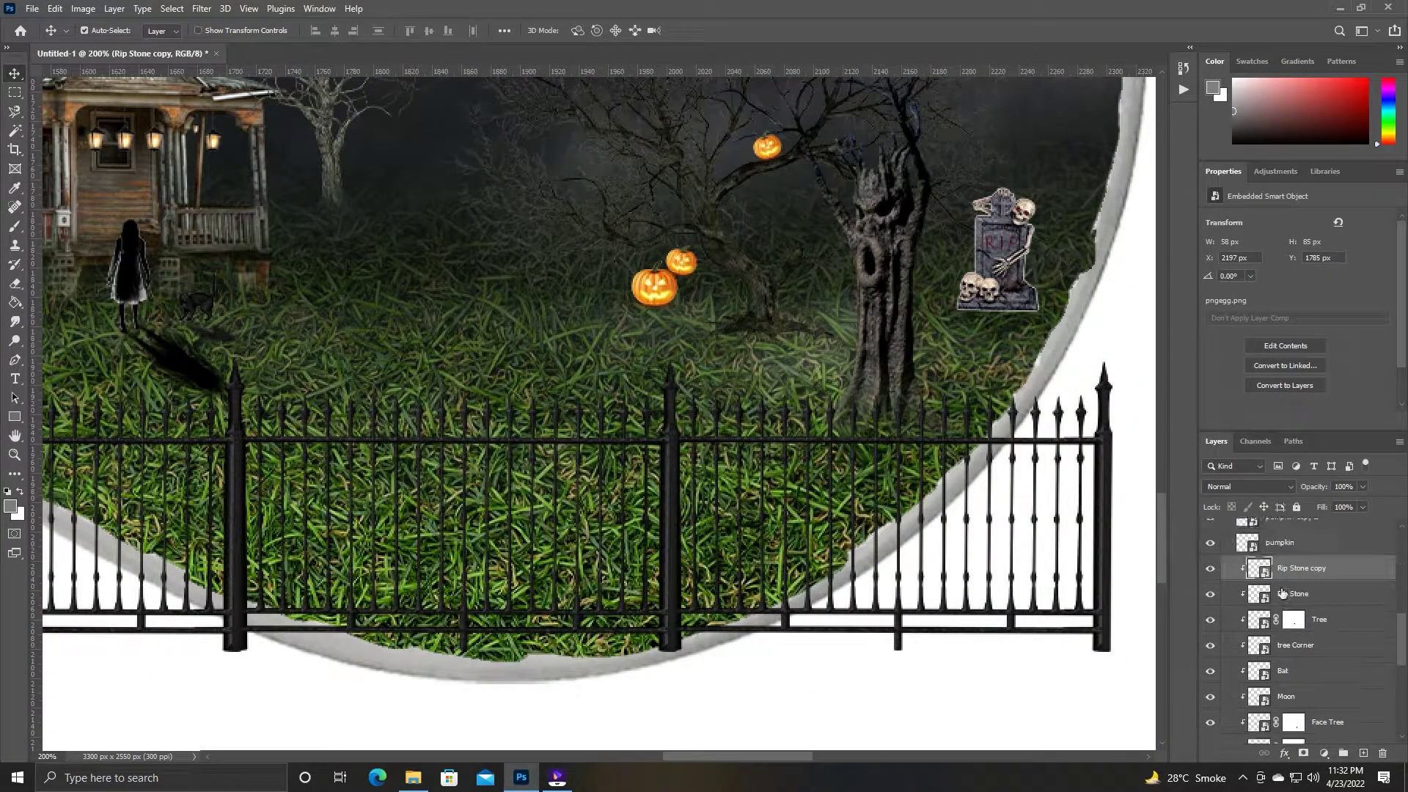
{"action": "scroll", "coordinate": [1297, 579], "scroll_direction": "up", "scroll_amount": 5}
{"action": "scroll", "coordinate": [1312, 568], "scroll_direction": "up", "scroll_amount": 5}
{"action": "left_click", "coordinate": [1325, 557], "text": "shift"}
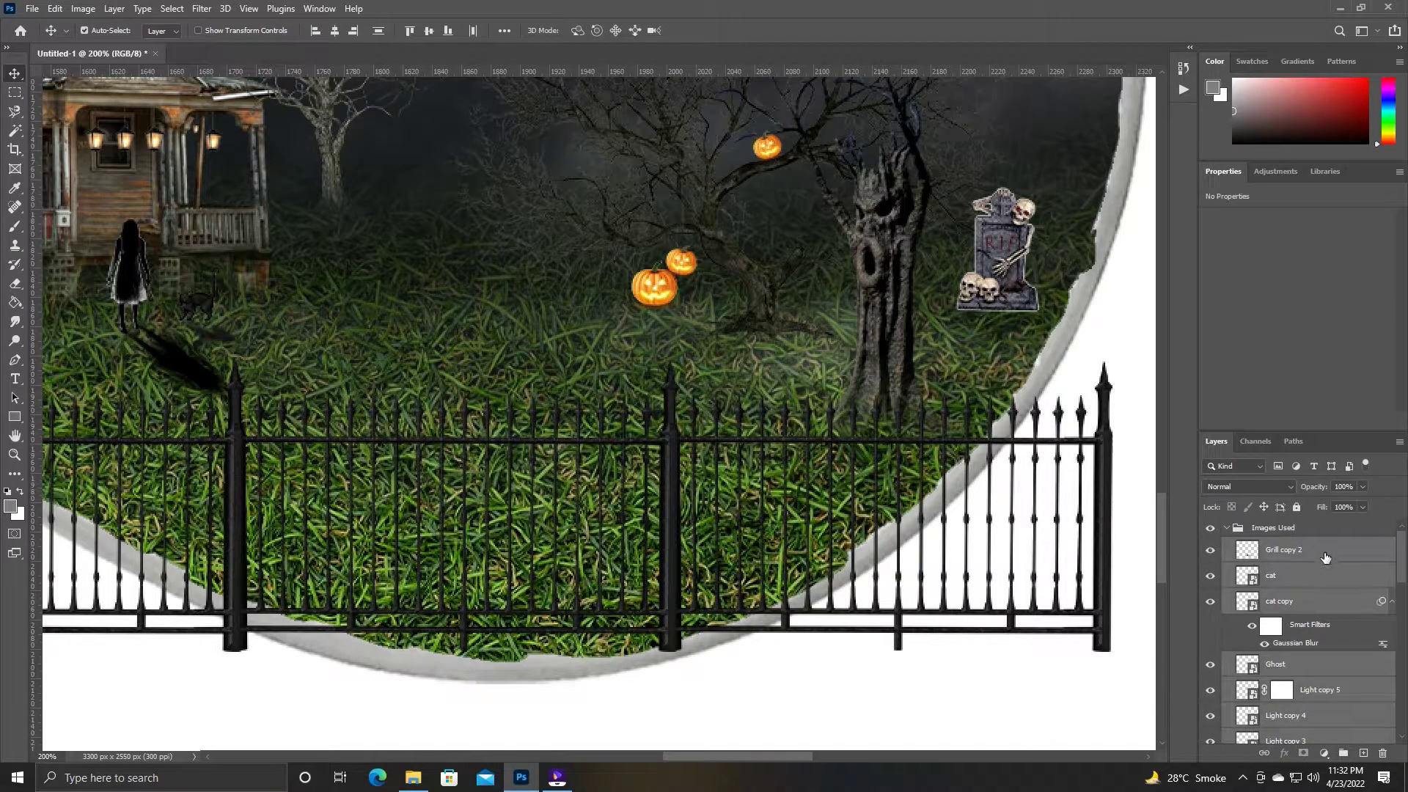
{"action": "right_click", "coordinate": [1331, 565]}
{"action": "left_click", "coordinate": [1202, 401]}
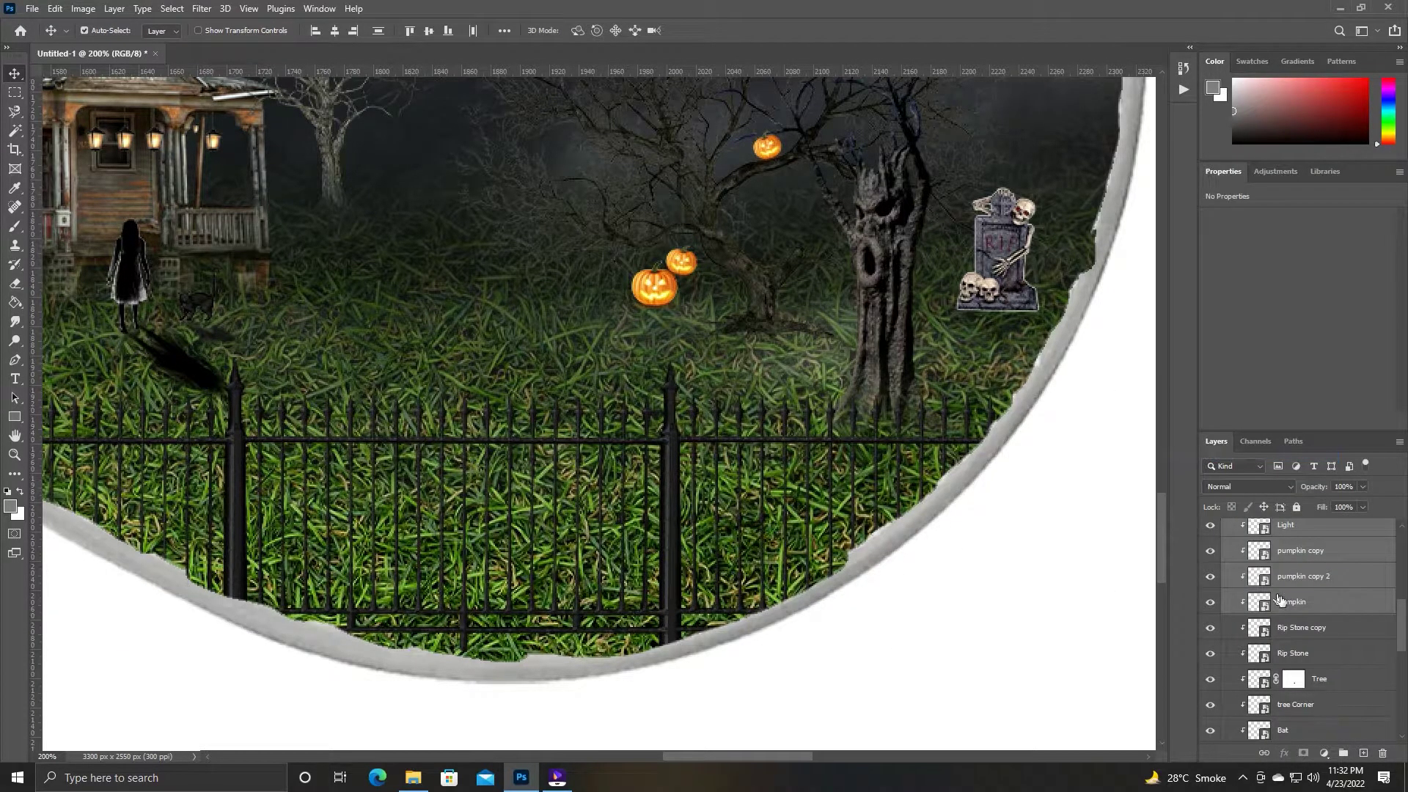
Flip the Rip Stone copy upside down beneath the tombstone and Gaussian-blur it.
{"action": "left_click", "coordinate": [1017, 292]}
{"action": "key", "text": "ctrl+t"}
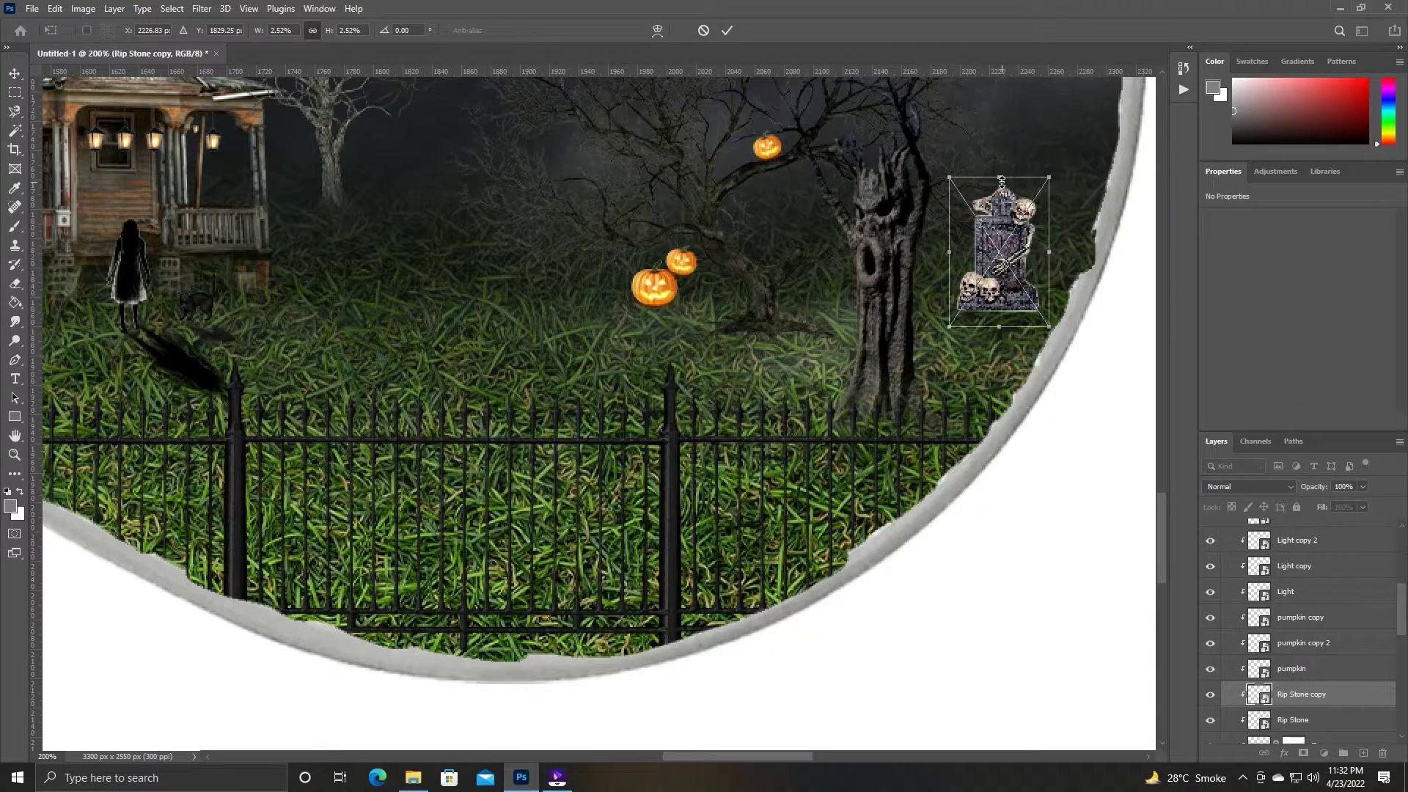
{"action": "left_click_drag", "start_coordinate": [1000, 179], "coordinate": [997, 359]}
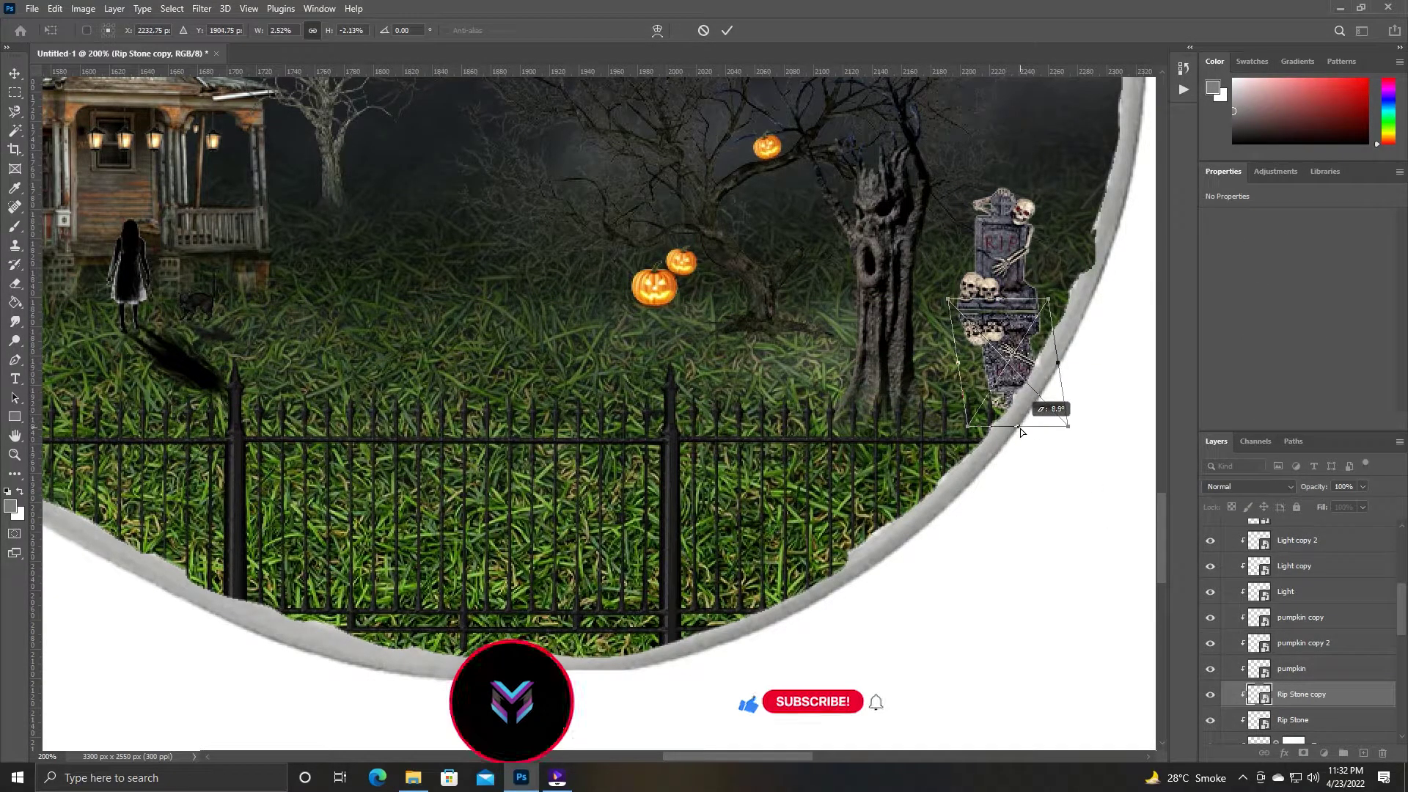
{"action": "key", "text": "Return"}
{"action": "left_click", "coordinate": [201, 9]}
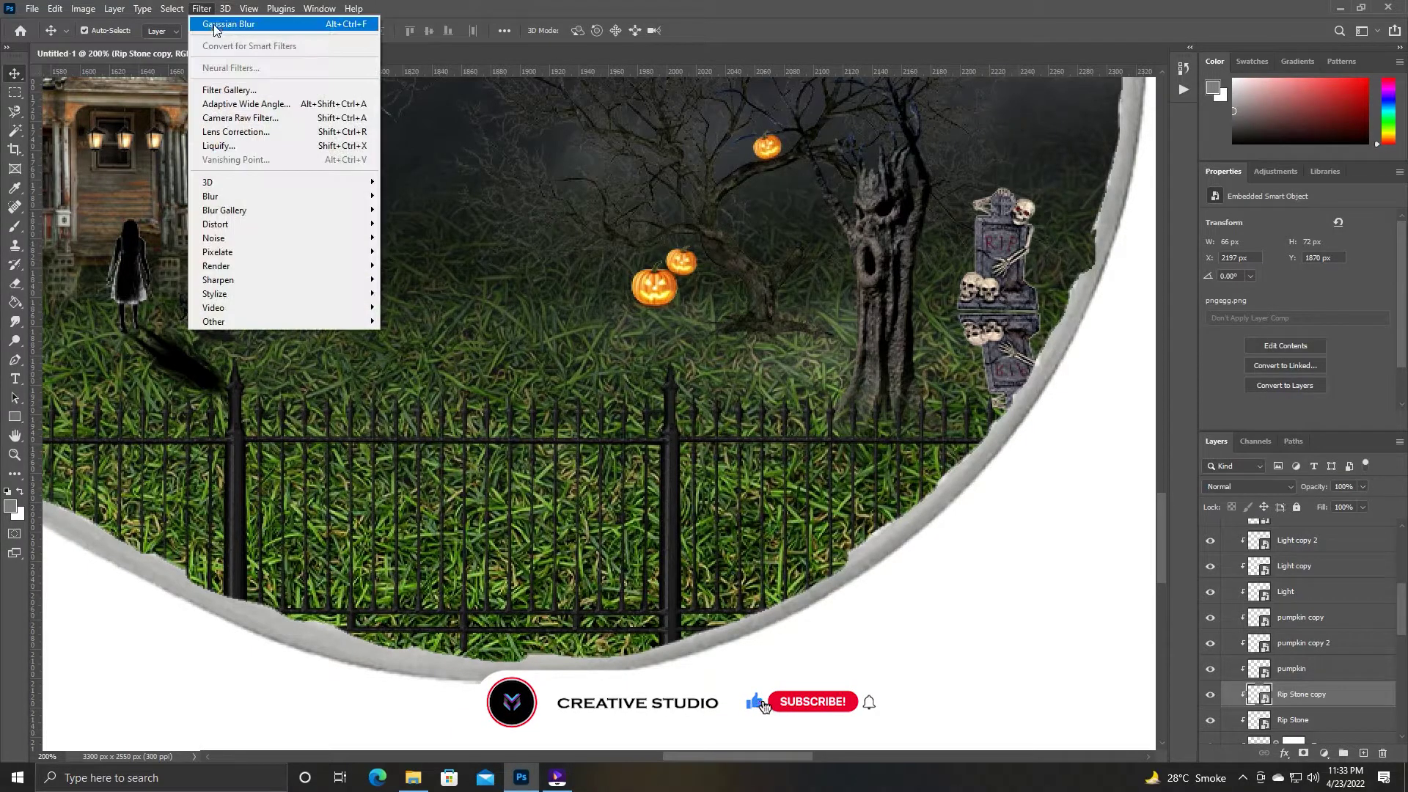
{"action": "left_click_drag", "start_coordinate": [328, 343], "coordinate": [324, 338]}
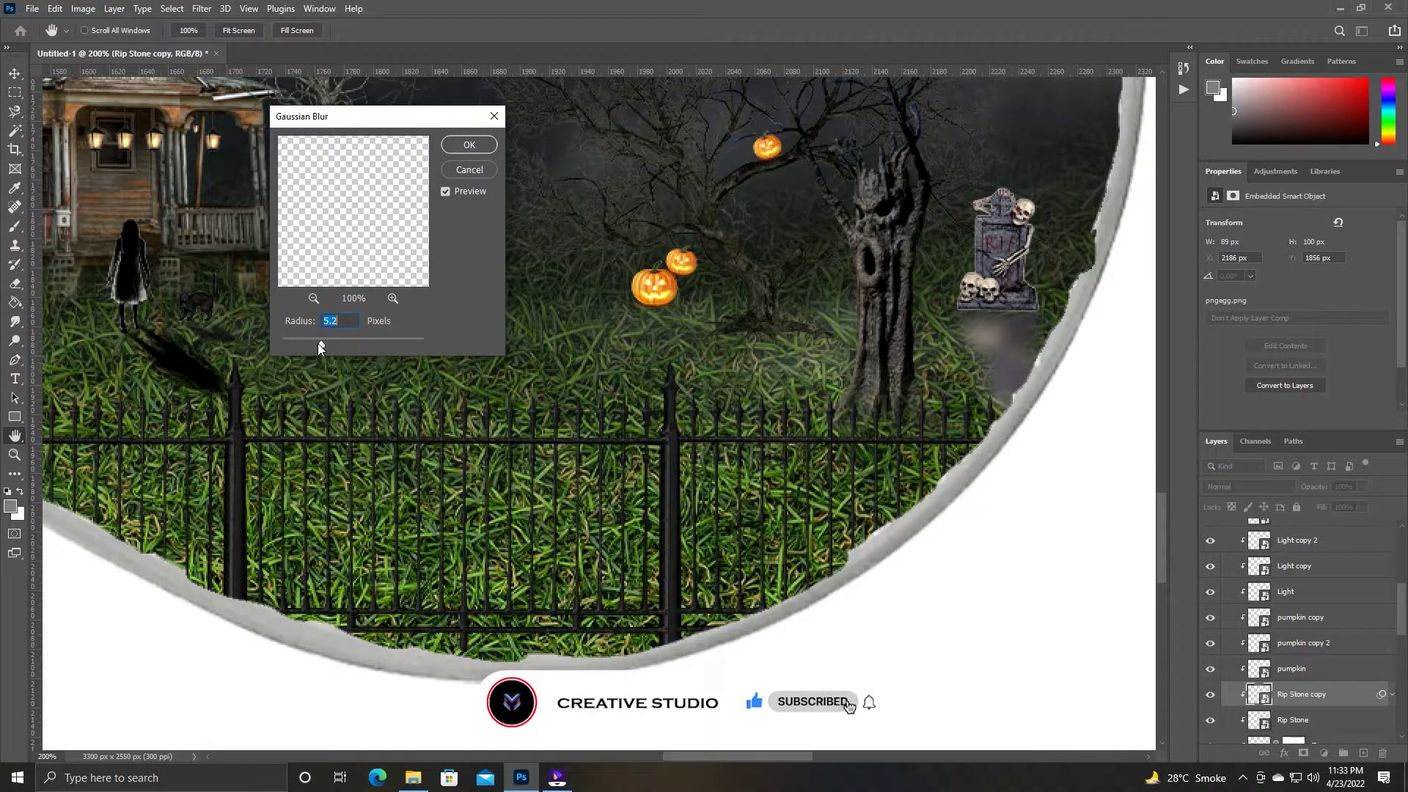
{"action": "left_click", "coordinate": [470, 144]}
Give the Rip Stone copy a black Color Overlay layer style.
{"action": "double_click", "coordinate": [1305, 686]}
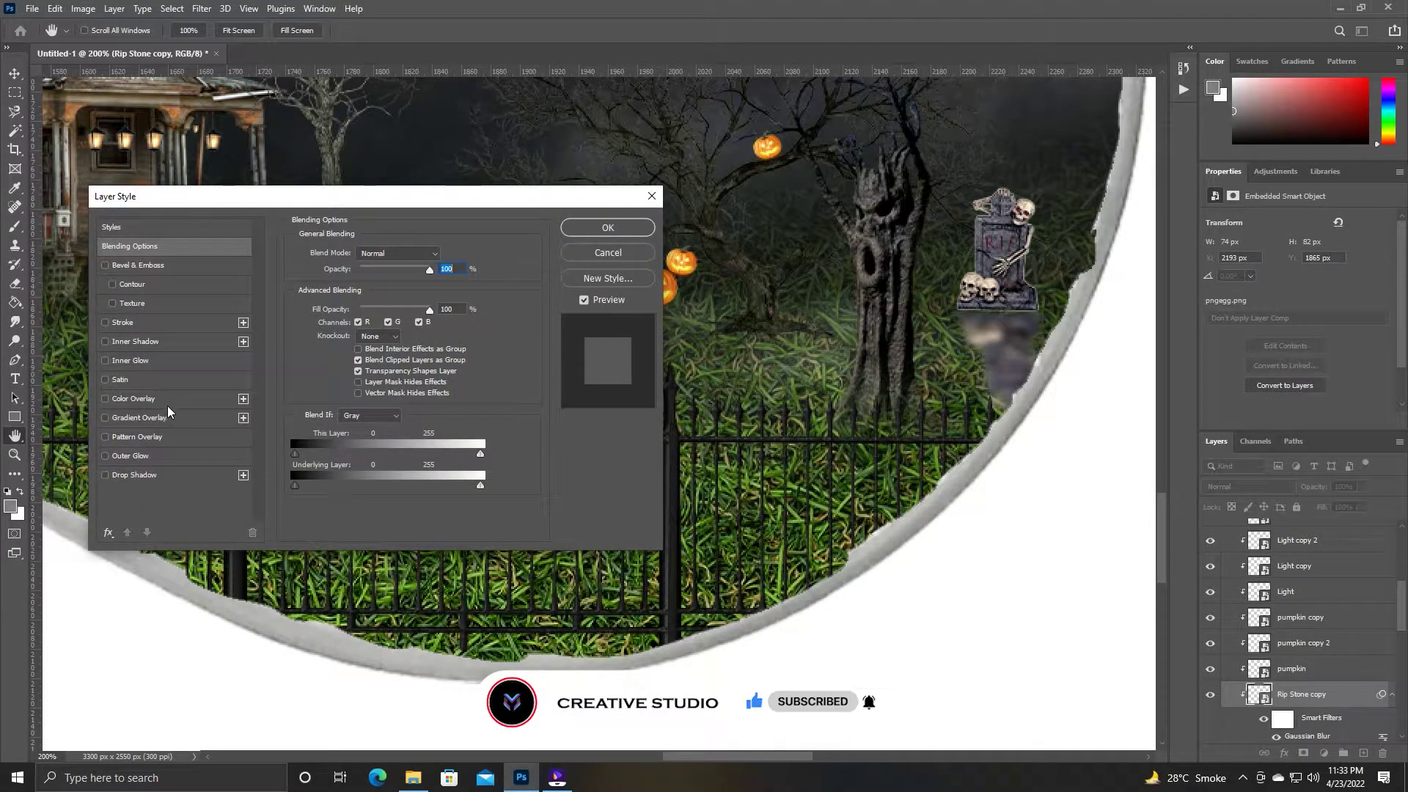
{"action": "left_click", "coordinate": [133, 398]}
{"action": "left_click", "coordinate": [444, 254]}
{"action": "left_click", "coordinate": [967, 319]}
{"action": "left_click", "coordinate": [1288, 104]}
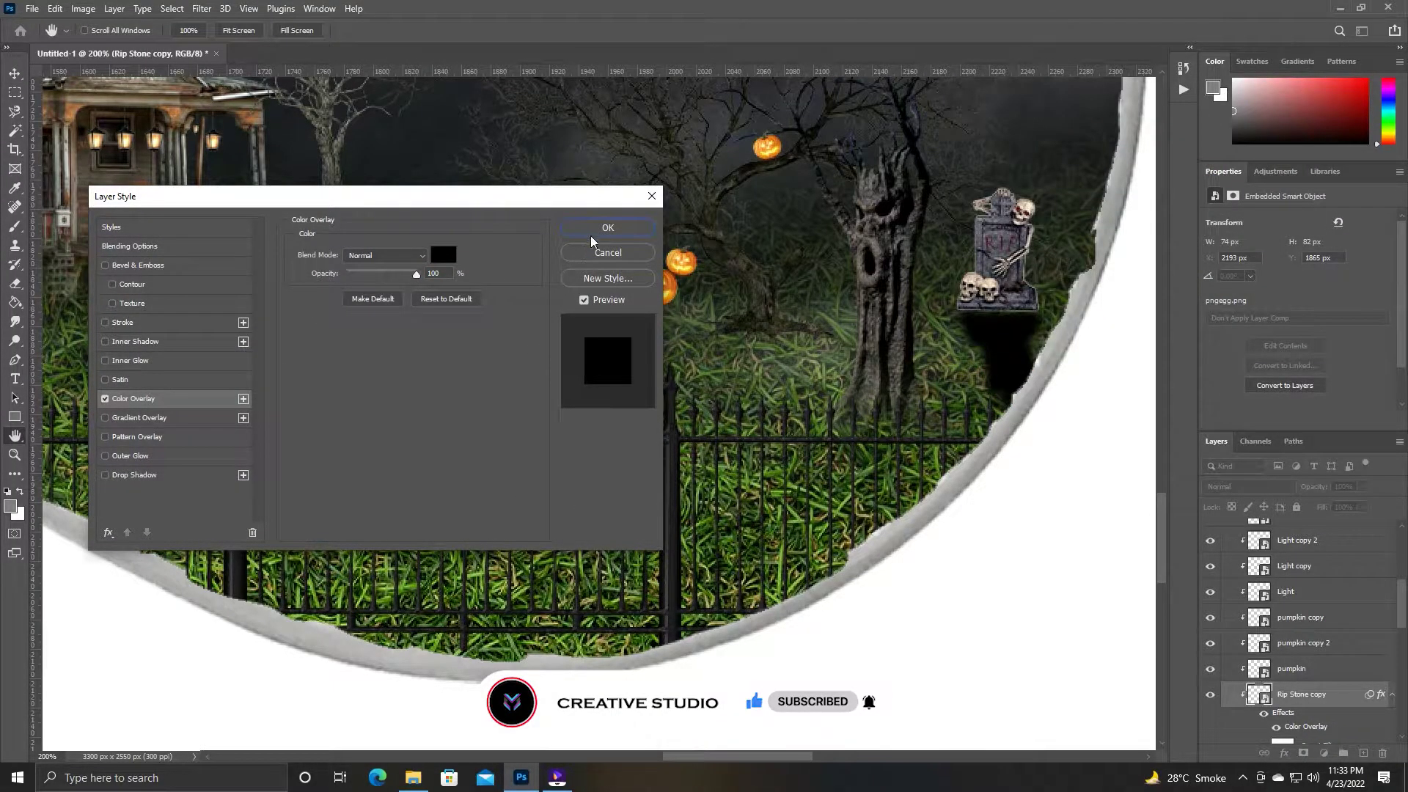
{"action": "left_click", "coordinate": [602, 229]}
Set the tombstone shadow's blur to radius 2.5 and its opacity to 80%.
{"action": "key", "text": "ctrl+alt+f"}
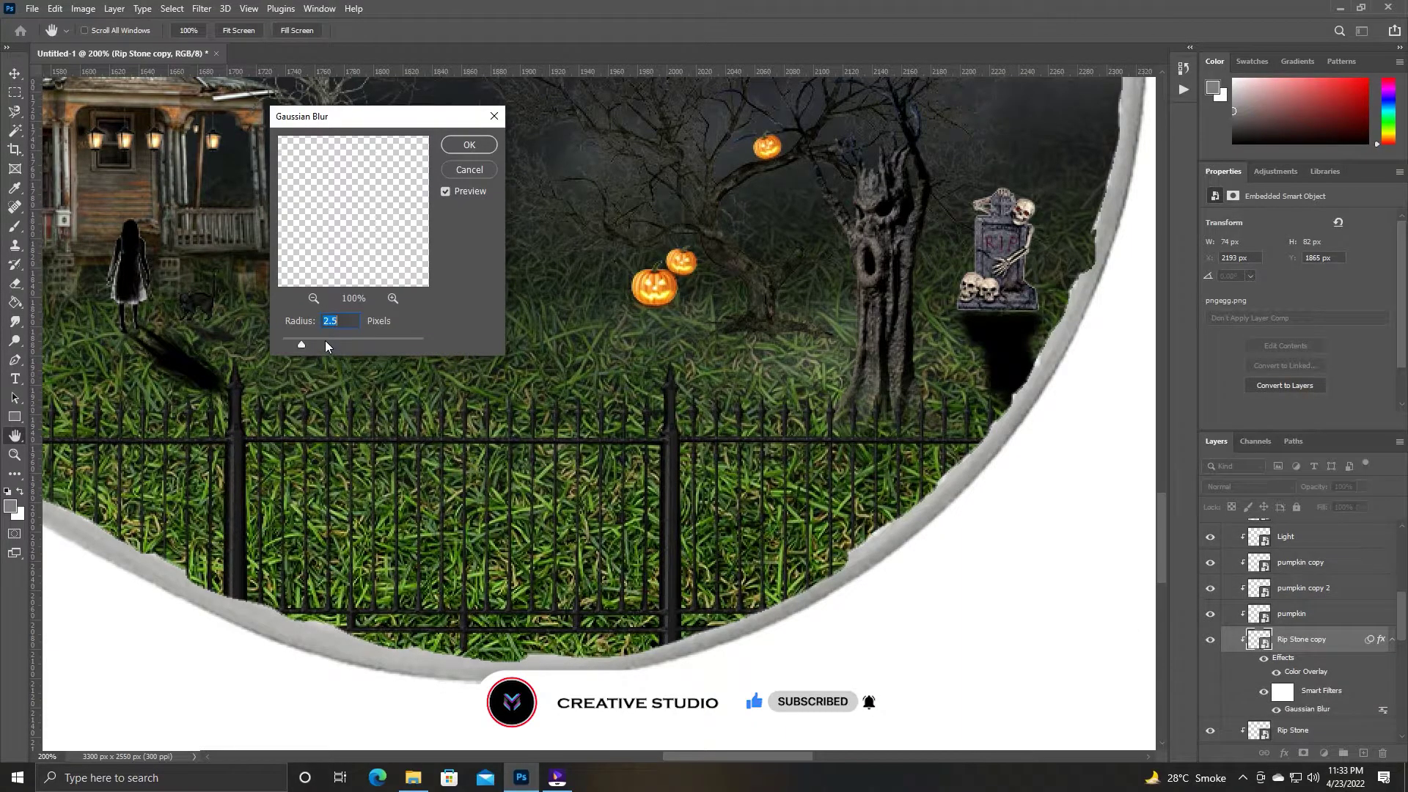
{"action": "left_click", "coordinate": [482, 146]}
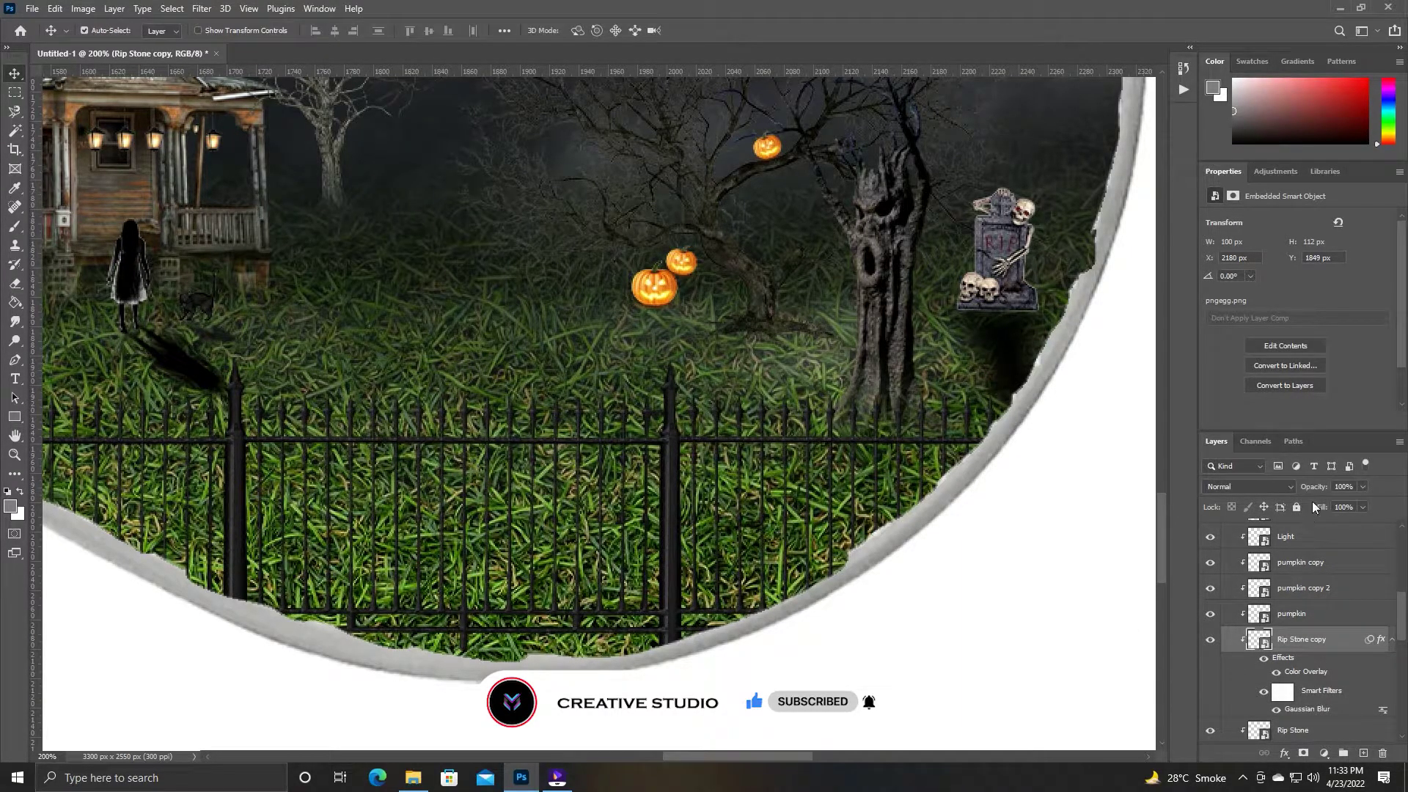
{"action": "left_click", "coordinate": [1077, 565]}
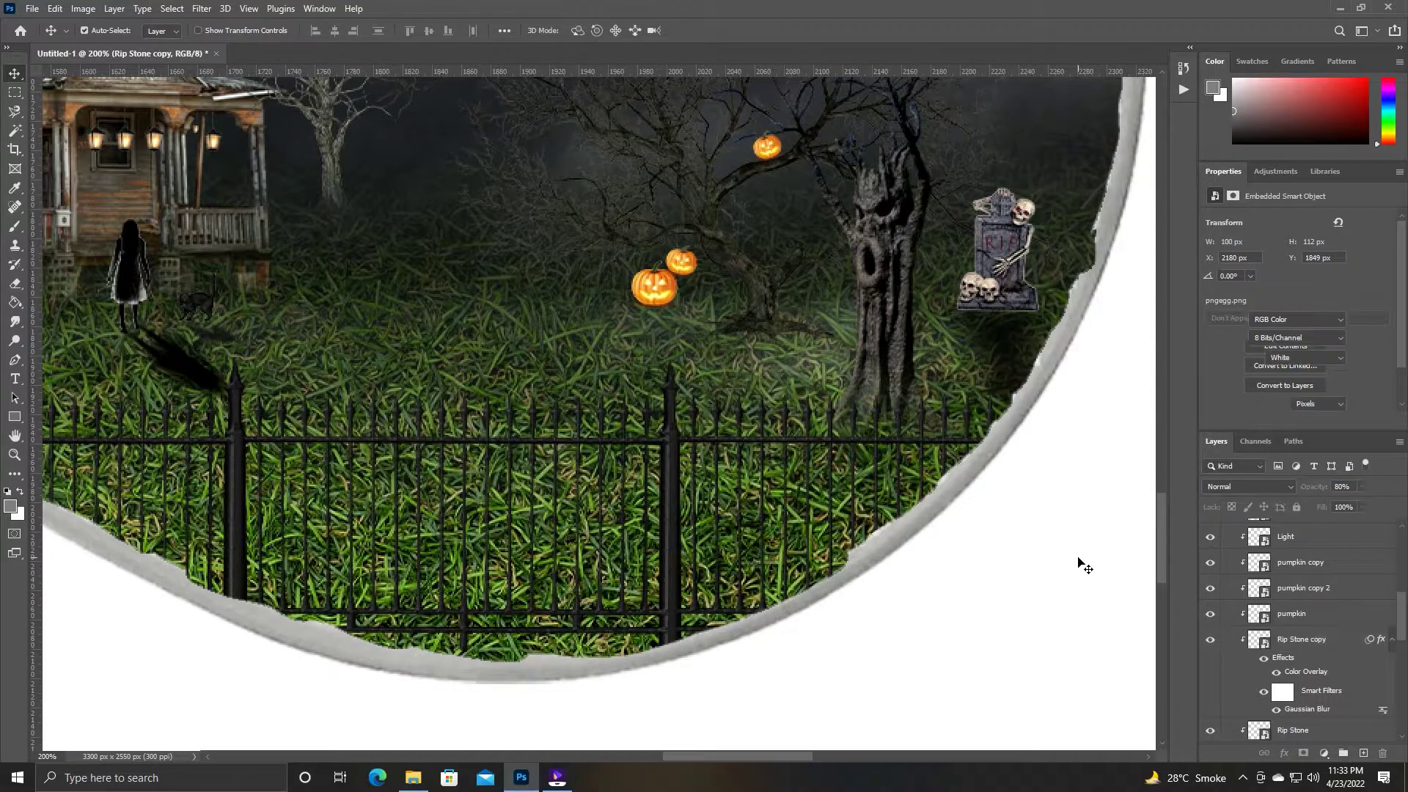
{"action": "scroll", "coordinate": [993, 613], "scroll_direction": "up", "scroll_amount": 2}
Add a layer mask to the Trss layer and select the pumpkin layer.
{"action": "left_click", "coordinate": [1302, 753]}
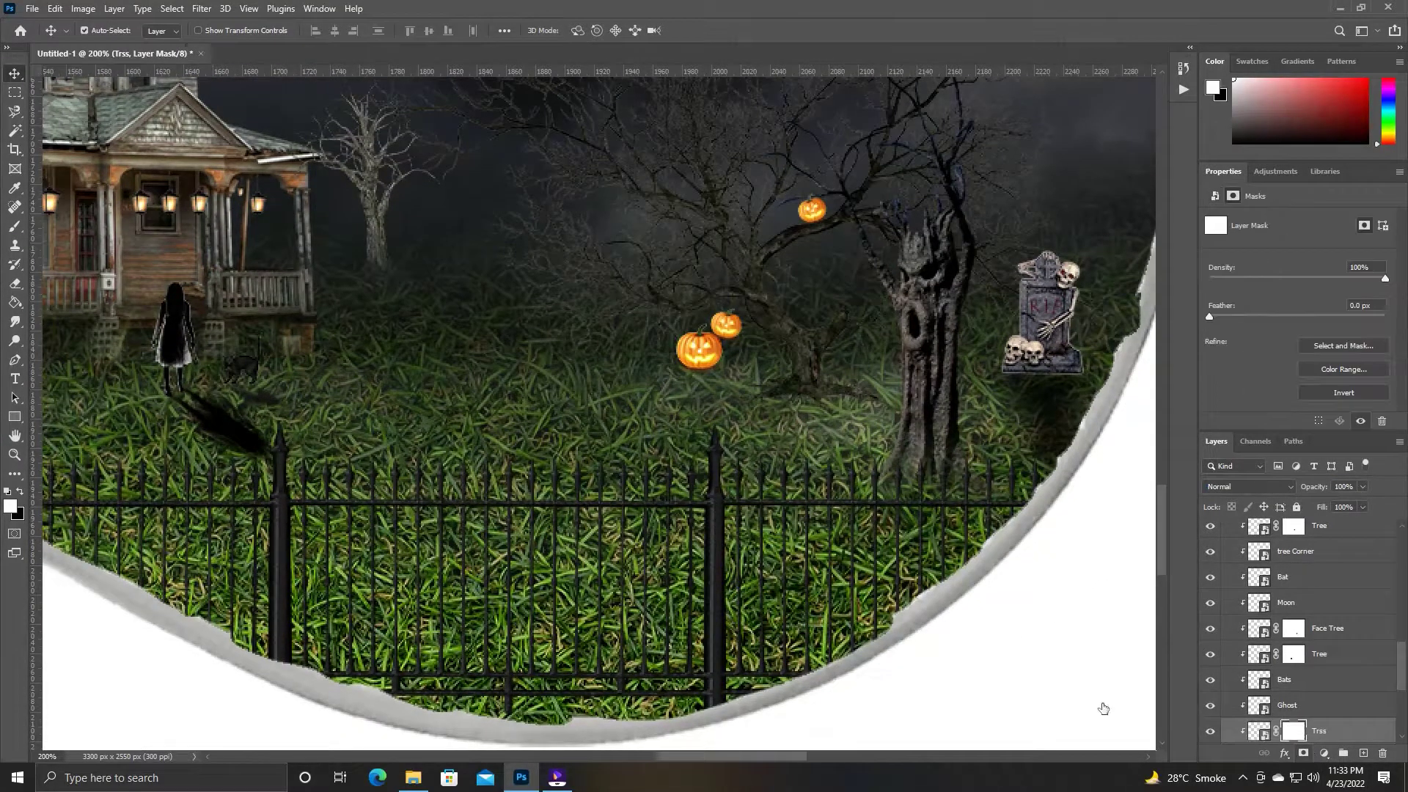
{"action": "key", "text": "e"}
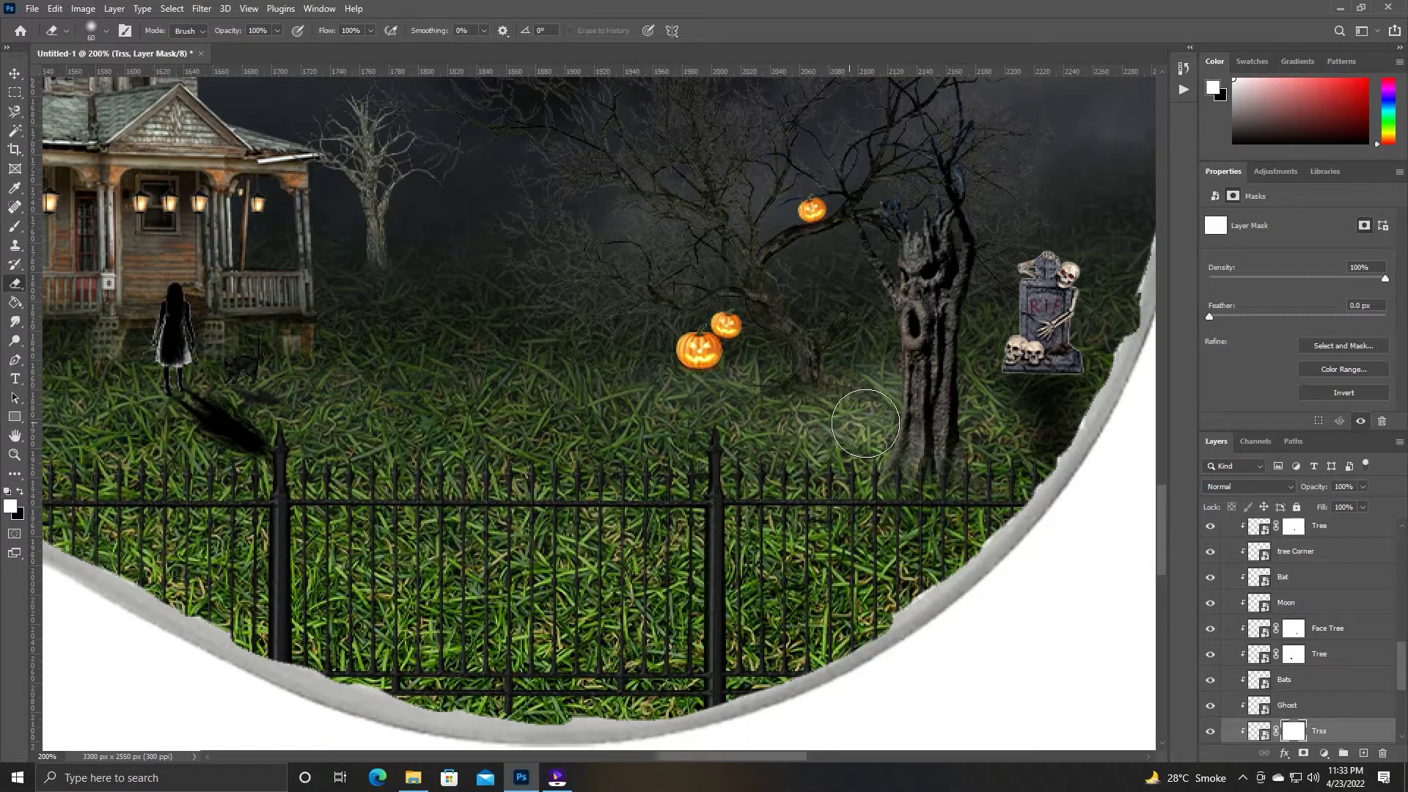
{"action": "key", "text": "v"}
{"action": "left_click_drag", "start_coordinate": [627, 388], "coordinate": [606, 415]}
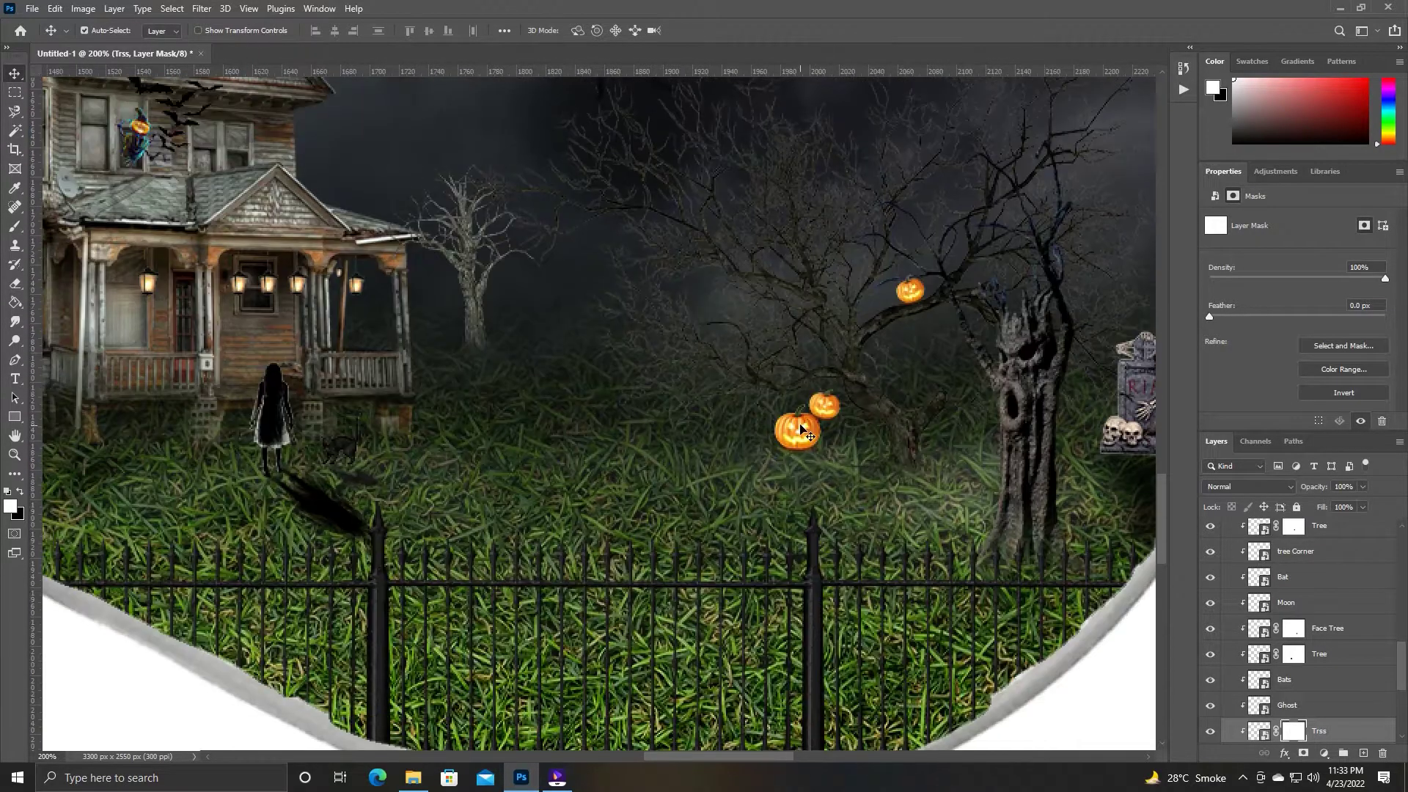
{"action": "left_click", "coordinate": [783, 412]}
{"action": "key", "text": "ctrl+minus"}
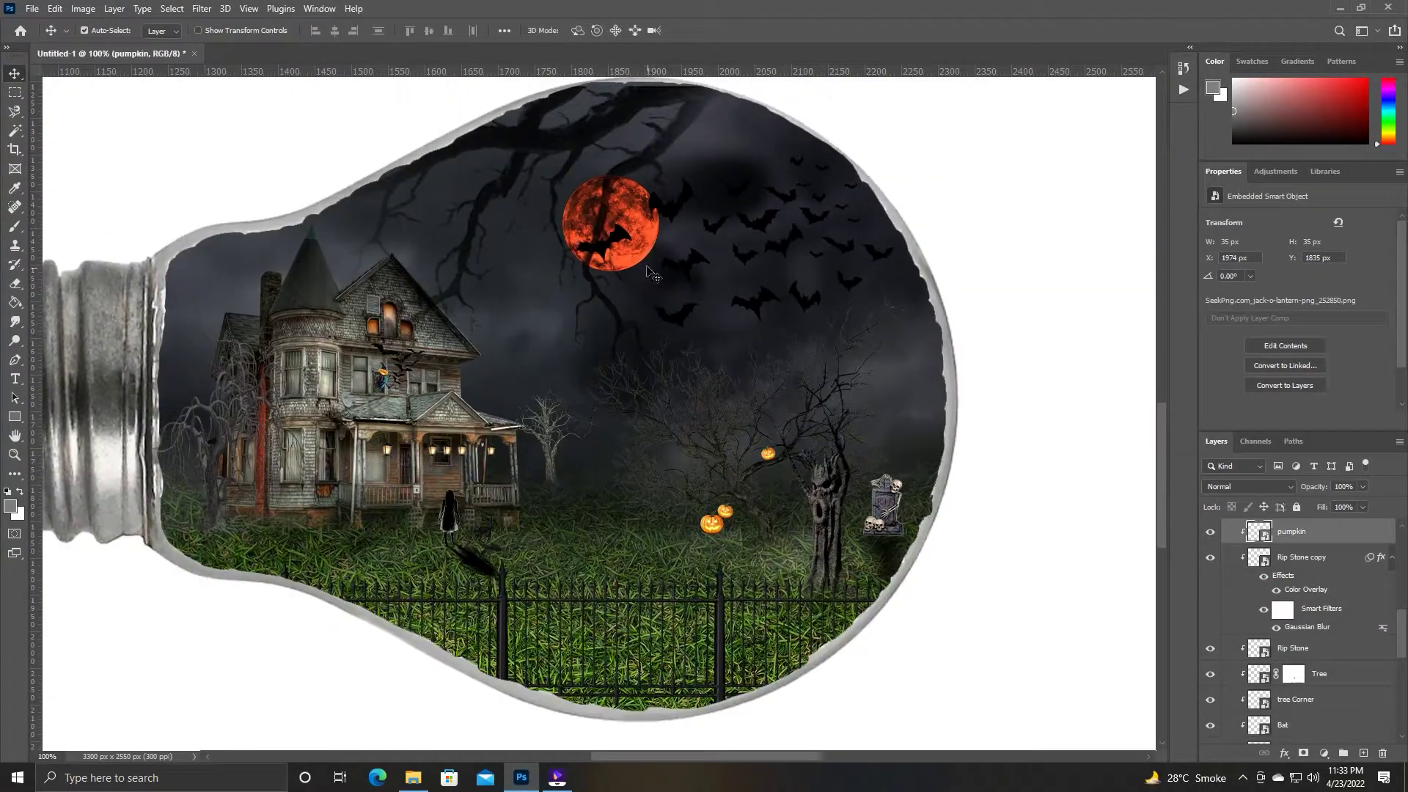
Duplicate the Moon below the original and add a red Outer Glow (Screen, 60%, 68 px).
{"action": "left_click", "coordinate": [648, 272]}
{"action": "left_click_drag", "start_coordinate": [1296, 734], "coordinate": [1363, 753]}
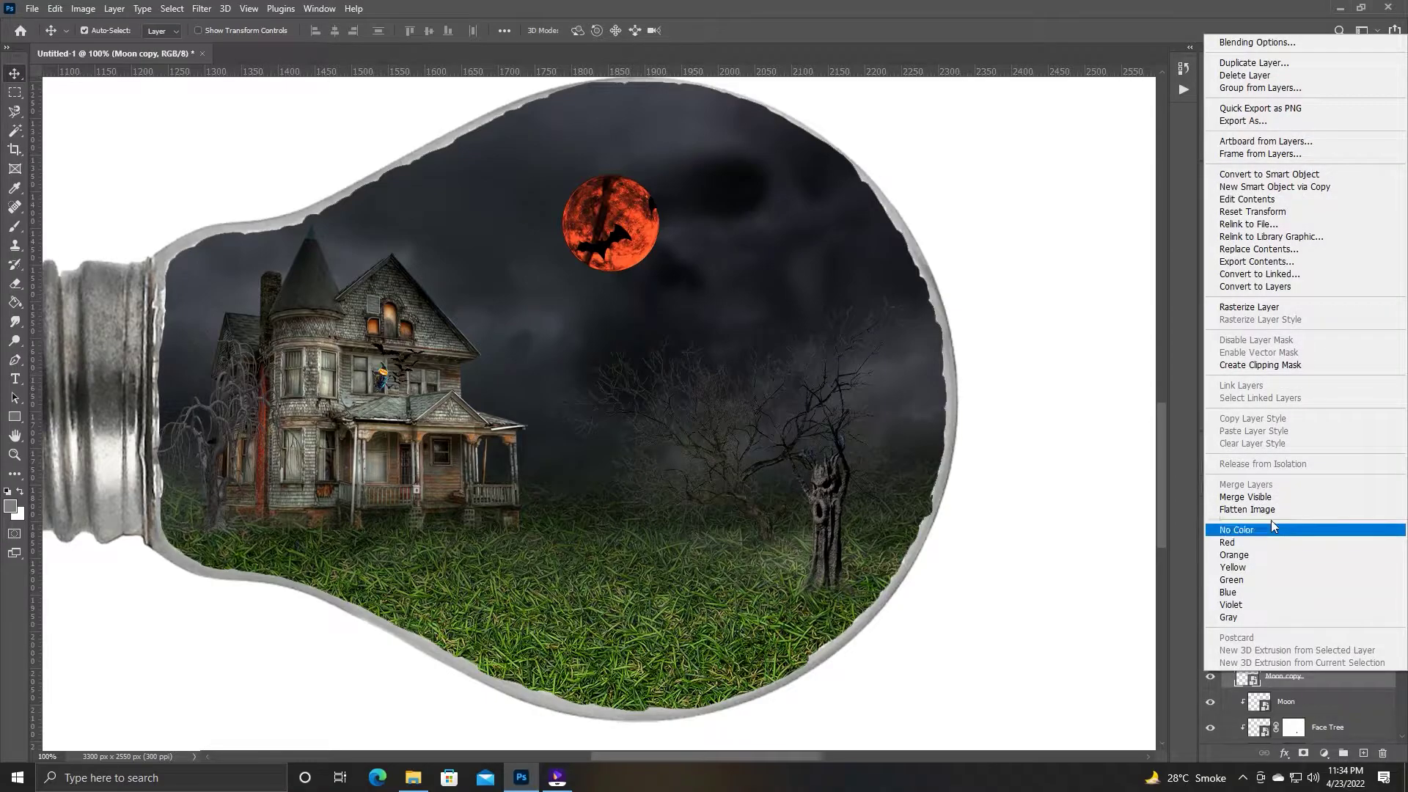
{"action": "left_click_drag", "start_coordinate": [1323, 675], "coordinate": [1321, 705]}
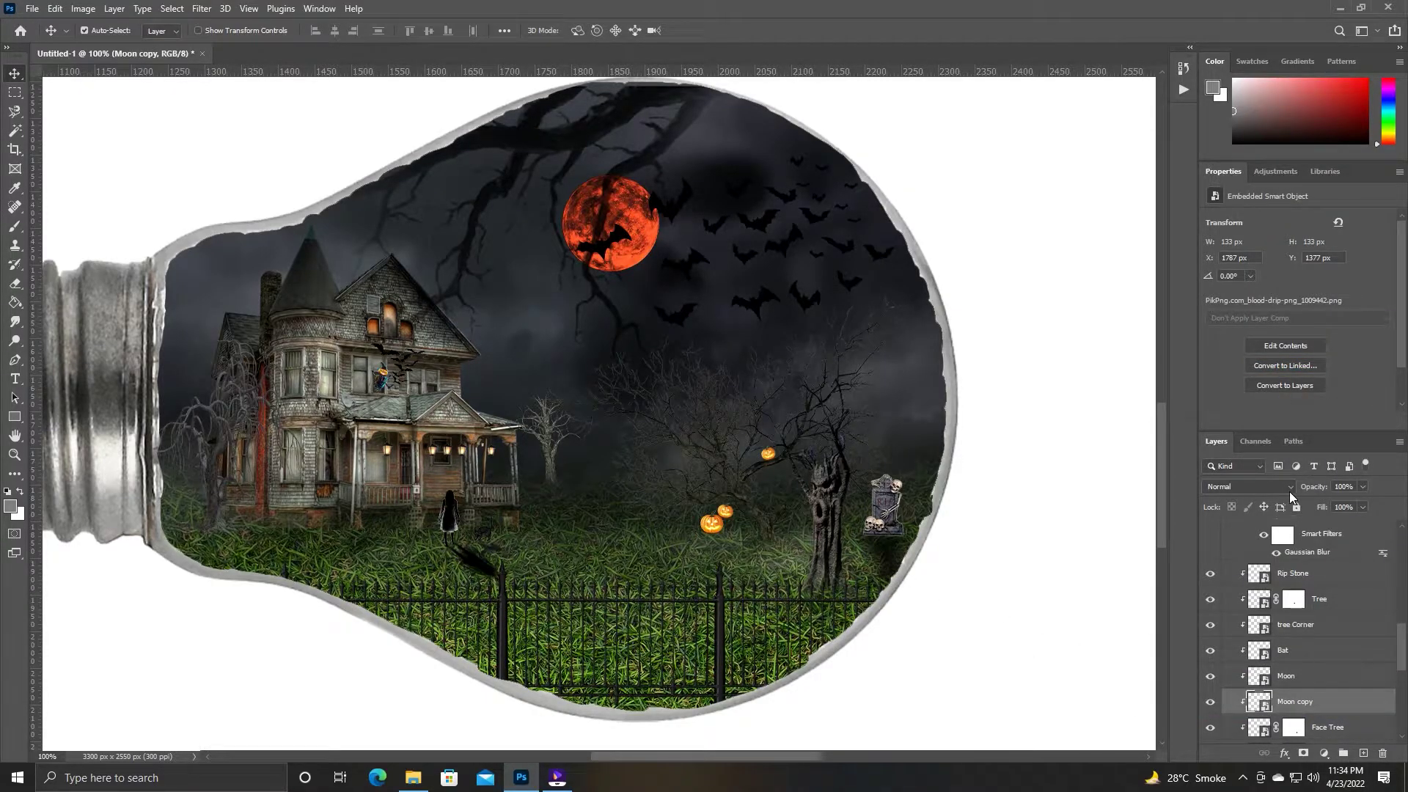
{"action": "double_click", "coordinate": [1357, 703]}
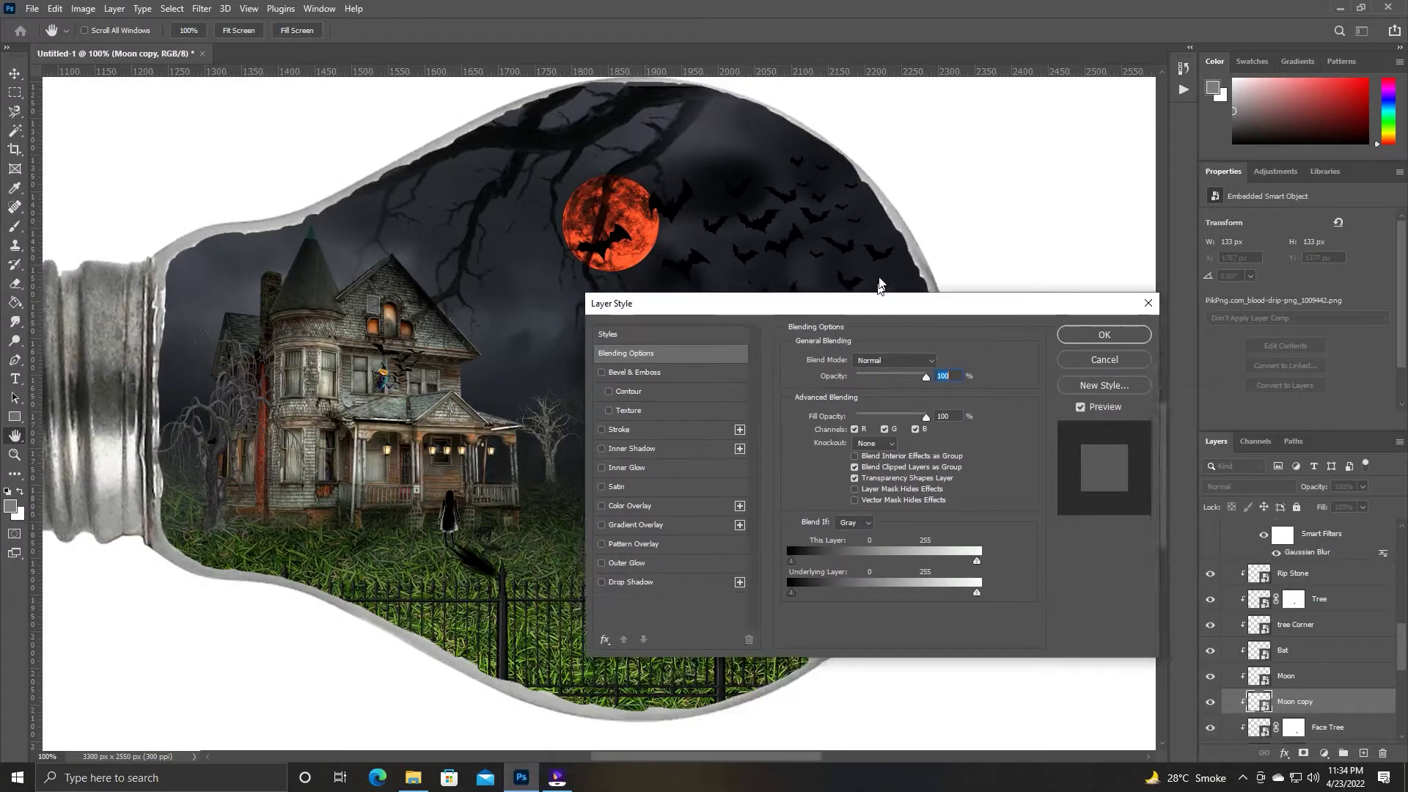
{"action": "left_click", "coordinate": [726, 466]}
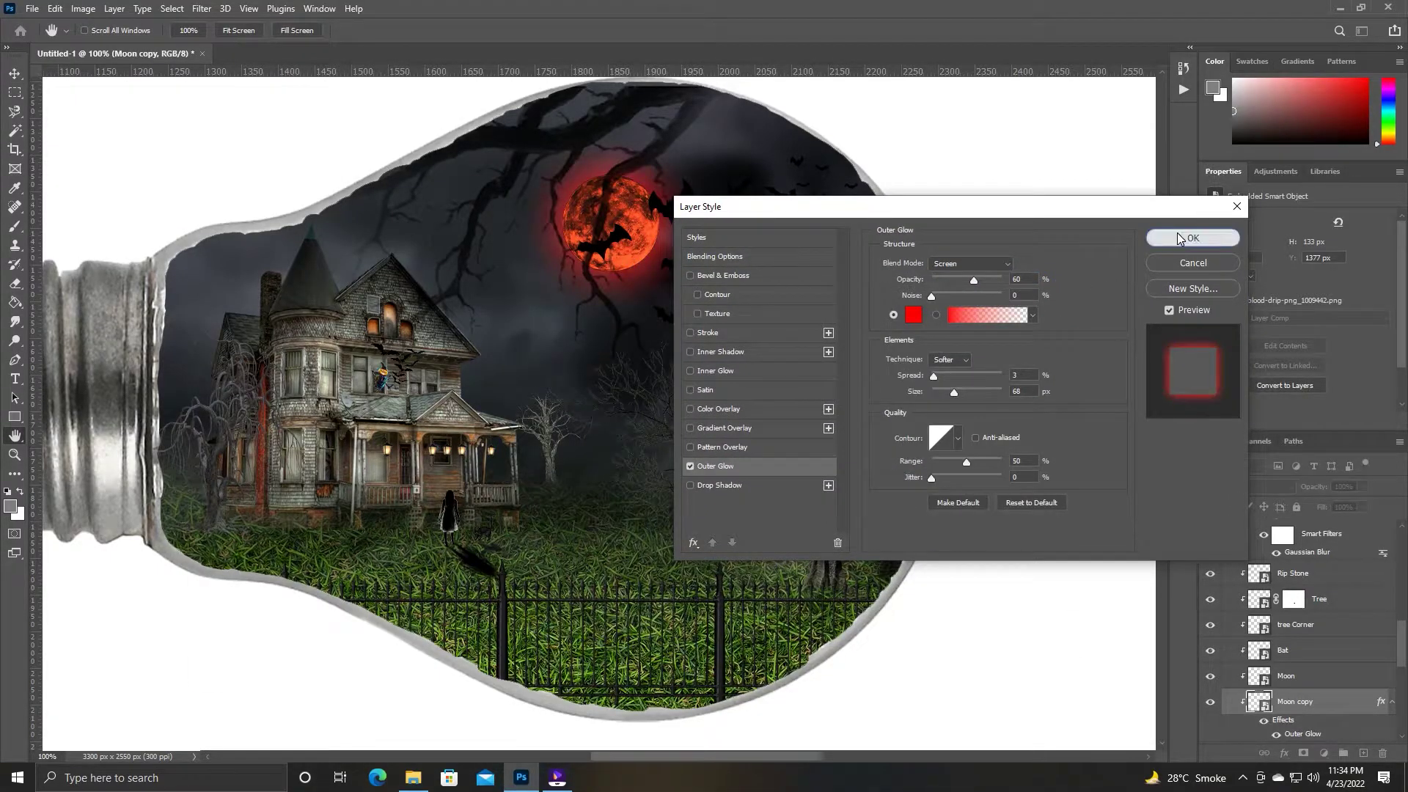
{"action": "left_click", "coordinate": [1193, 237]}
{"action": "left_click_drag", "start_coordinate": [638, 101], "coordinate": [640, 93]}
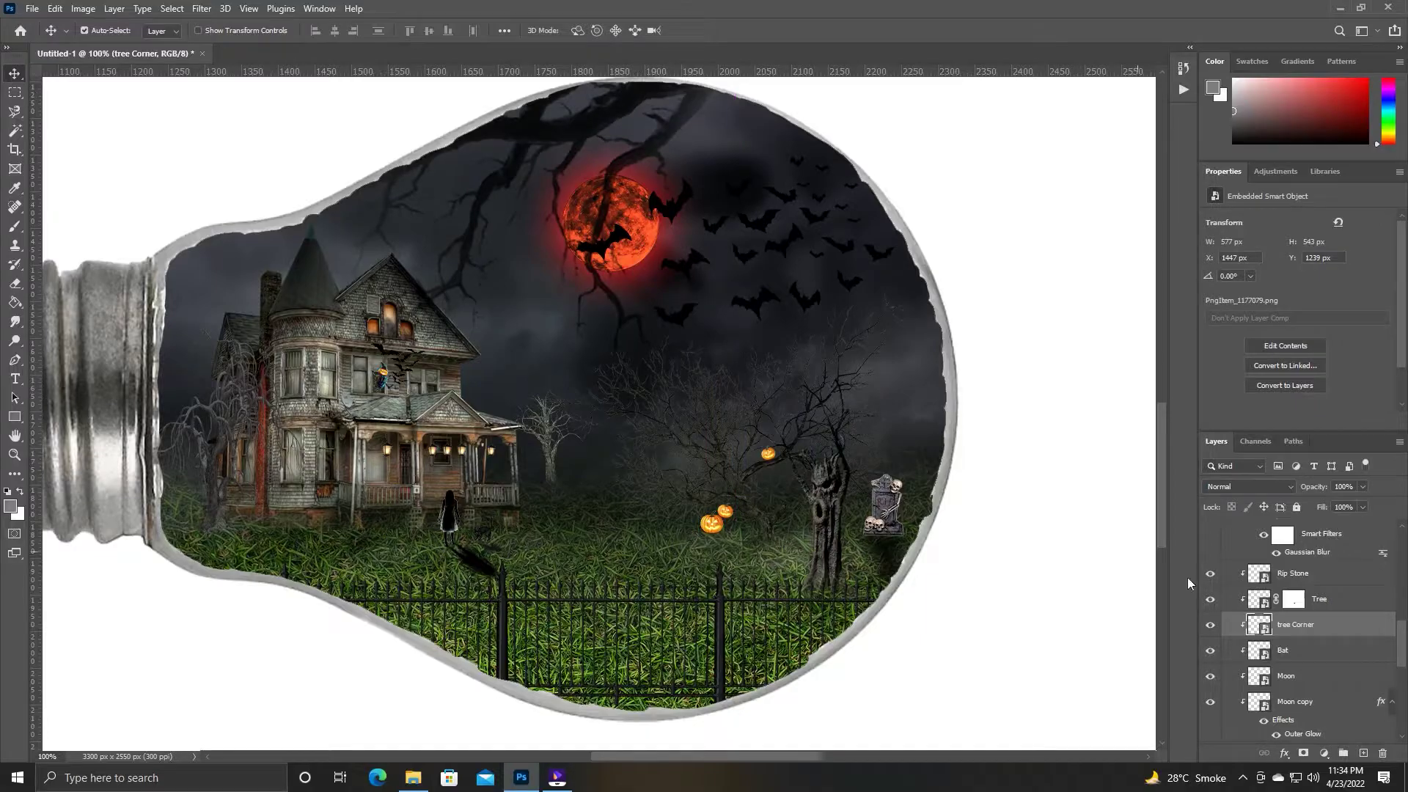
{"action": "double_click", "coordinate": [1362, 623]}
Add a reversed orange Gradient Overlay to the tree Corner branches at about 23% opacity.
{"action": "left_click", "coordinate": [745, 434]}
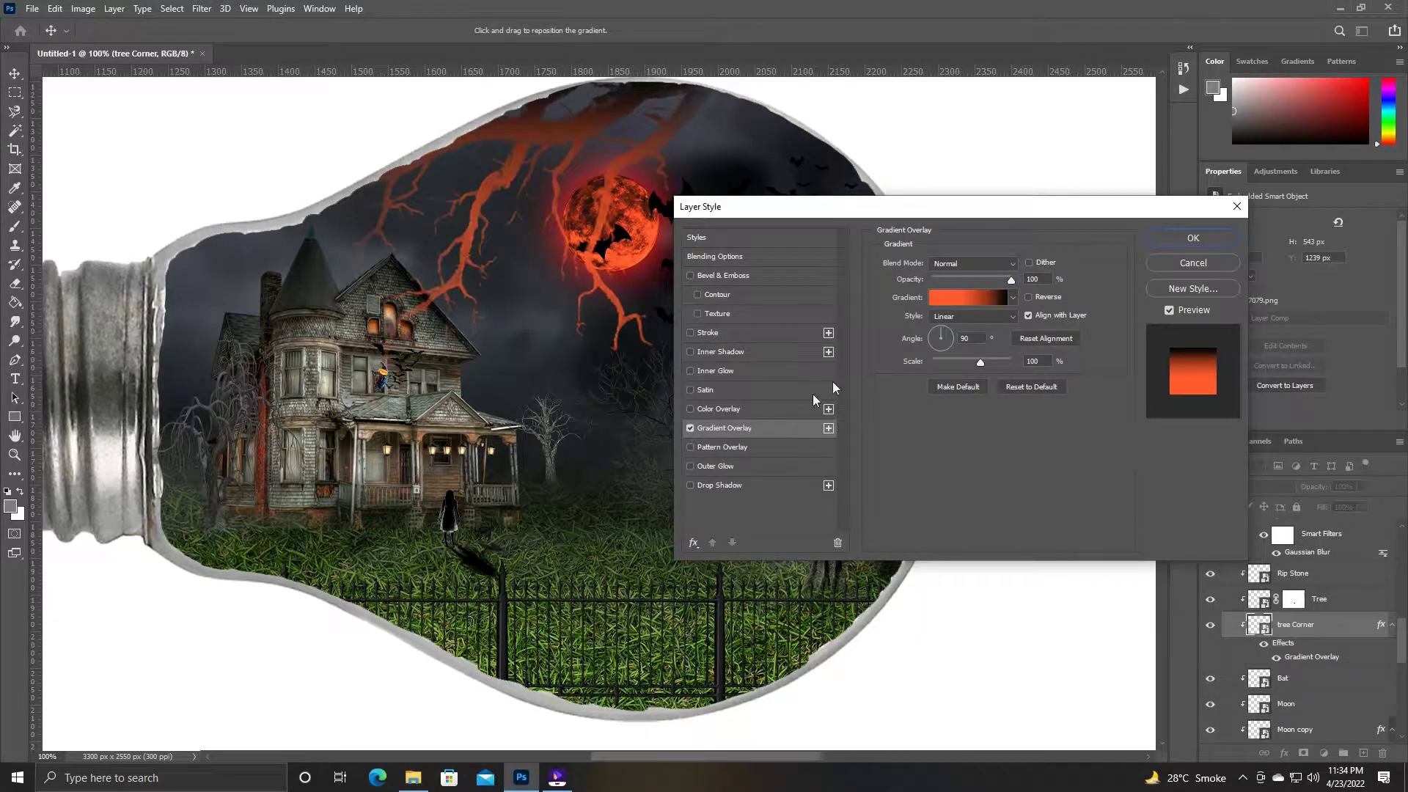
{"action": "mouse_move", "coordinate": [979, 361]}
{"action": "left_mouse_down"}
{"action": "mouse_move", "coordinate": [953, 363]}
{"action": "mouse_move", "coordinate": [966, 364]}
{"action": "left_mouse_up"}
{"action": "left_click", "coordinate": [1031, 296]}
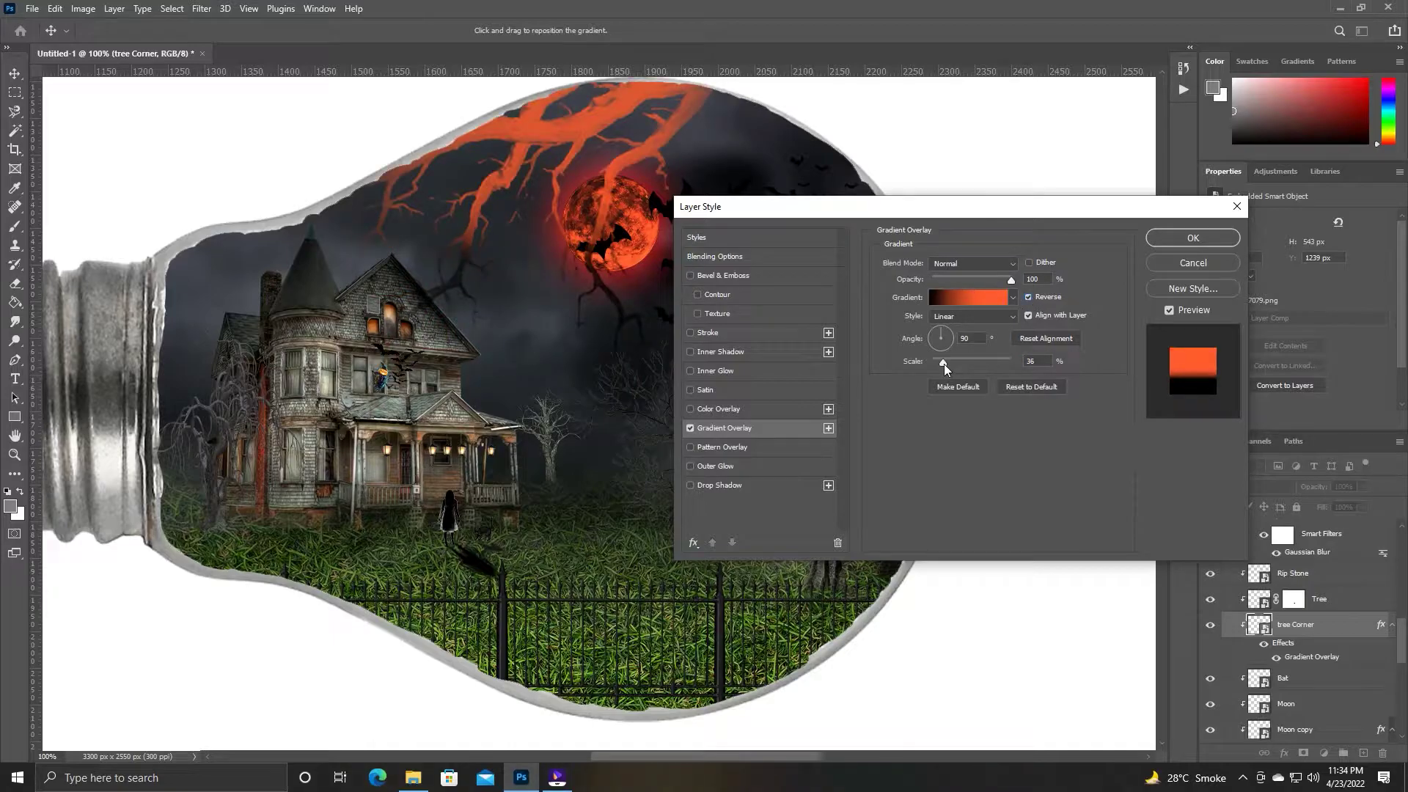
{"action": "left_click_drag", "start_coordinate": [1010, 279], "coordinate": [956, 280]}
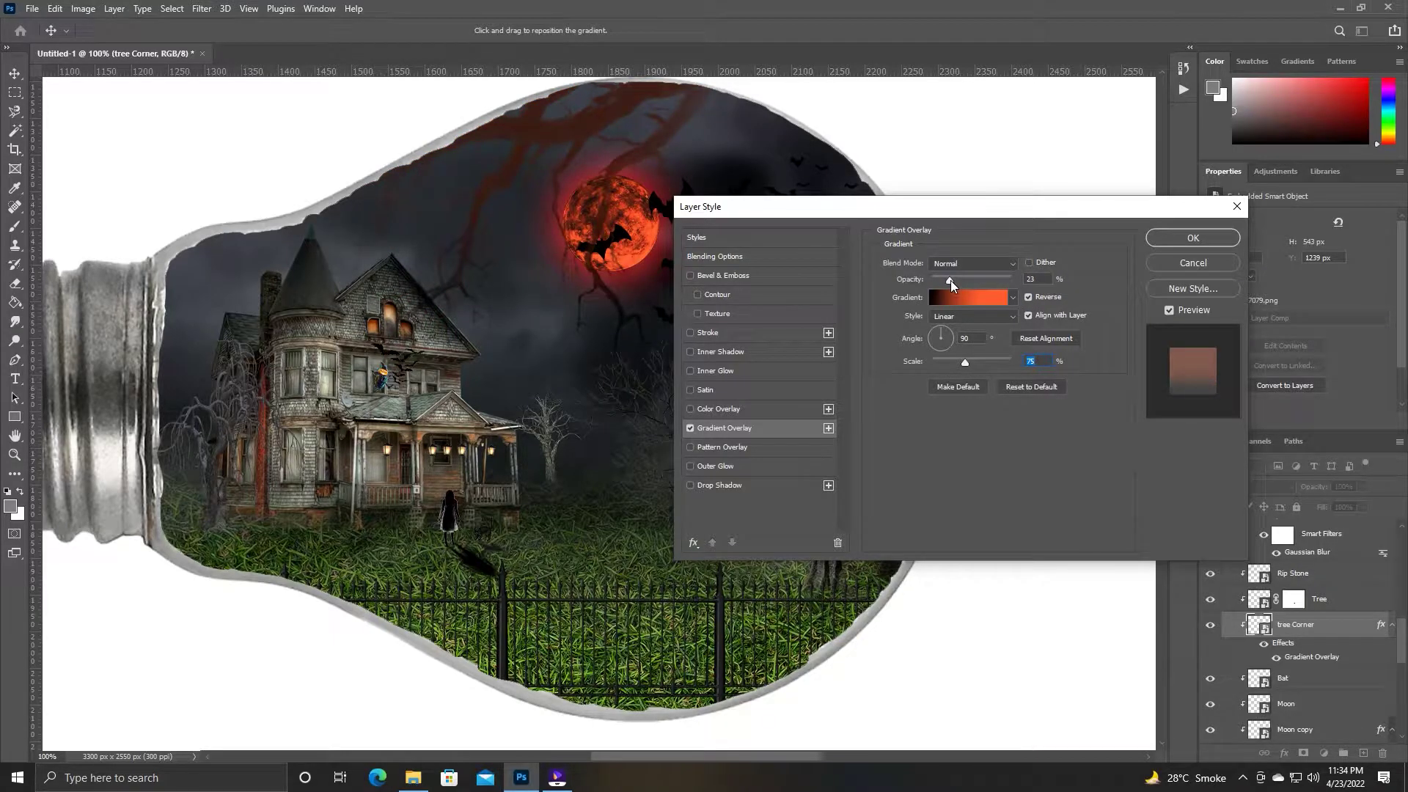
{"action": "left_click", "coordinate": [1193, 237]}
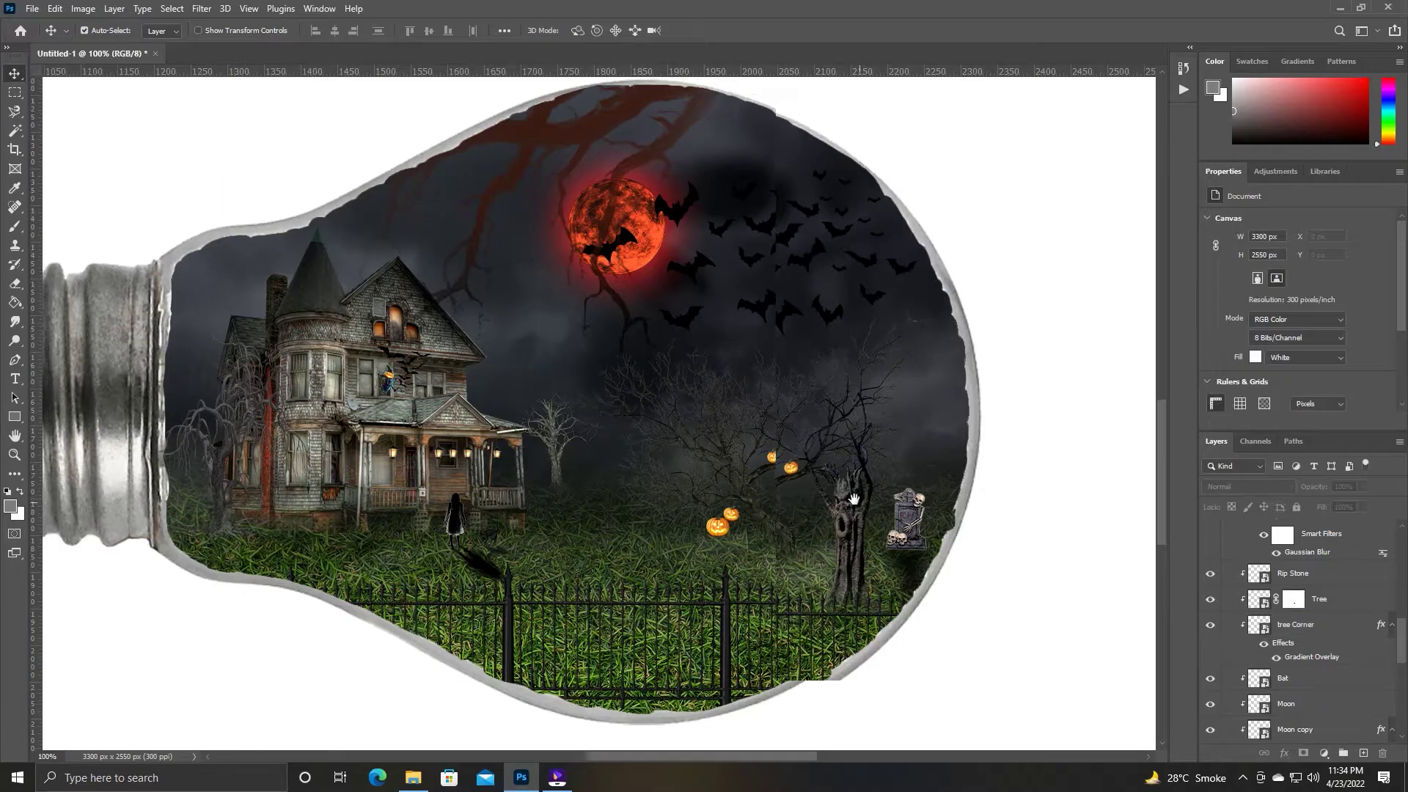
{"action": "left_click", "coordinate": [635, 264]}
Paint a trial red stroke, sampled from the moon, on a new layer, then delete it.
{"action": "left_click", "coordinate": [1361, 752]}
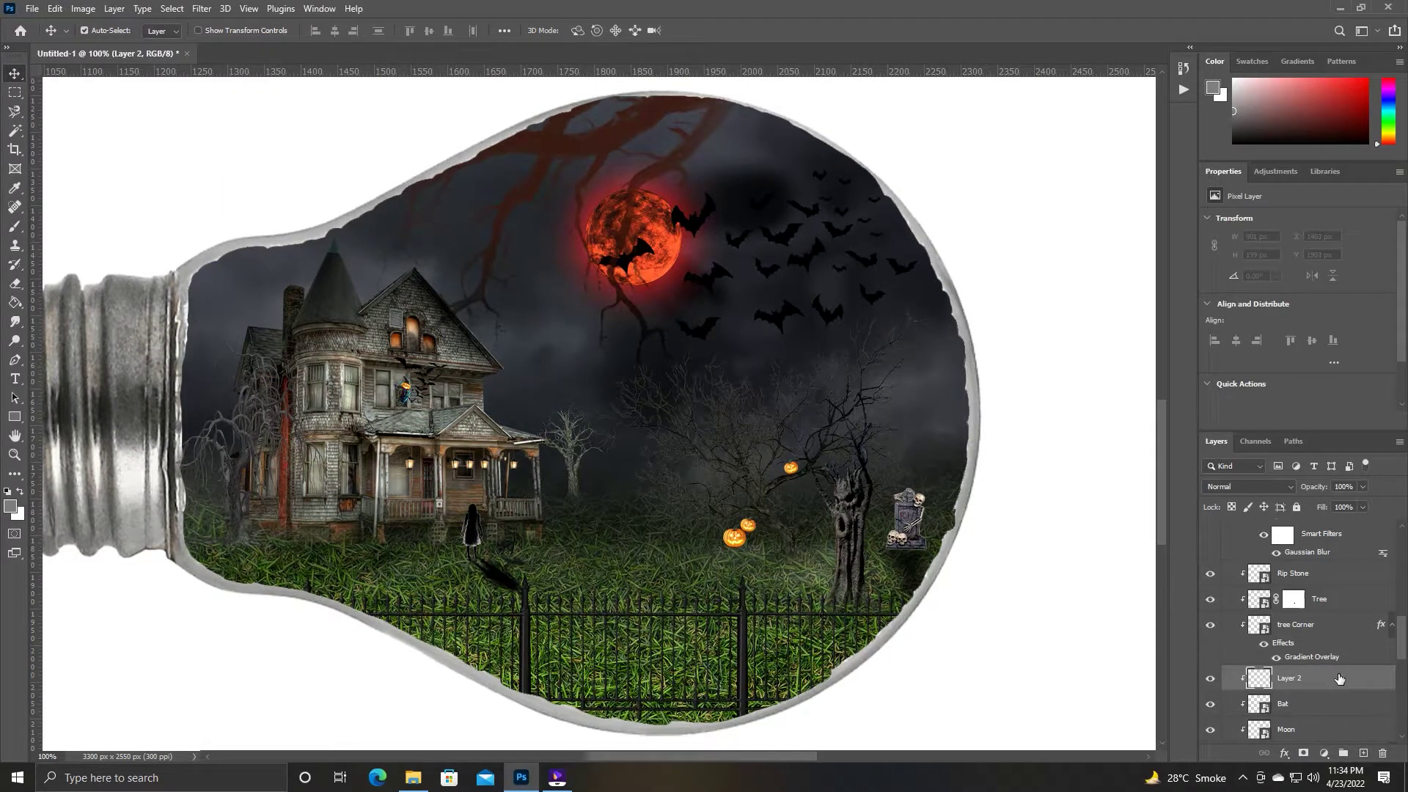
{"action": "right_click", "coordinate": [1290, 678]}
{"action": "left_click", "coordinate": [1122, 394]}
{"action": "key", "text": "b"}
{"action": "left_click", "coordinate": [664, 258], "text": "alt"}
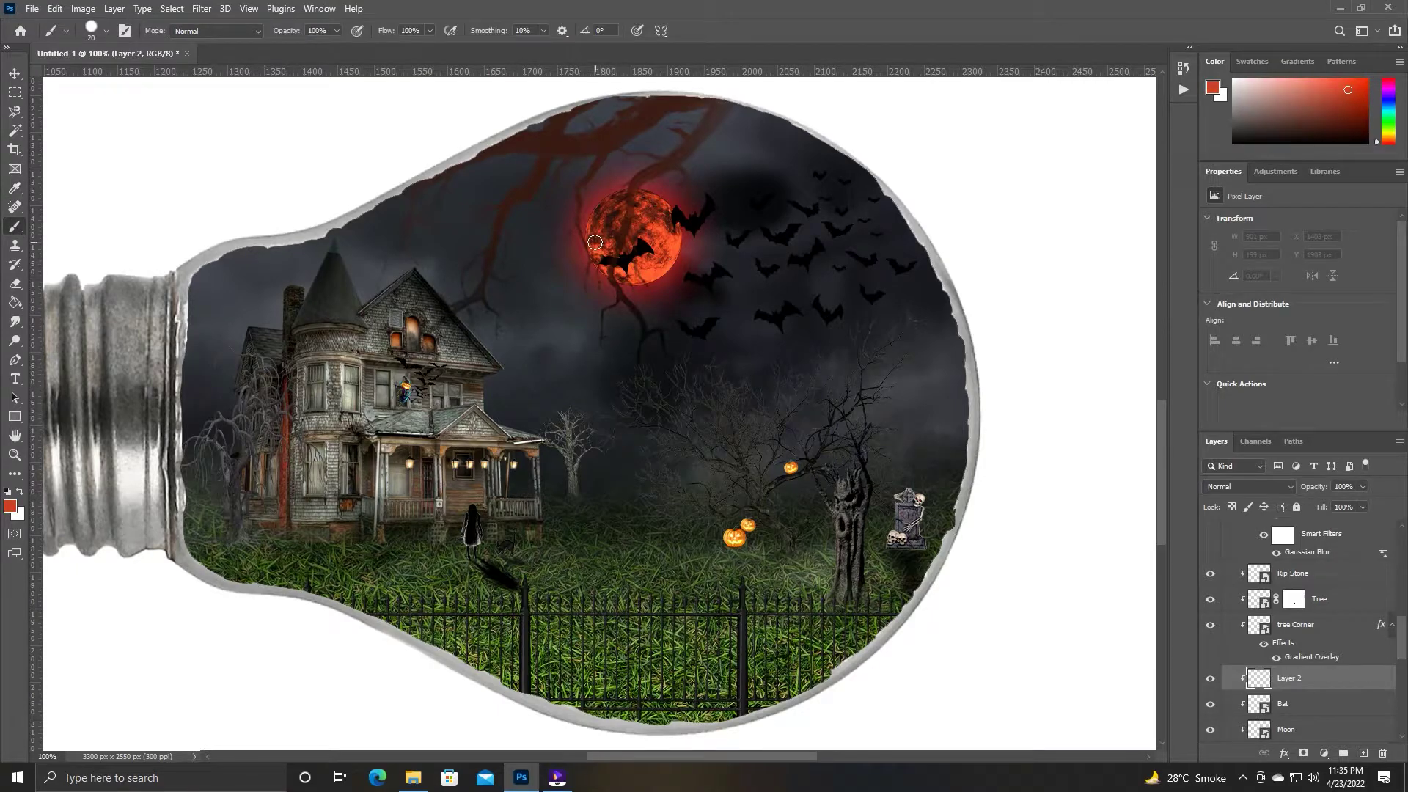
{"action": "left_click_drag", "start_coordinate": [577, 238], "coordinate": [609, 223]}
{"action": "key", "text": "Delete"}
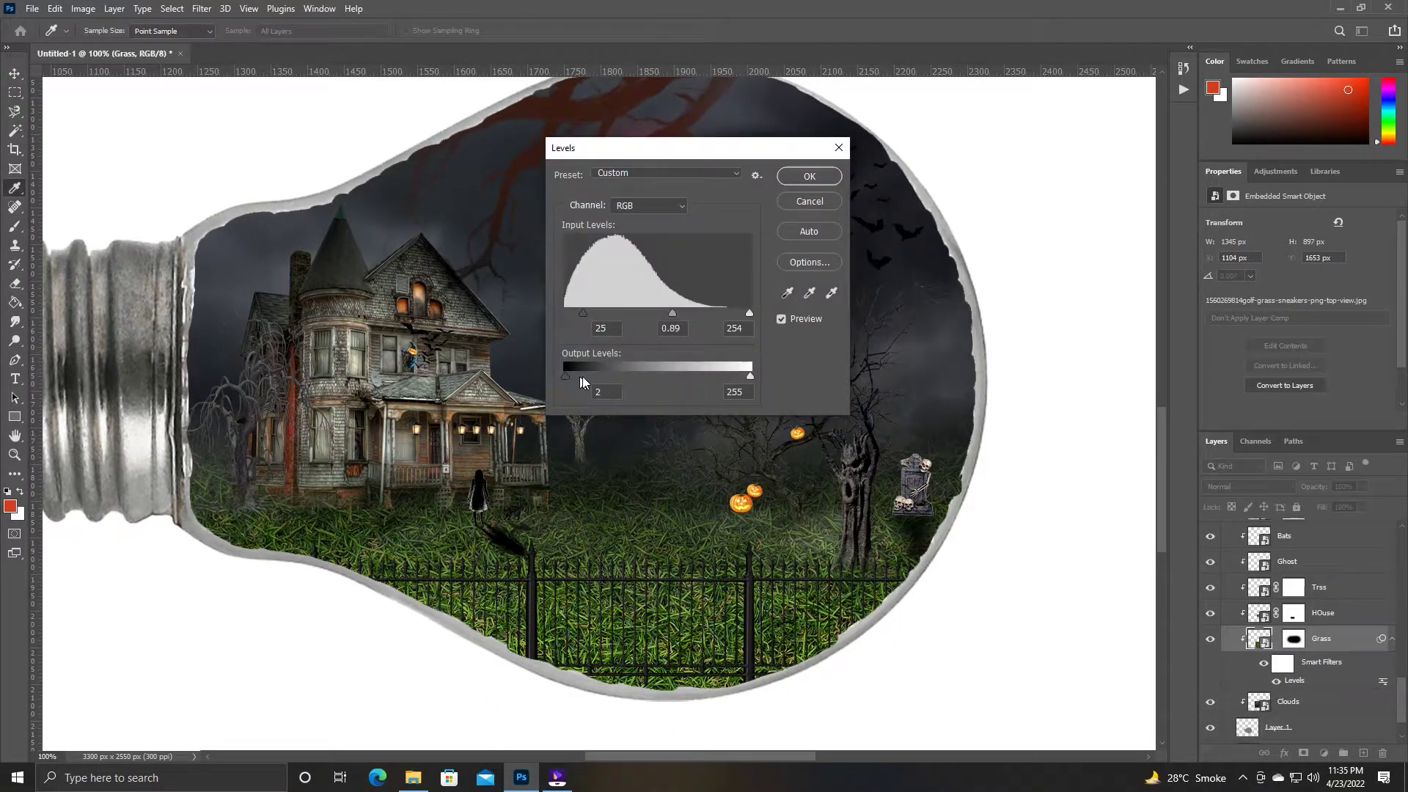
Raise the grass Levels black point and brighten the cat with Levels (input white 211).
{"action": "left_click_drag", "start_coordinate": [600, 314], "coordinate": [637, 314]}
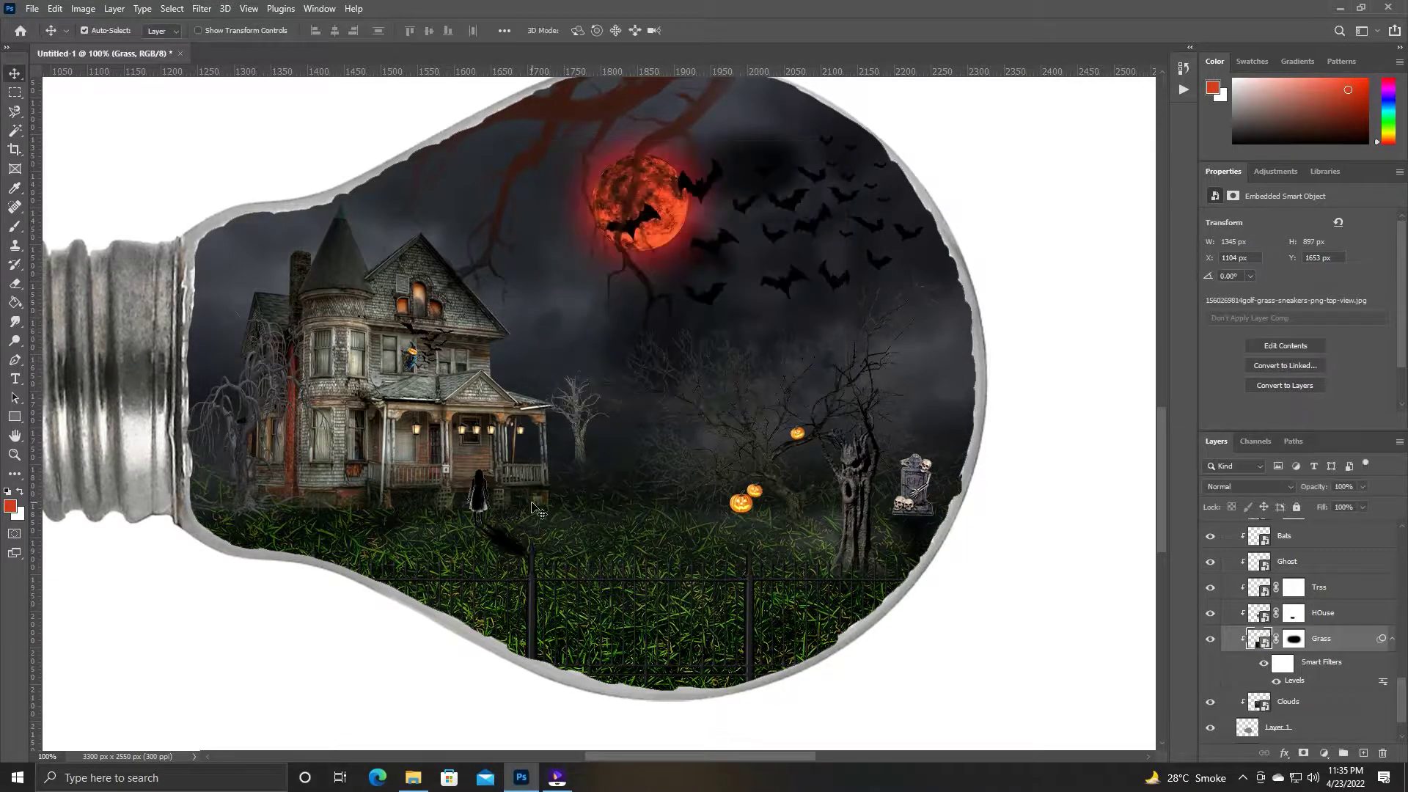
{"action": "key", "text": "Return"}
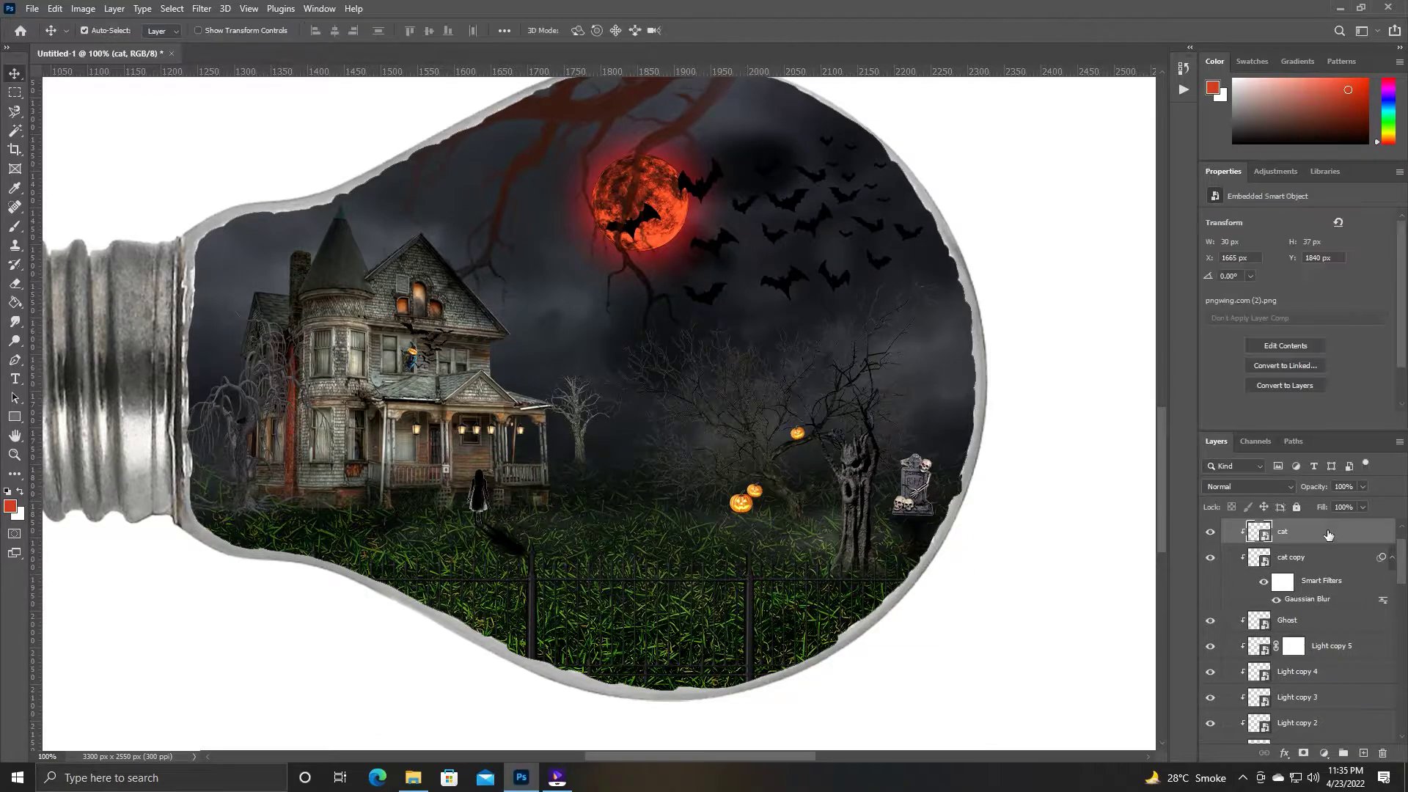
{"action": "key", "text": "ctrl+l"}
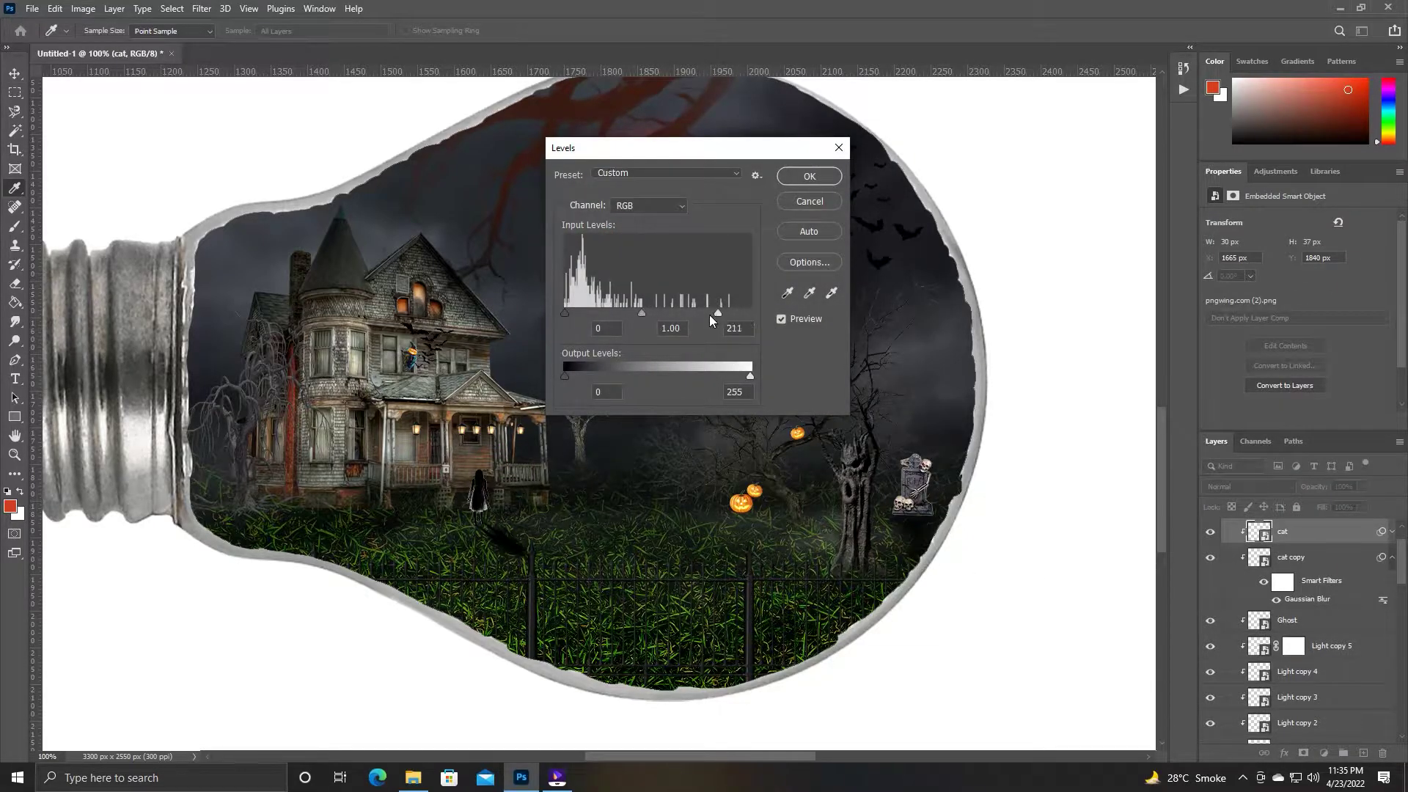
{"action": "left_click", "coordinate": [809, 202]}
Scale the cat and cat copy together to 107.81%.
{"action": "scroll", "coordinate": [635, 494], "scroll_direction": "up", "scroll_amount": 3}
{"action": "scroll", "coordinate": [513, 469], "scroll_direction": "up", "scroll_amount": 2}
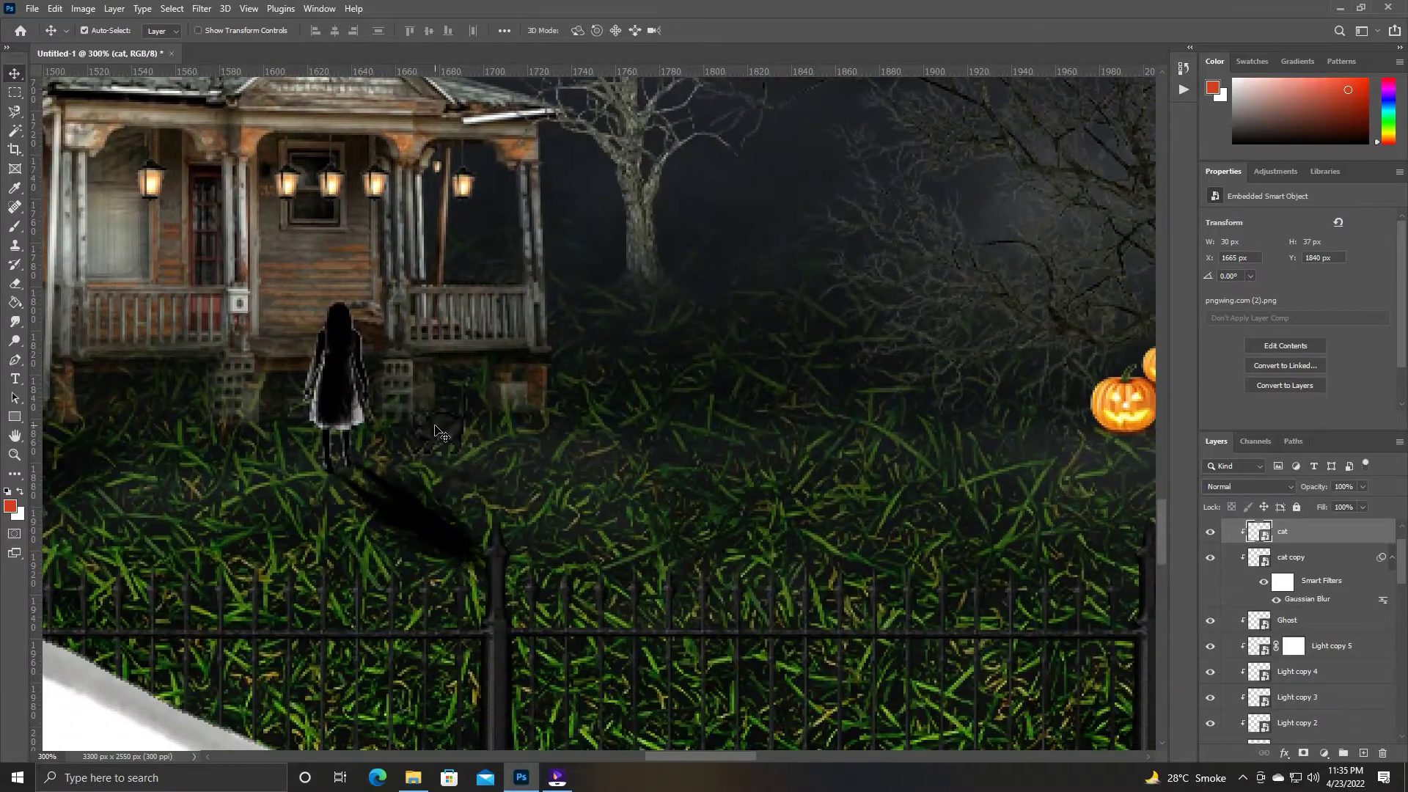
{"action": "left_click", "coordinate": [466, 480], "text": "shift"}
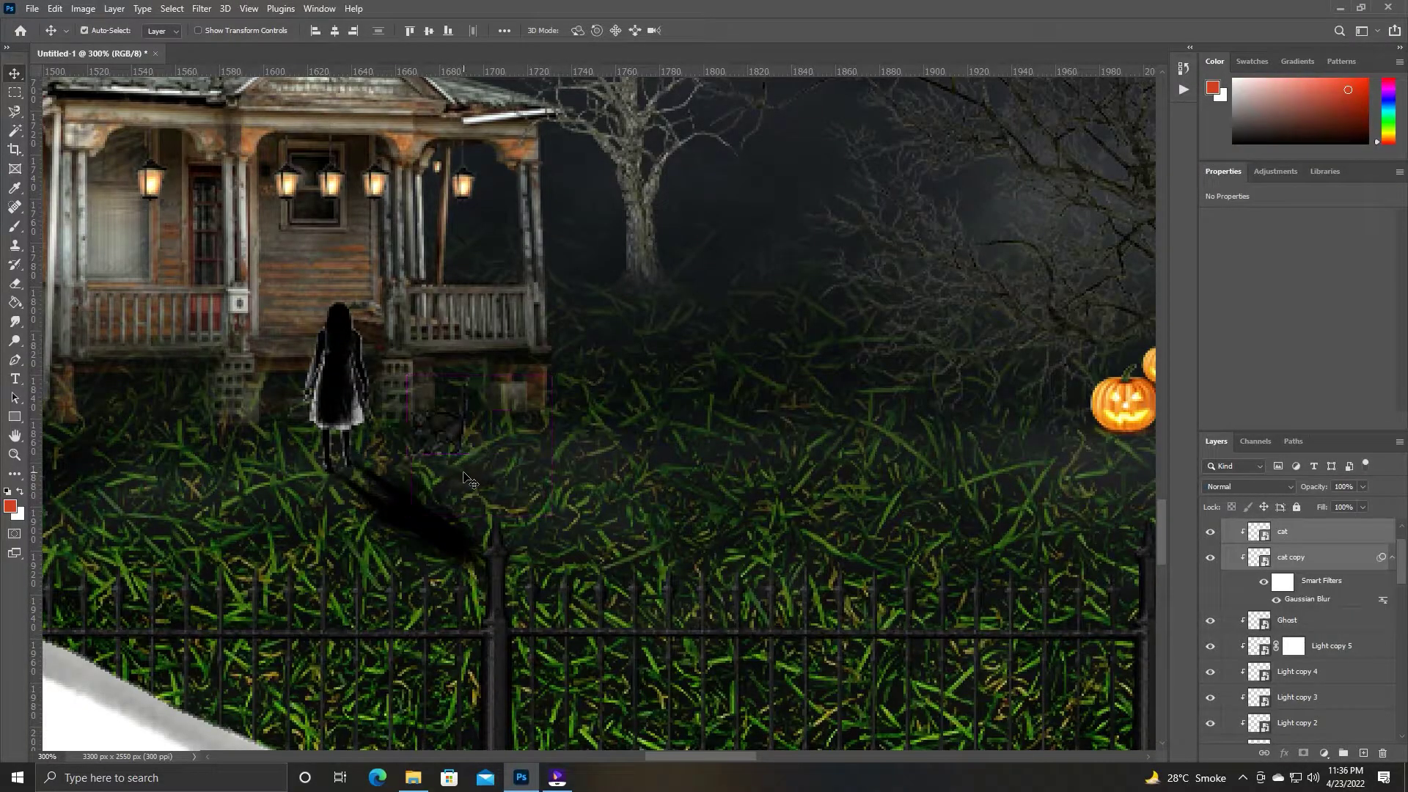
{"action": "key", "text": "ctrl+t"}
{"action": "key", "text": "Return"}
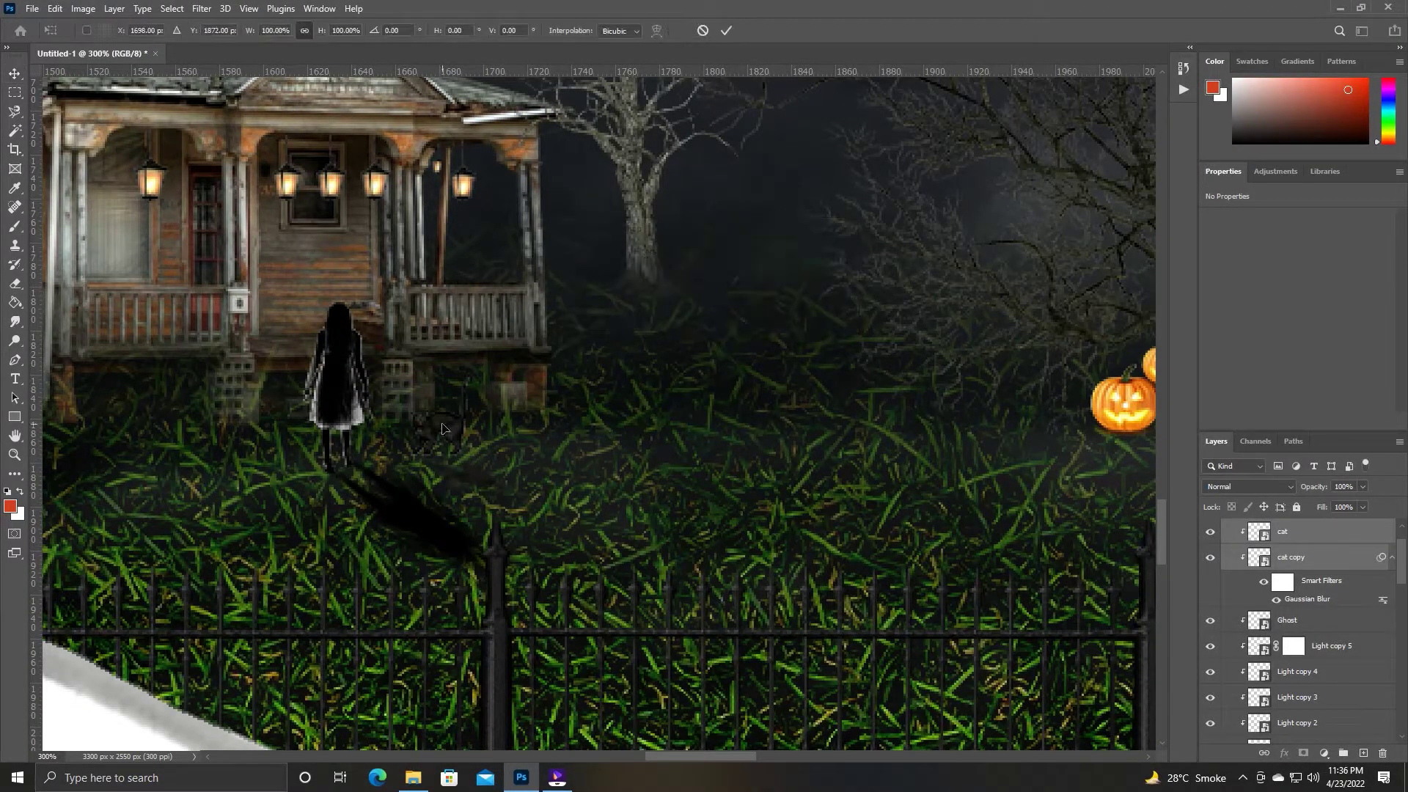
{"action": "left_click_drag", "start_coordinate": [480, 377], "coordinate": [481, 367]}
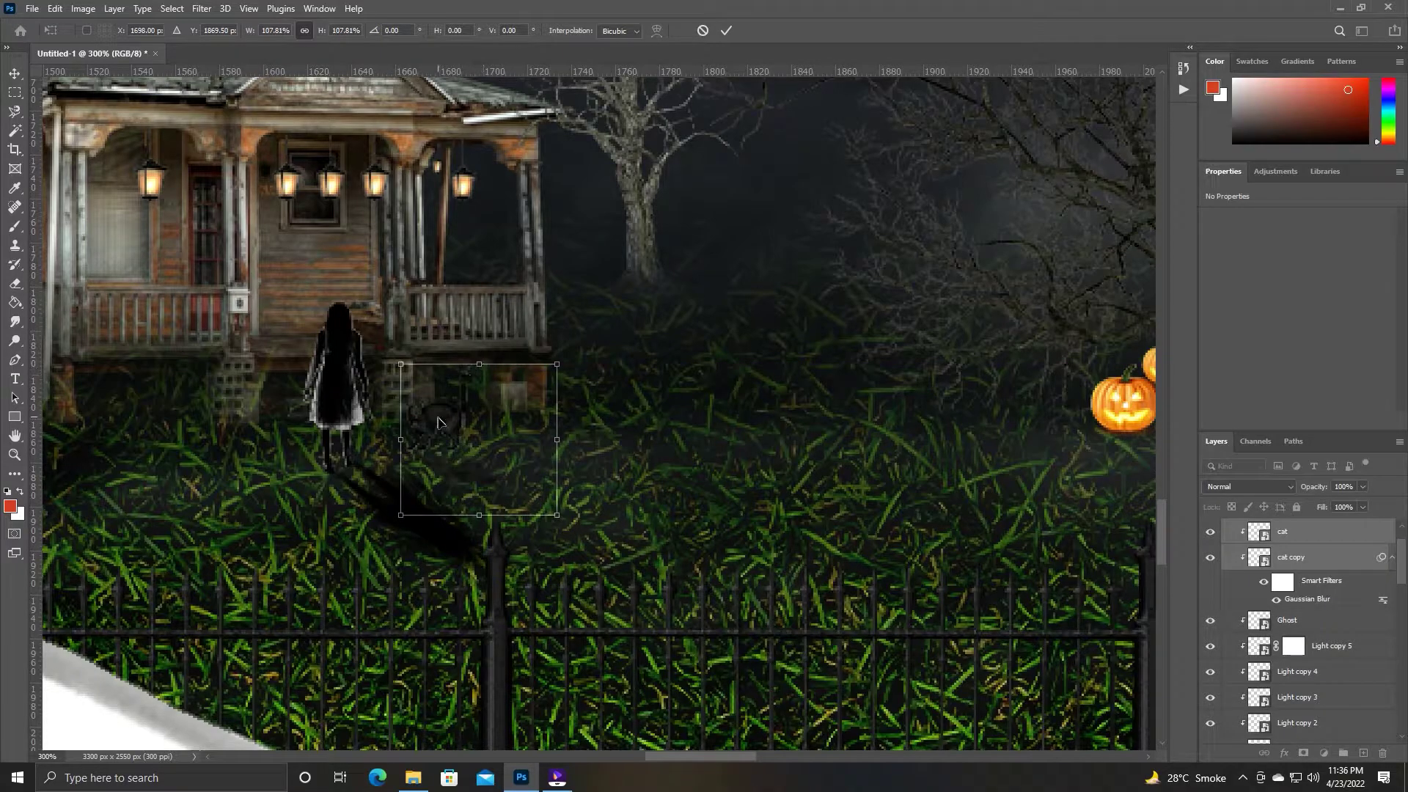
{"action": "key", "text": "Return"}
{"action": "scroll", "coordinate": [1298, 630], "scroll_direction": "down", "scroll_amount": 5}
{"action": "left_click", "coordinate": [1254, 696]}
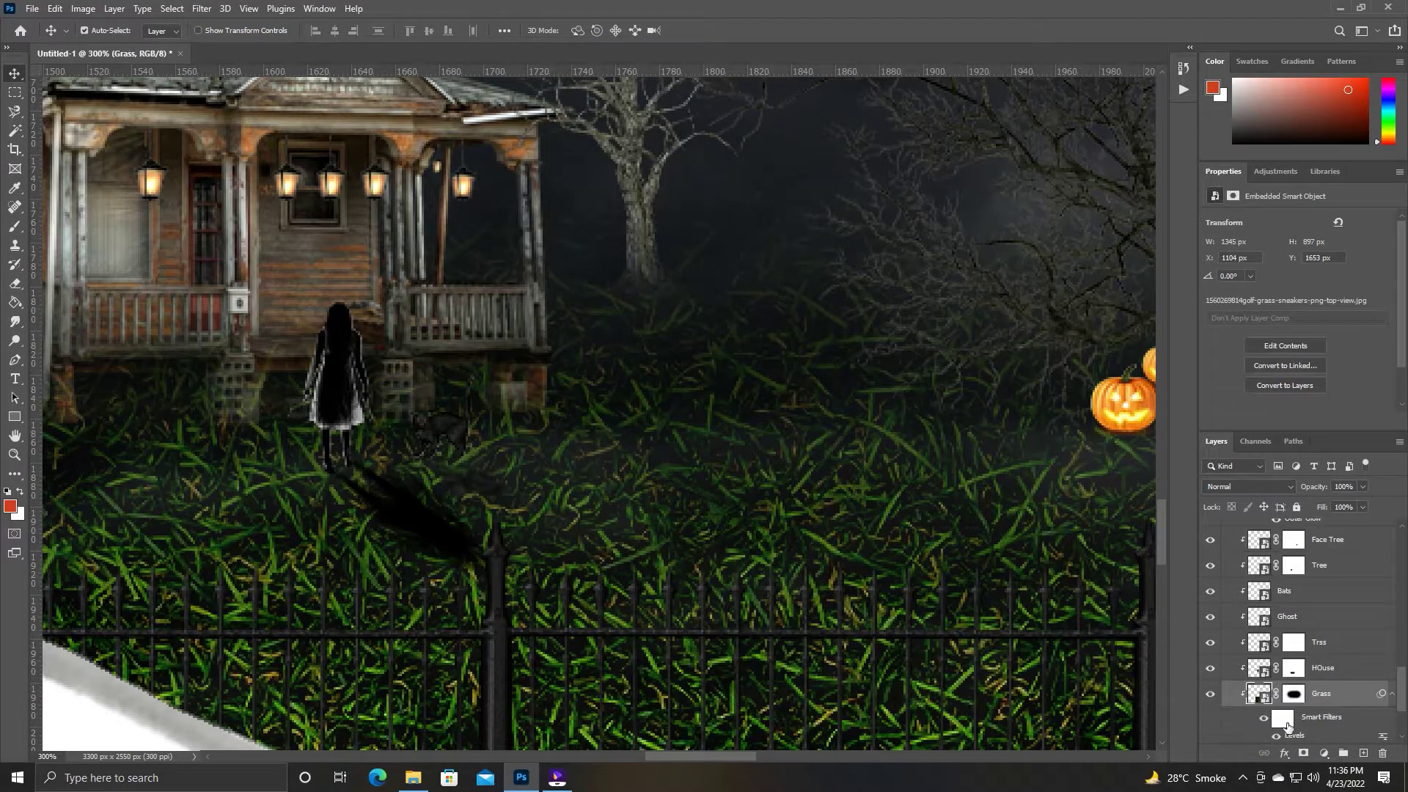
Hide the grass's Levels filter and move the whole bulb composite upward.
{"action": "left_click", "coordinate": [1276, 736]}
{"action": "key", "text": "ctrl+0"}
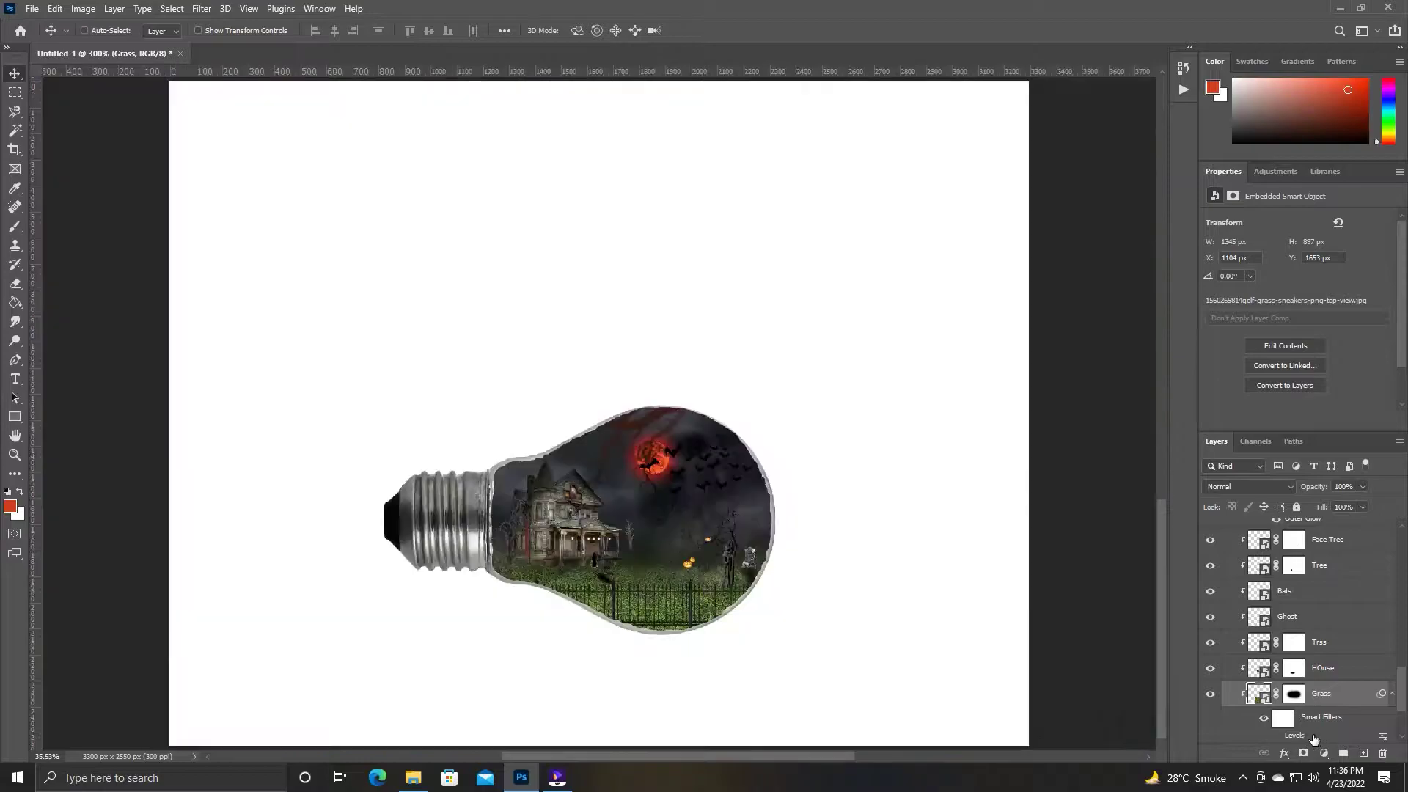
{"action": "left_click_drag", "start_coordinate": [274, 336], "coordinate": [828, 653]}
{"action": "left_click_drag", "start_coordinate": [448, 518], "coordinate": [442, 407]}
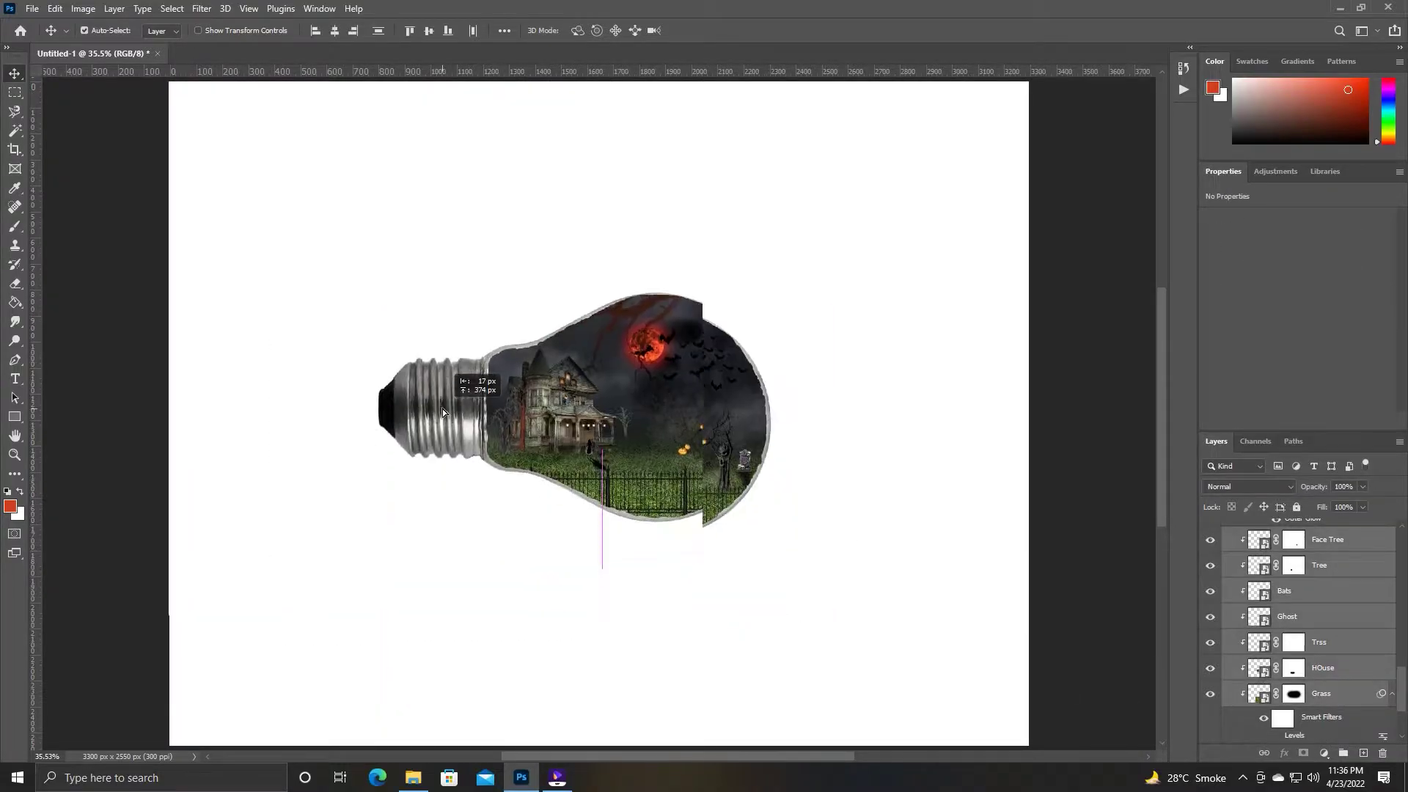
{"action": "key", "text": "ctrl+plus"}
{"action": "key", "text": "ctrl+plus"}
{"action": "key", "text": "ctrl+plus"}
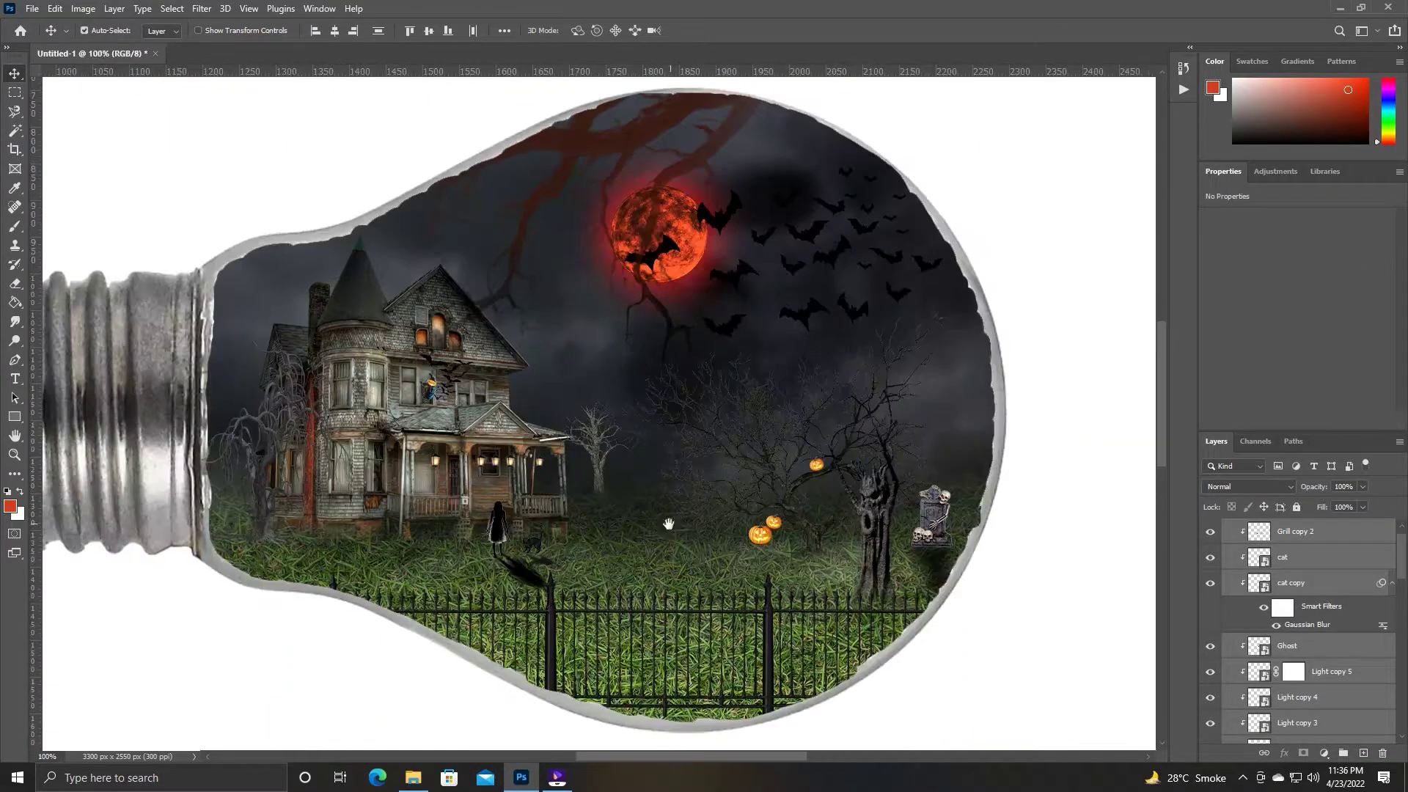
Add an empty Layer 2 above Grass and ready a brush.
{"action": "left_click", "coordinate": [669, 621]}
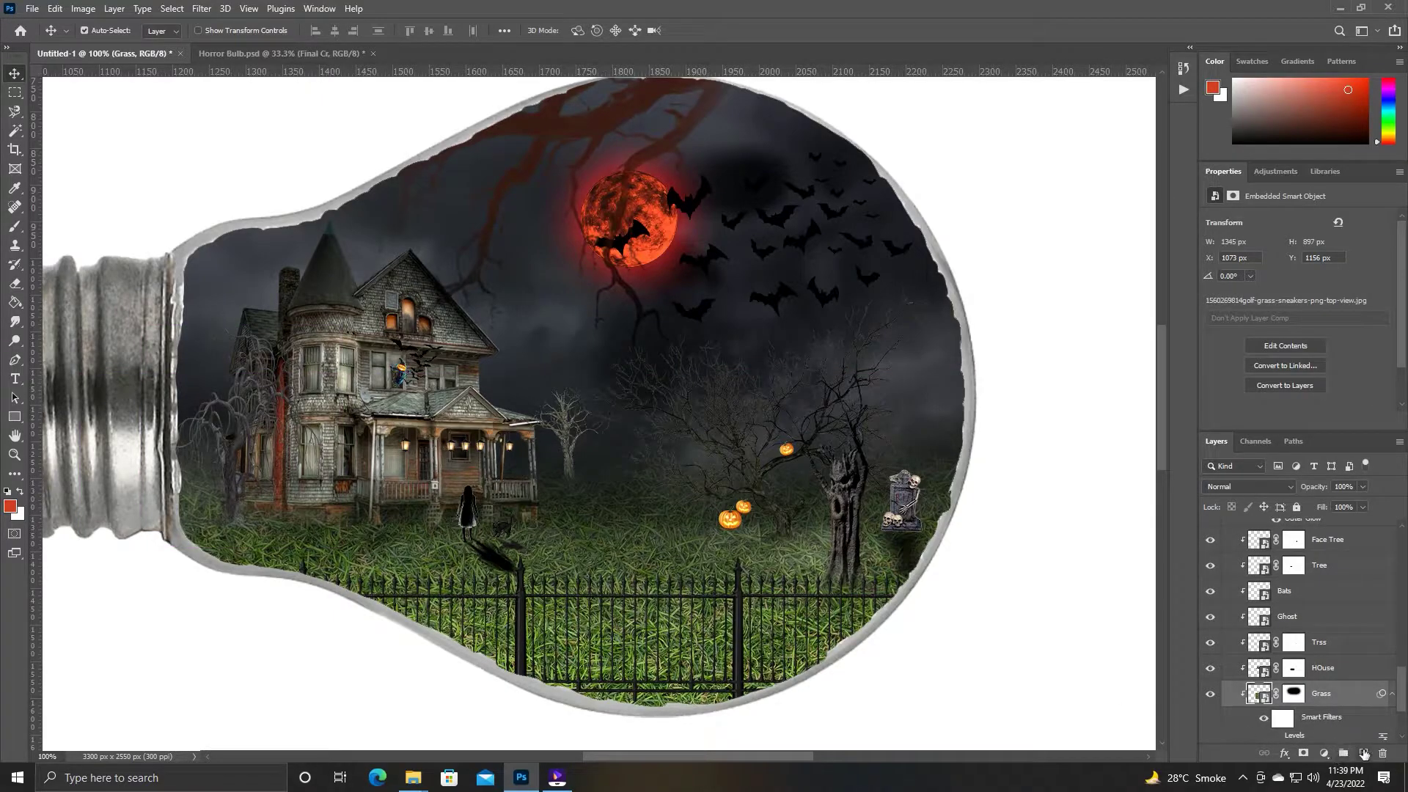
{"action": "left_click", "coordinate": [1363, 753]}
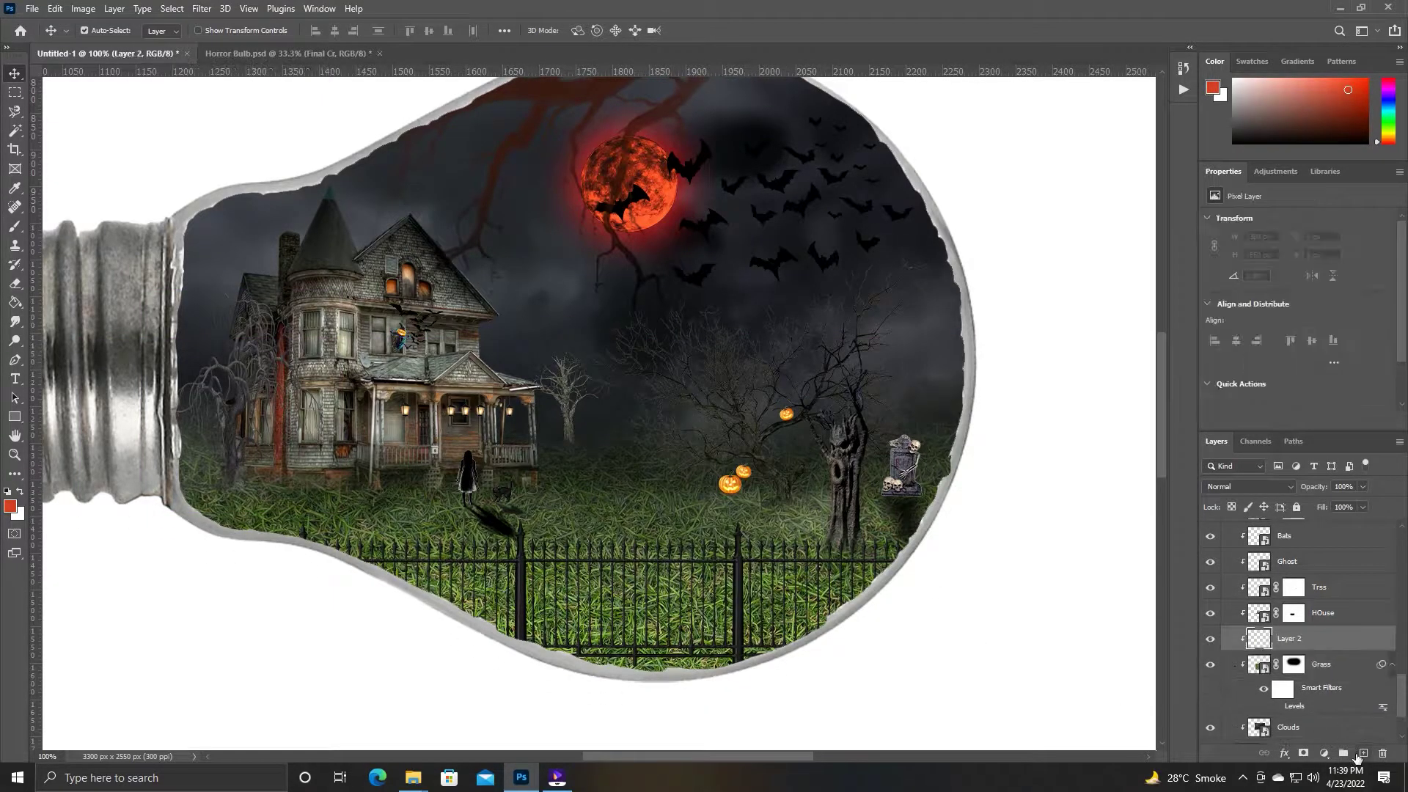
{"action": "key", "text": "b"}
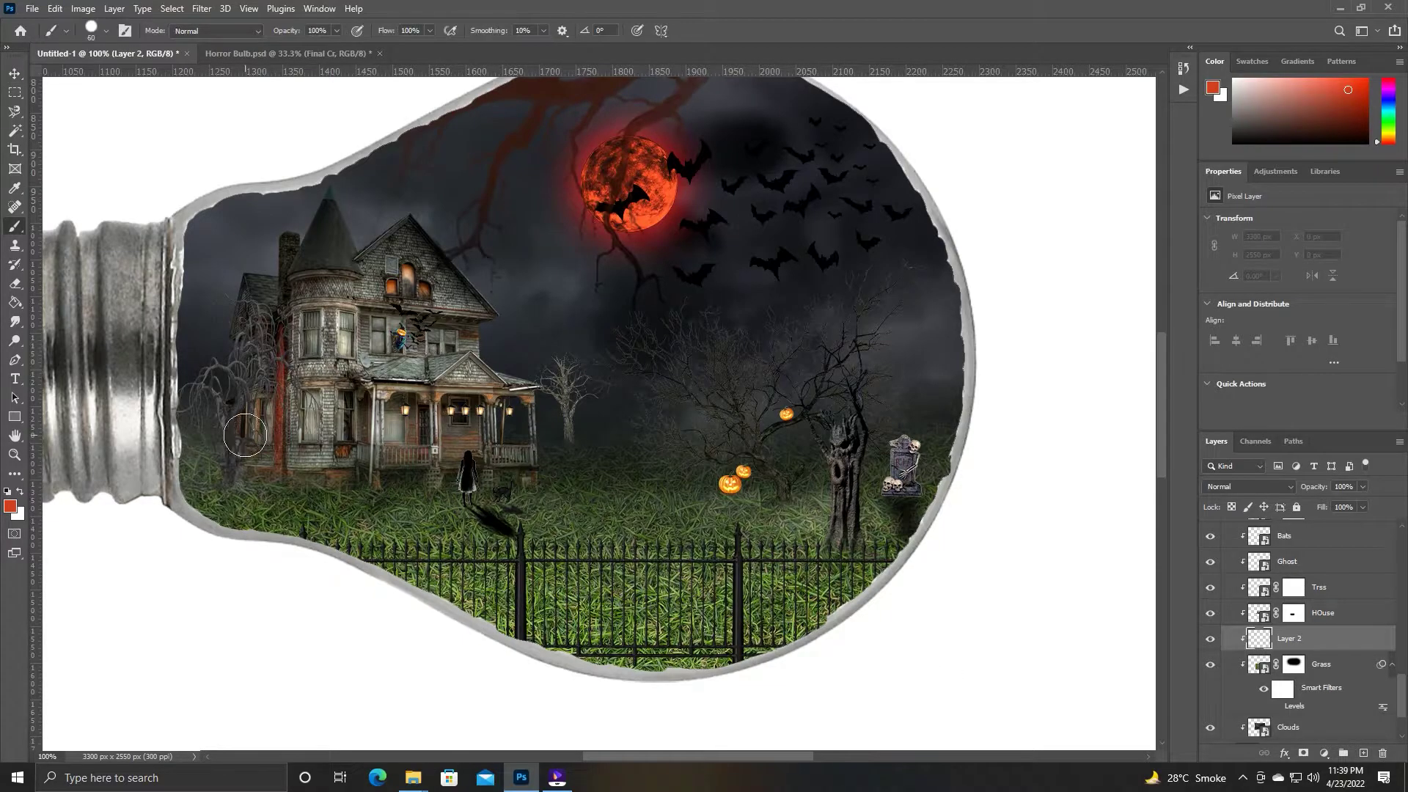
Paint soft white fog across the ground with a Soft Round brush.
{"action": "key", "text": "x"}
{"action": "left_click_drag", "start_coordinate": [191, 440], "coordinate": [350, 444]}
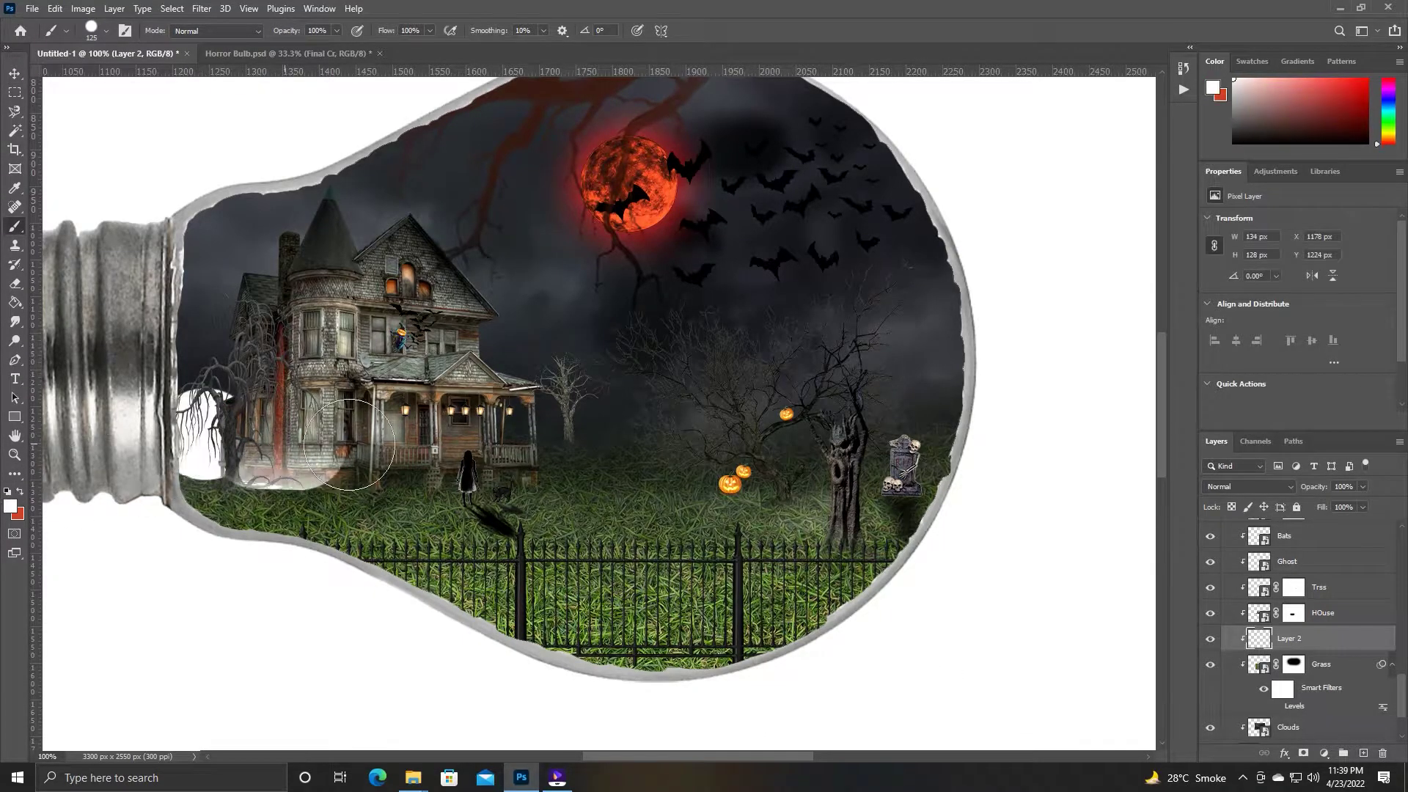
{"action": "key", "text": "ctrl+z"}
{"action": "right_click", "coordinate": [404, 469]}
{"action": "left_click", "coordinate": [486, 435]}
{"action": "mouse_move", "coordinate": [187, 459]}
{"action": "left_mouse_down"}
{"action": "mouse_move", "coordinate": [727, 466]}
{"action": "mouse_move", "coordinate": [991, 528]}
{"action": "left_mouse_up"}
Move the fog layer below Grass and stretch it taller.
{"action": "key", "text": "ctrl+bracketleft"}
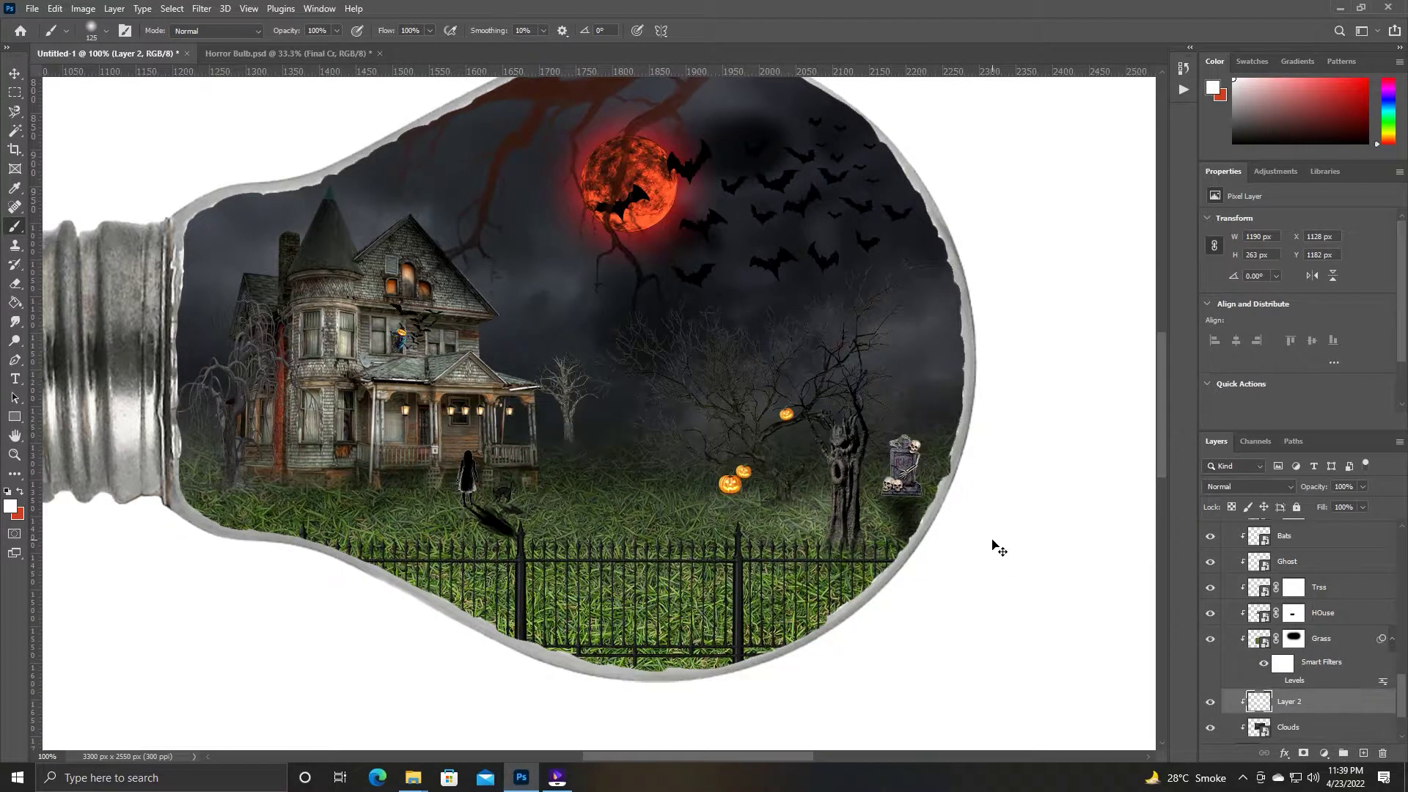
{"action": "key", "text": "ctrl+t"}
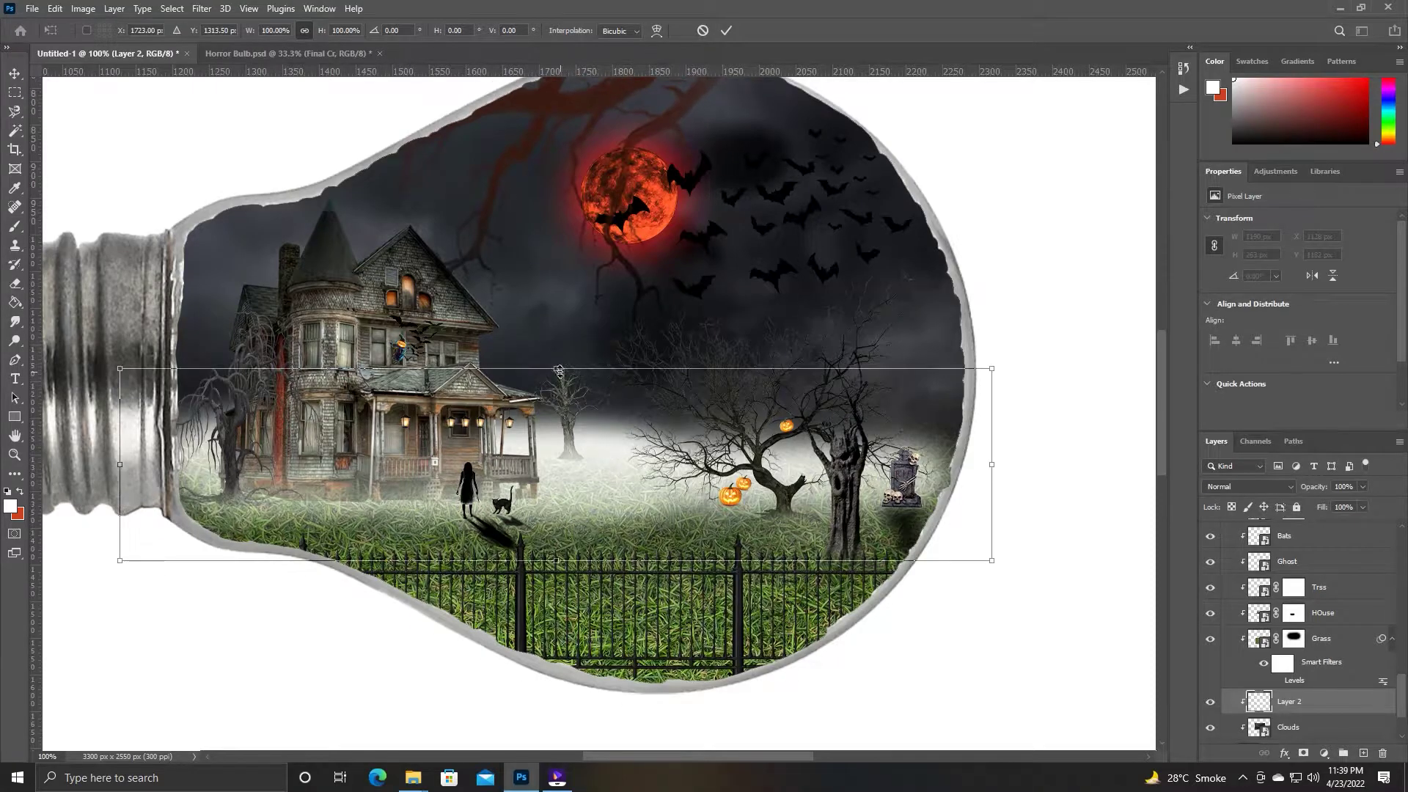
{"action": "left_click_drag", "start_coordinate": [560, 370], "coordinate": [565, 276]}
{"action": "key", "text": "Return"}
Fade the fog layer to 47% opacity and nudge it slightly right.
{"action": "key", "text": "b"}
{"action": "left_click_drag", "start_coordinate": [1317, 491], "coordinate": [1309, 490]}
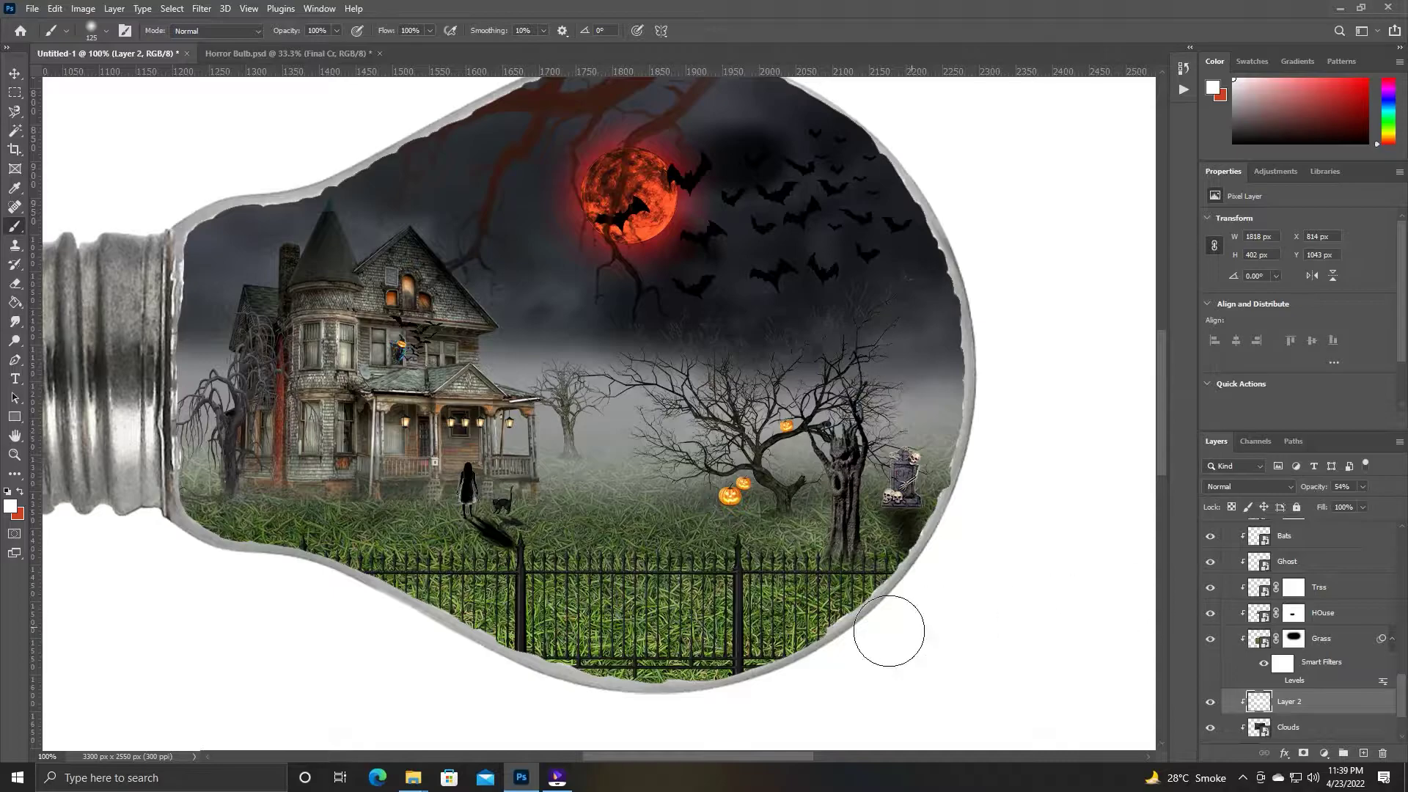
{"action": "left_click_drag", "start_coordinate": [1309, 491], "coordinate": [1320, 490]}
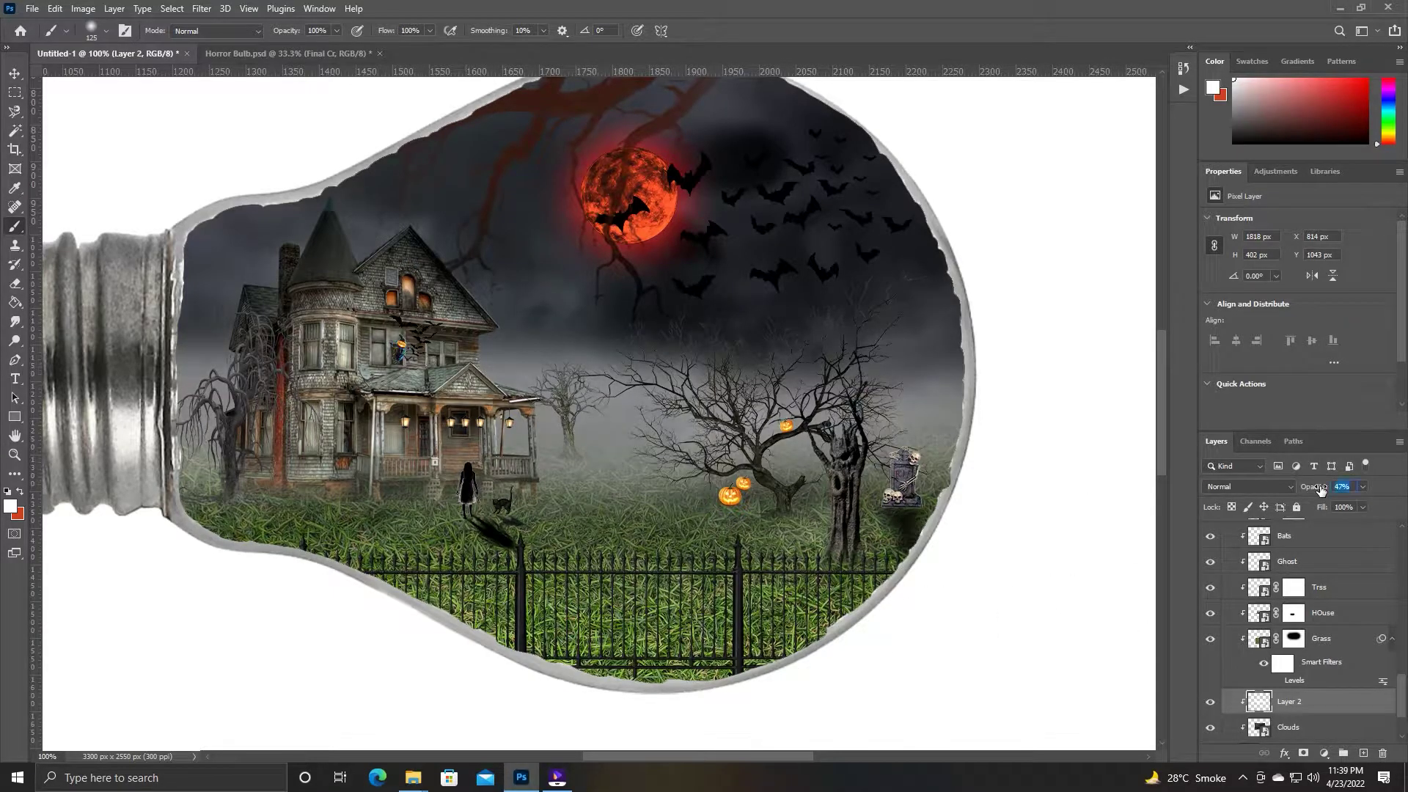
{"action": "key", "text": "v"}
{"action": "left_click_drag", "start_coordinate": [437, 439], "coordinate": [426, 473]}
{"action": "left_click_drag", "start_coordinate": [592, 467], "coordinate": [559, 488]}
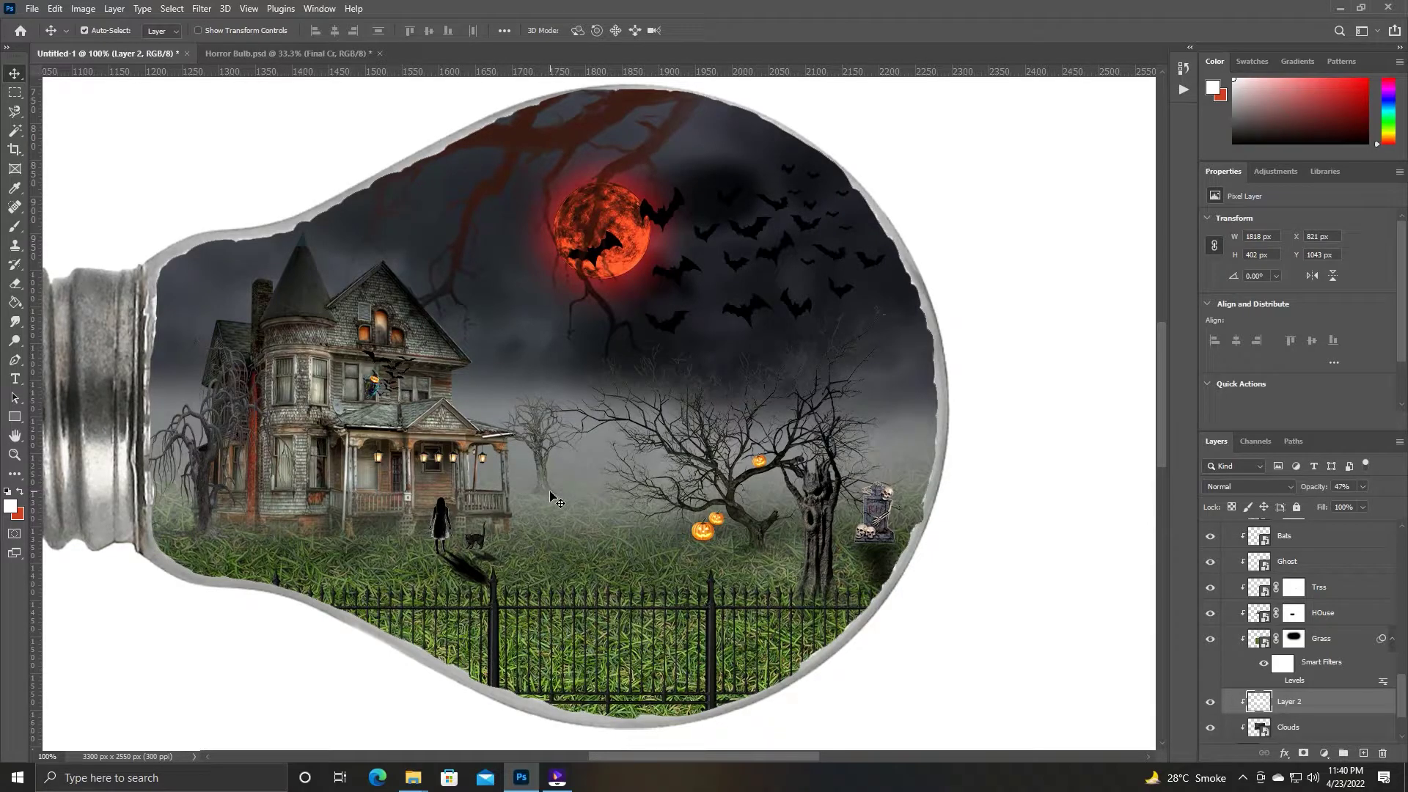
Duplicate the Face Tree layer and clip the copy to the scene.
{"action": "scroll", "coordinate": [795, 609], "scroll_direction": "up", "scroll_amount": 2}
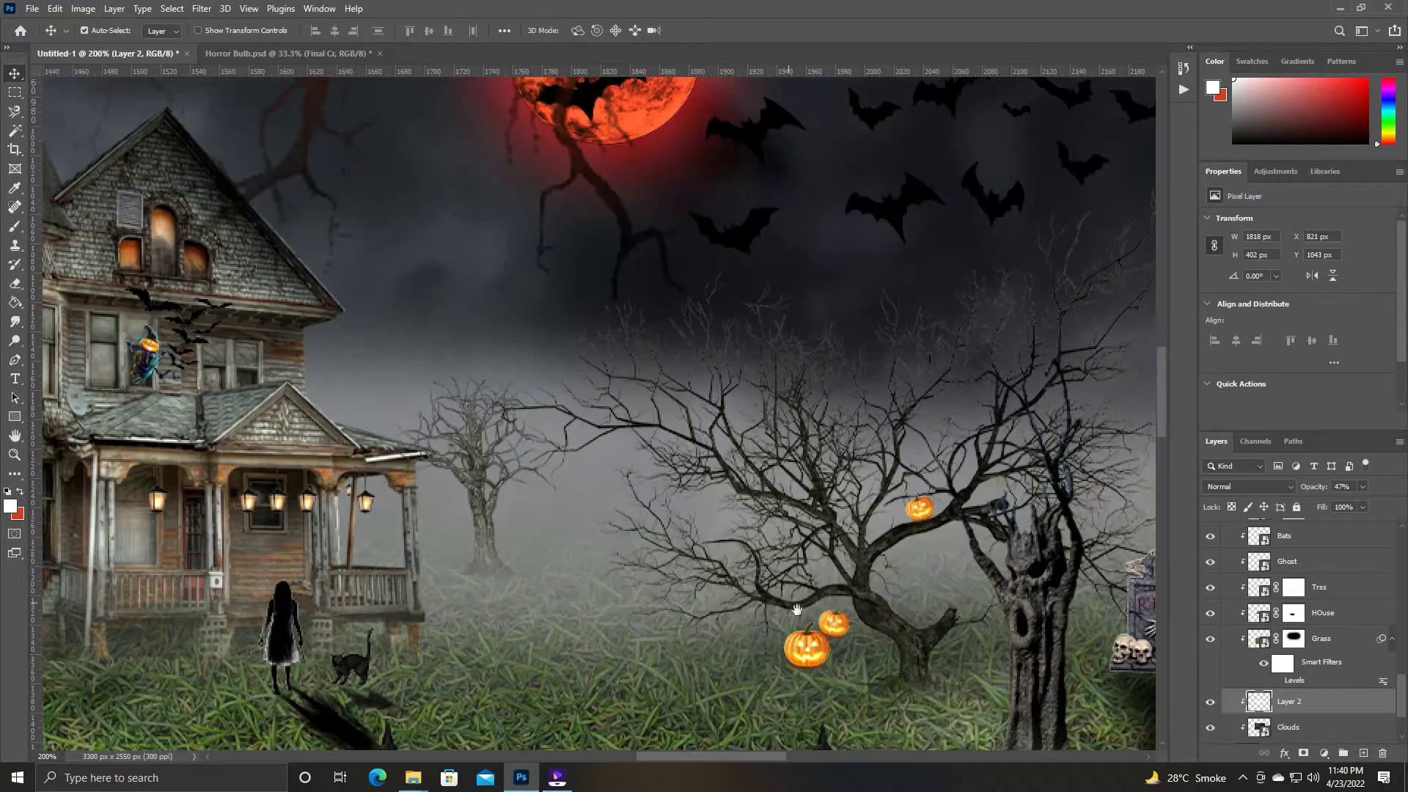
{"action": "left_click", "coordinate": [862, 529]}
{"action": "key", "text": "ctrl+j"}
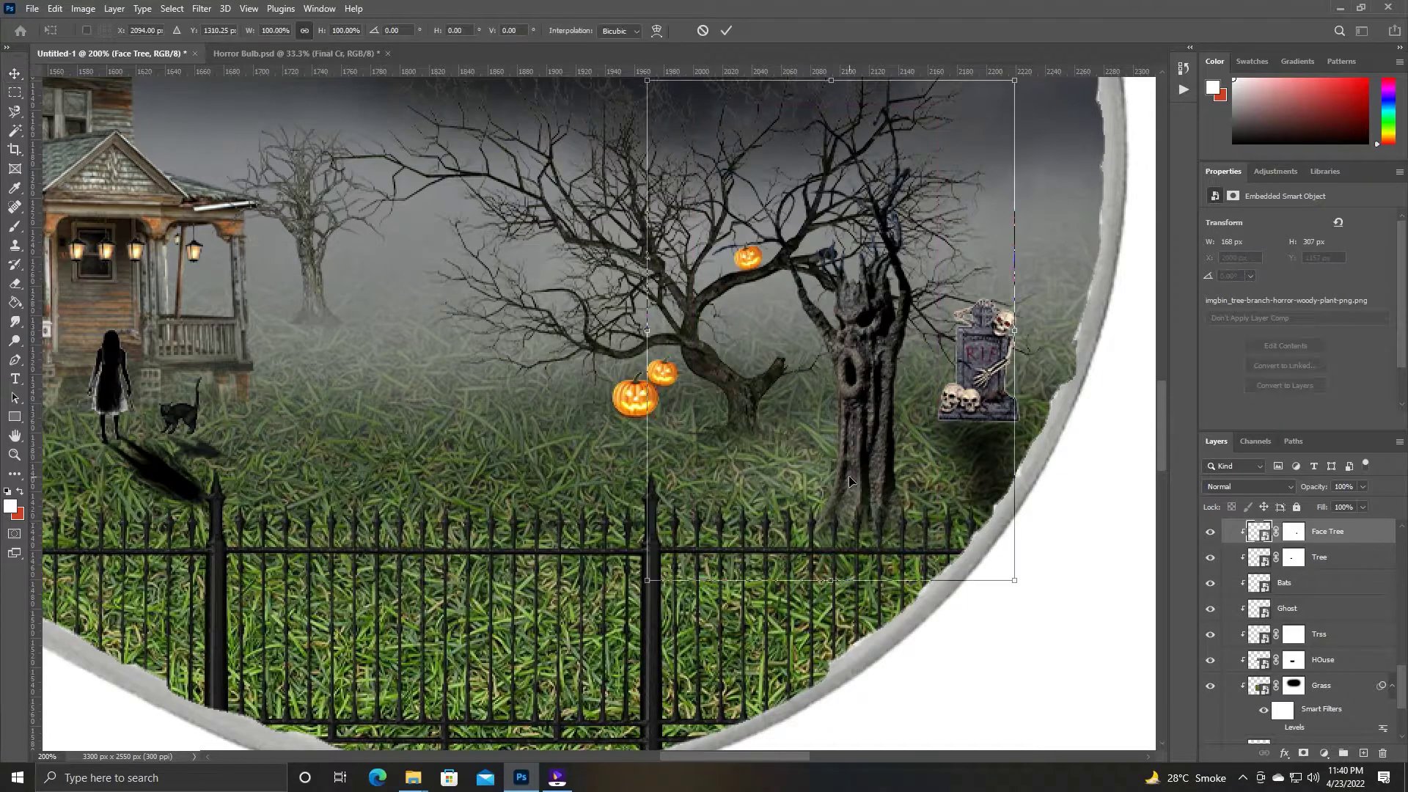
{"action": "right_click", "coordinate": [1339, 536]}
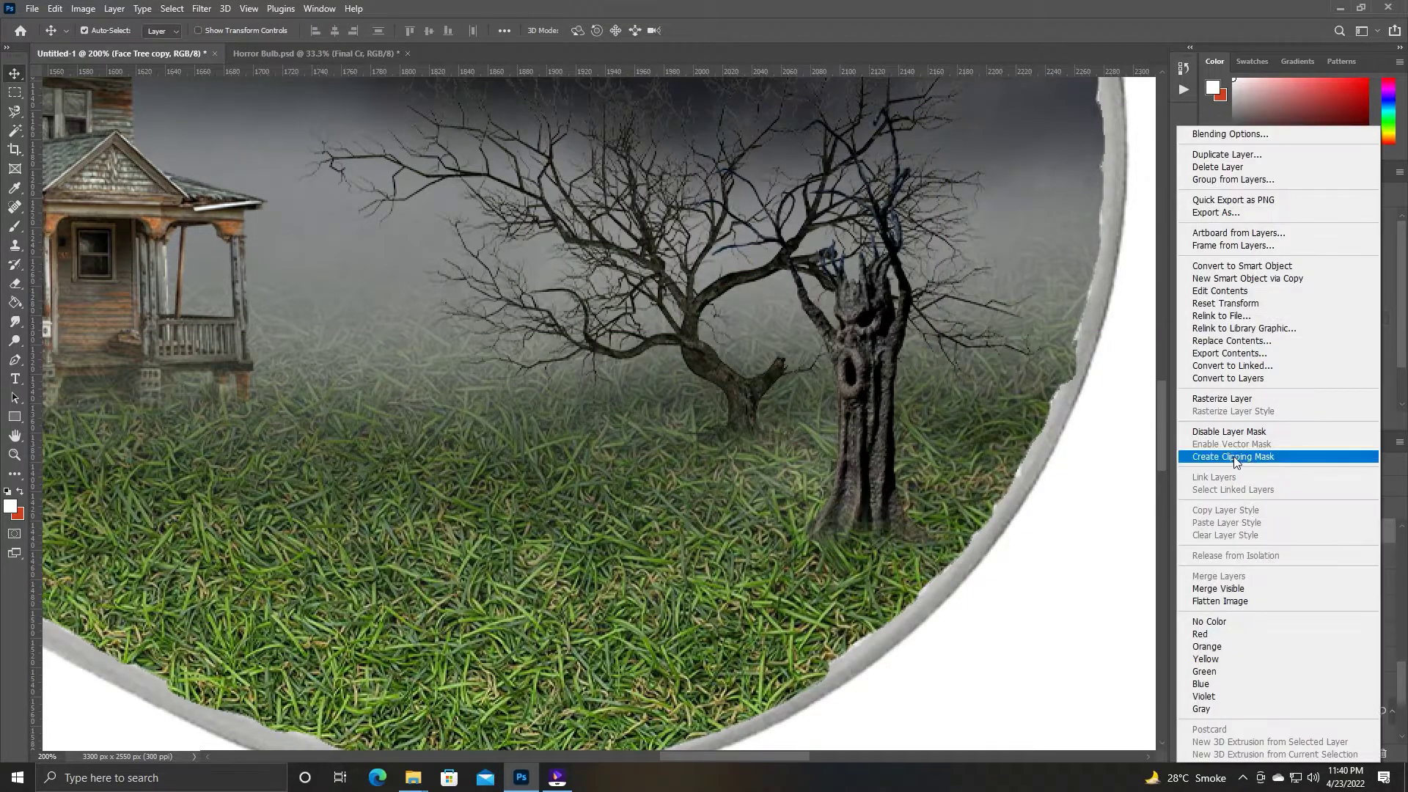
{"action": "left_click", "coordinate": [1276, 450]}
Squash and skew the face tree copy diagonally, flip it vertically and move it to the fence.
{"action": "key", "text": "ctrl+t"}
{"action": "left_click_drag", "start_coordinate": [831, 85], "coordinate": [154, 486]}
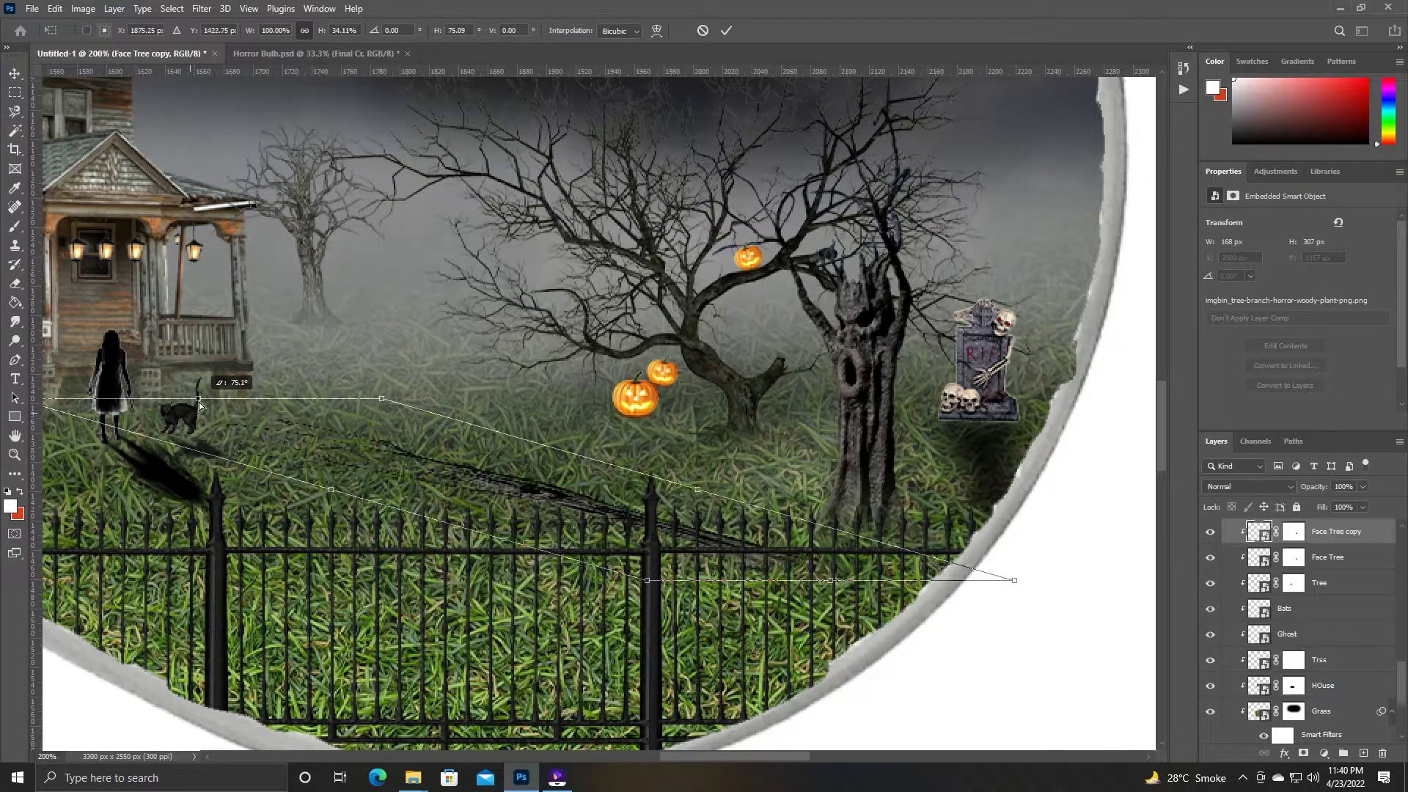
{"action": "left_click_drag", "start_coordinate": [154, 486], "coordinate": [327, 322]}
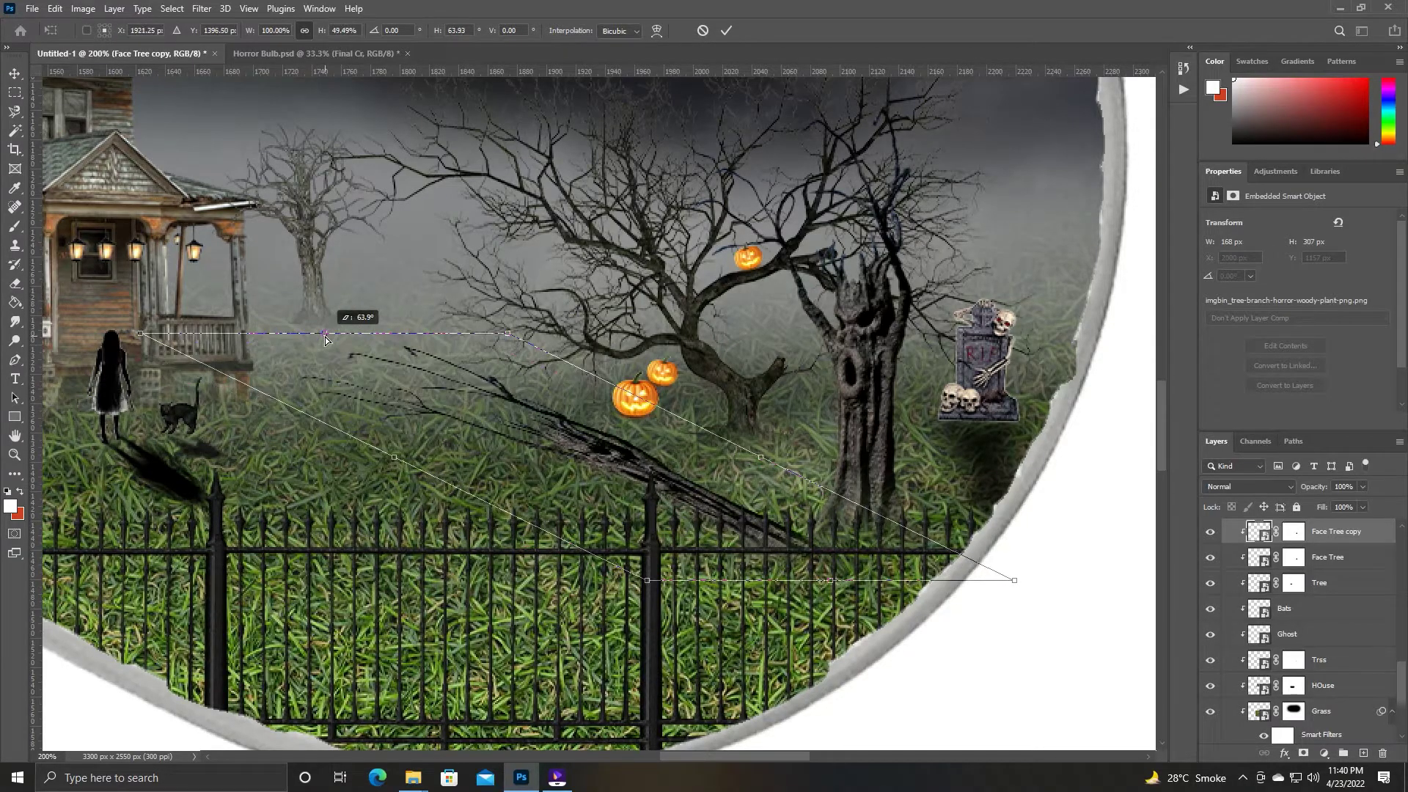
{"action": "left_click_drag", "start_coordinate": [642, 480], "coordinate": [680, 455]}
{"action": "right_click", "coordinate": [674, 446]}
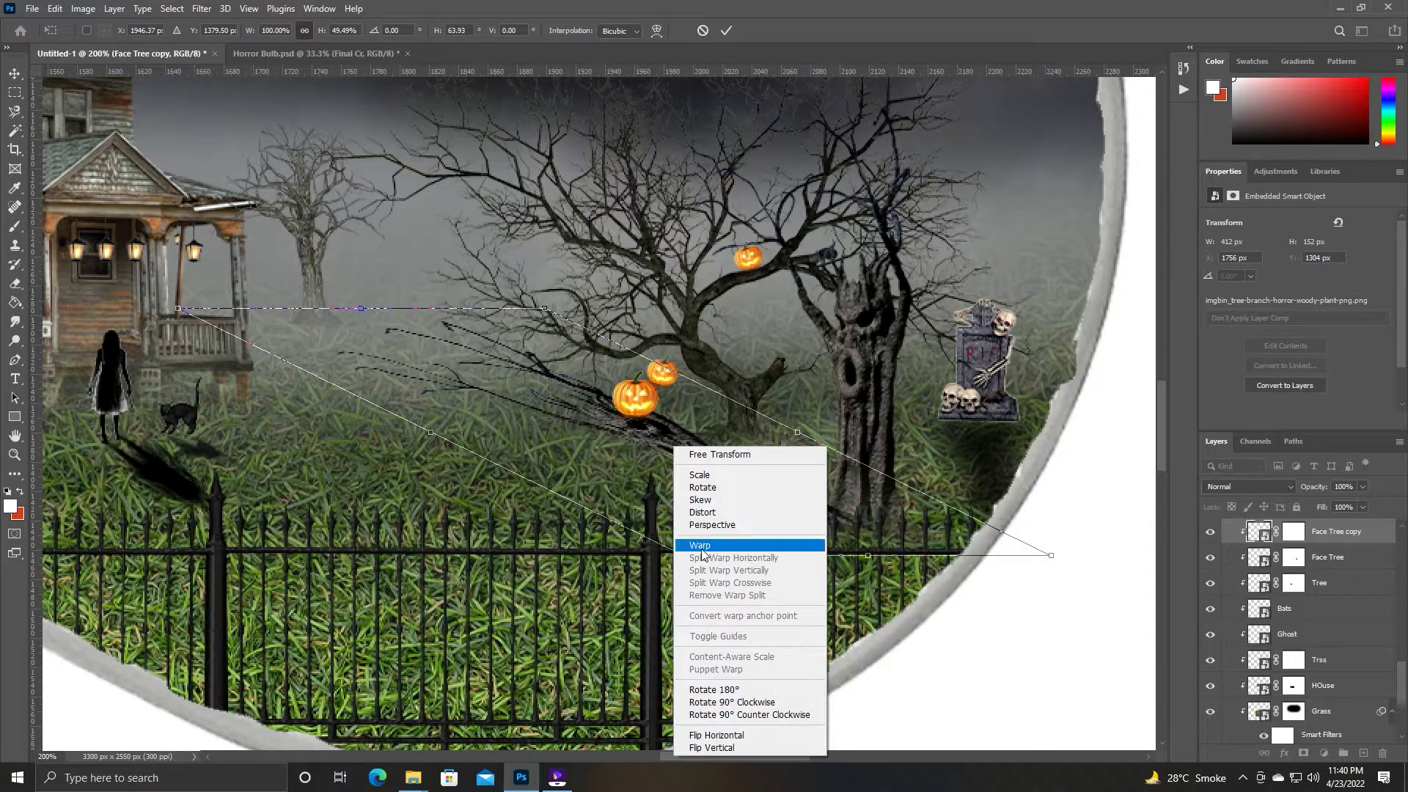
{"action": "left_click", "coordinate": [712, 747]}
{"action": "left_click_drag", "start_coordinate": [741, 433], "coordinate": [749, 619]}
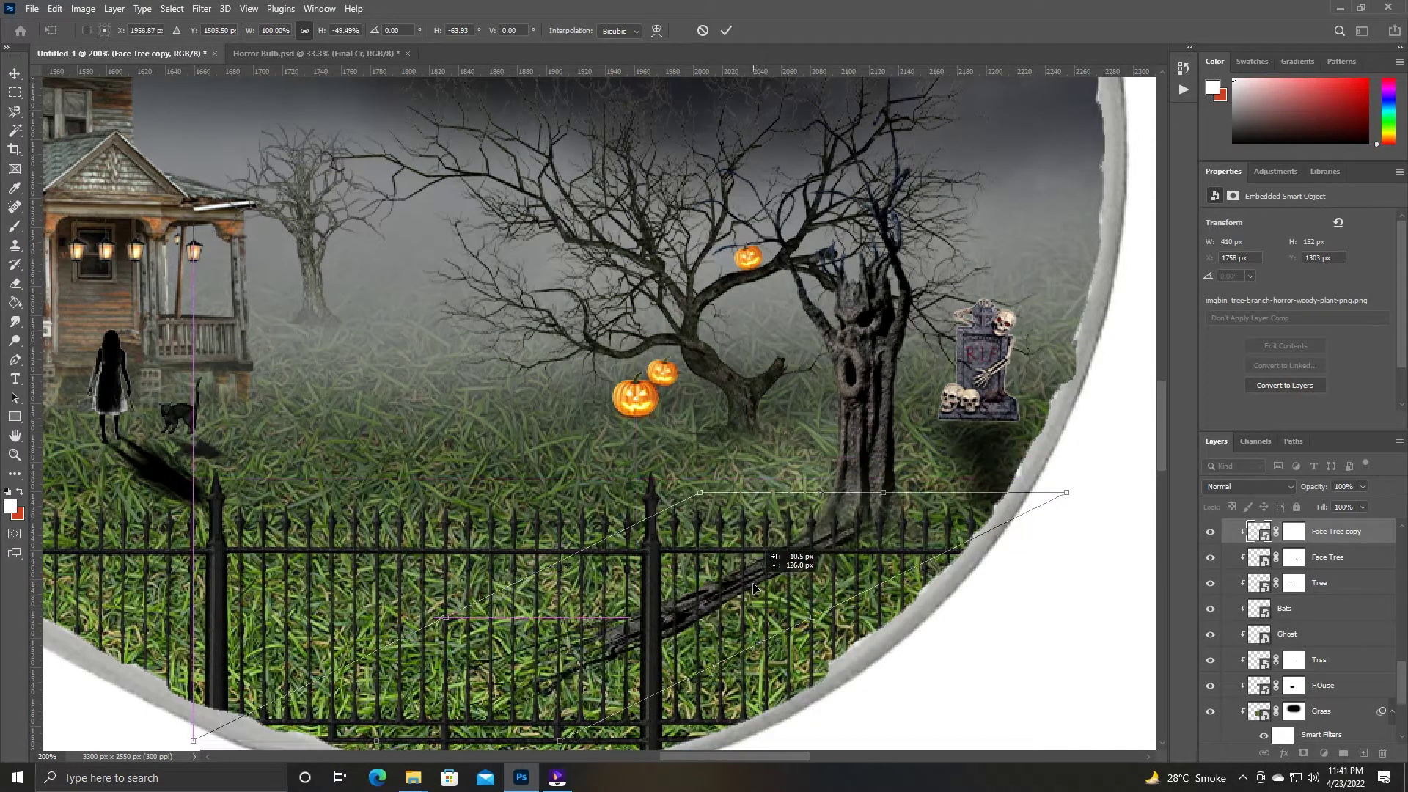
{"action": "key", "text": "Return"}
Gaussian-blur the face tree shadow, then duplicate the large pumpkin tree (Trss) layer.
{"action": "left_click", "coordinate": [201, 8]}
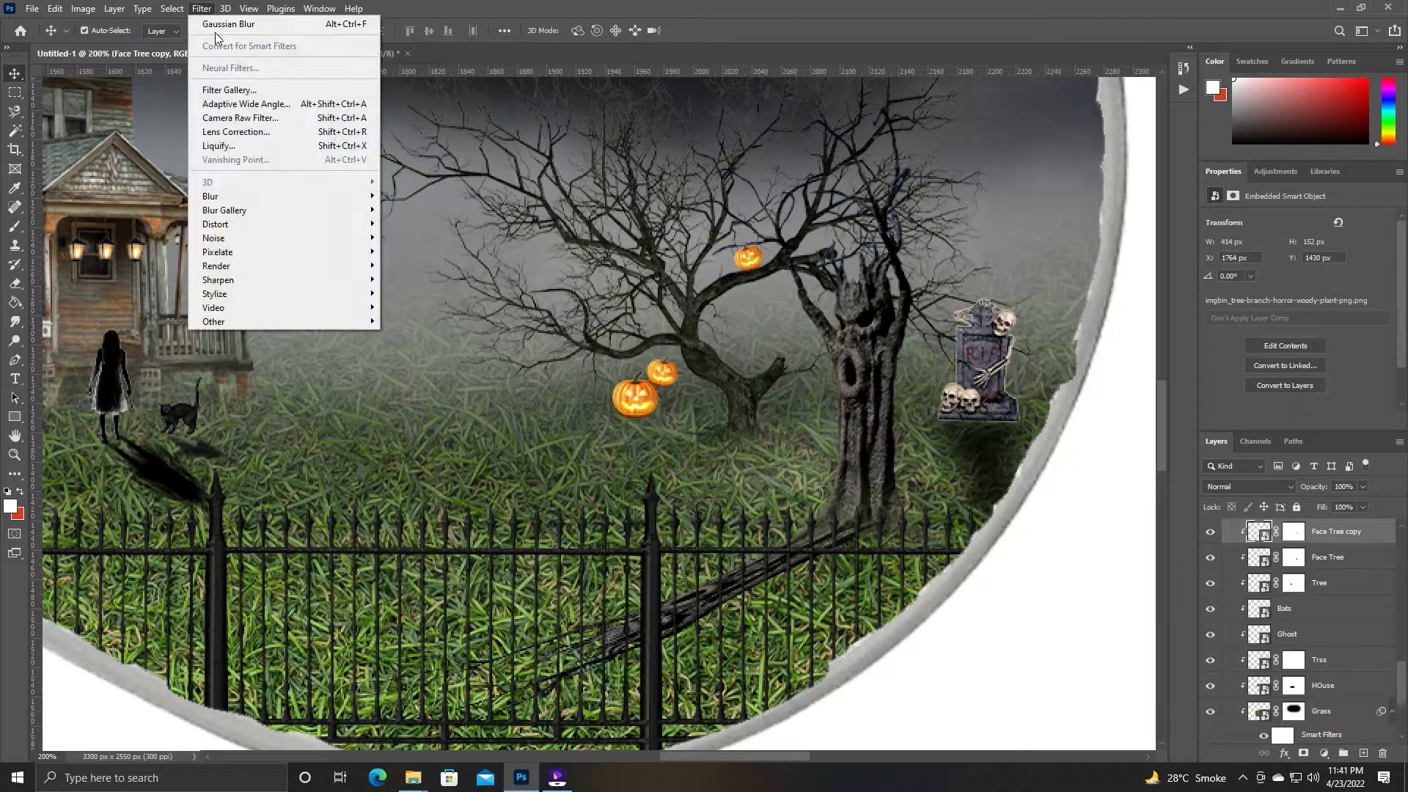
{"action": "left_click", "coordinate": [469, 145]}
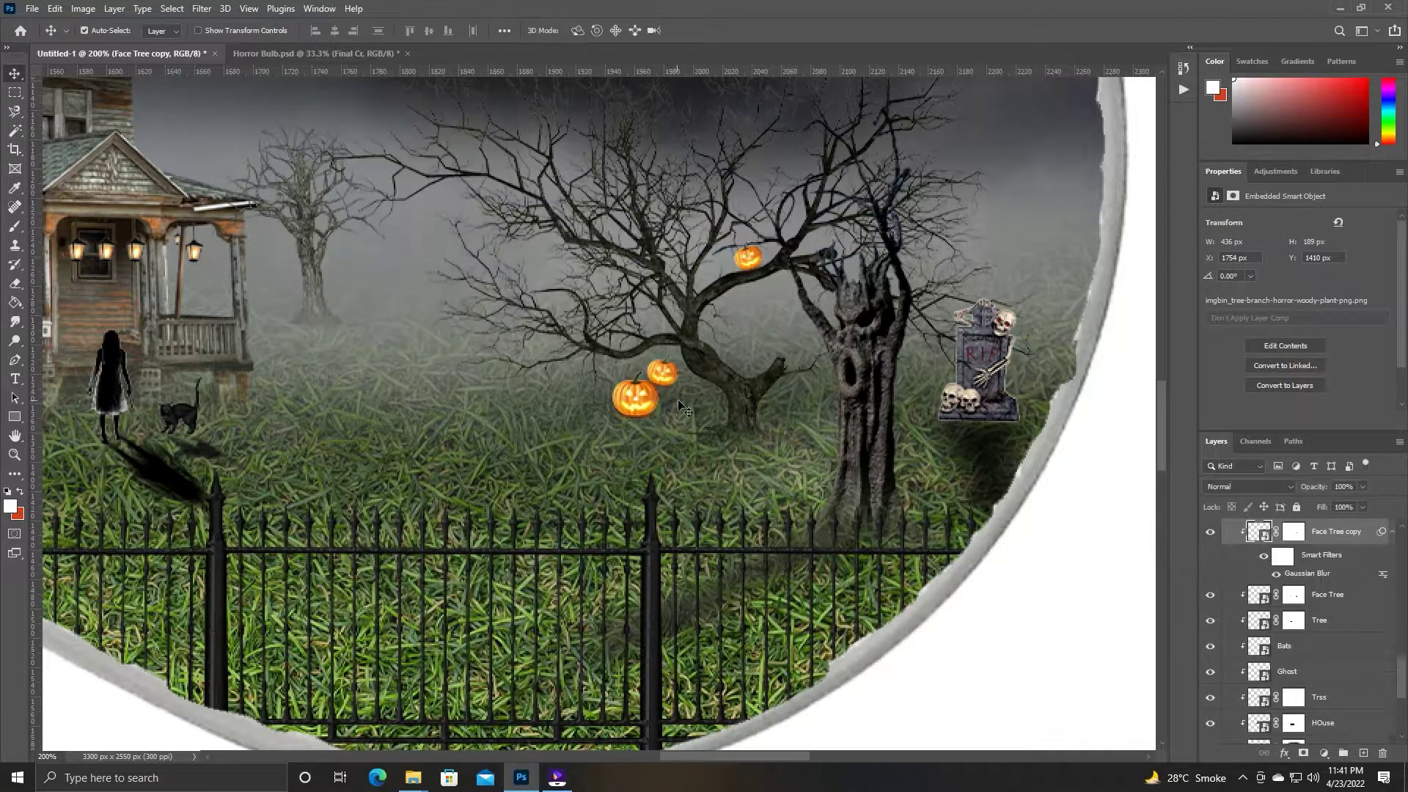
{"action": "left_click", "coordinate": [1351, 701]}
{"action": "key", "text": "ctrl+j"}
Clip the Trss copy to the scene and squash and skew it flat.
{"action": "right_click", "coordinate": [1351, 705]}
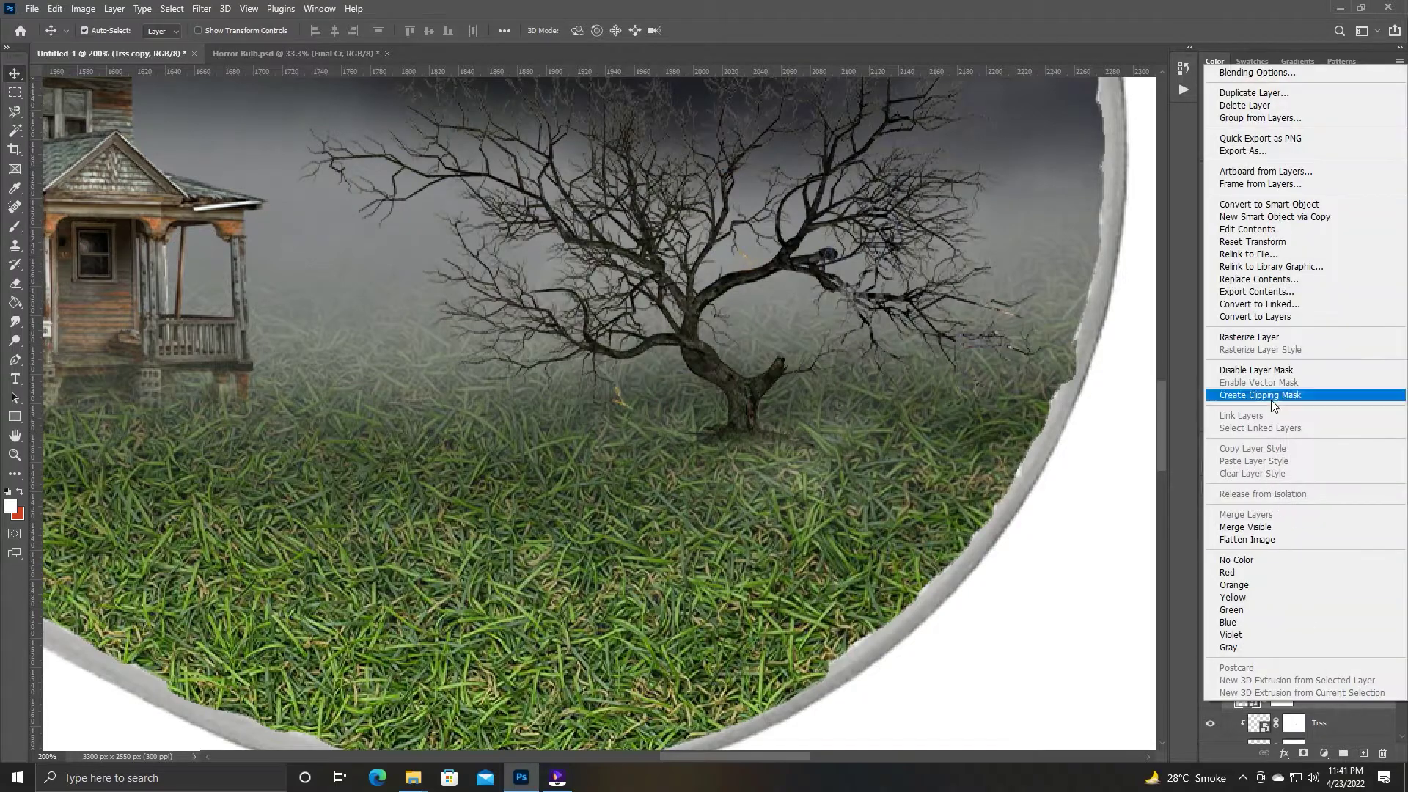
{"action": "left_click", "coordinate": [1247, 400]}
{"action": "key", "text": "ctrl+t"}
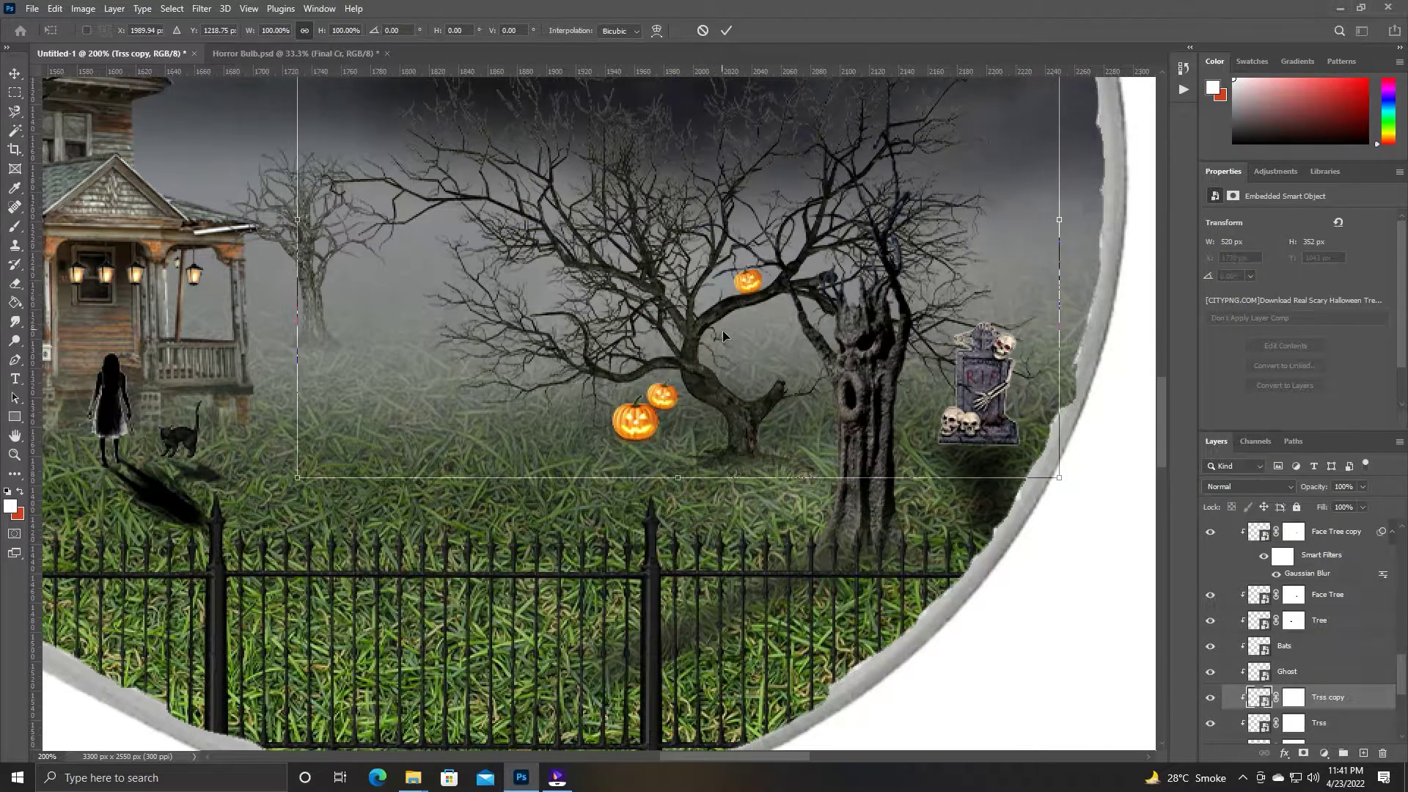
{"action": "key", "text": "ctrl+minus"}
{"action": "mouse_move", "coordinate": [652, 189]}
{"action": "left_mouse_down"}
{"action": "mouse_move", "coordinate": [547, 416]}
{"action": "mouse_move", "coordinate": [465, 378]}
{"action": "left_mouse_up"}
{"action": "key", "text": "Return"}
Flip the squashed tree copy vertically and move it down and slightly right.
{"action": "right_click", "coordinate": [538, 414]}
{"action": "key", "text": "Escape"}
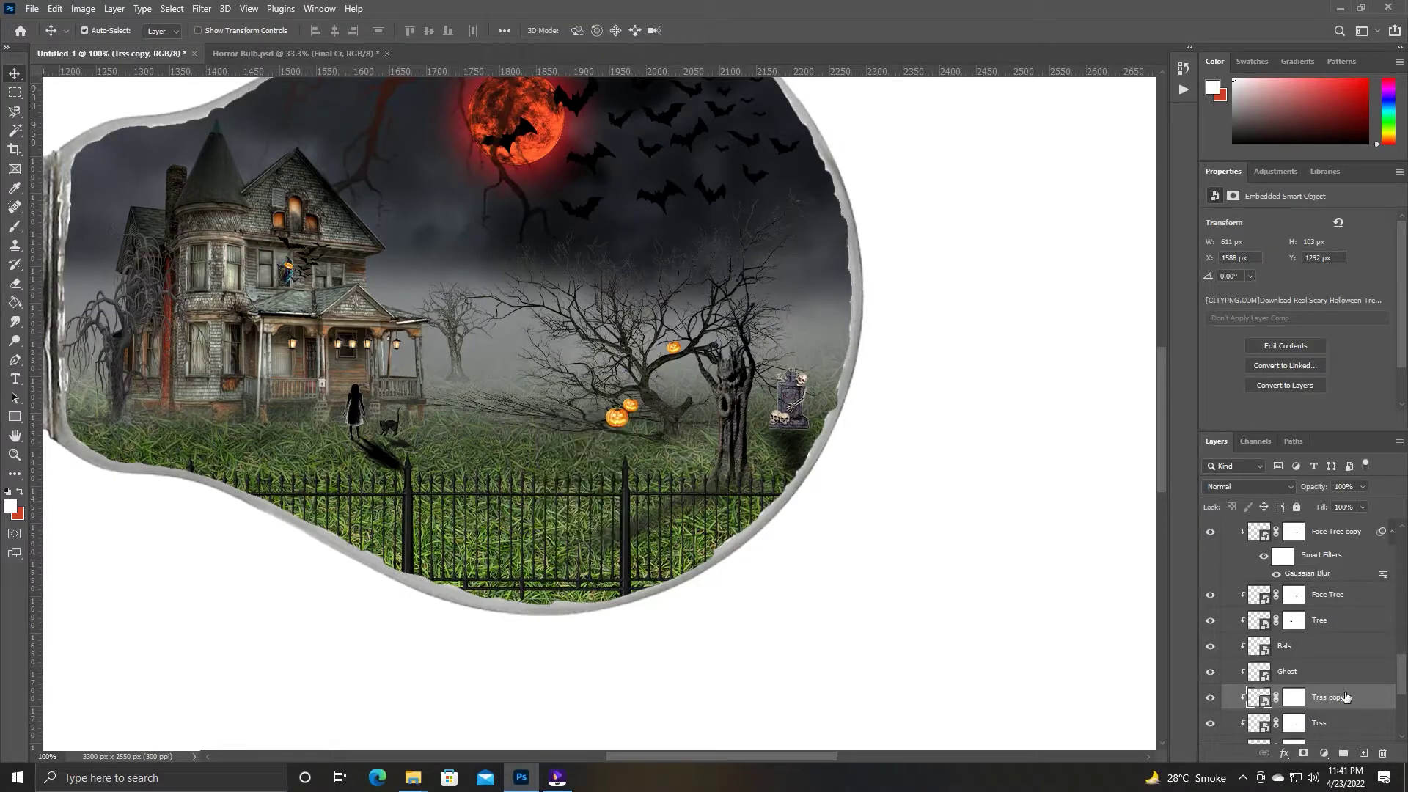
{"action": "key", "text": "ctrl+t"}
{"action": "right_click", "coordinate": [538, 422]}
{"action": "left_click", "coordinate": [608, 726]}
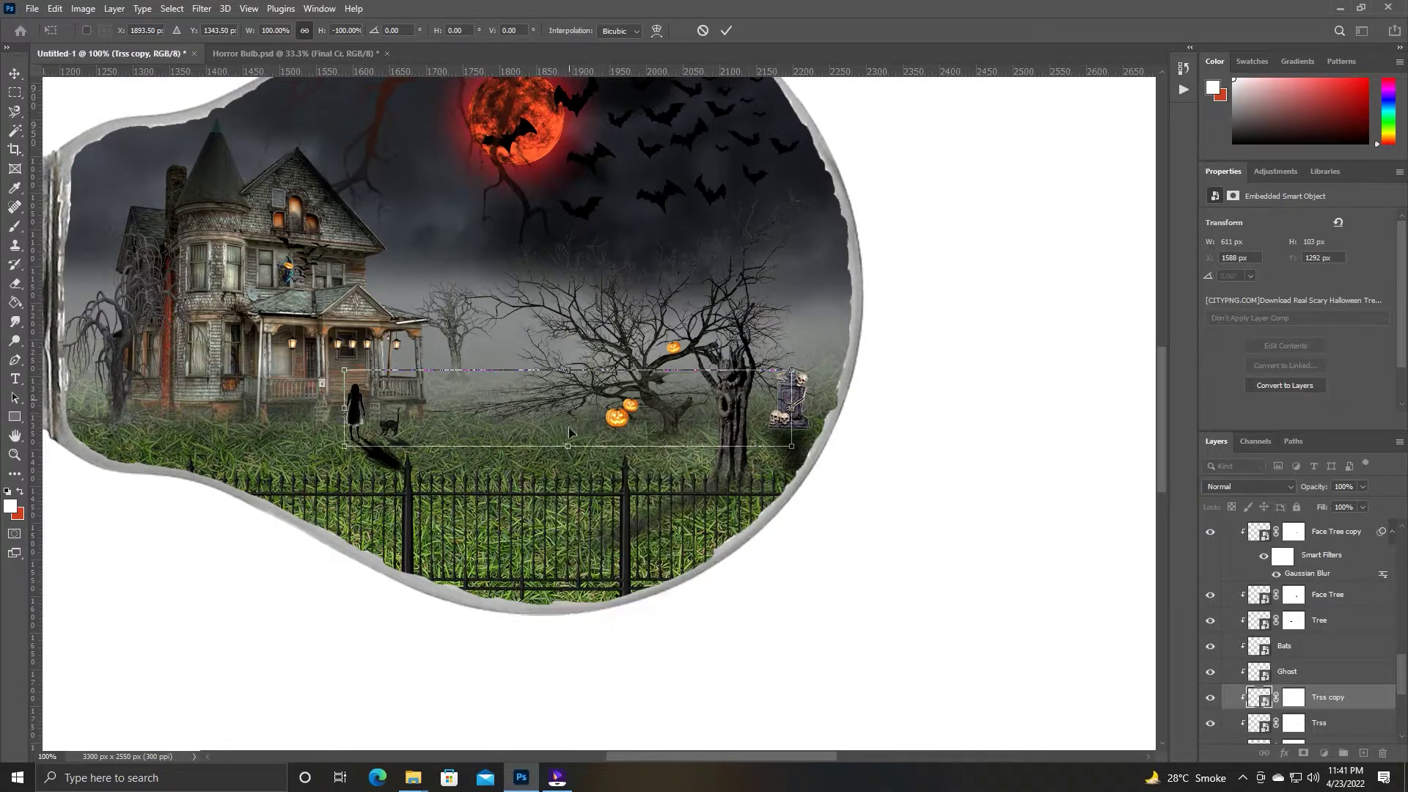
{"action": "mouse_move", "coordinate": [569, 431]}
{"action": "left_mouse_down"}
{"action": "mouse_move", "coordinate": [644, 508]}
{"action": "mouse_move", "coordinate": [706, 540]}
{"action": "left_mouse_up"}
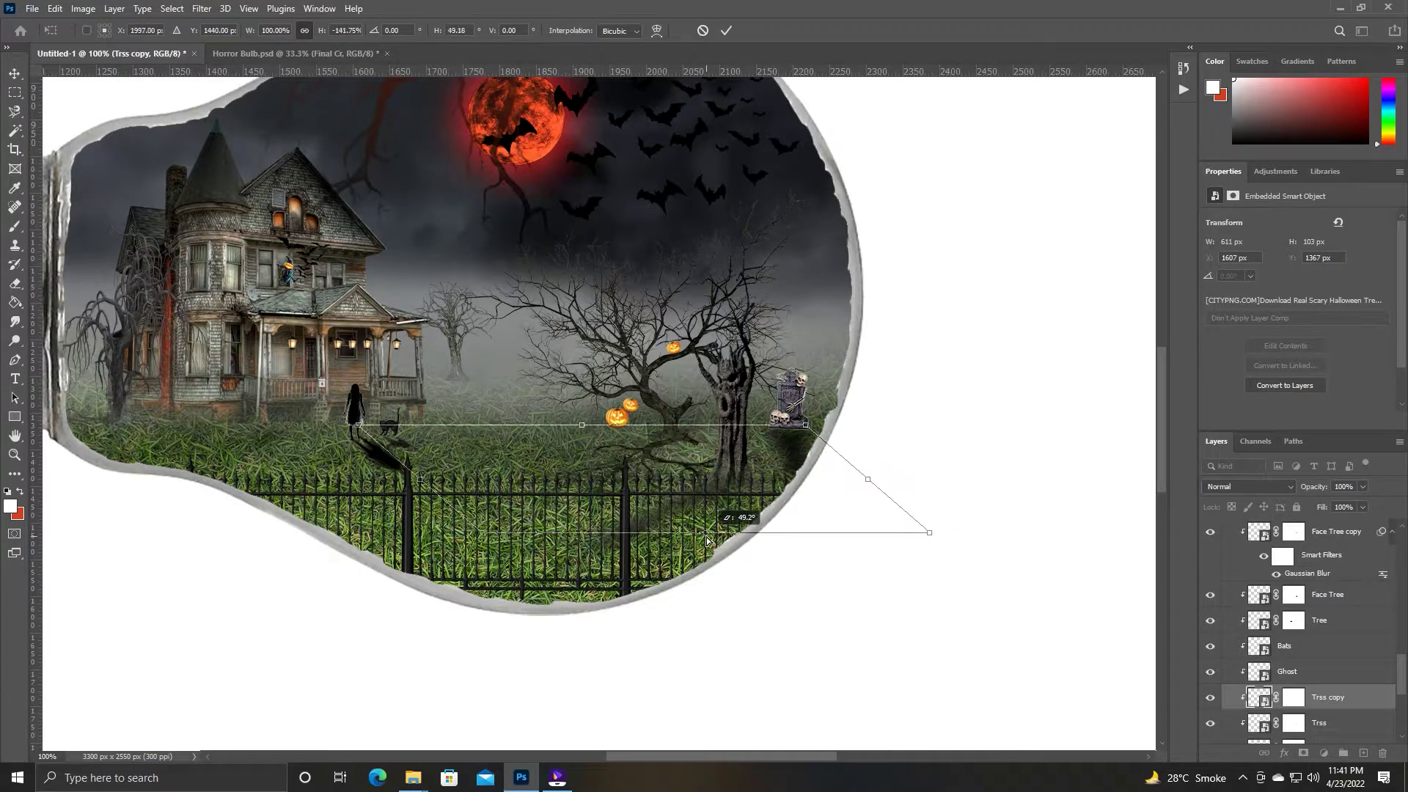
{"action": "key", "text": "Return"}
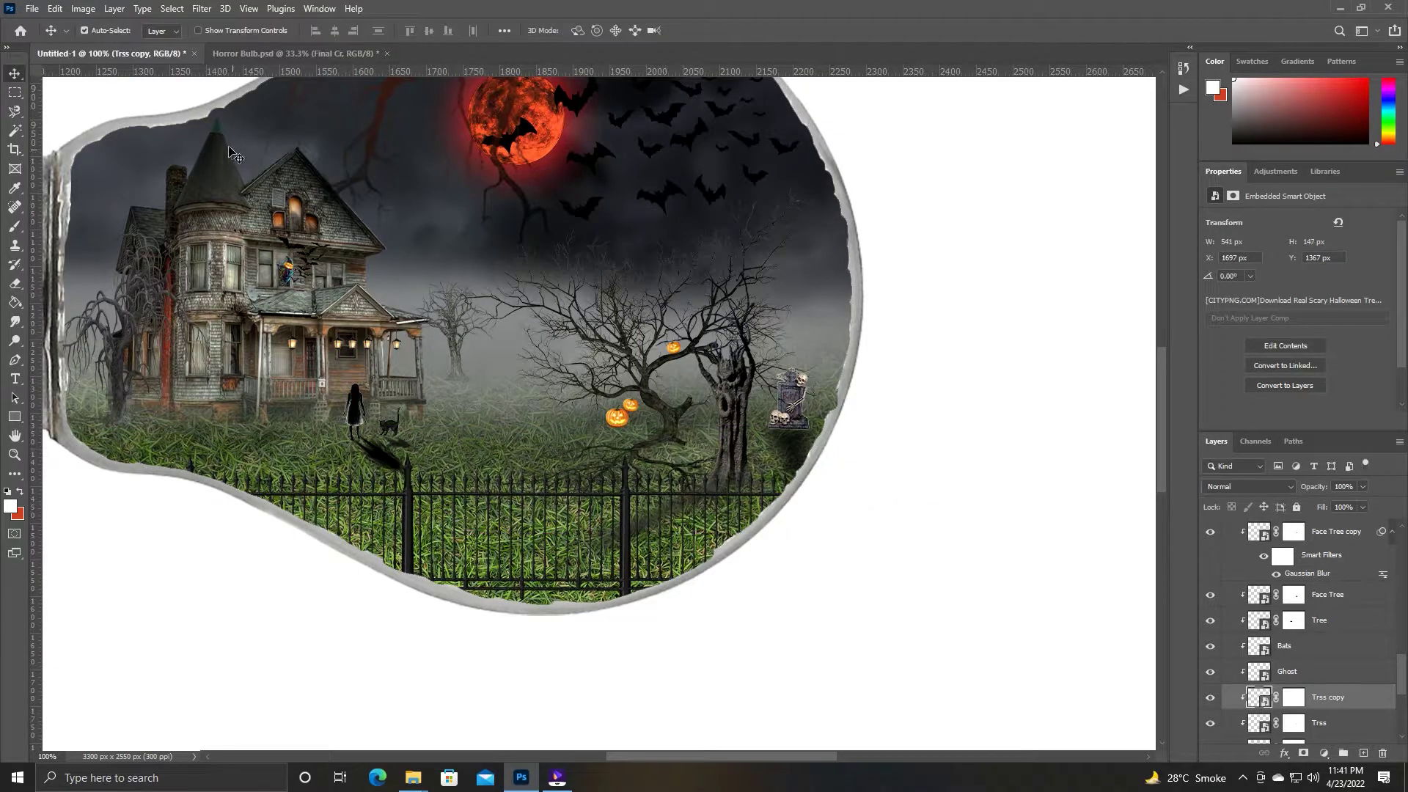
Gaussian-blur the large tree shadow and select the small background tree layer.
{"action": "left_click", "coordinate": [201, 8]}
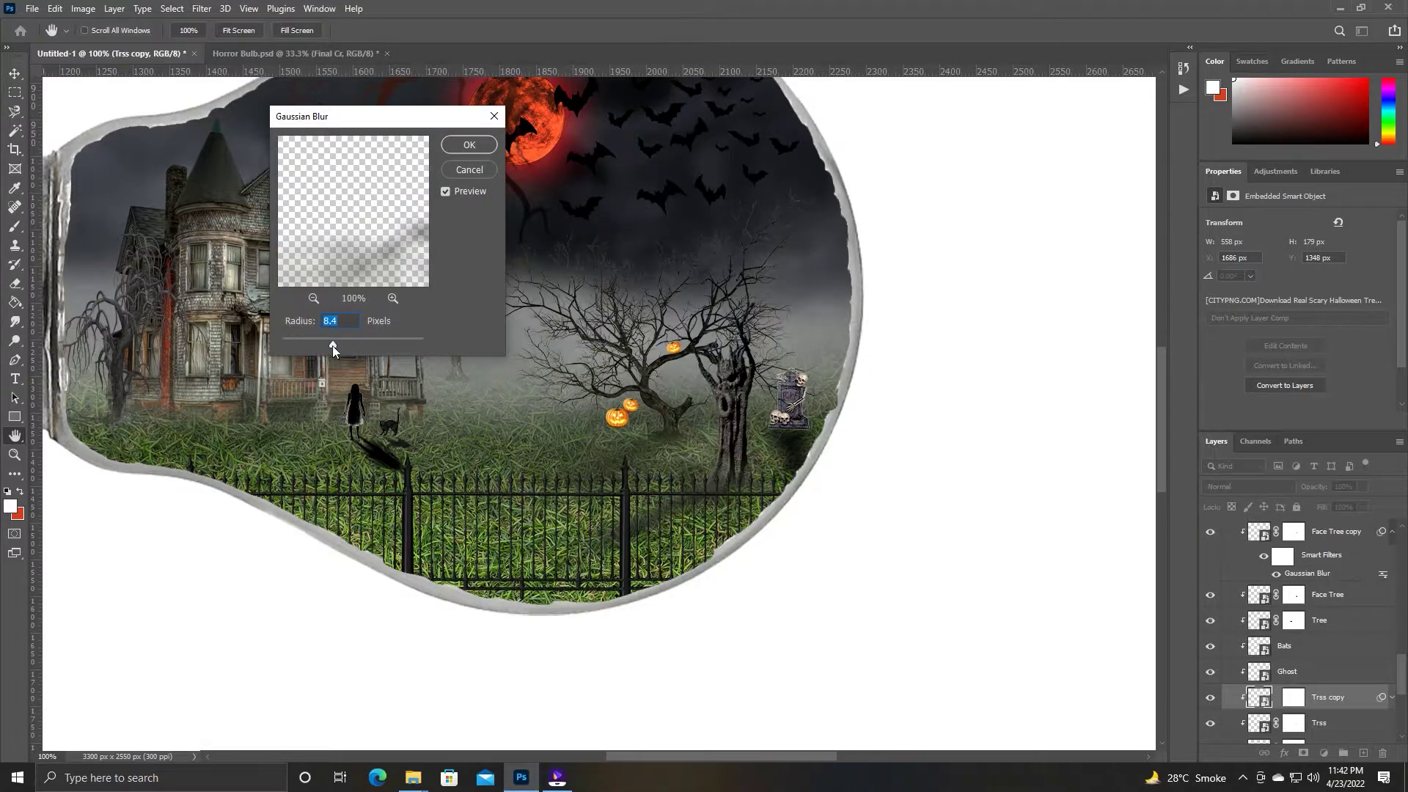
{"action": "key", "text": "Return"}
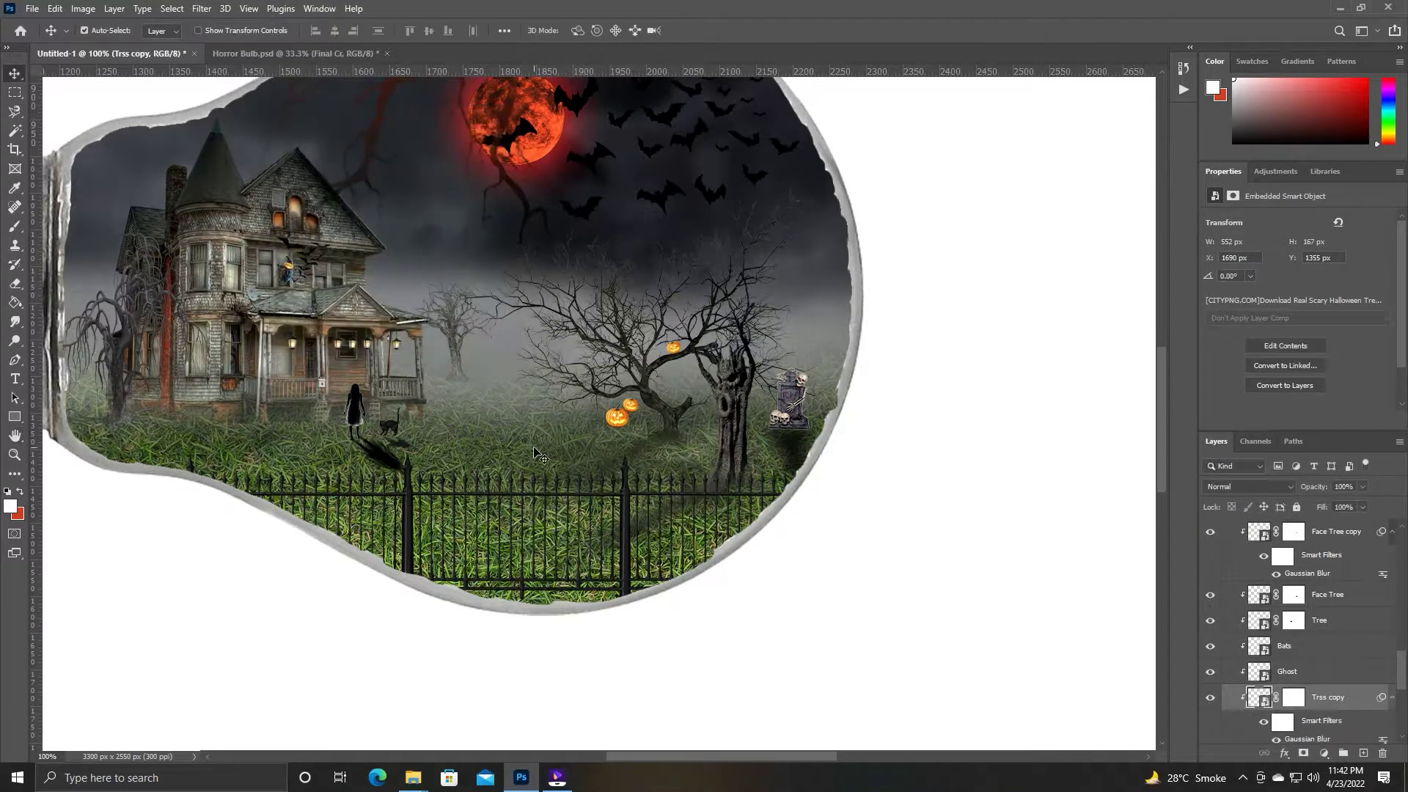
{"action": "scroll", "coordinate": [533, 455], "scroll_direction": "up", "scroll_amount": 3}
{"action": "left_click", "coordinate": [380, 276]}
{"action": "key", "text": "ctrl+t"}
Duplicate the small Tree layer, clip the copy, and skew it down into a shadow.
{"action": "key", "text": "Return"}
{"action": "key", "text": "ctrl+j"}
{"action": "right_click", "coordinate": [1239, 531]}
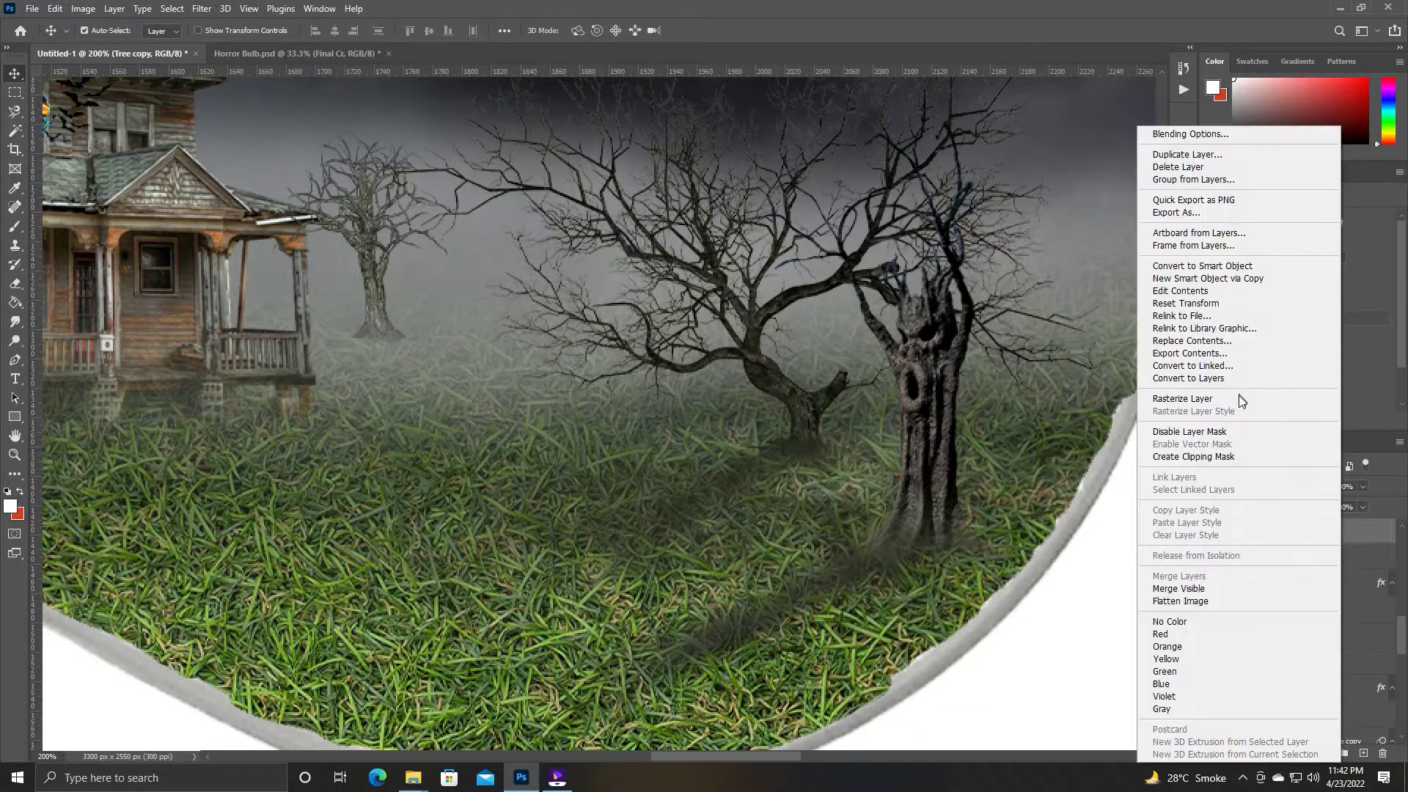
{"action": "left_click", "coordinate": [1236, 456]}
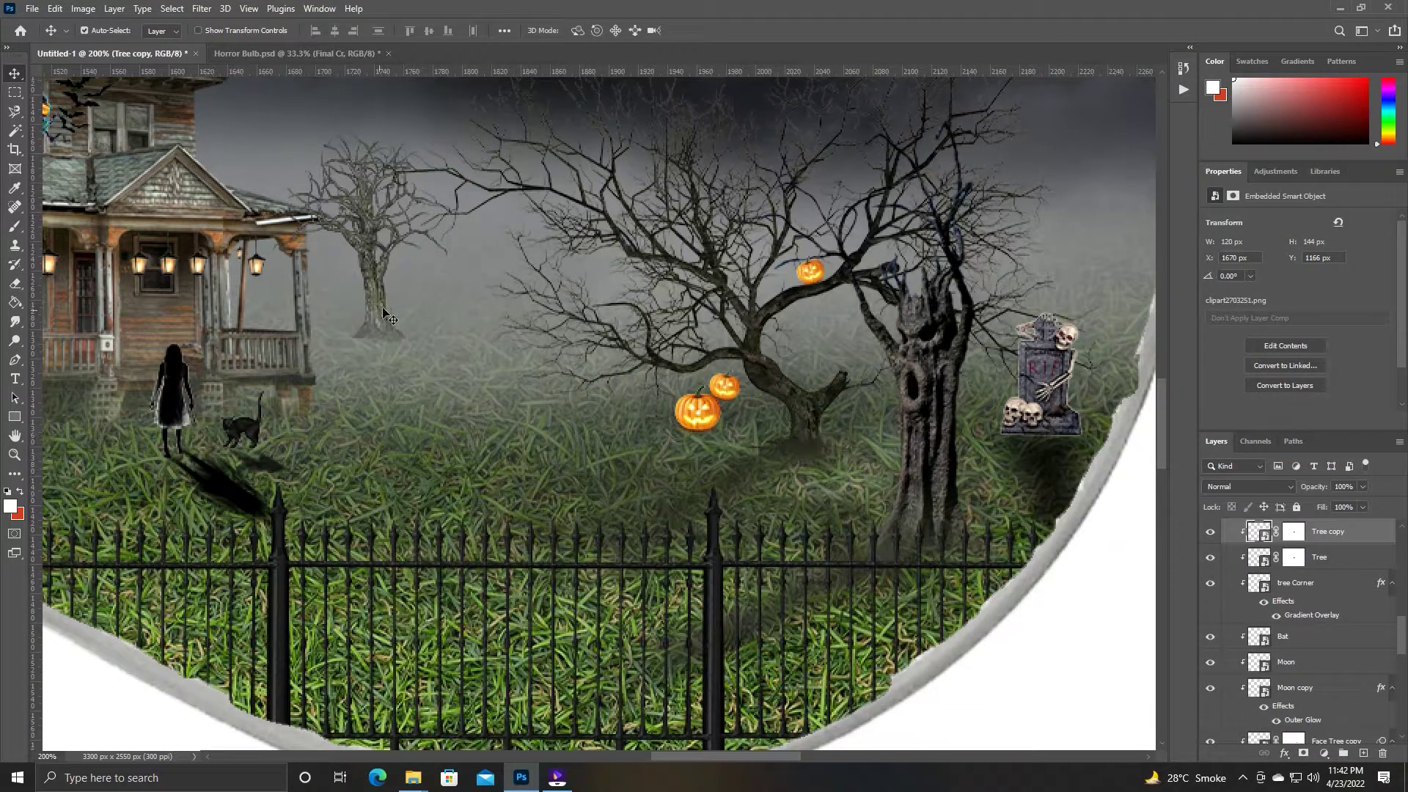
{"action": "key", "text": "ctrl+t"}
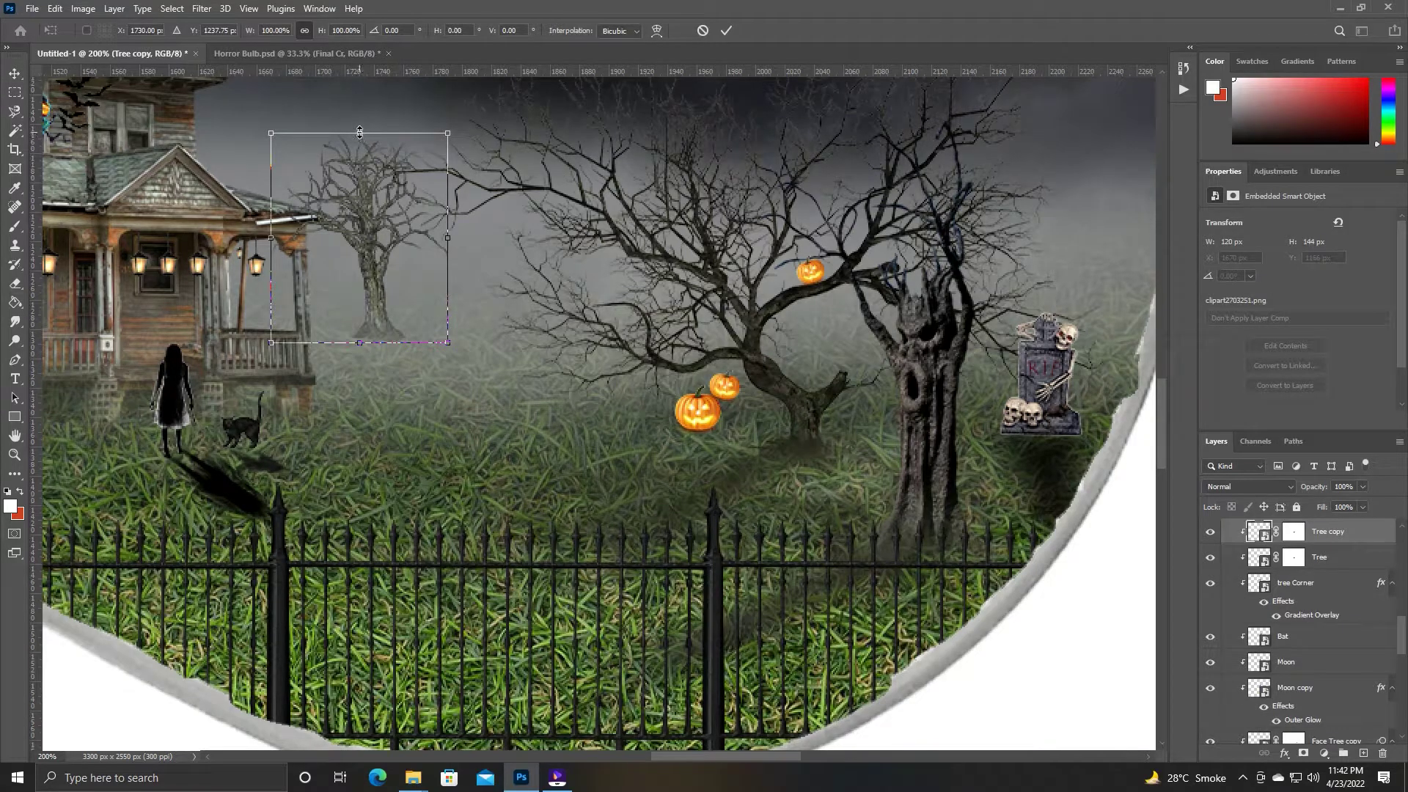
{"action": "left_click_drag", "start_coordinate": [360, 134], "coordinate": [494, 408]}
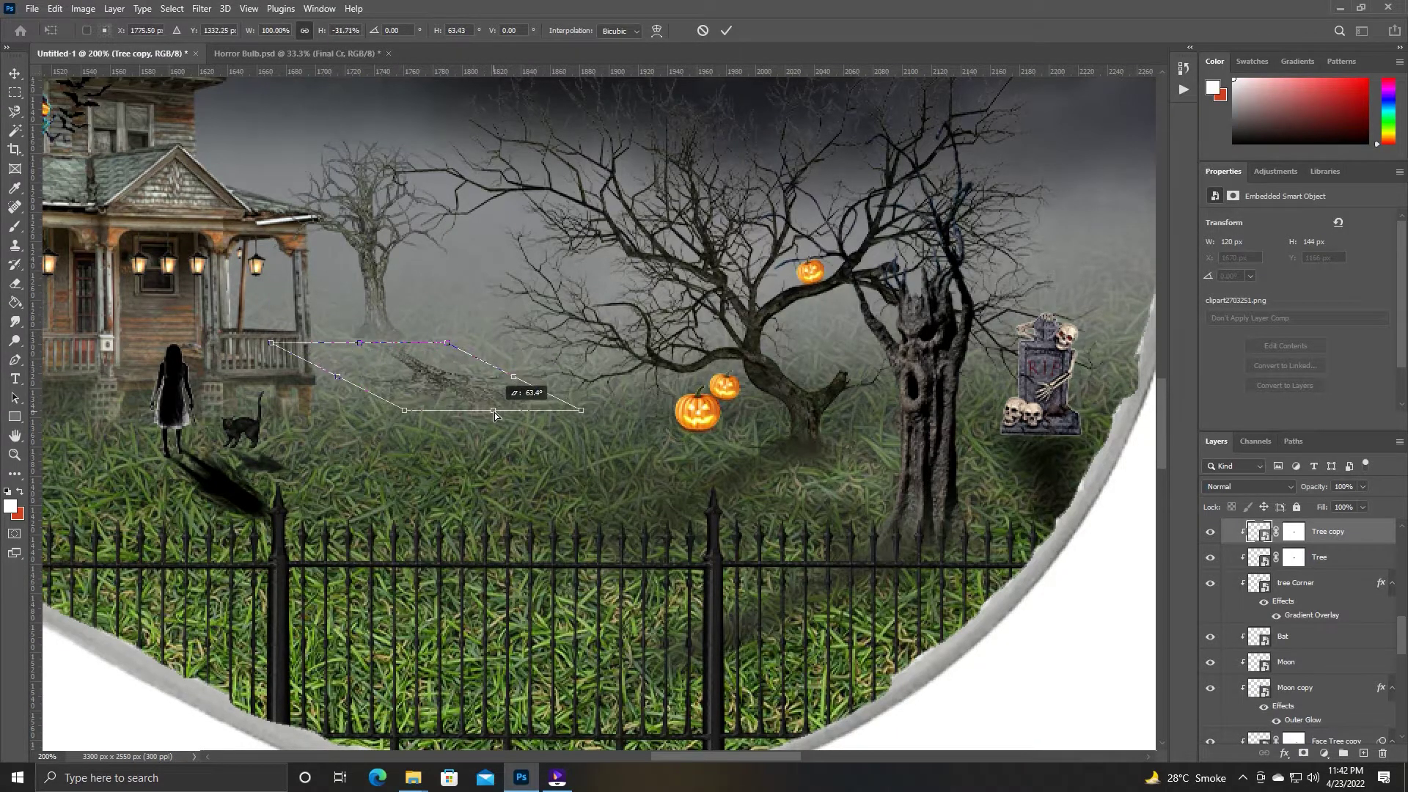
{"action": "key", "text": "Return"}
Apply Gaussian Blur to the small tree shadow, undoing and reapplying it once.
{"action": "left_click", "coordinate": [204, 14]}
{"action": "left_click", "coordinate": [220, 26]}
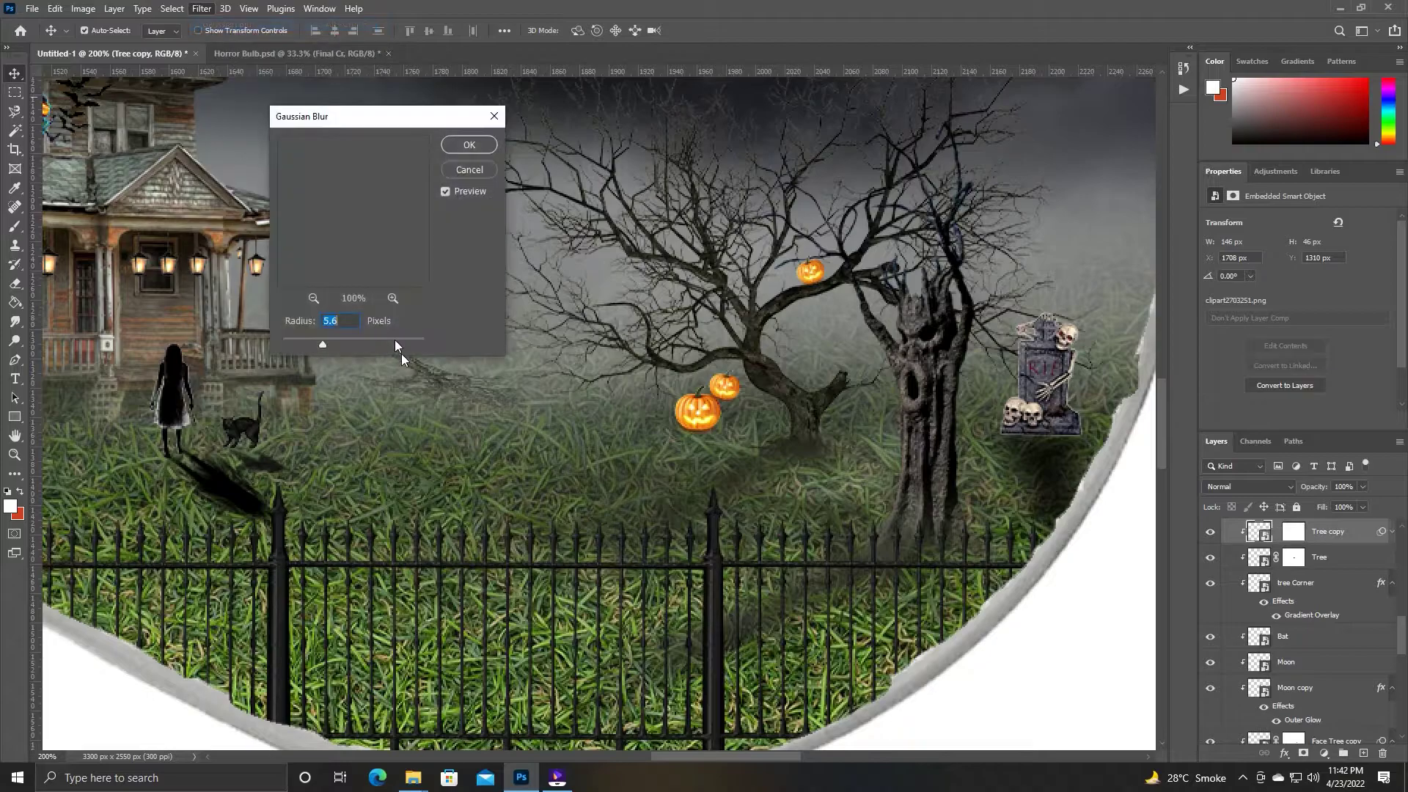
{"action": "left_click", "coordinate": [459, 145]}
{"action": "mouse_move", "coordinate": [557, 474]}
{"action": "left_mouse_down"}
{"action": "mouse_move", "coordinate": [498, 390]}
{"action": "mouse_move", "coordinate": [560, 467]}
{"action": "left_mouse_up"}
{"action": "key", "text": "ctrl+z"}
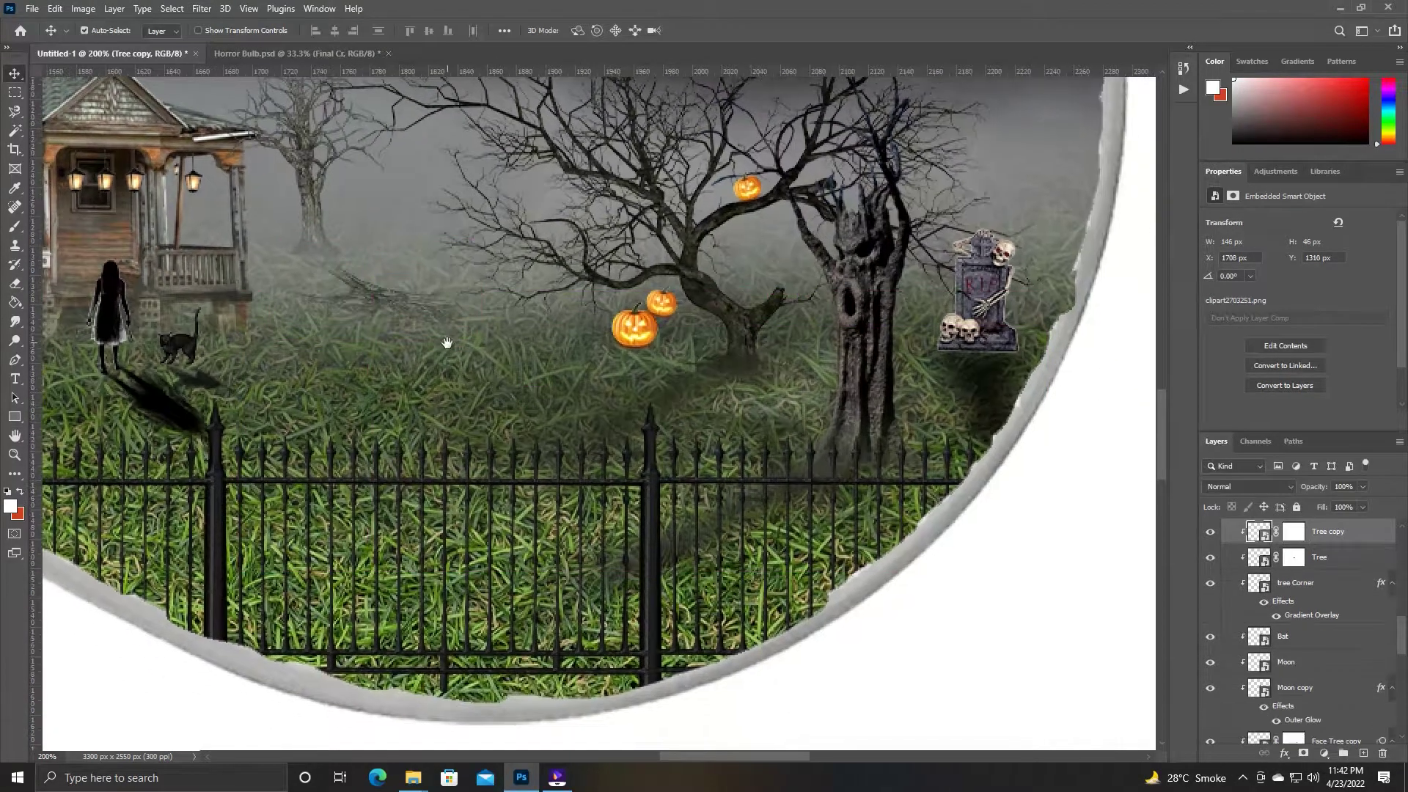
{"action": "left_click", "coordinate": [199, 9]}
{"action": "left_click", "coordinate": [220, 26]}
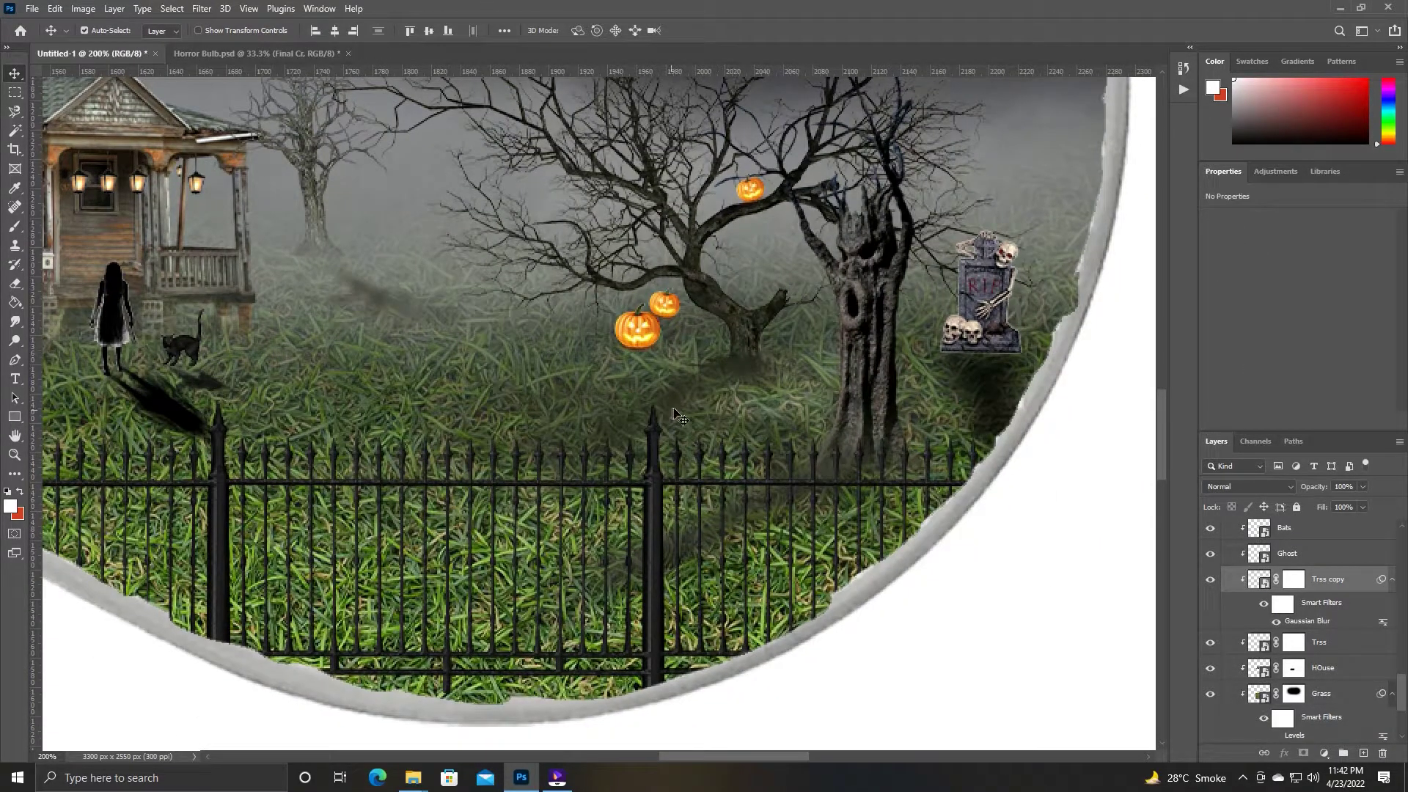
Flip the large tree shadow horizontally and slant it sideways.
{"action": "key", "text": "ctrl+t"}
{"action": "key", "text": "Return"}
{"action": "right_click", "coordinate": [673, 389]}
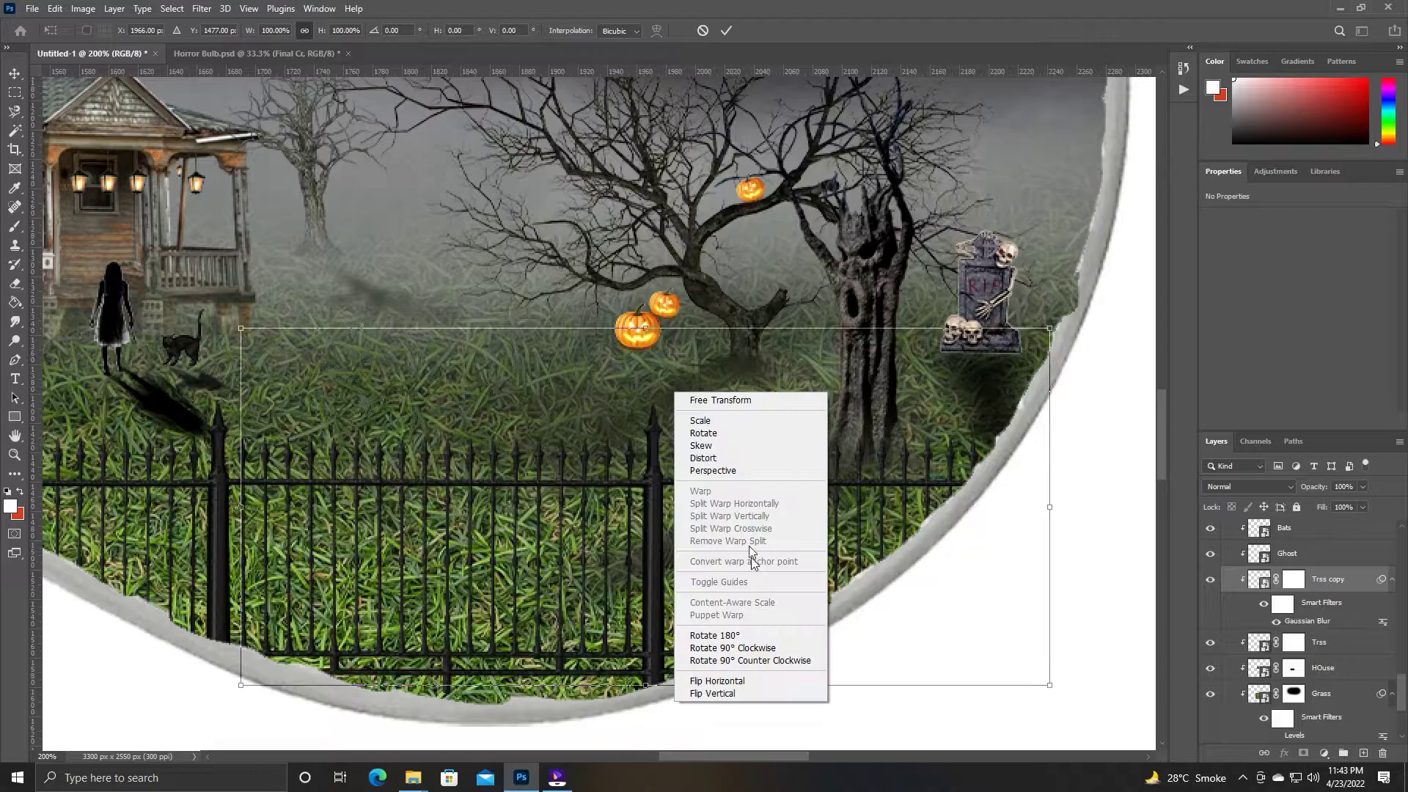
{"action": "left_click", "coordinate": [763, 680]}
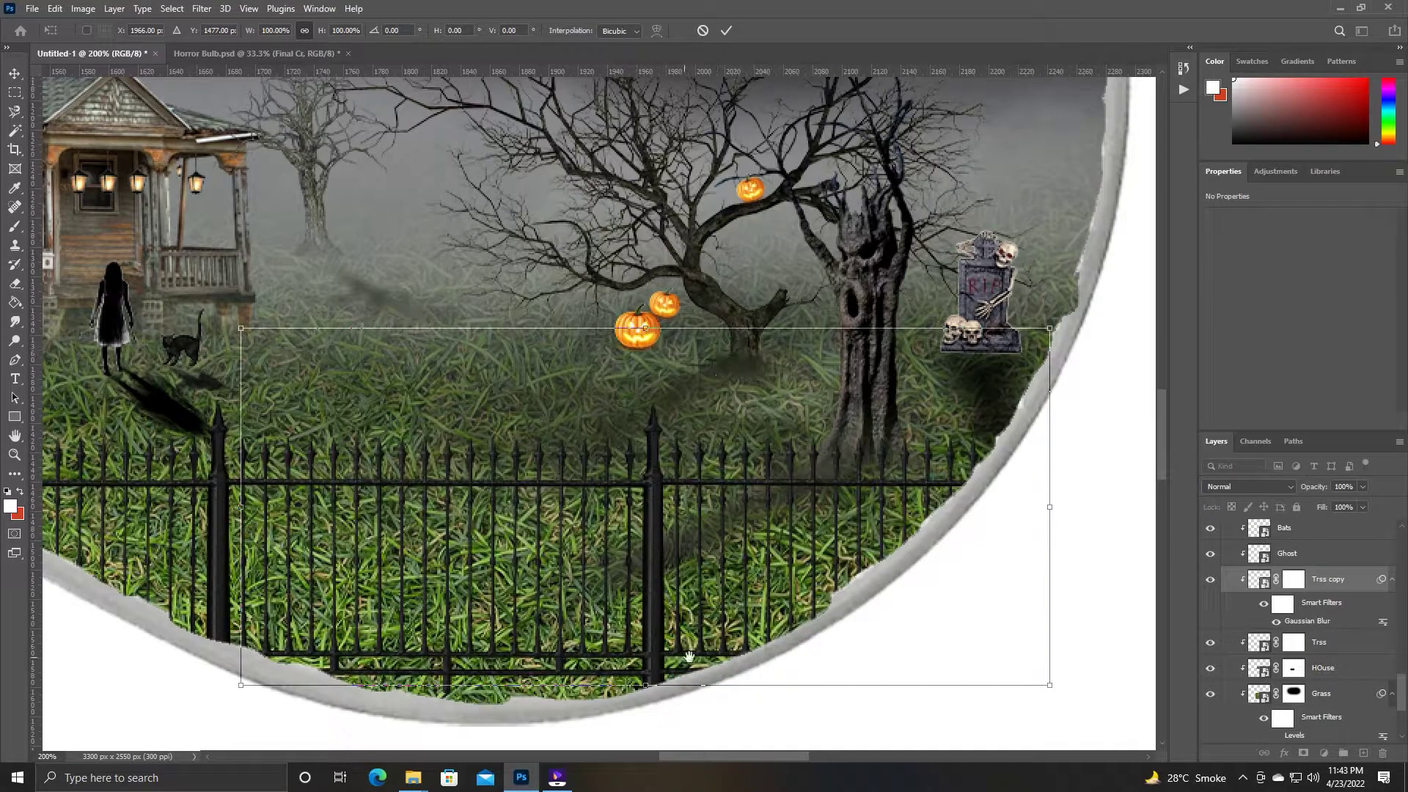
{"action": "key", "text": "Escape"}
{"action": "key", "text": "ctrl+t"}
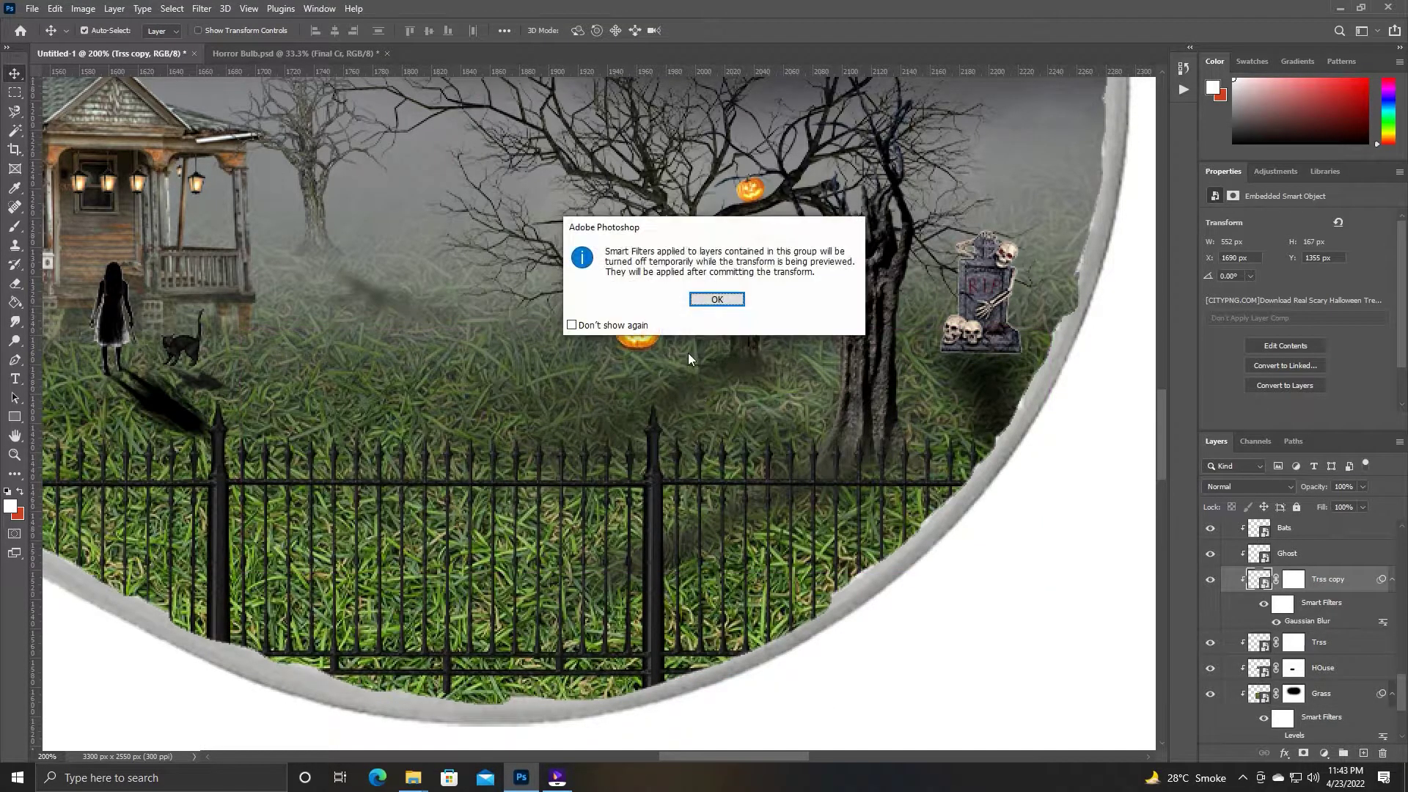
{"action": "left_click", "coordinate": [682, 382]}
{"action": "scroll", "coordinate": [650, 419], "scroll_direction": "down", "scroll_amount": 1}
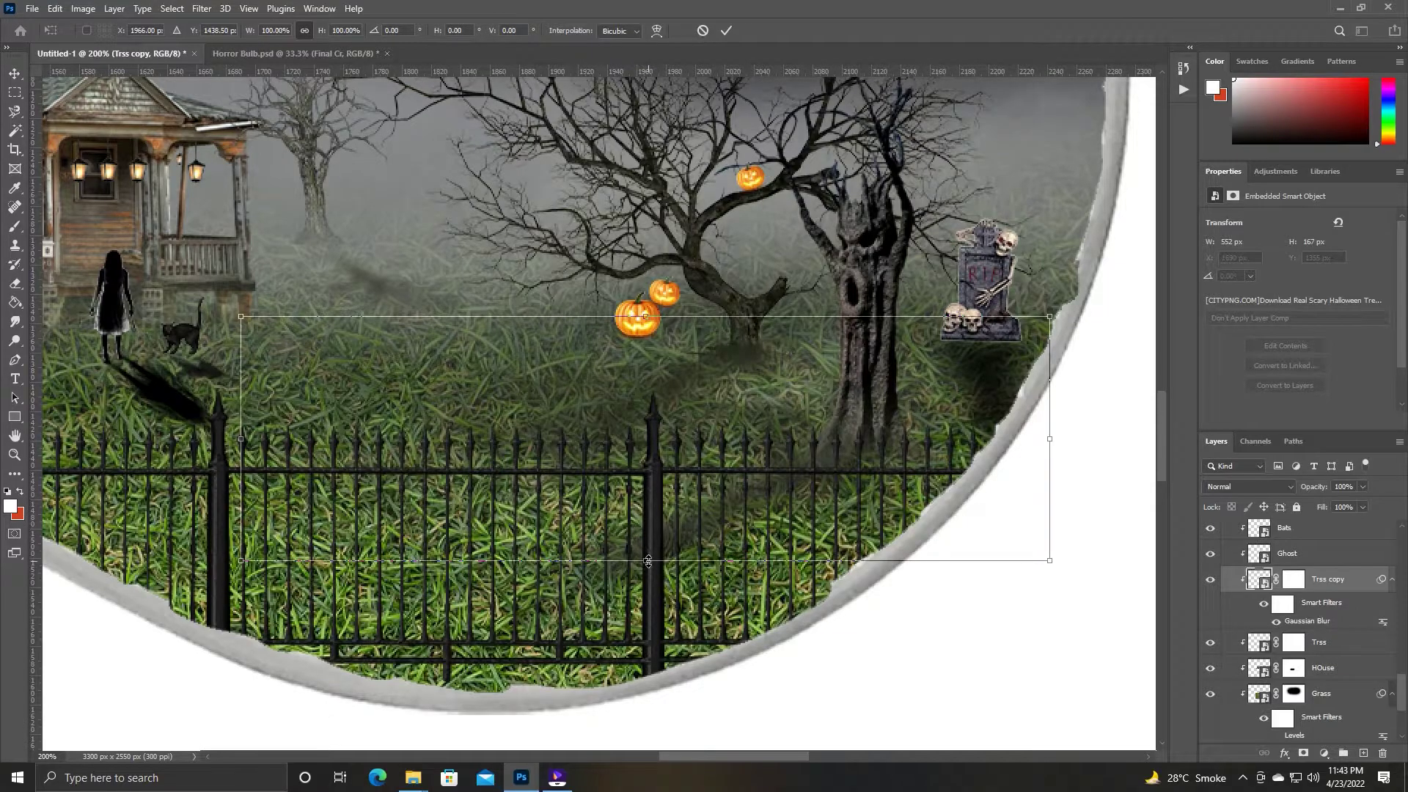
{"action": "left_click_drag", "start_coordinate": [646, 561], "coordinate": [894, 561]}
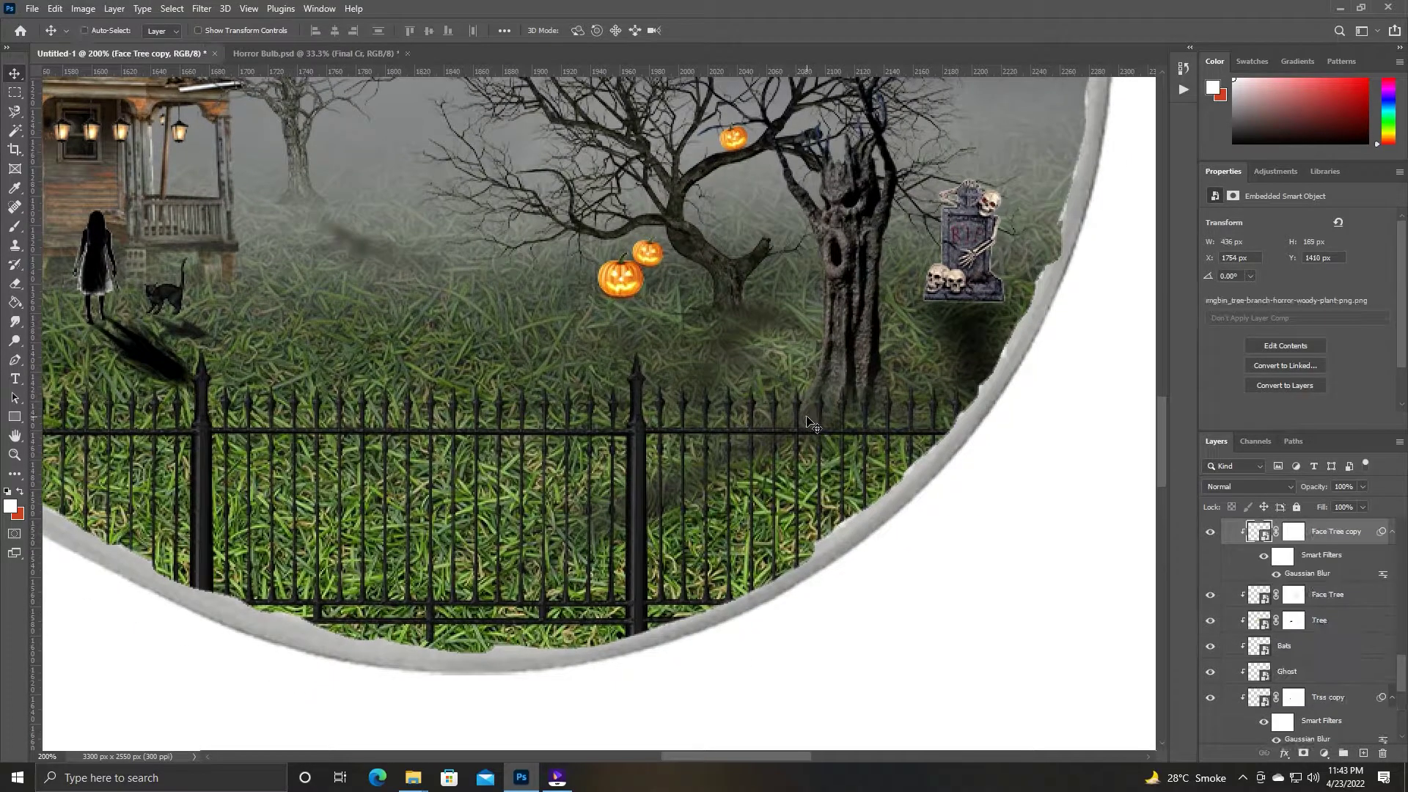
{"action": "key", "text": "ctrl"}
Narrow and reposition the face tree shadow.
{"action": "key", "text": "ctrl+t"}
{"action": "key", "text": "Return"}
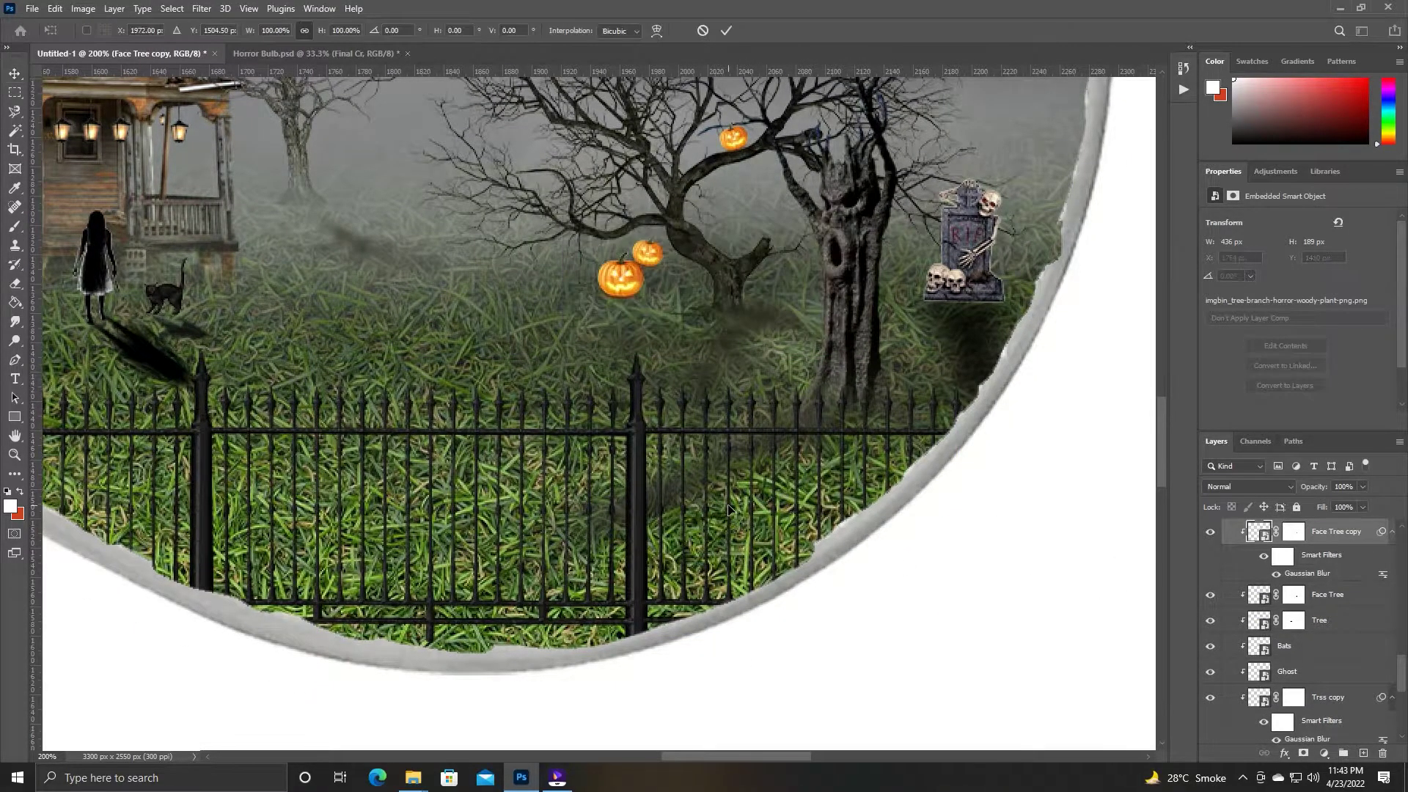
{"action": "left_click_drag", "start_coordinate": [813, 635], "coordinate": [1014, 643]}
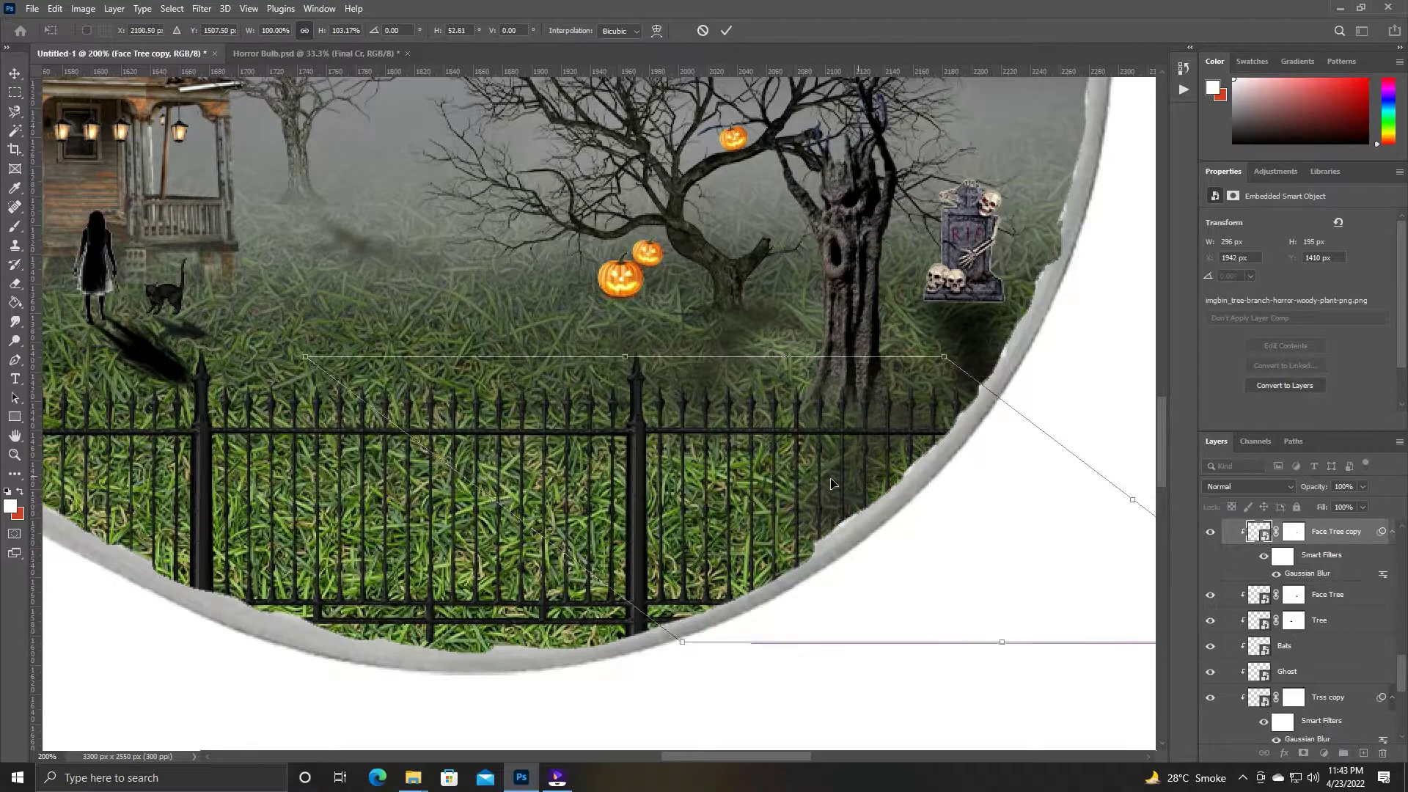
{"action": "key", "text": "Return"}
{"action": "left_click_drag", "start_coordinate": [799, 499], "coordinate": [806, 512]}
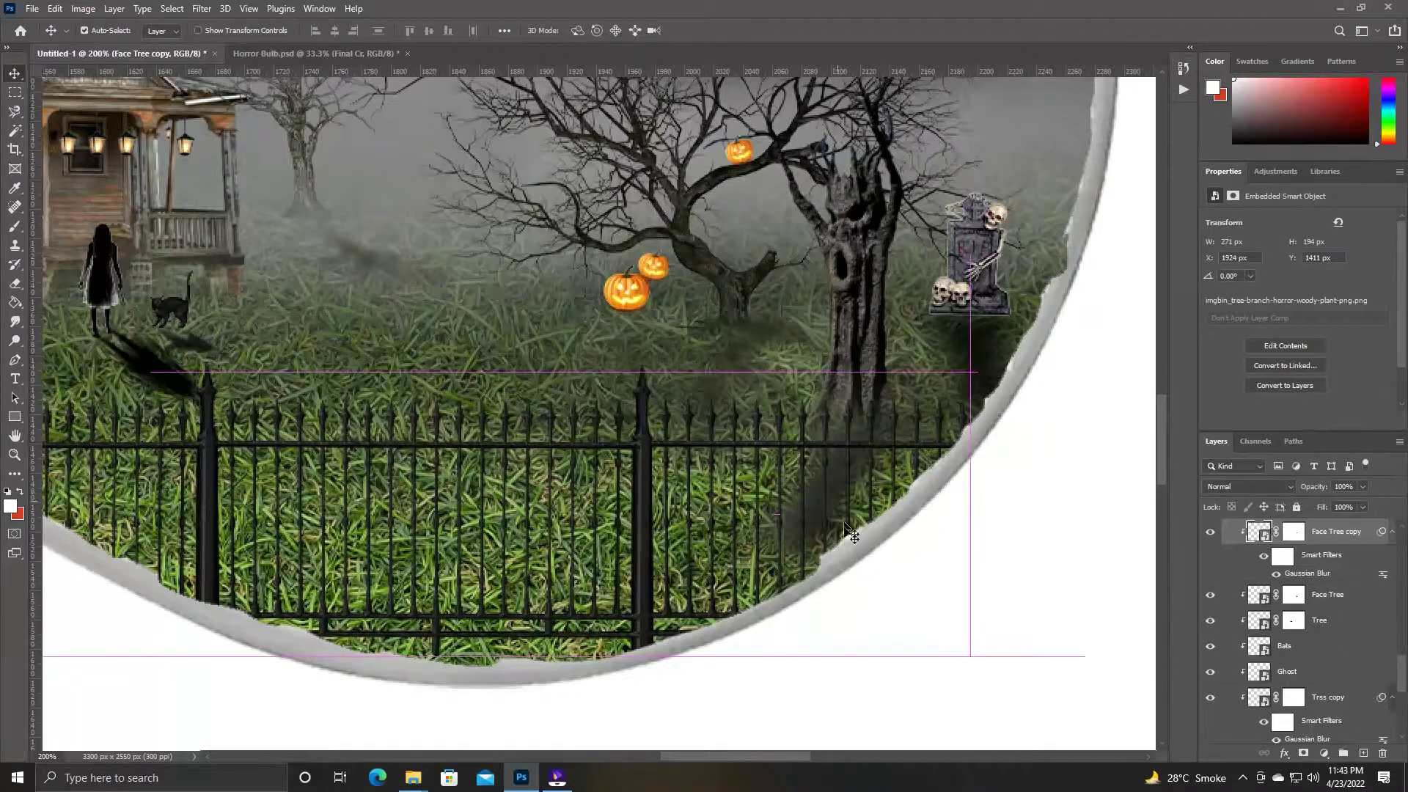
{"action": "left_click", "coordinate": [803, 506]}
{"action": "key", "text": "ctrl+minus"}
{"action": "scroll", "coordinate": [660, 482], "scroll_direction": "down", "scroll_amount": 2}
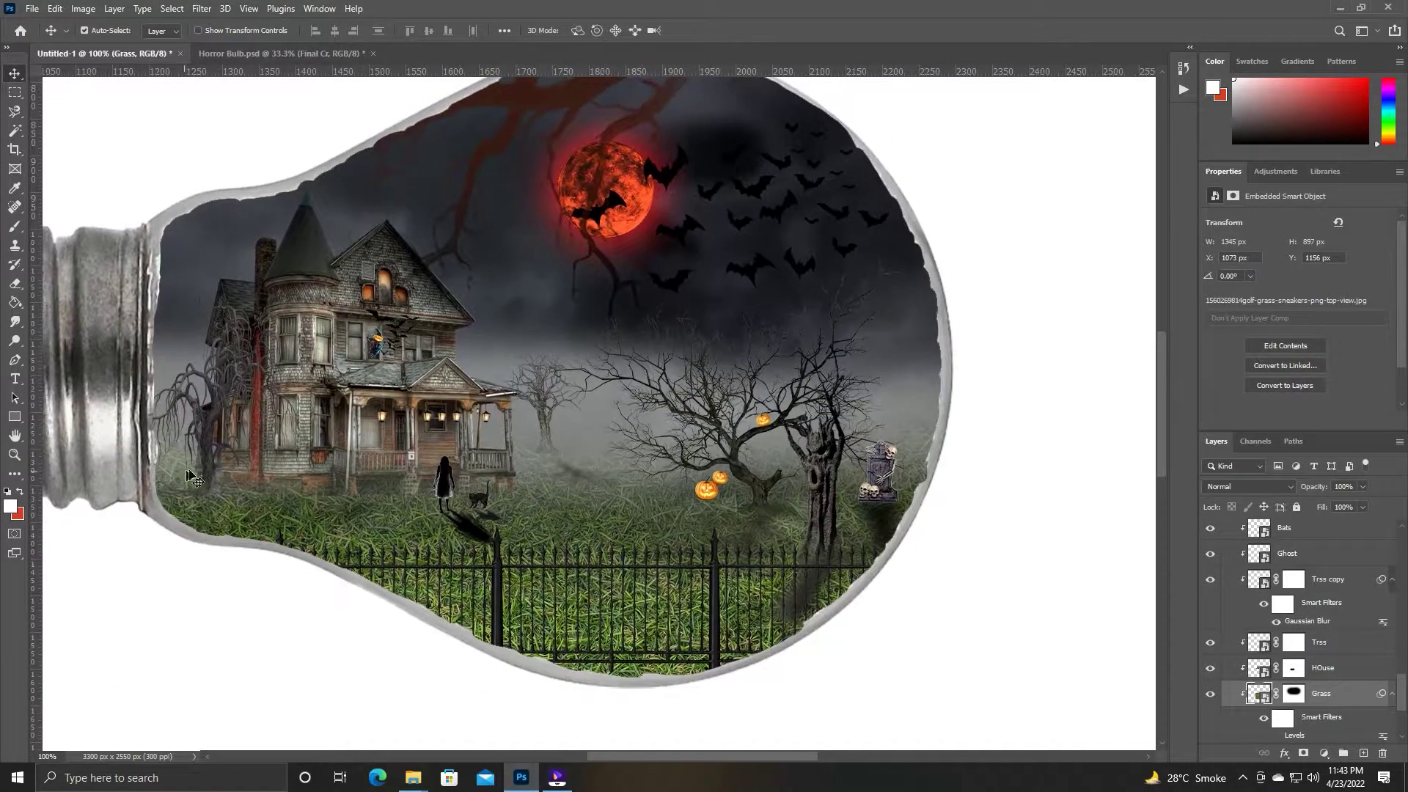
{"action": "key", "text": "ctrl+z"}
{"action": "scroll", "coordinate": [410, 517], "scroll_direction": "up", "scroll_amount": 4}
Stretch and skew the blurred Trss copy shadow longer across the grass.
{"action": "left_click_drag", "start_coordinate": [410, 517], "coordinate": [704, 514]}
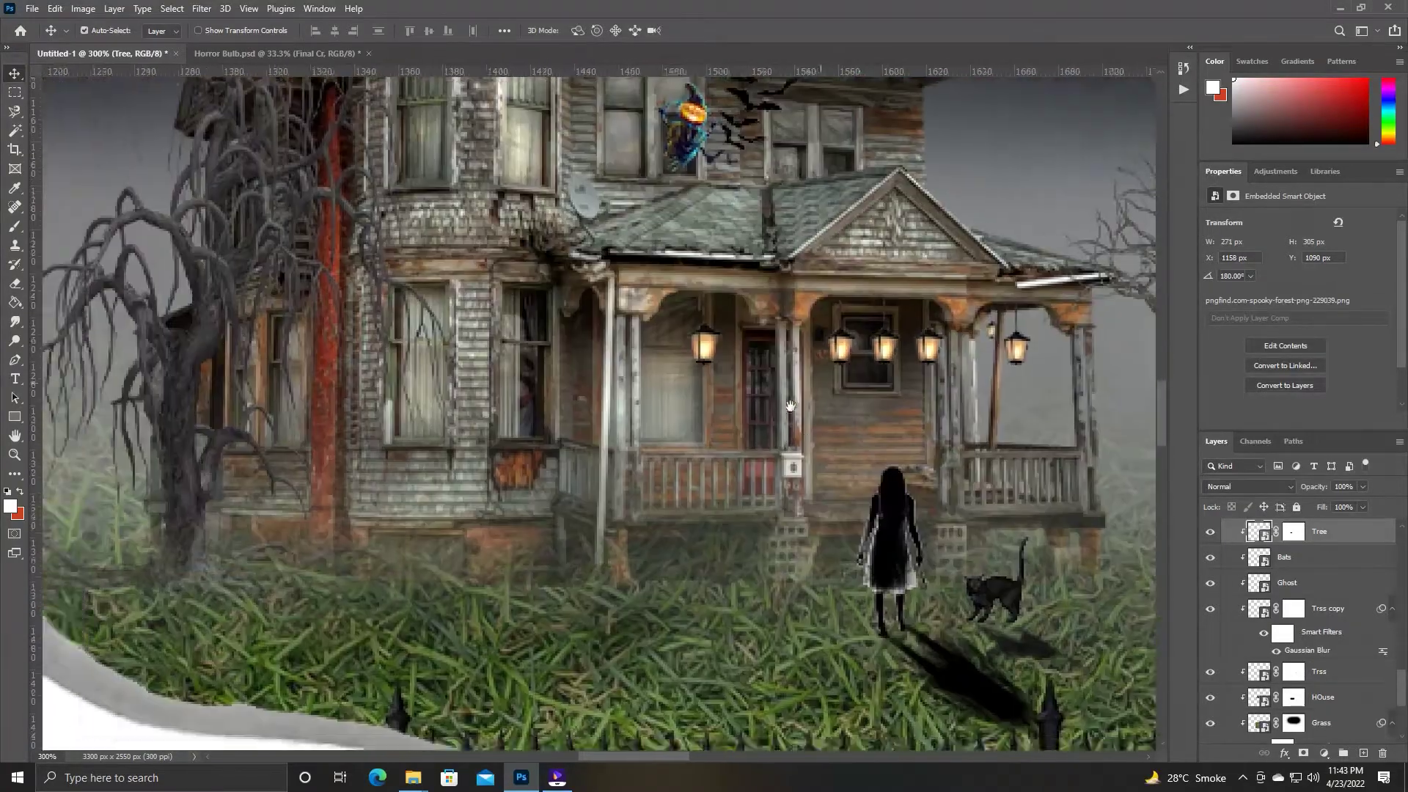
{"action": "scroll", "coordinate": [859, 483], "scroll_direction": "up", "scroll_amount": 2}
{"action": "scroll", "coordinate": [844, 487], "scroll_direction": "down", "scroll_amount": 2}
{"action": "scroll", "coordinate": [872, 460], "scroll_direction": "up", "scroll_amount": 1}
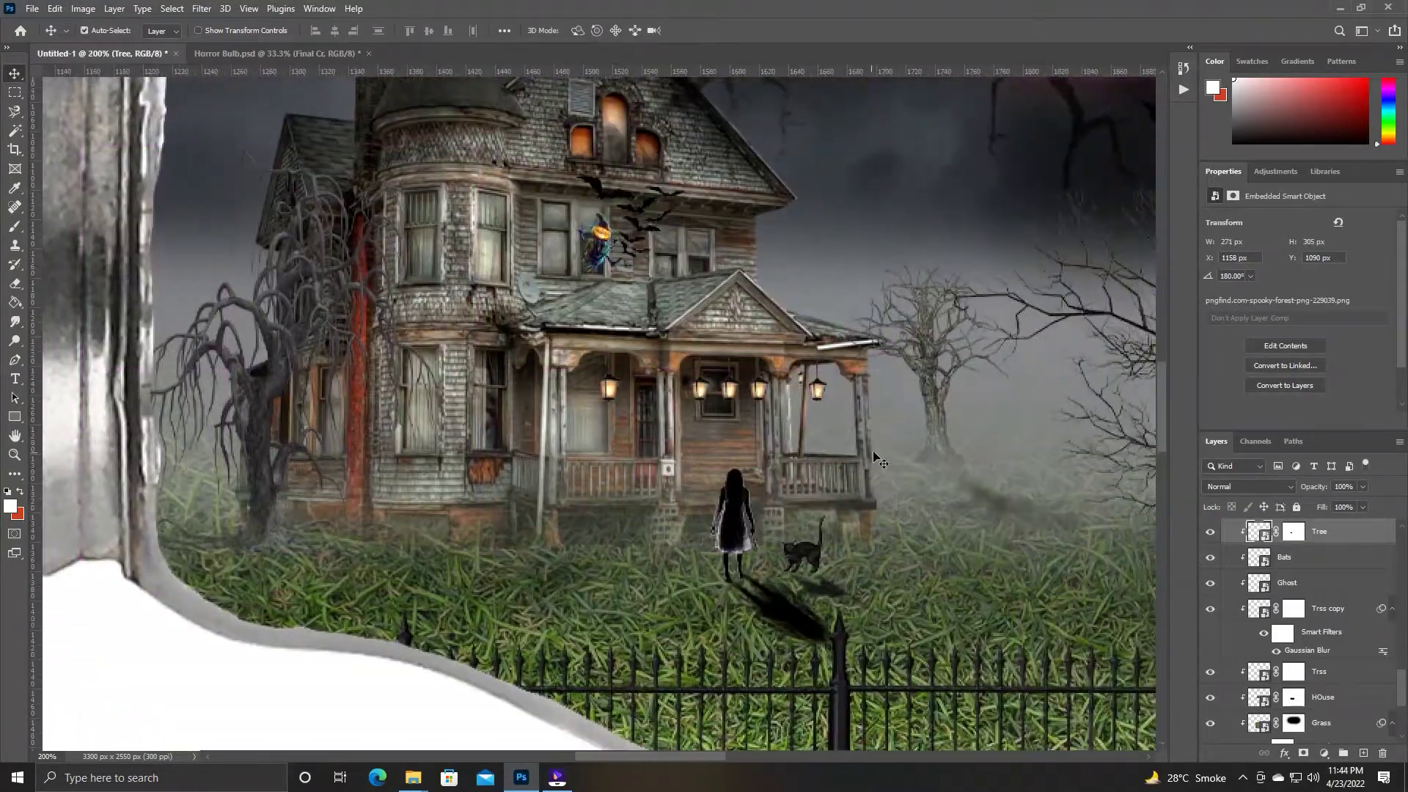
{"action": "left_click_drag", "start_coordinate": [939, 458], "coordinate": [798, 358]}
{"action": "left_click", "coordinate": [1003, 458]}
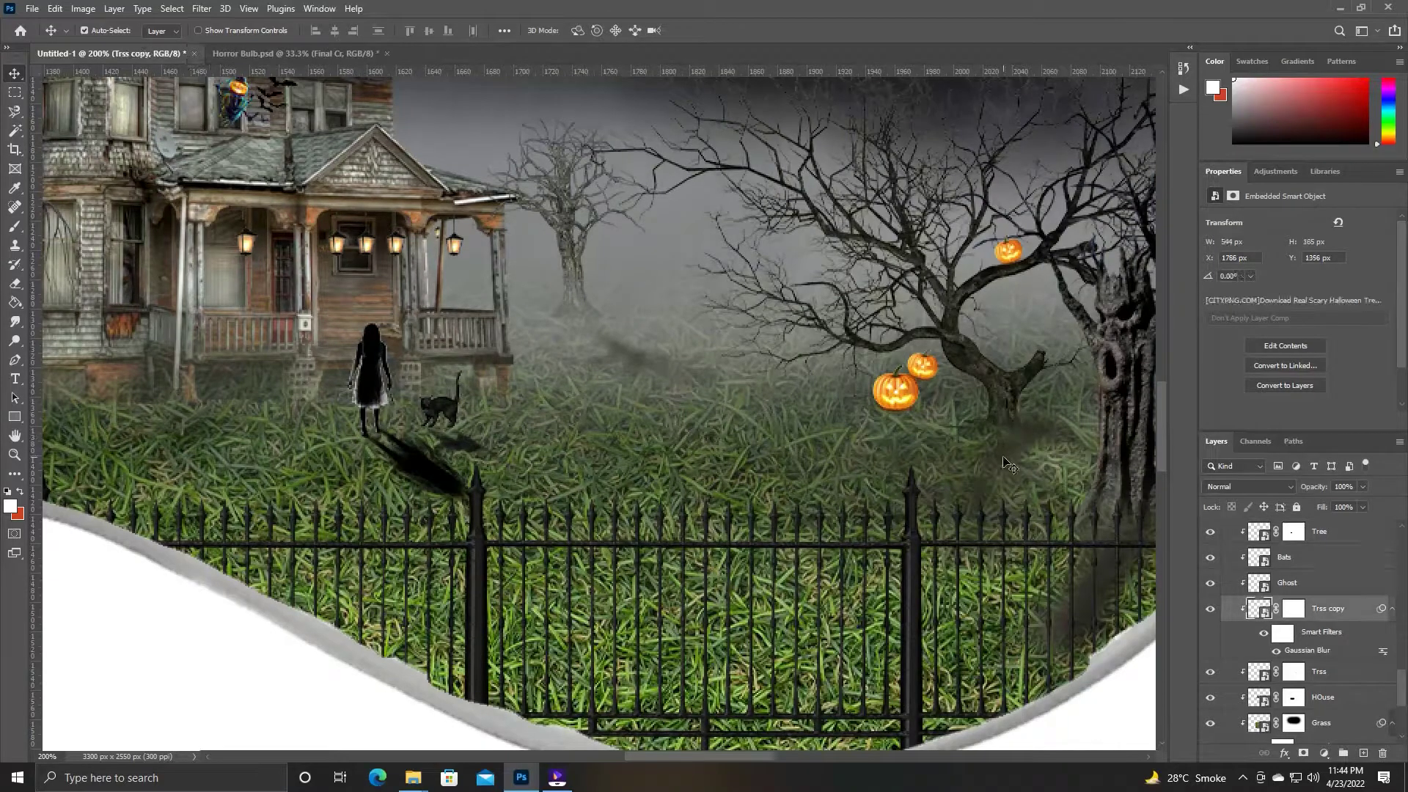
{"action": "key", "text": "ctrl+t"}
{"action": "key", "text": "Return"}
{"action": "mouse_move", "coordinate": [1042, 634]}
{"action": "left_mouse_down"}
{"action": "mouse_move", "coordinate": [775, 556]}
{"action": "mouse_move", "coordinate": [802, 557]}
{"action": "left_mouse_up"}
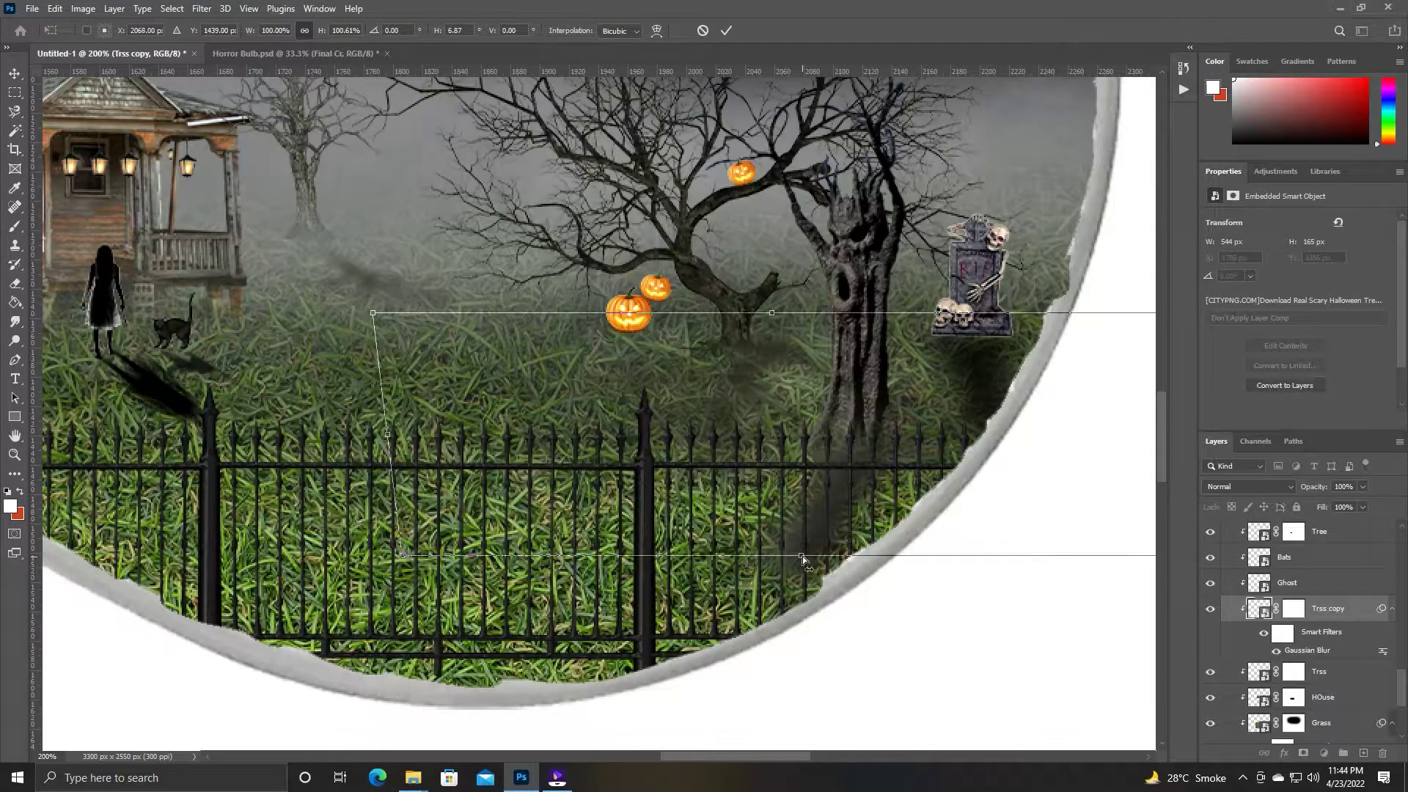
{"action": "left_click_drag", "start_coordinate": [766, 559], "coordinate": [739, 583]}
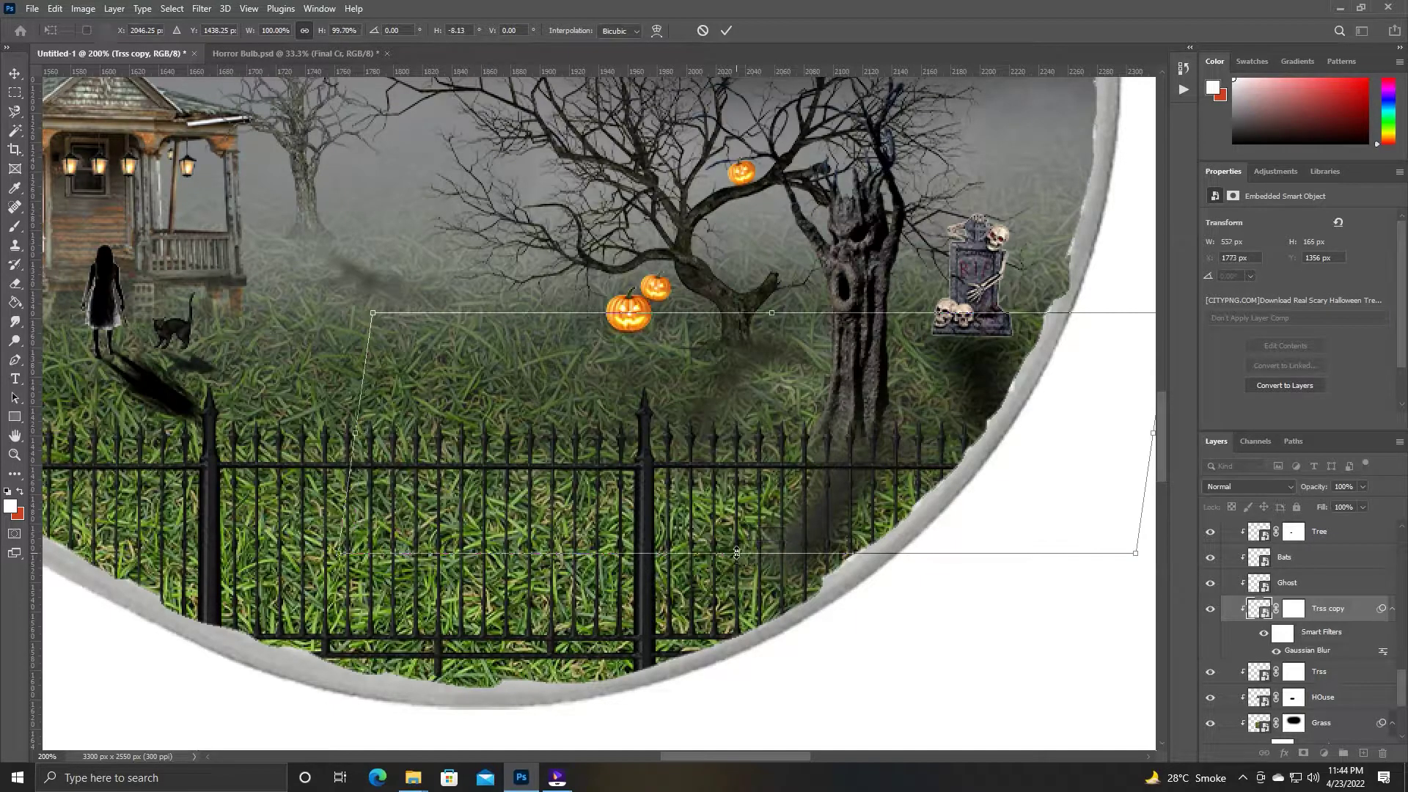
{"action": "key", "text": "Return"}
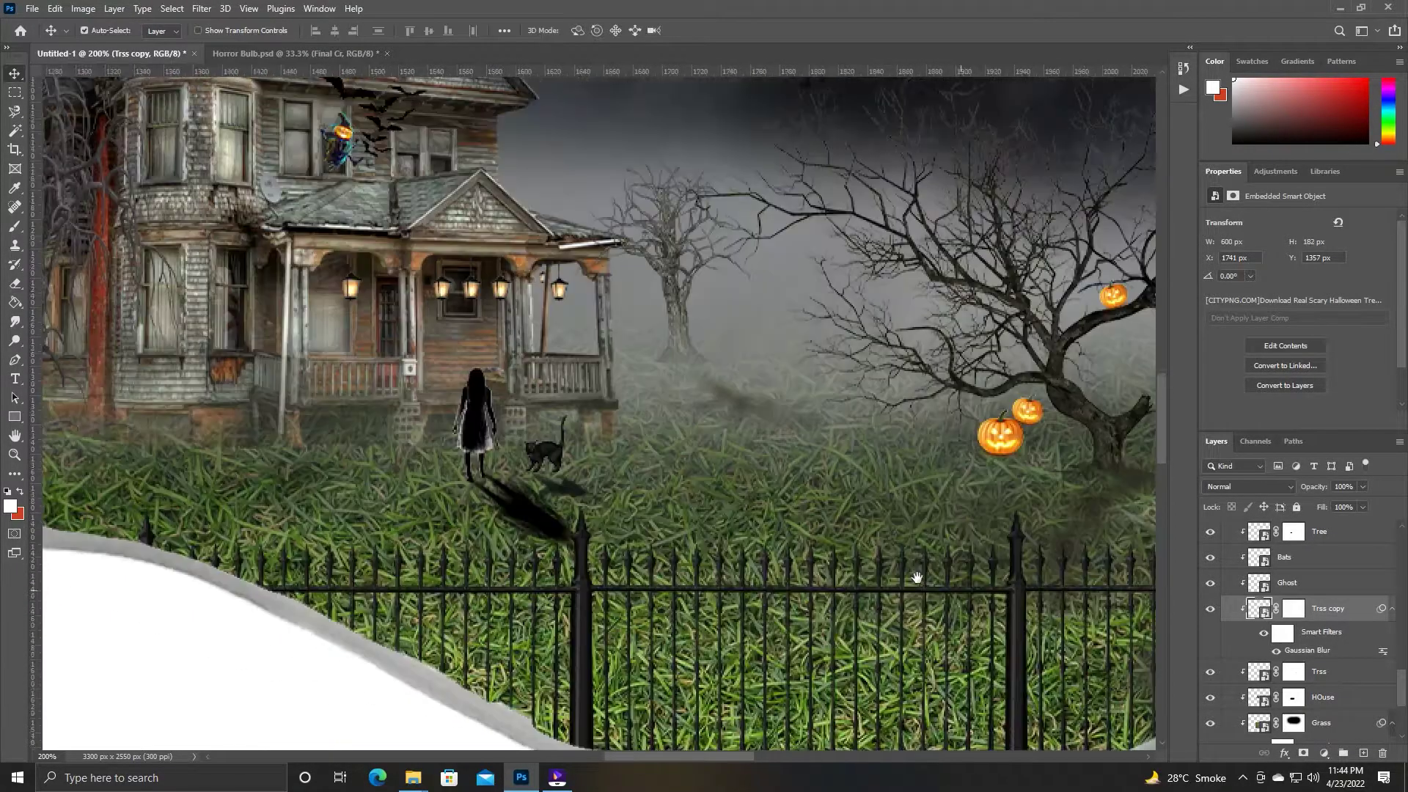
{"action": "scroll", "coordinate": [513, 440], "scroll_direction": "left", "scroll_amount": 10}
Duplicate the Tree layer as Tree copy 2 and place it below Tree.
{"action": "left_click", "coordinate": [236, 454]}
{"action": "key", "text": "ctrl+t"}
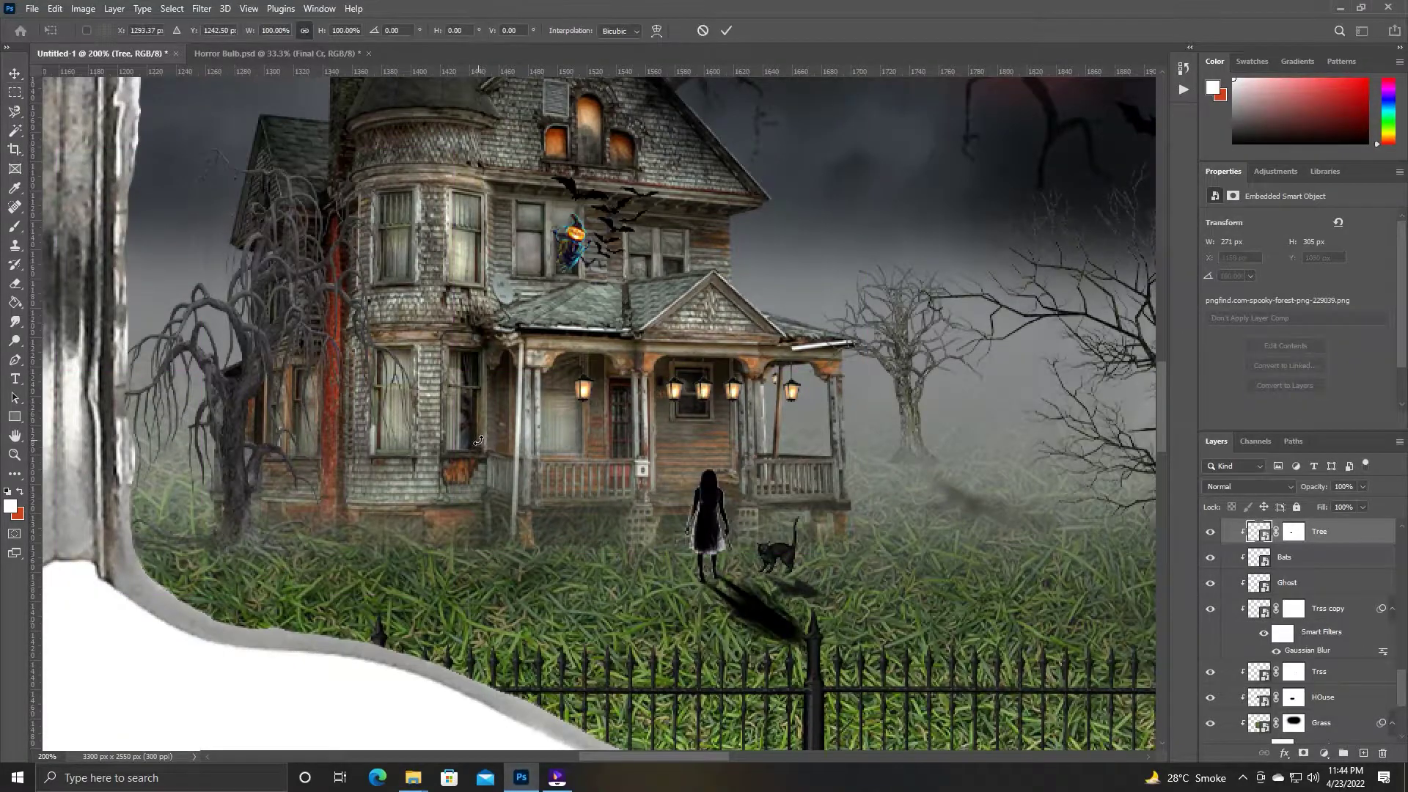
{"action": "key", "text": "Return"}
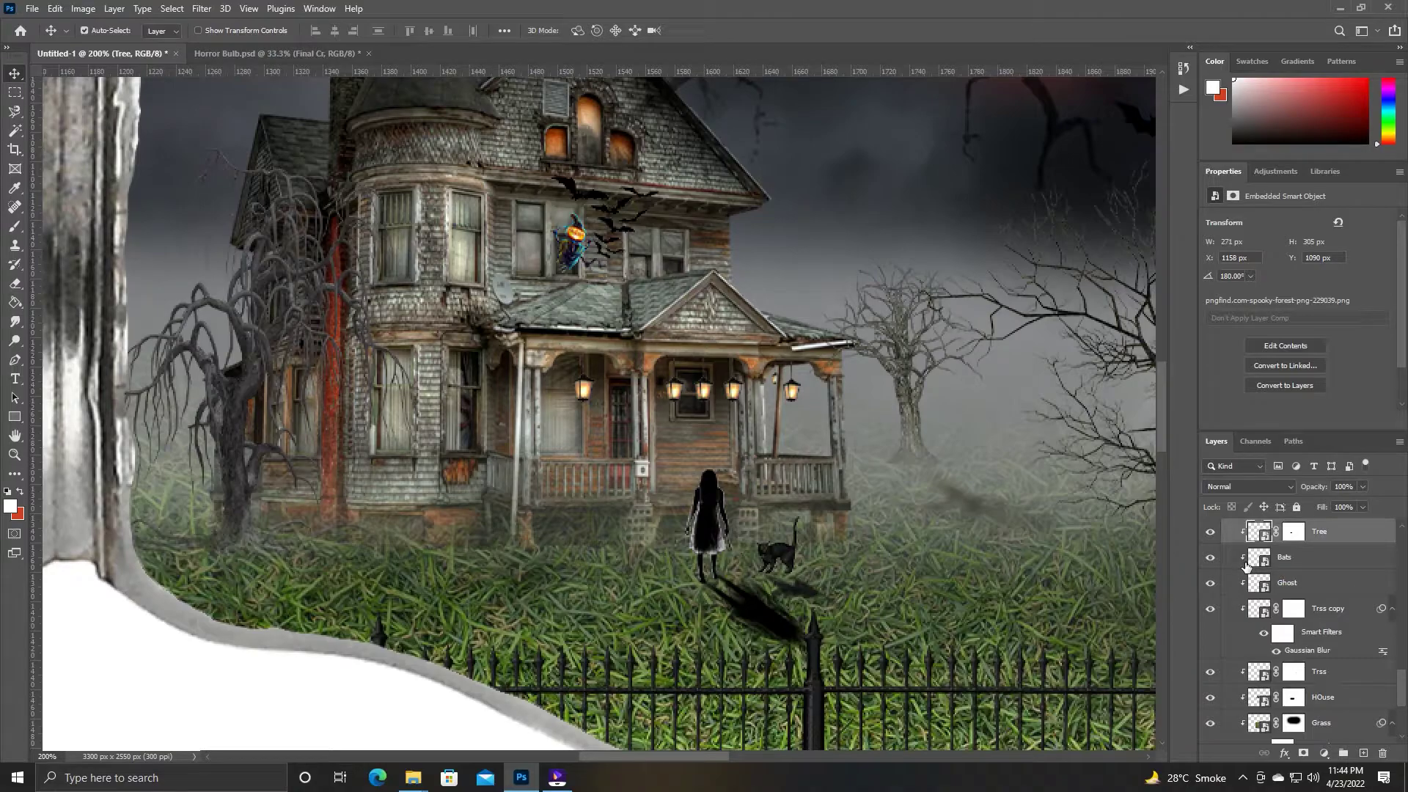
{"action": "right_click", "coordinate": [1273, 531]}
{"action": "key", "text": "Escape"}
{"action": "key", "text": "ctrl+j"}
{"action": "left_click_drag", "start_coordinate": [1287, 559], "coordinate": [1287, 560]}
{"action": "left_click", "coordinate": [1261, 556]}
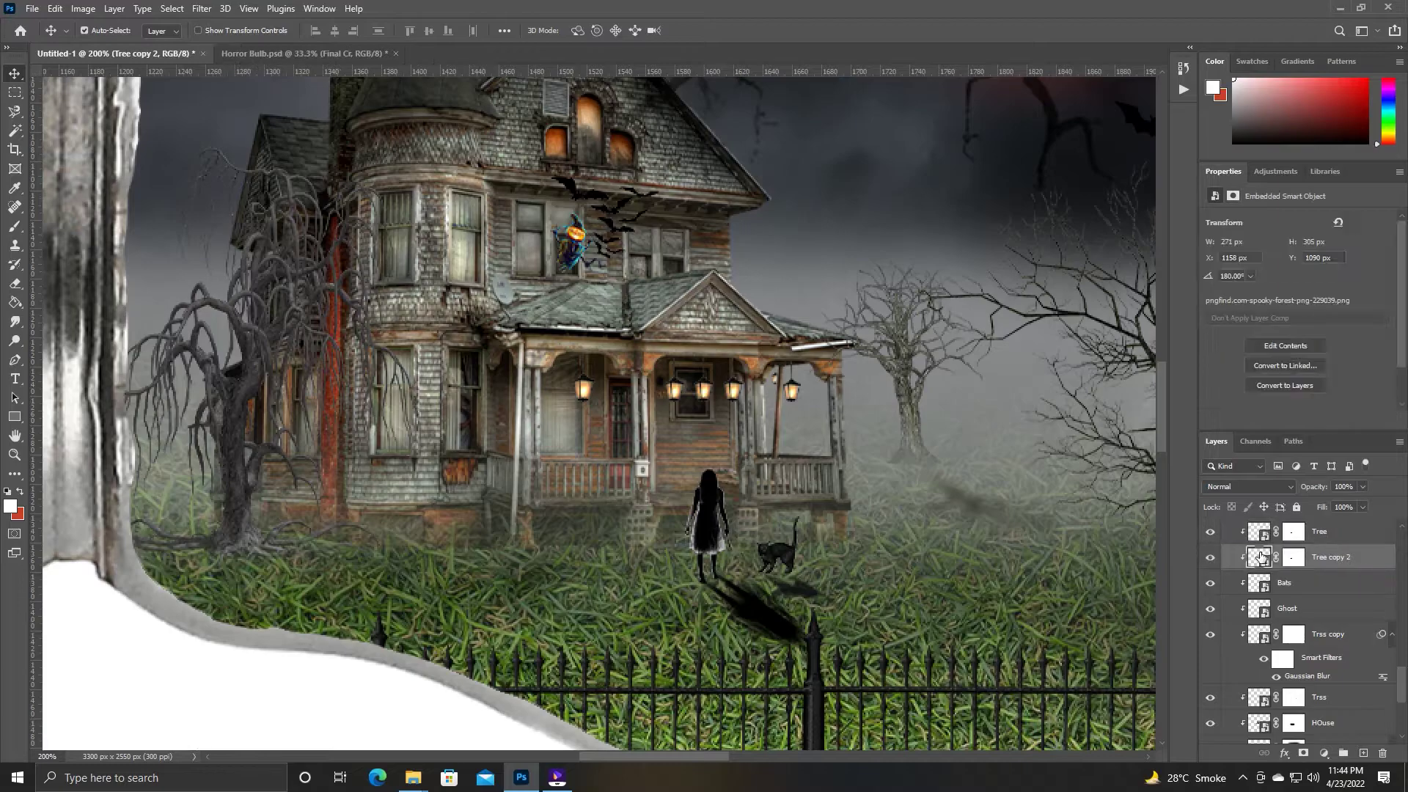
Tilt Tree copy 2 flat onto the grass, Gaussian-blur it at 4.4 px, and duplicate HOuse.
{"action": "key", "text": "ctrl+t"}
{"action": "left_click_drag", "start_coordinate": [51, 293], "coordinate": [24, 477]}
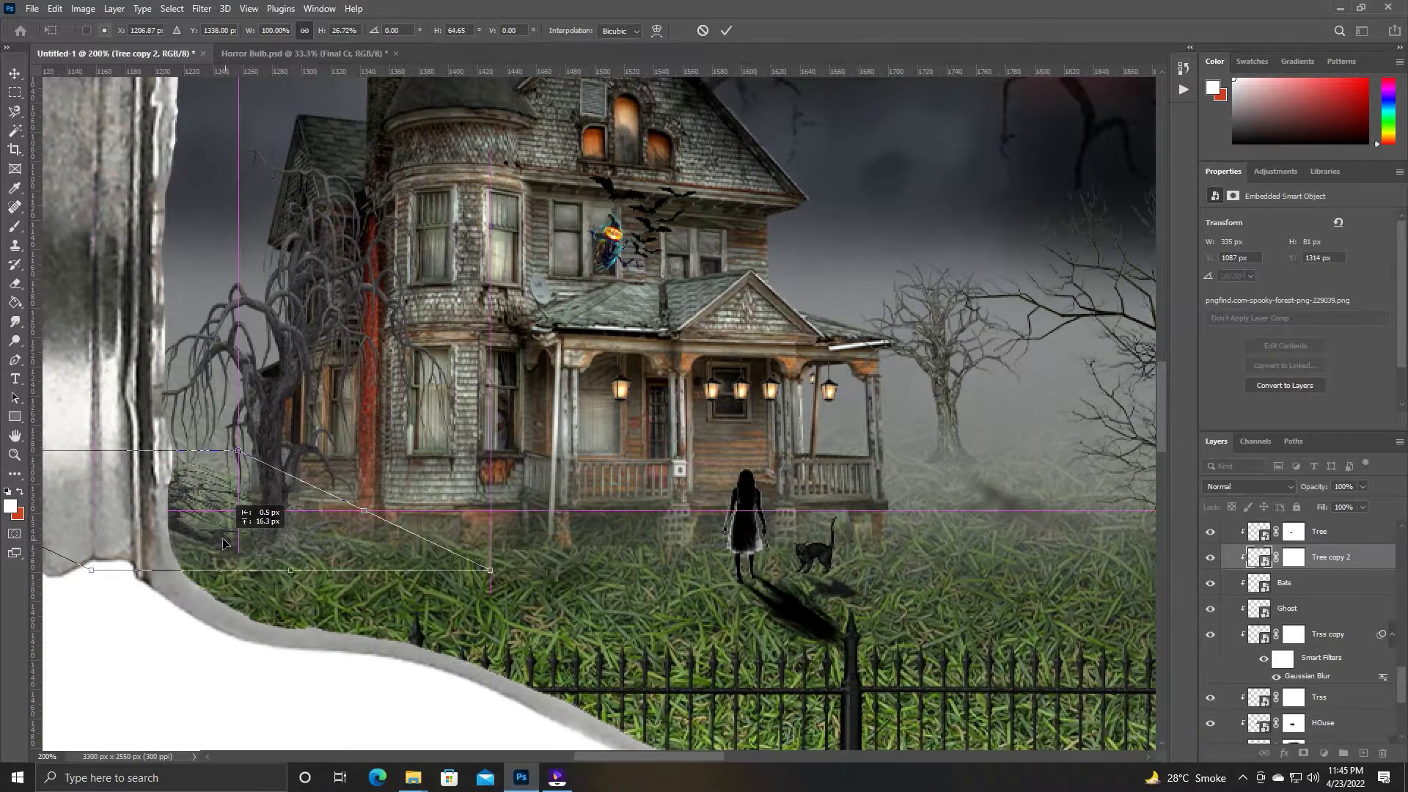
{"action": "left_click_drag", "start_coordinate": [24, 478], "coordinate": [230, 539]}
{"action": "key", "text": "Return"}
{"action": "key", "text": "ctrl+alt+f"}
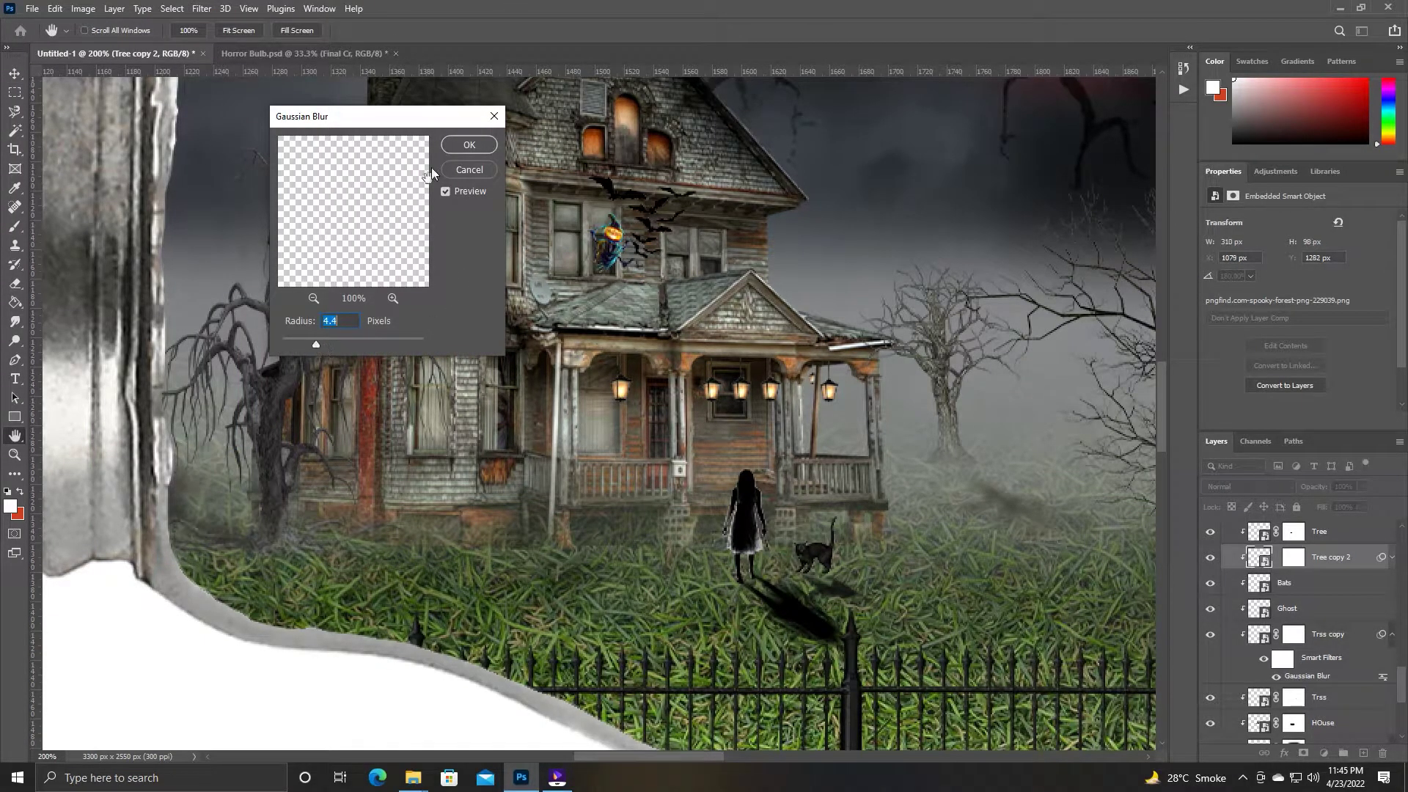
{"action": "left_click", "coordinate": [469, 144]}
{"action": "key", "text": "ctrl+j"}
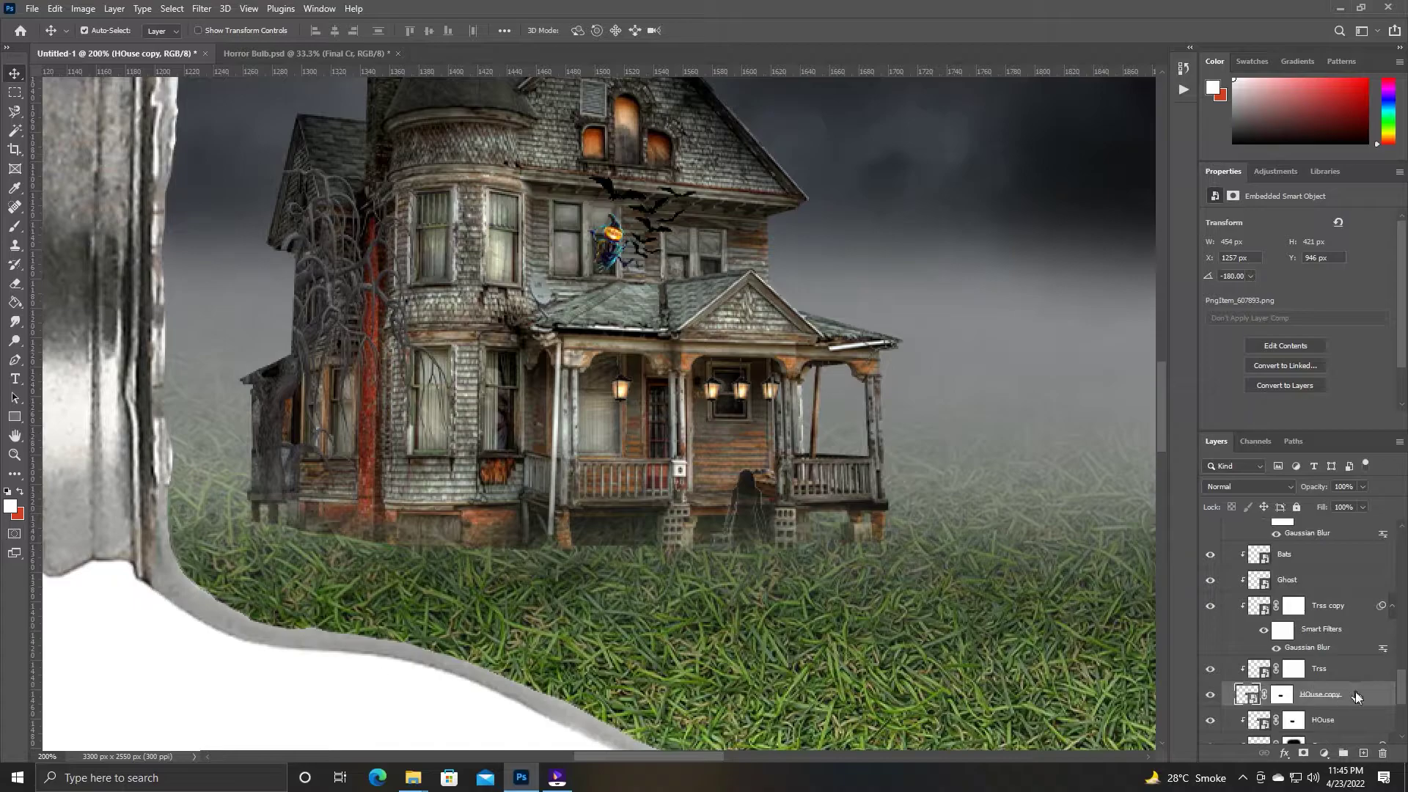
Flip and skew the HOuse copy down onto the grass below the house.
{"action": "left_click_drag", "start_coordinate": [925, 530], "coordinate": [930, 533]}
{"action": "key", "text": "ctrl+minus"}
{"action": "key", "text": "ctrl+t"}
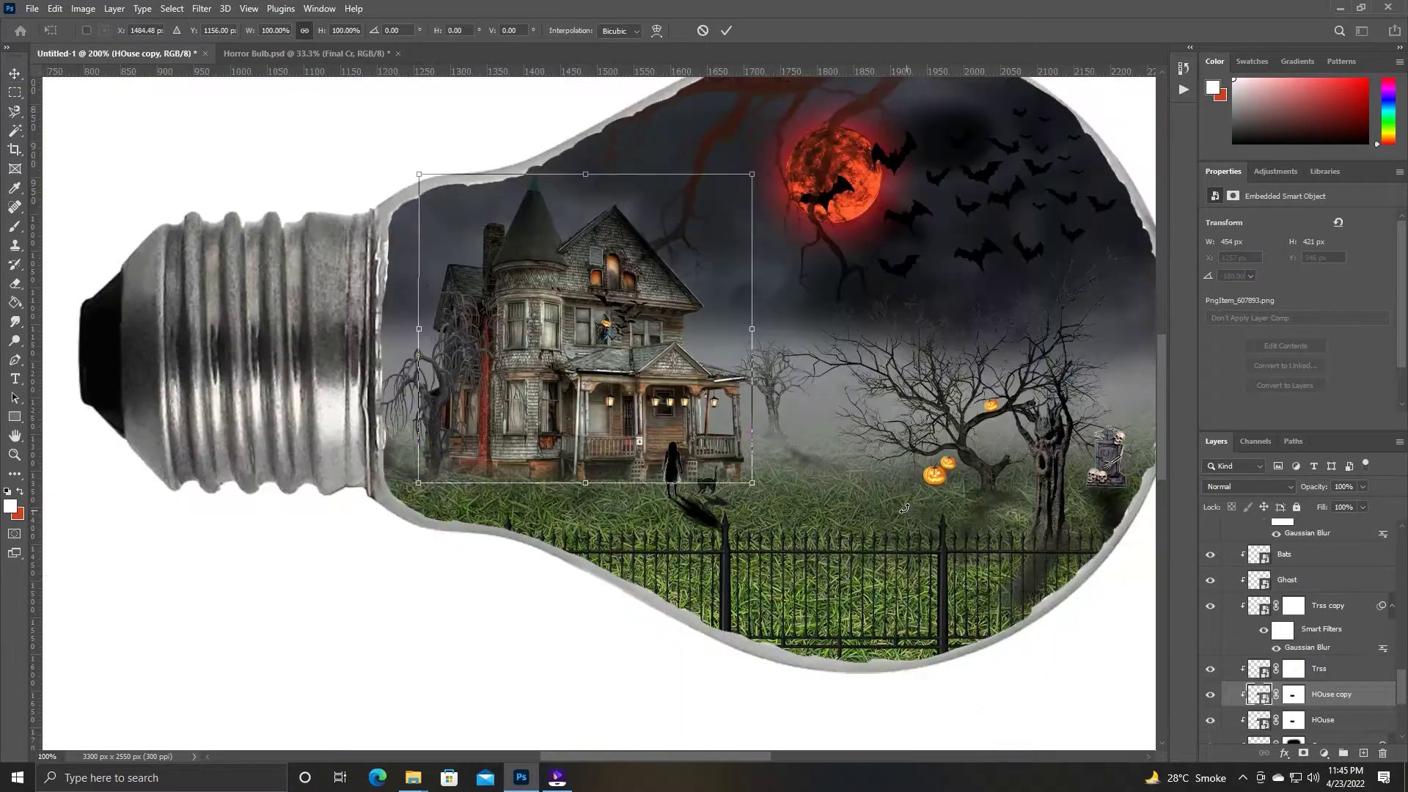
{"action": "left_click_drag", "start_coordinate": [585, 214], "coordinate": [831, 668]}
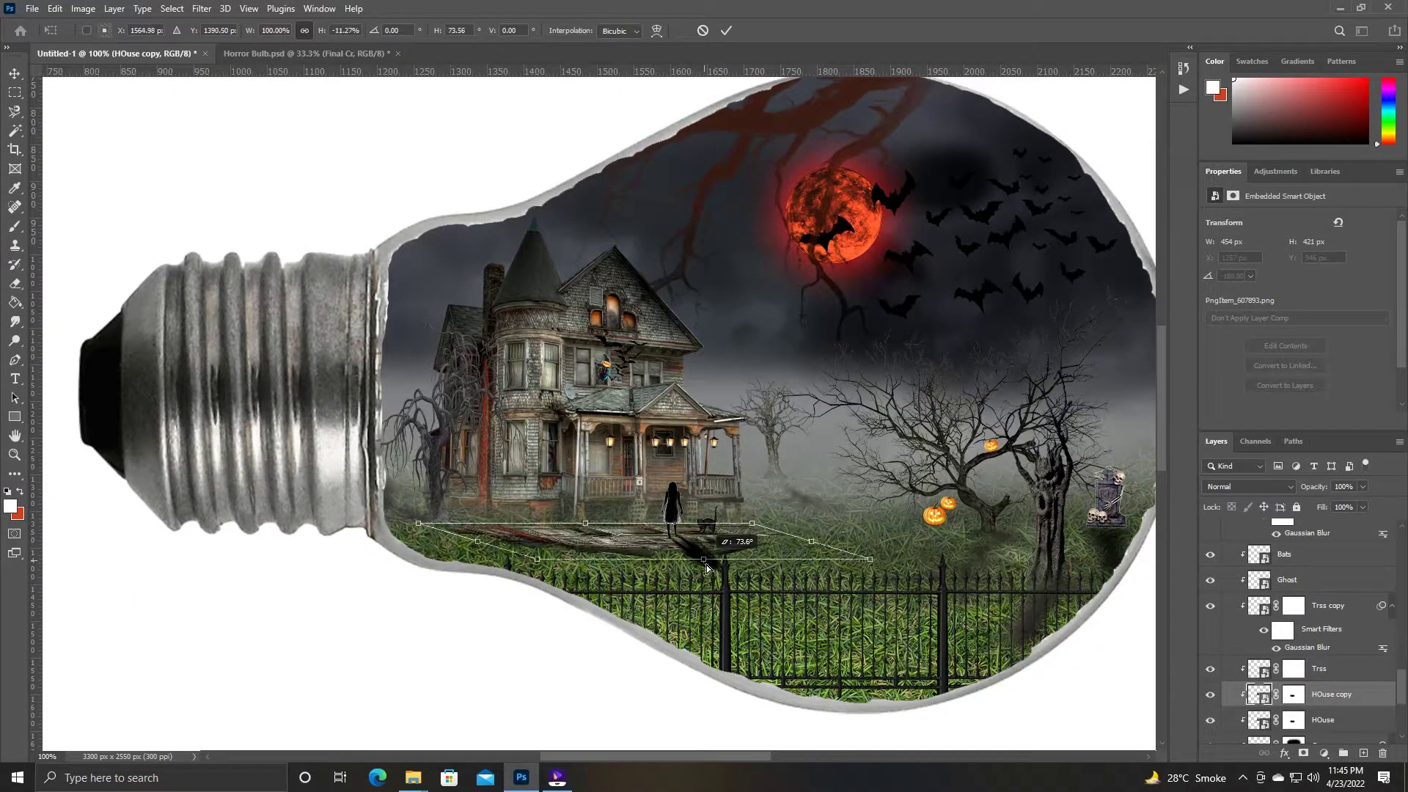
{"action": "key", "text": "Return"}
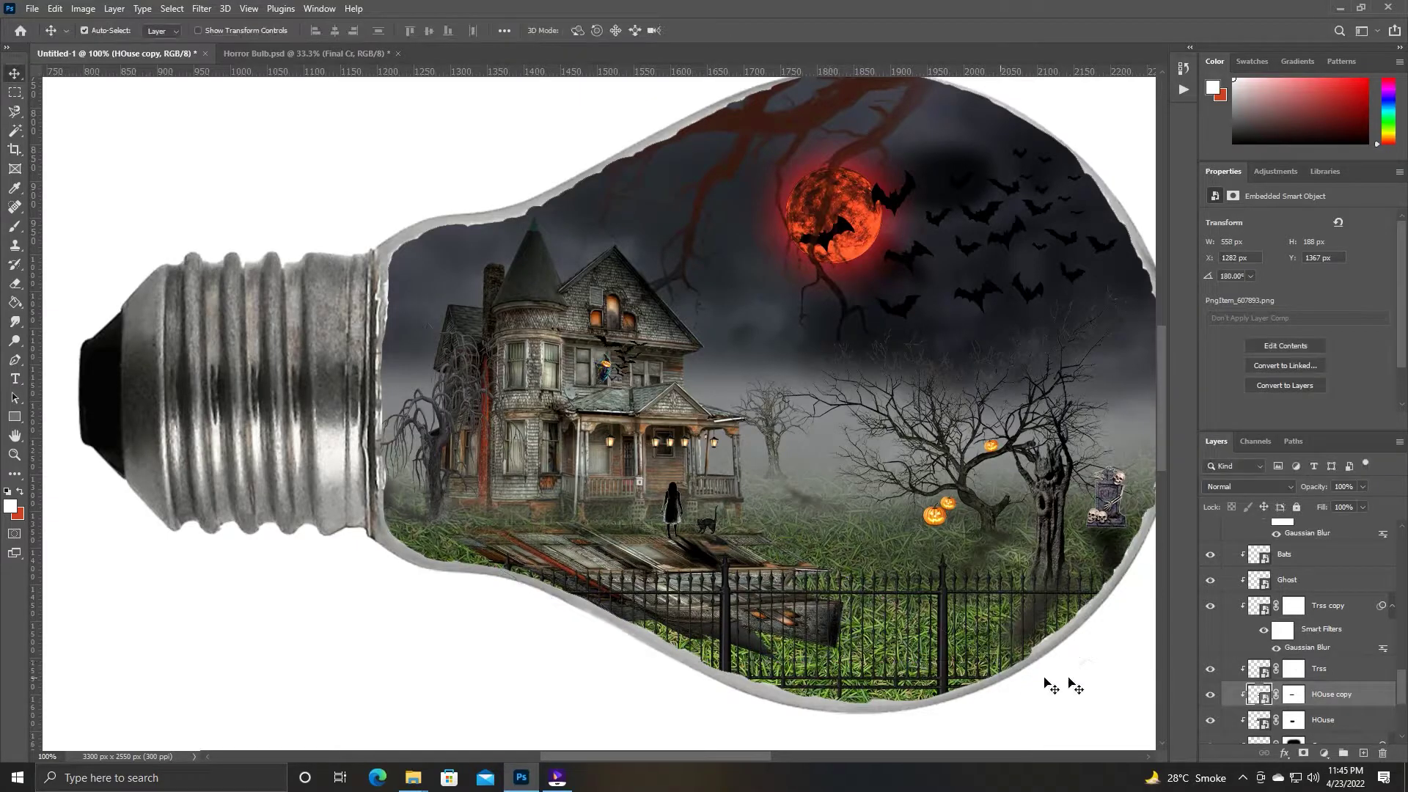
Give the house shadow a black Color Overlay and a 75.5 px Gaussian Blur.
{"action": "double_click", "coordinate": [1373, 694]}
{"action": "left_click", "coordinate": [719, 408]}
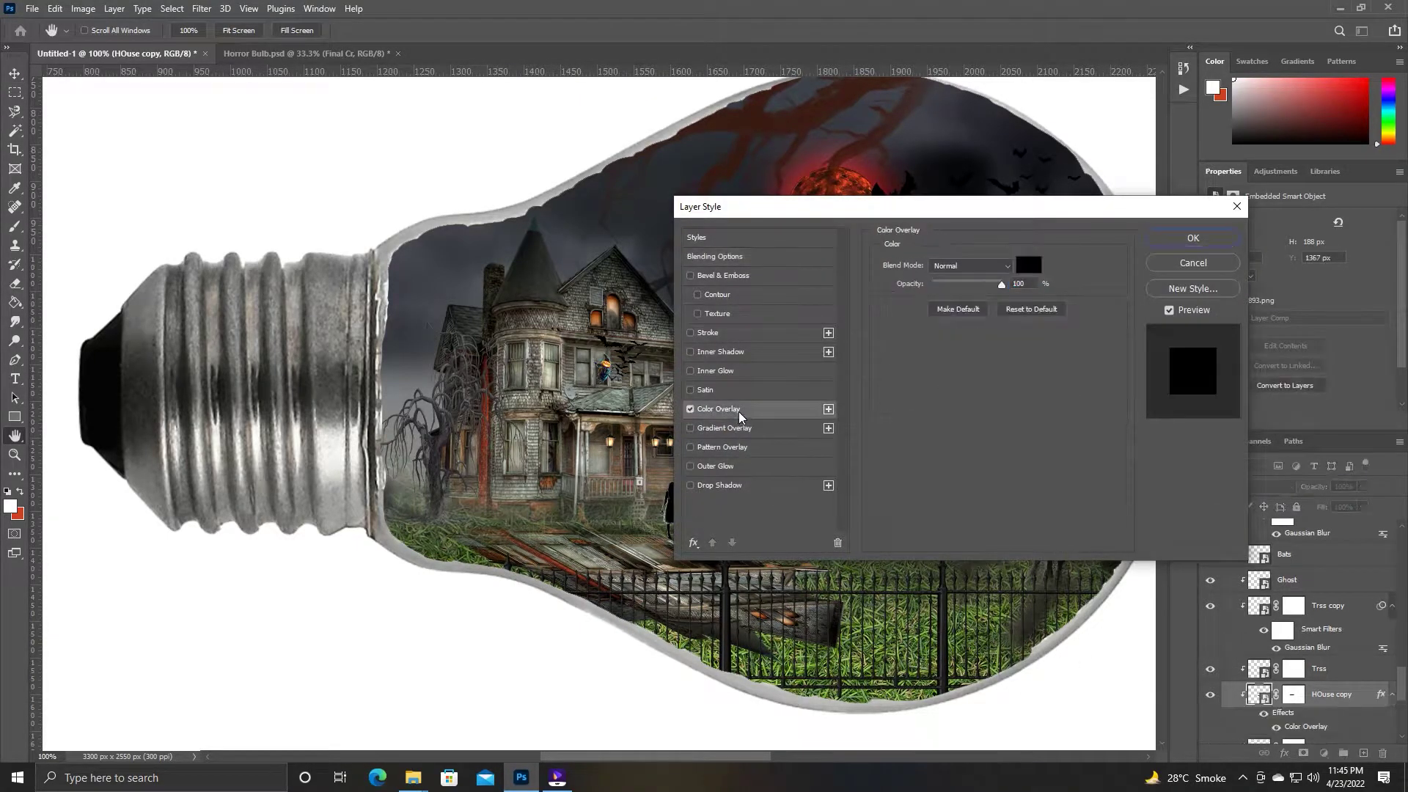
{"action": "left_click", "coordinate": [1185, 240]}
{"action": "left_click", "coordinate": [201, 8]}
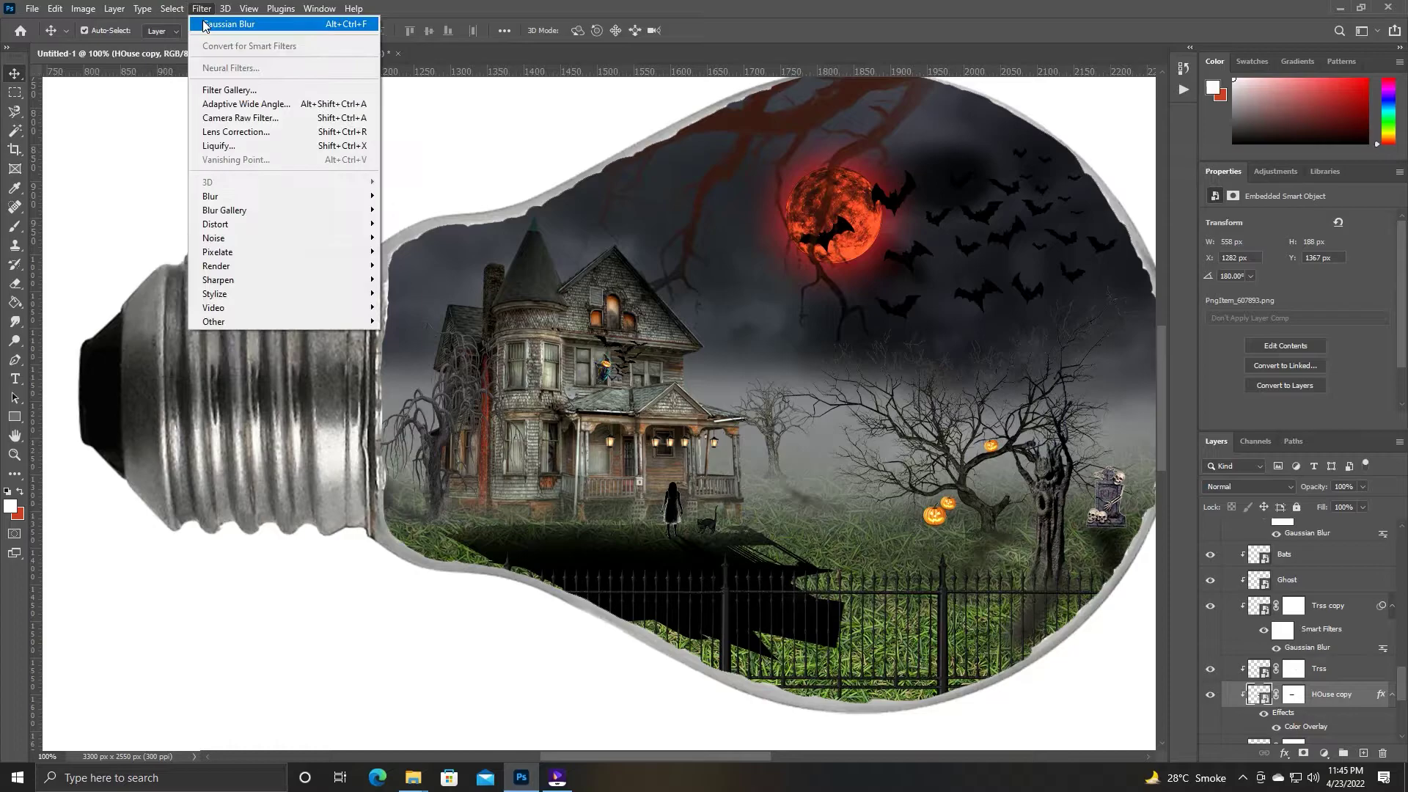
{"action": "left_click", "coordinate": [352, 18]}
{"action": "mouse_move", "coordinate": [305, 340]}
{"action": "left_mouse_down"}
{"action": "mouse_move", "coordinate": [381, 338]}
{"action": "mouse_move", "coordinate": [363, 345]}
{"action": "left_mouse_up"}
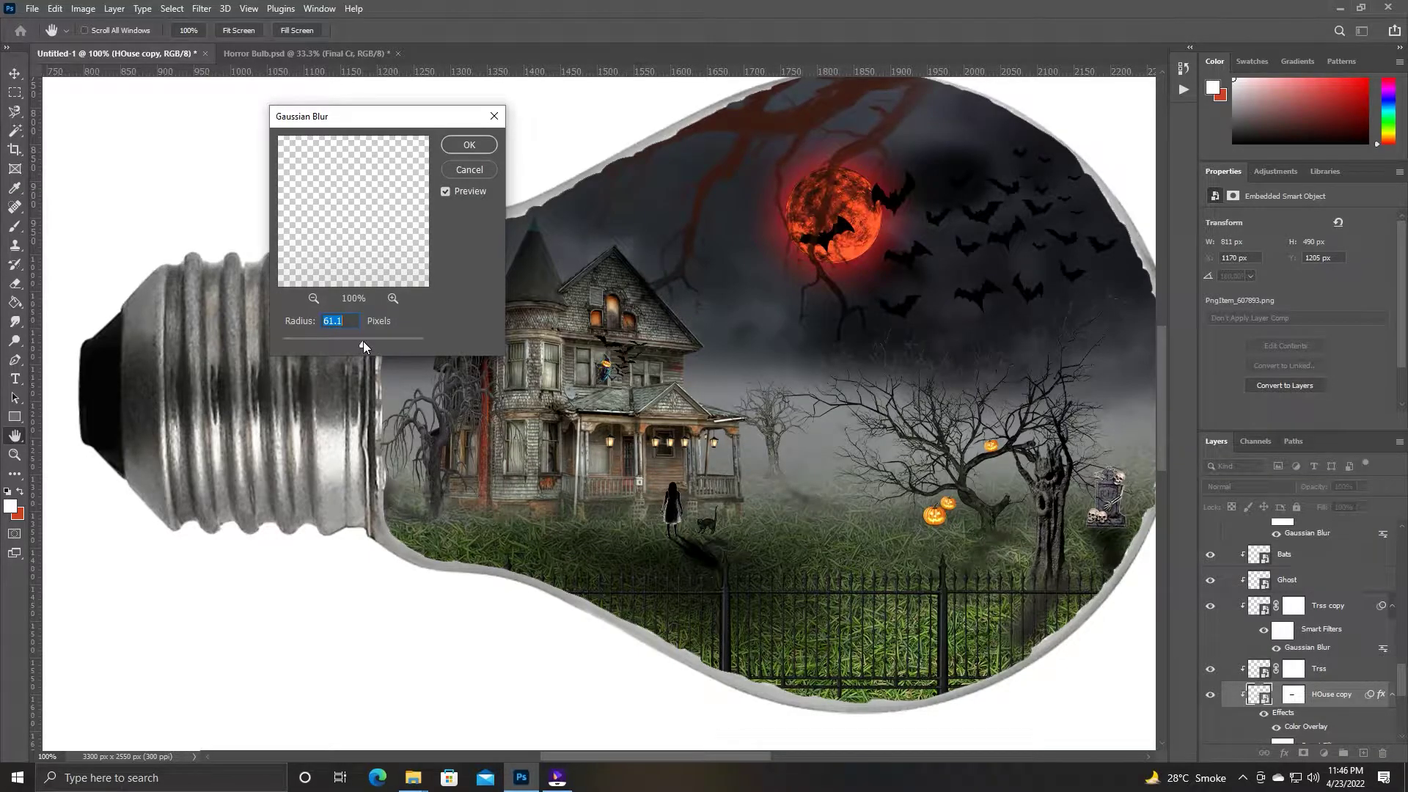
{"action": "left_click_drag", "start_coordinate": [363, 345], "coordinate": [367, 347]}
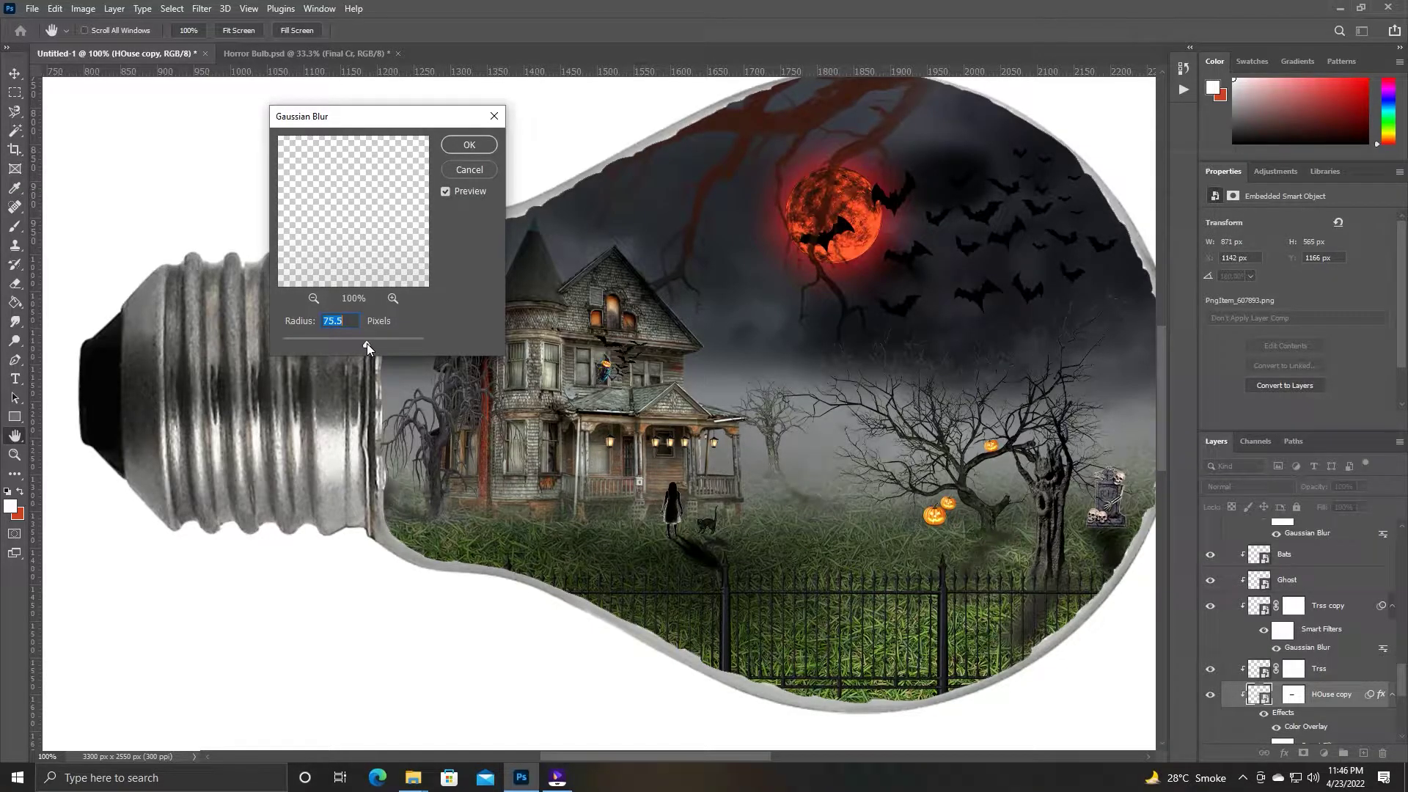
{"action": "left_click", "coordinate": [469, 145]}
Try skewing the blurred house shadow further, then cancel and recentre the view.
{"action": "key", "text": "v"}
{"action": "key", "text": "ctrl+t"}
{"action": "key", "text": "Return"}
{"action": "scroll", "coordinate": [645, 531], "scroll_direction": "down", "scroll_amount": 3}
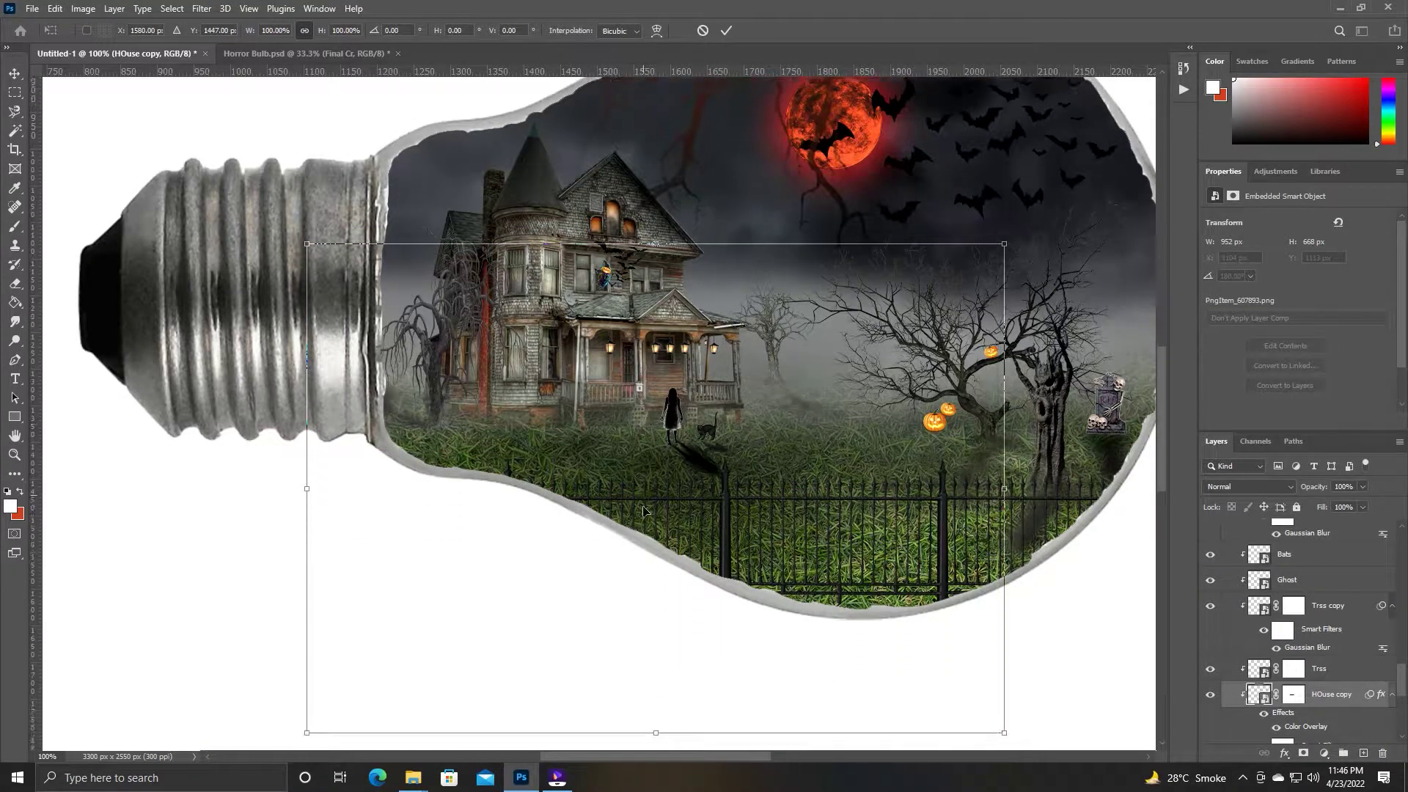
{"action": "left_click_drag", "start_coordinate": [658, 688], "coordinate": [477, 653]}
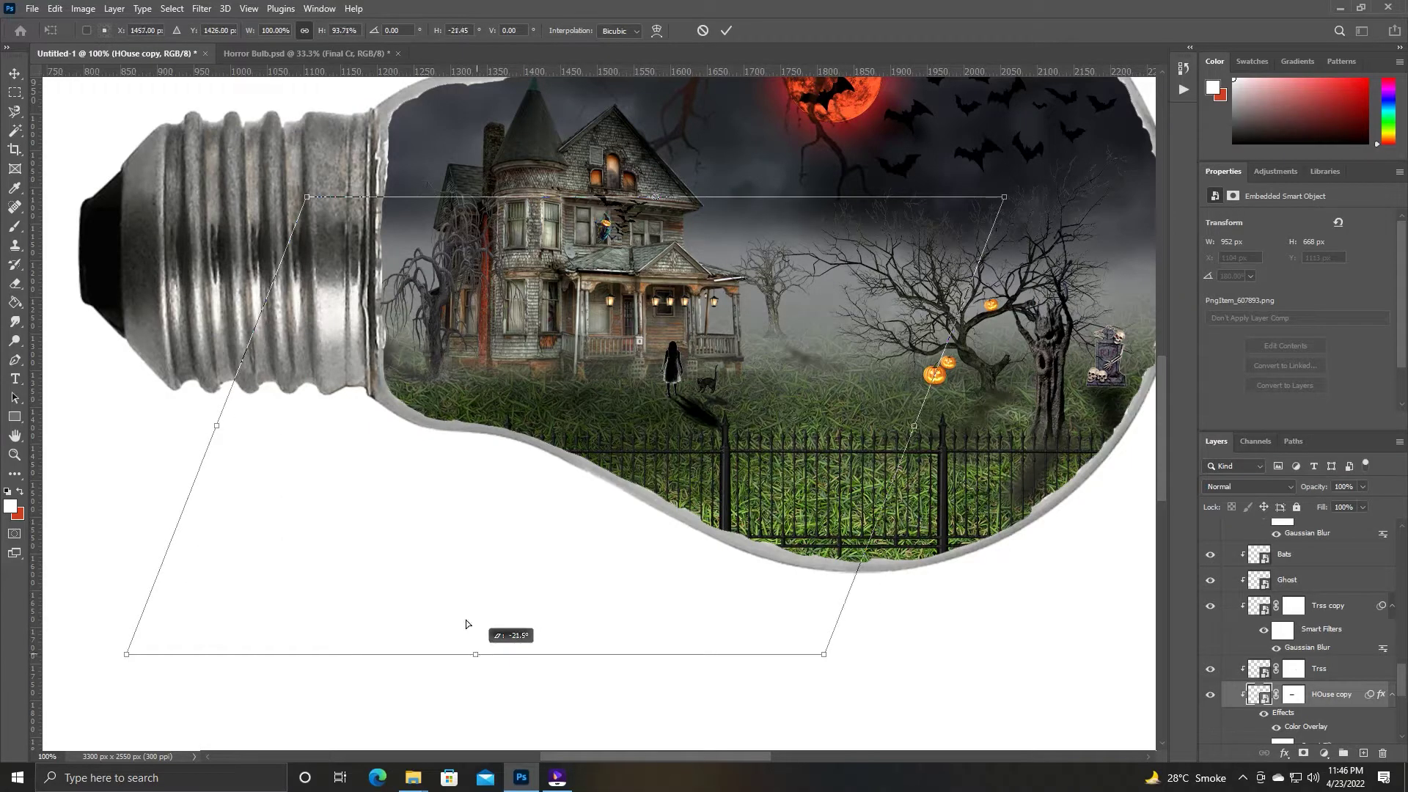
{"action": "key", "text": "Escape"}
{"action": "mouse_move", "coordinate": [674, 481]}
{"action": "left_mouse_down"}
{"action": "mouse_move", "coordinate": [704, 529]}
{"action": "mouse_move", "coordinate": [635, 521]}
{"action": "left_mouse_up"}
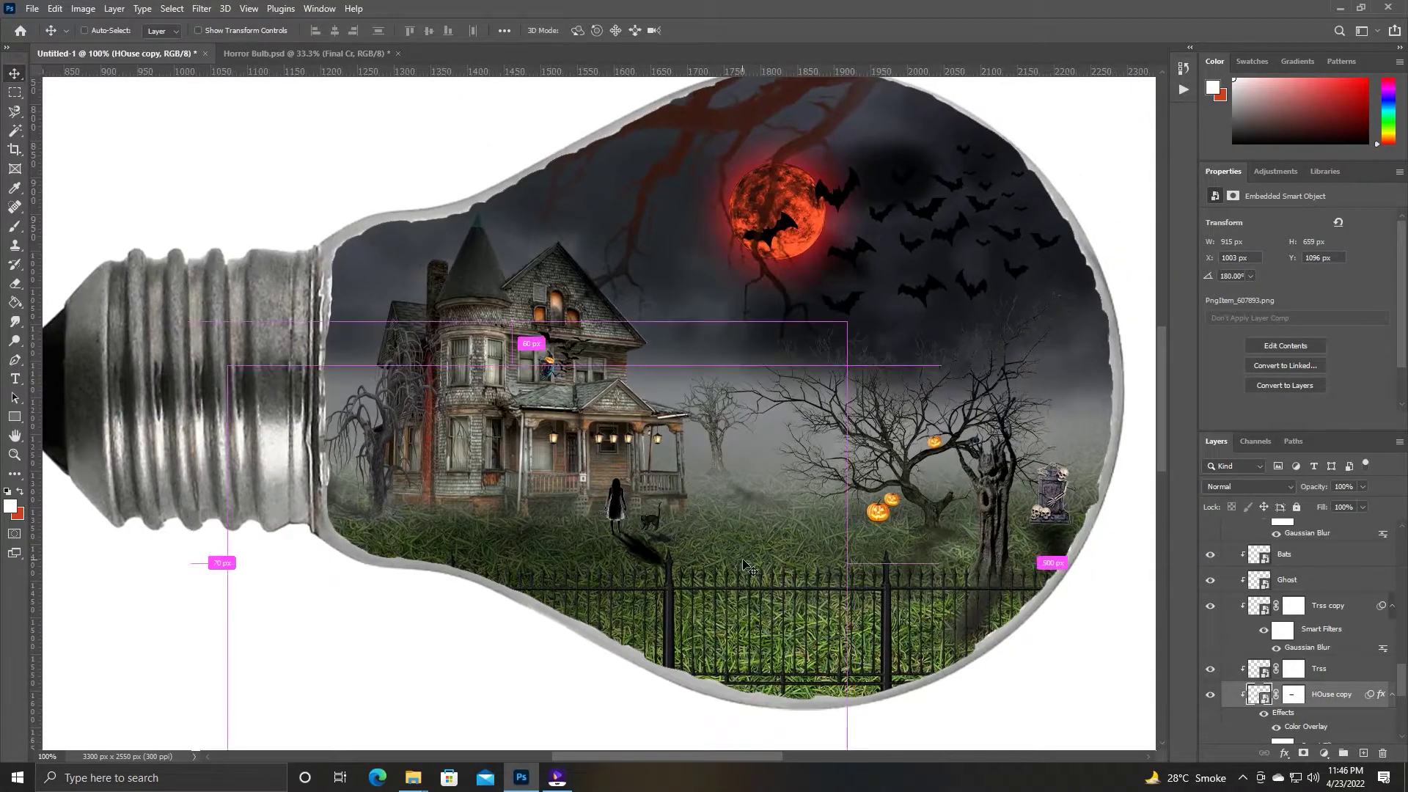
{"action": "scroll", "coordinate": [744, 521], "scroll_direction": "up", "scroll_amount": 1}
{"action": "scroll", "coordinate": [745, 520], "scroll_direction": "up", "scroll_amount": 1}
Merge the three pumpkin layers and give the merged layer a drop shadow.
{"action": "left_click_drag", "start_coordinate": [744, 521], "coordinate": [634, 520]}
{"action": "scroll", "coordinate": [1320, 587], "scroll_direction": "up", "scroll_amount": 2}
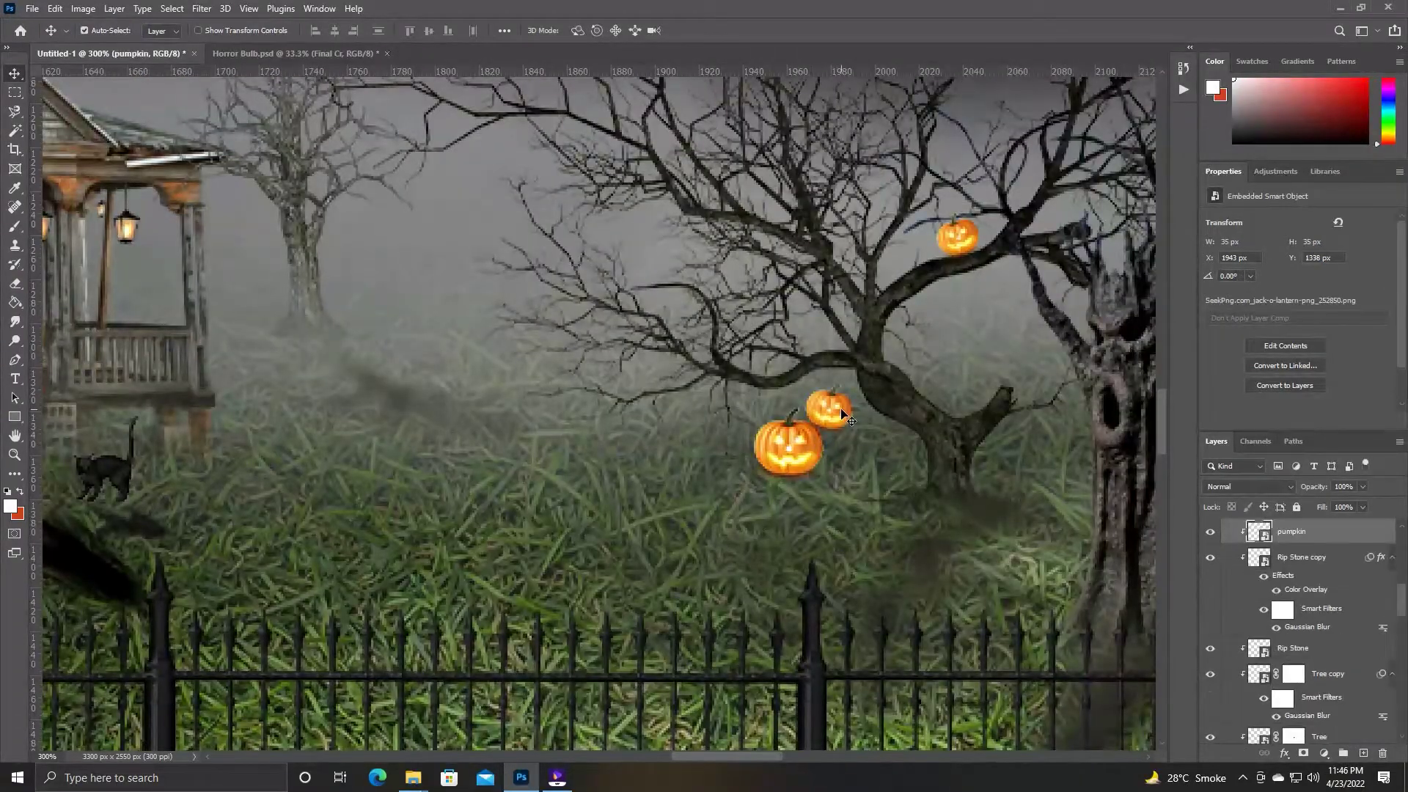
{"action": "scroll", "coordinate": [1333, 572], "scroll_direction": "up", "scroll_amount": 2}
{"action": "left_click", "coordinate": [1333, 569]}
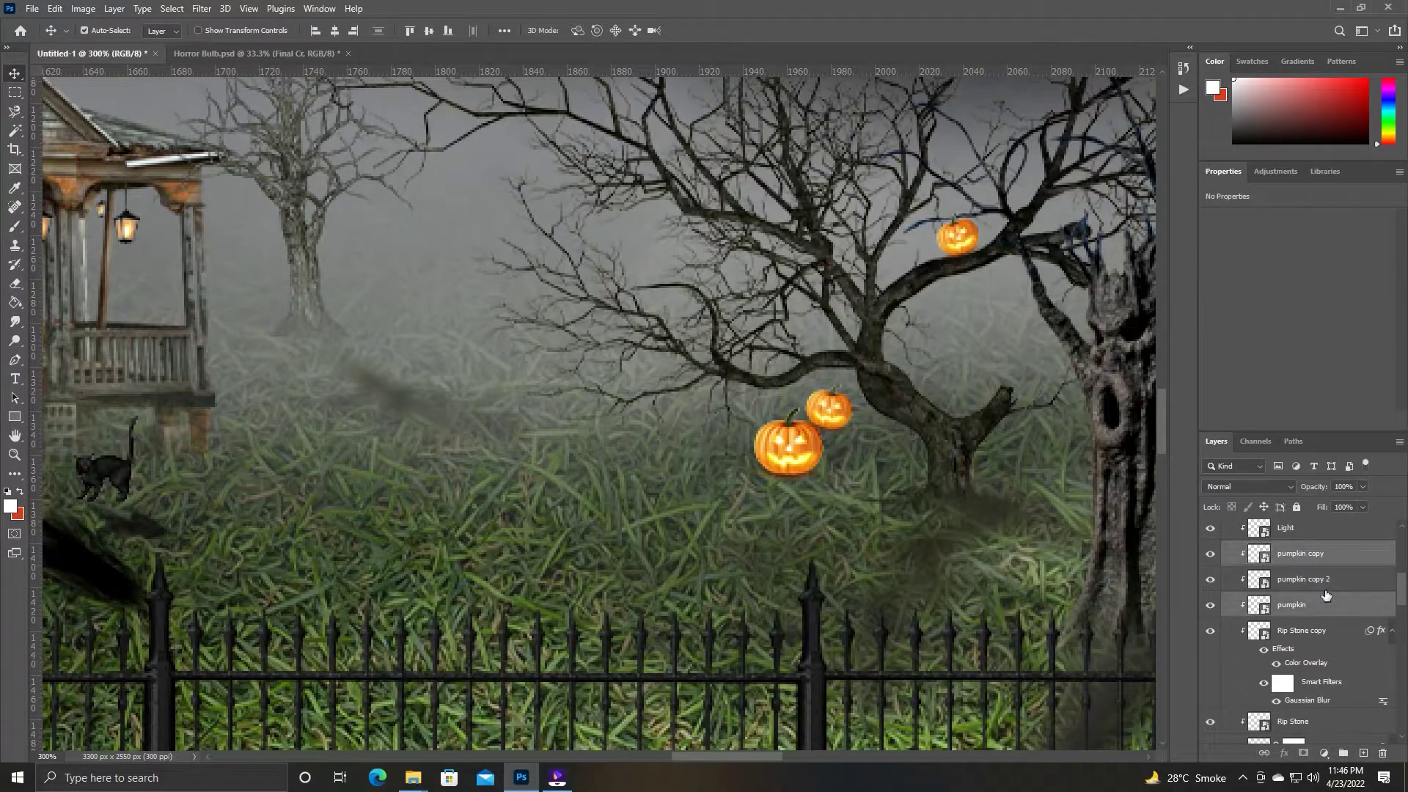
{"action": "left_click", "coordinate": [1325, 603], "text": "shift"}
{"action": "key", "text": "ctrl+e"}
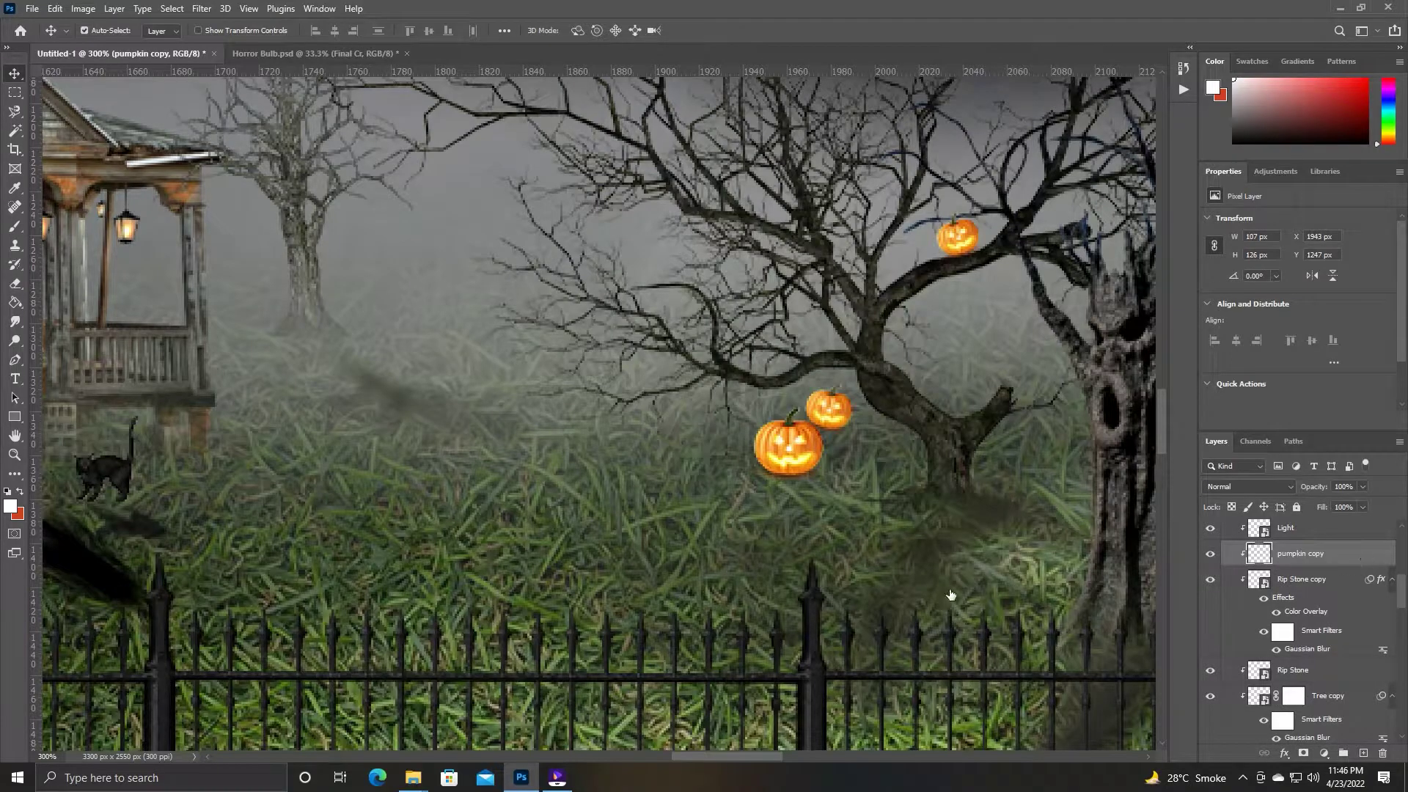
{"action": "double_click", "coordinate": [1357, 553]}
{"action": "left_click_drag", "start_coordinate": [817, 222], "coordinate": [208, 136]}
{"action": "left_click", "coordinate": [111, 403]}
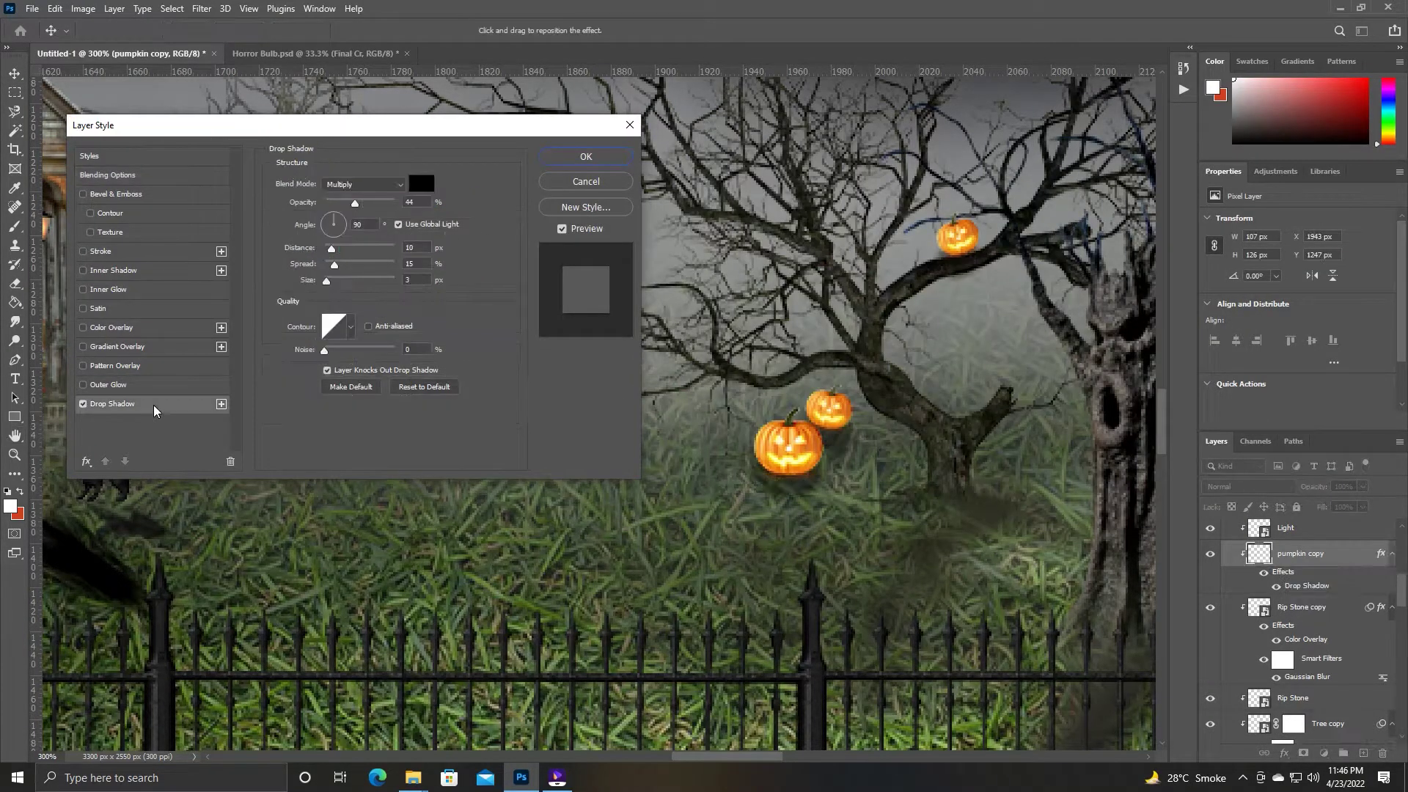
{"action": "left_click", "coordinate": [561, 157]}
Add a 44%-opacity Multiply drop shadow (distance 10, spread 15, size 3) to Grill copy 2.
{"action": "scroll", "coordinate": [489, 485], "scroll_direction": "down", "scroll_amount": 5}
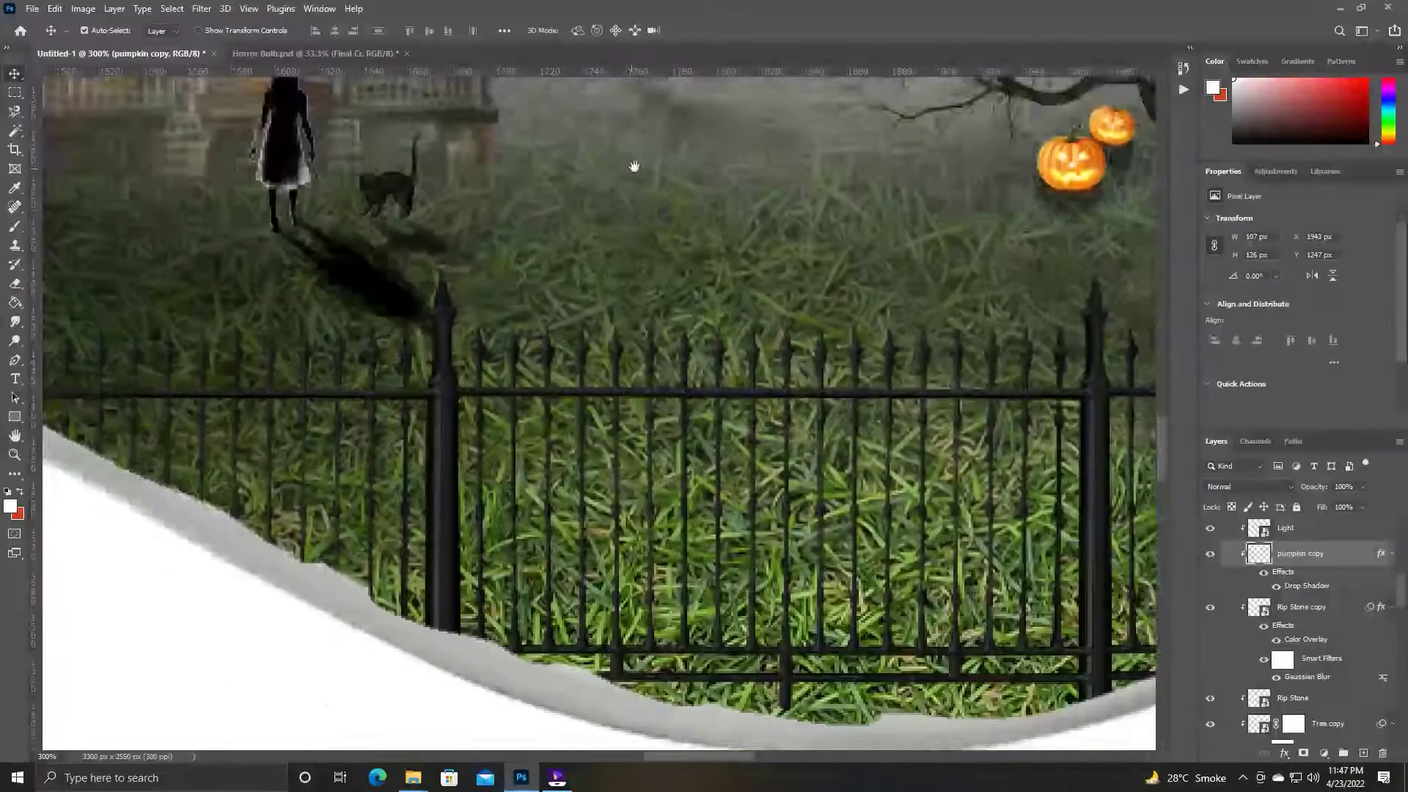
{"action": "left_click", "coordinate": [636, 507]}
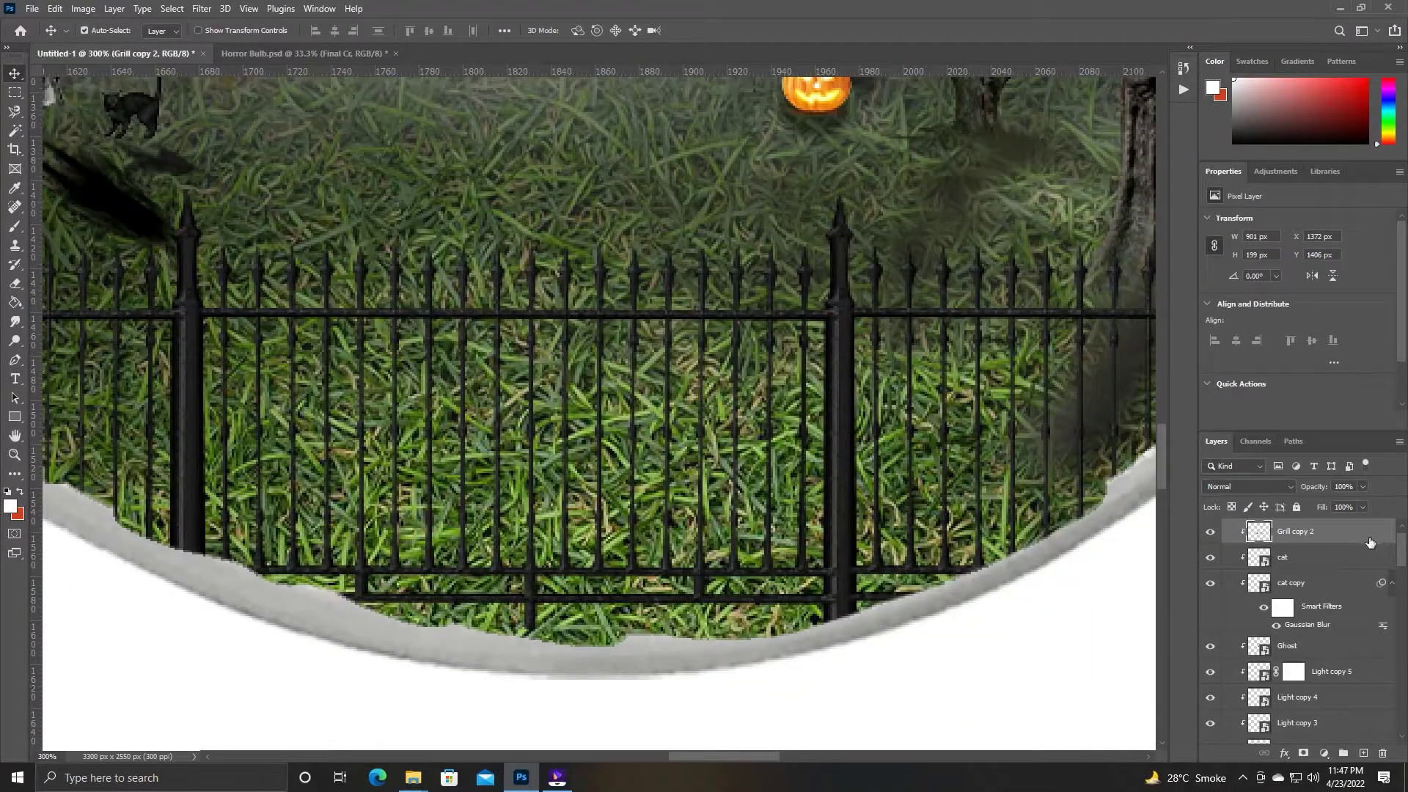
{"action": "double_click", "coordinate": [1368, 541]}
{"action": "left_click_drag", "start_coordinate": [399, 119], "coordinate": [399, 63]}
{"action": "left_click", "coordinate": [172, 348]}
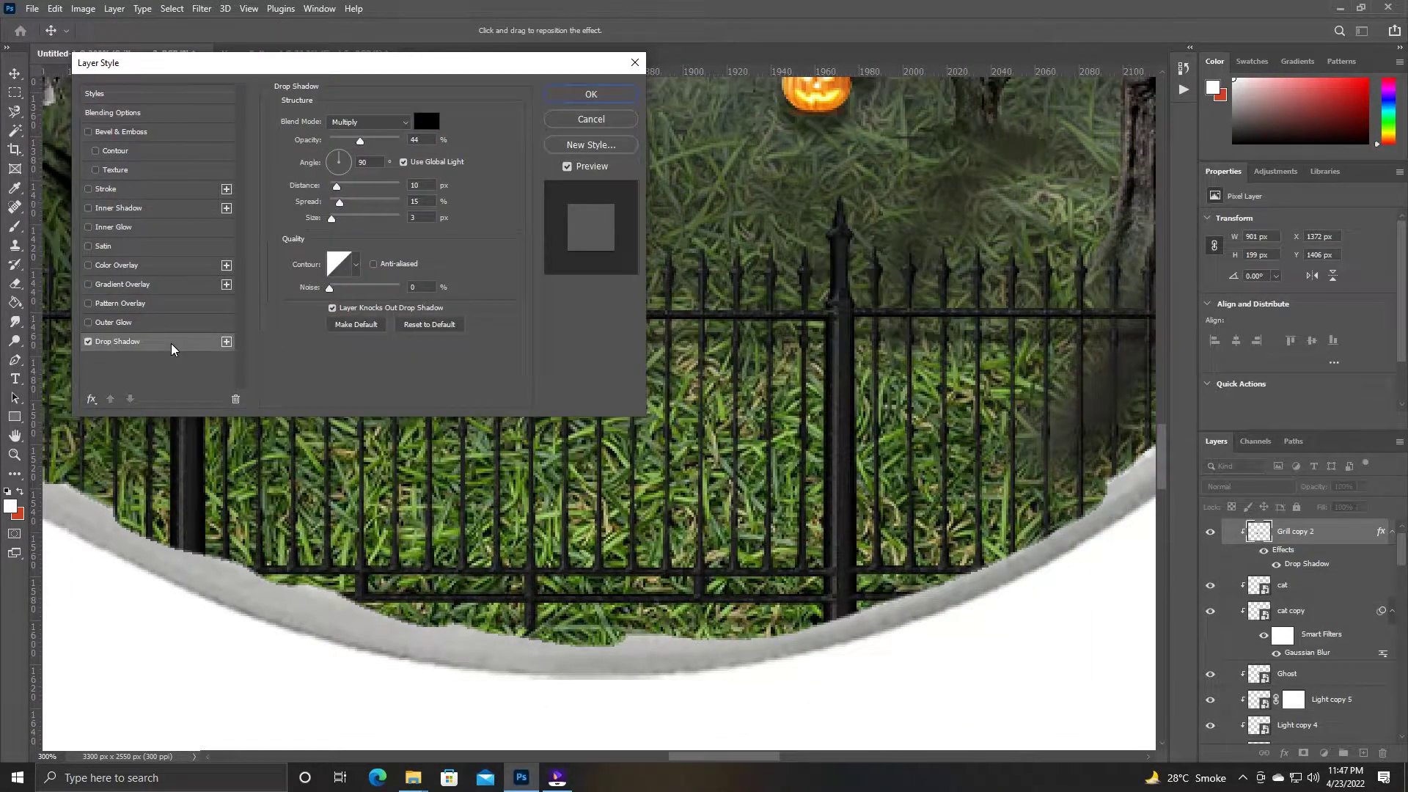
{"action": "left_click_drag", "start_coordinate": [220, 62], "coordinate": [649, 139]}
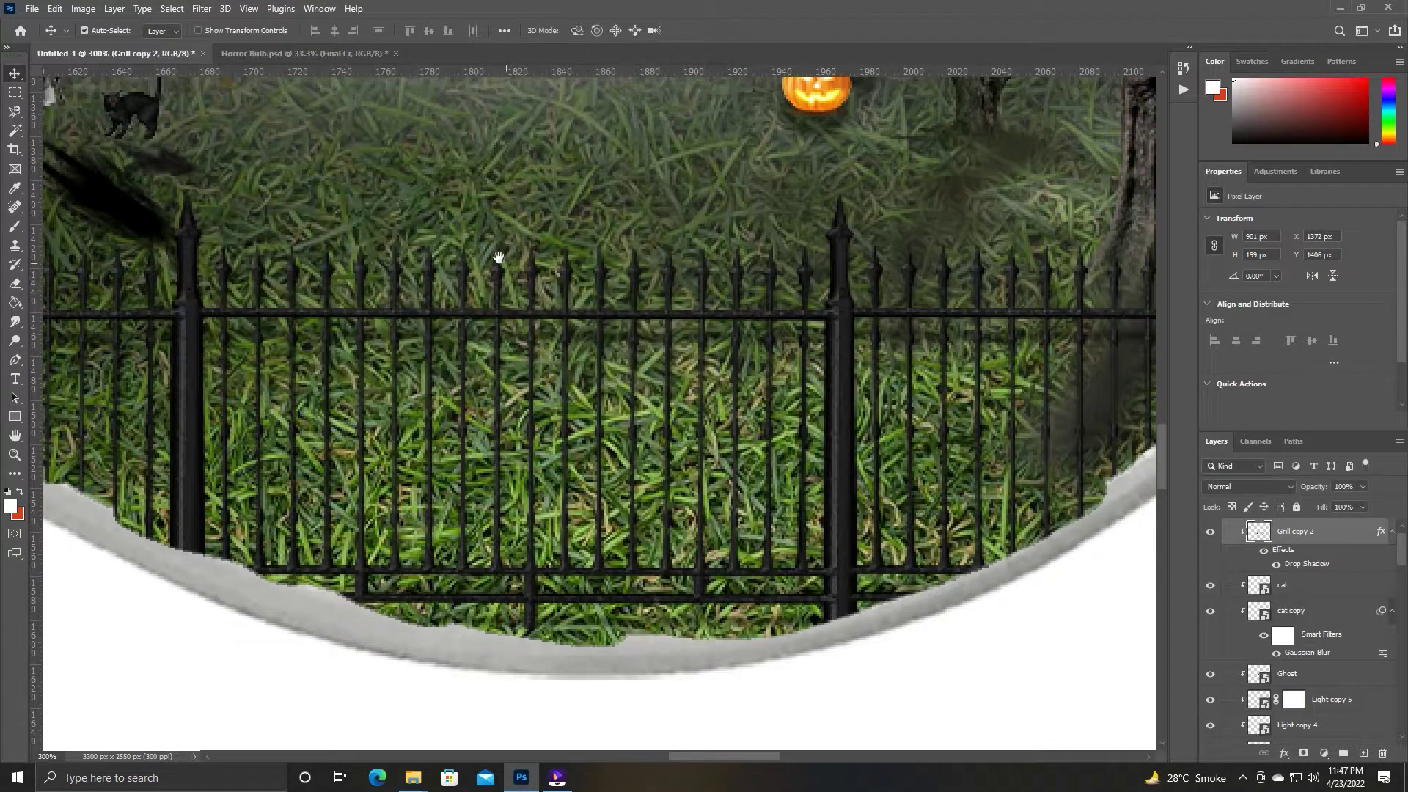
{"action": "scroll", "coordinate": [777, 464], "scroll_direction": "down", "scroll_amount": 3}
{"action": "scroll", "coordinate": [686, 460], "scroll_direction": "up", "scroll_amount": 2}
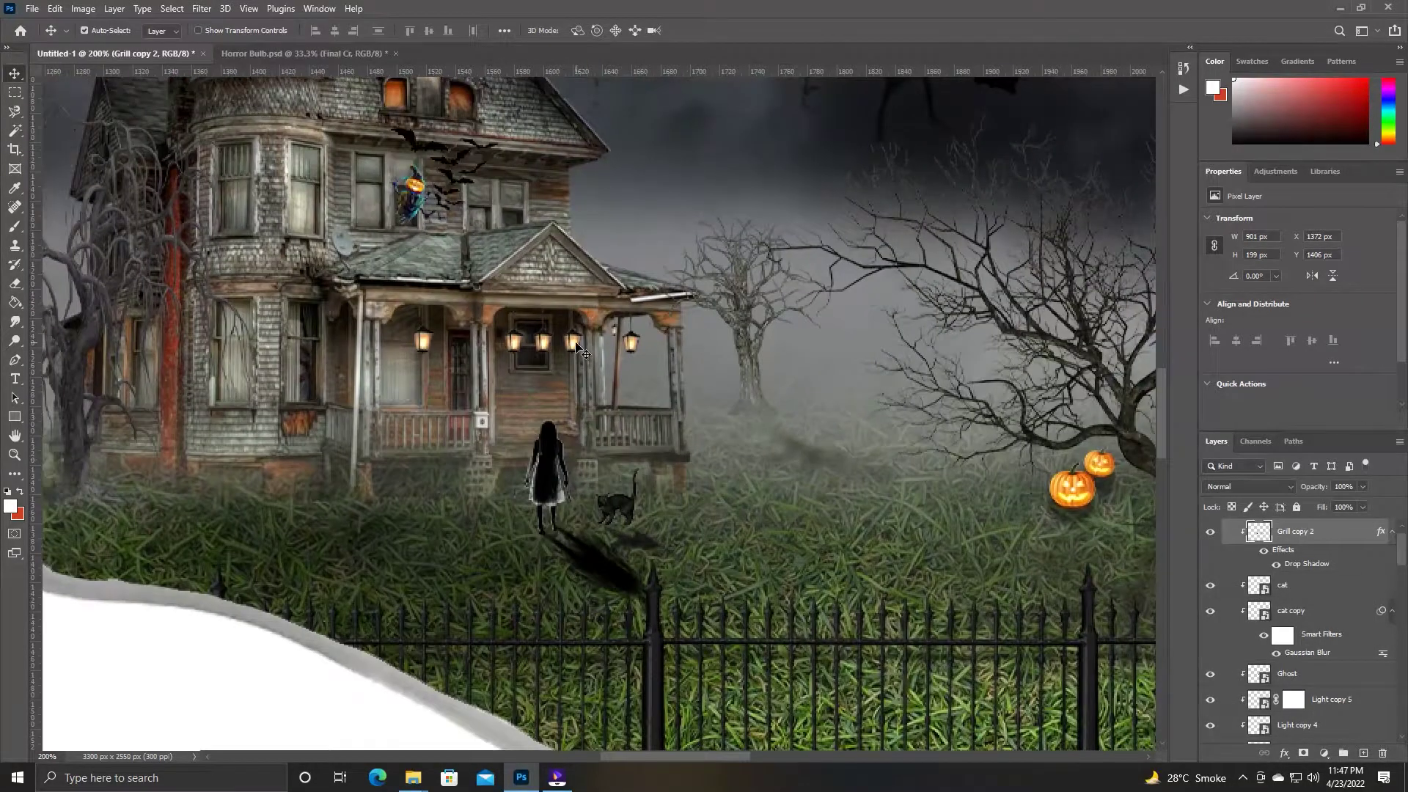
{"action": "left_click_drag", "start_coordinate": [576, 344], "coordinate": [804, 583]}
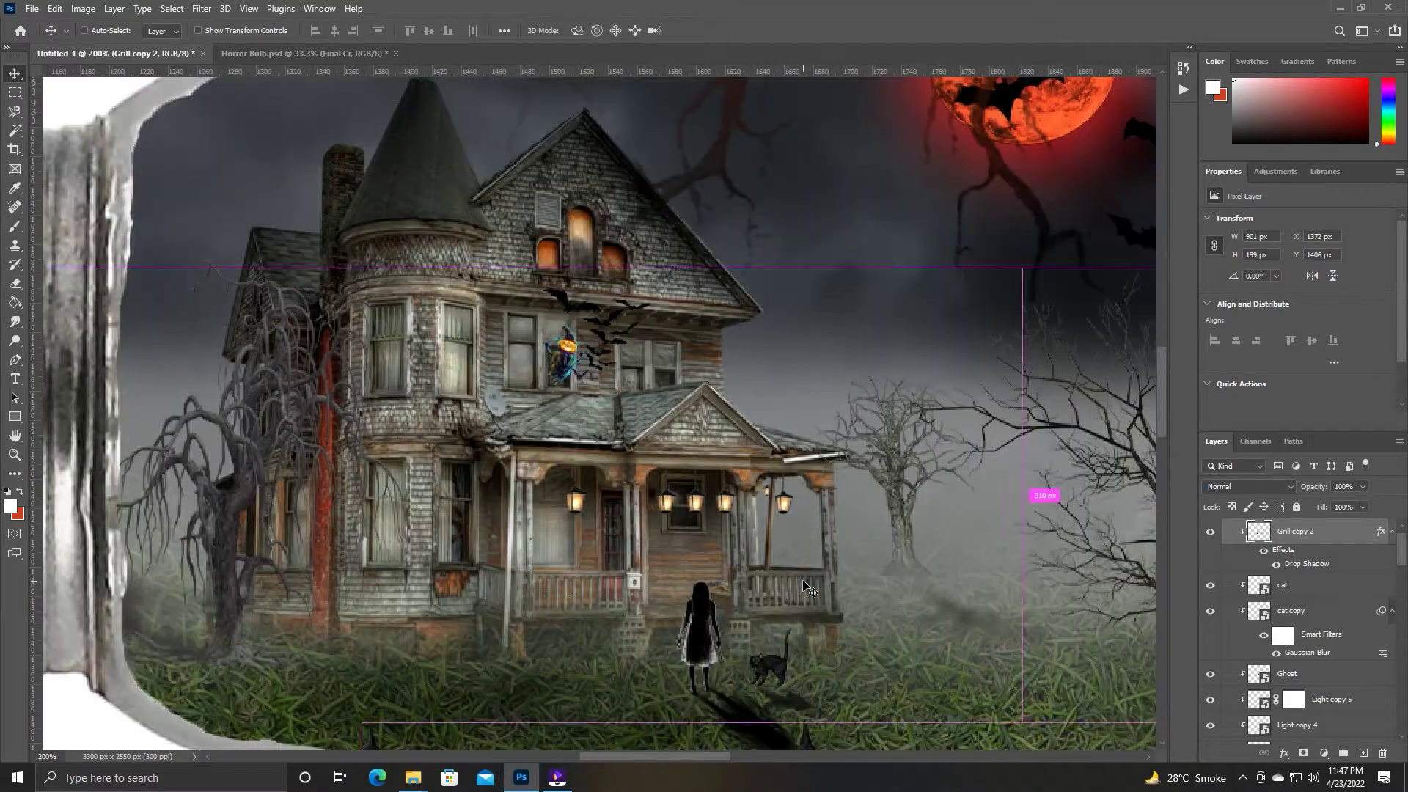
{"action": "scroll", "coordinate": [804, 583], "scroll_direction": "down", "scroll_amount": 5}
{"action": "scroll", "coordinate": [843, 594], "scroll_direction": "down", "scroll_amount": 1}
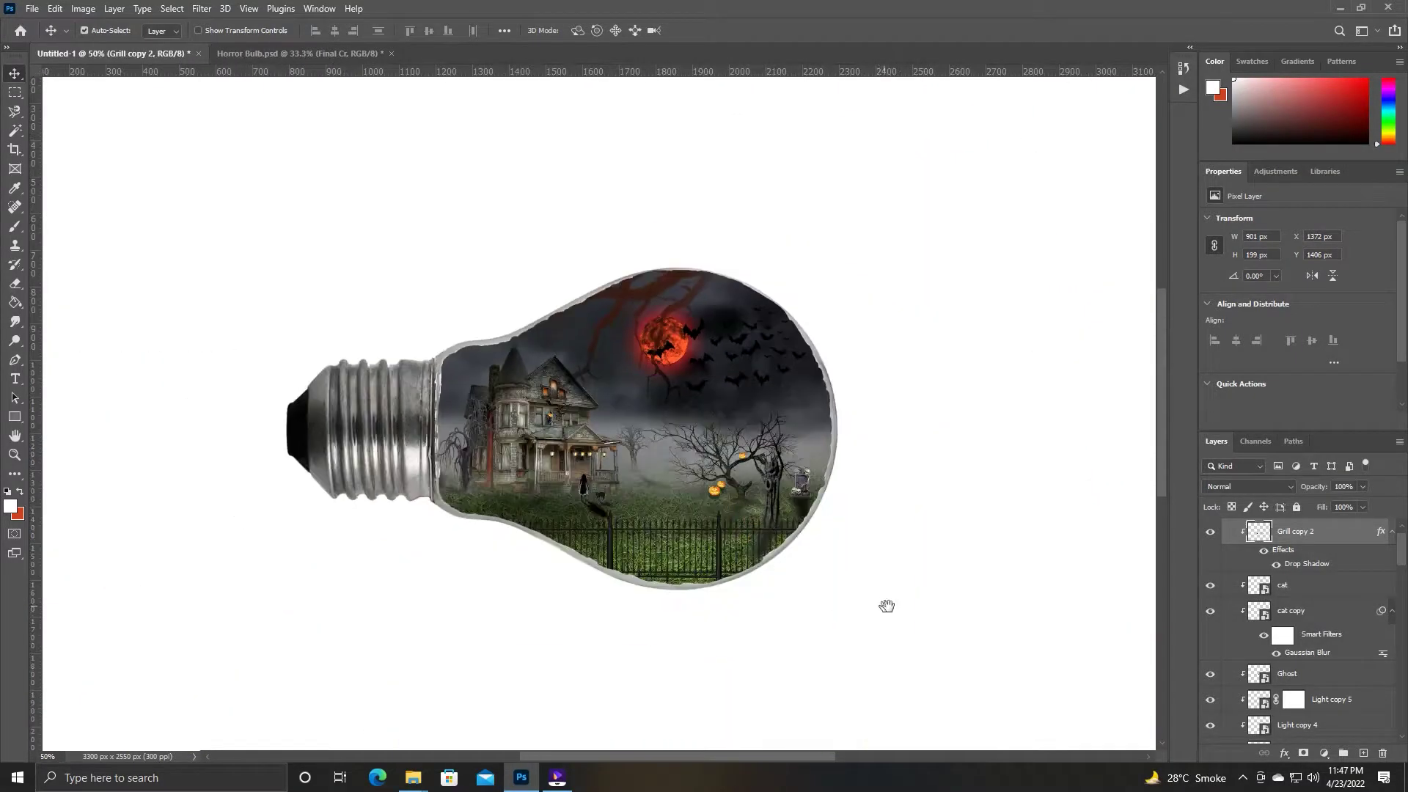
Fill the white Background layer with black using the Paint Bucket.
{"action": "left_click_drag", "start_coordinate": [881, 604], "coordinate": [806, 491]}
{"action": "key", "text": "alt+comma"}
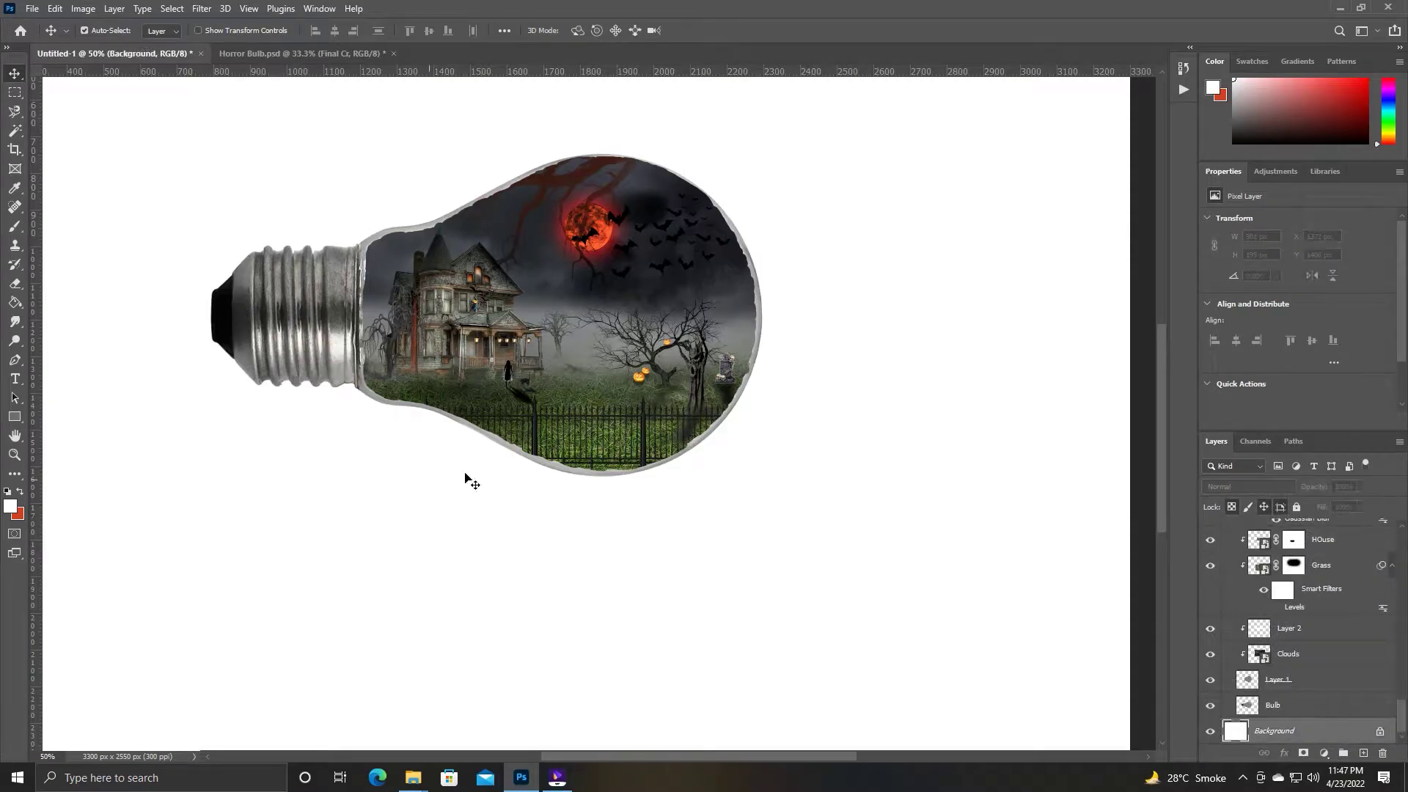
{"action": "left_click", "coordinate": [16, 302]}
{"action": "left_click", "coordinate": [132, 519]}
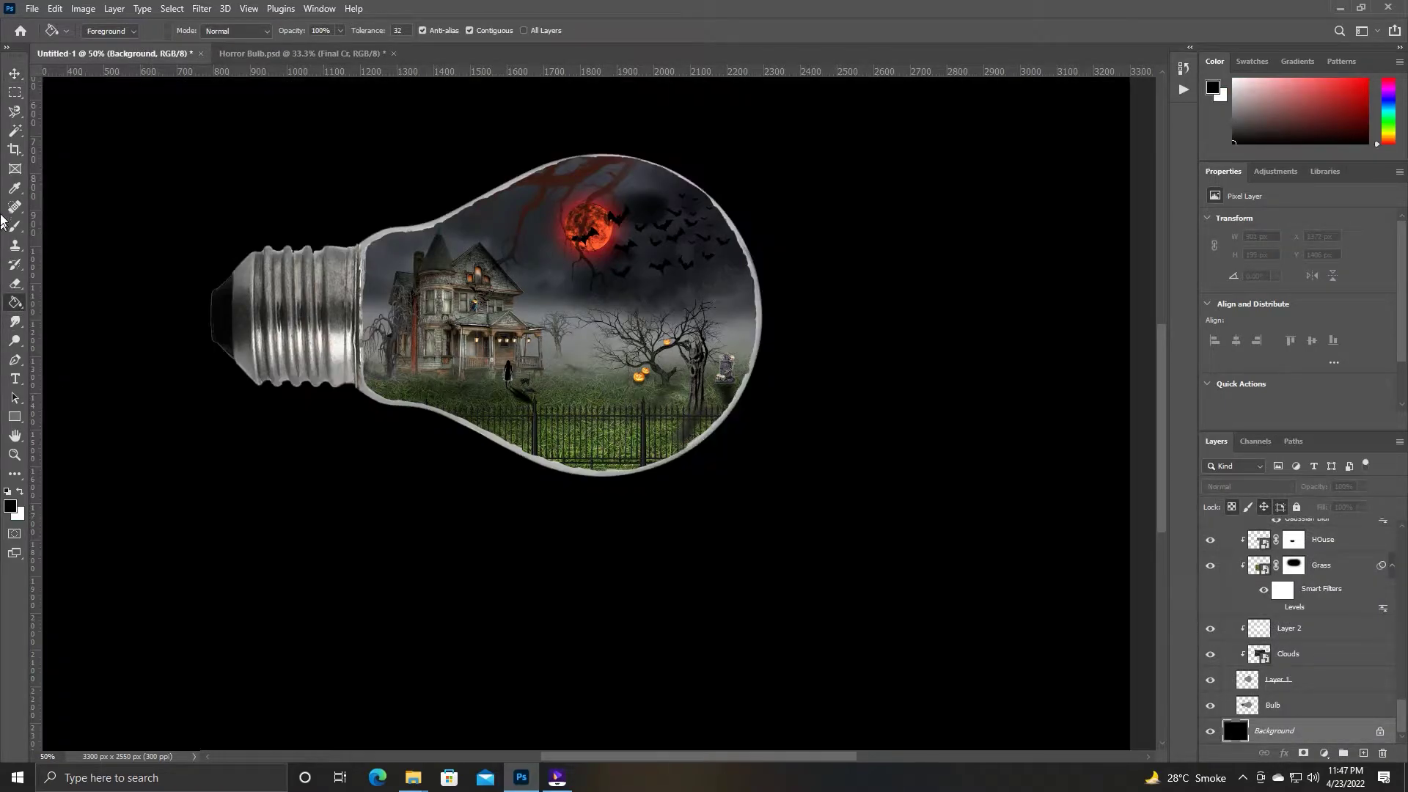
{"action": "key", "text": "v"}
{"action": "left_click_drag", "start_coordinate": [866, 456], "coordinate": [945, 664]}
Rename the Images Used group to 'Final' and show the black Background again.
{"action": "left_click", "coordinate": [1210, 731]}
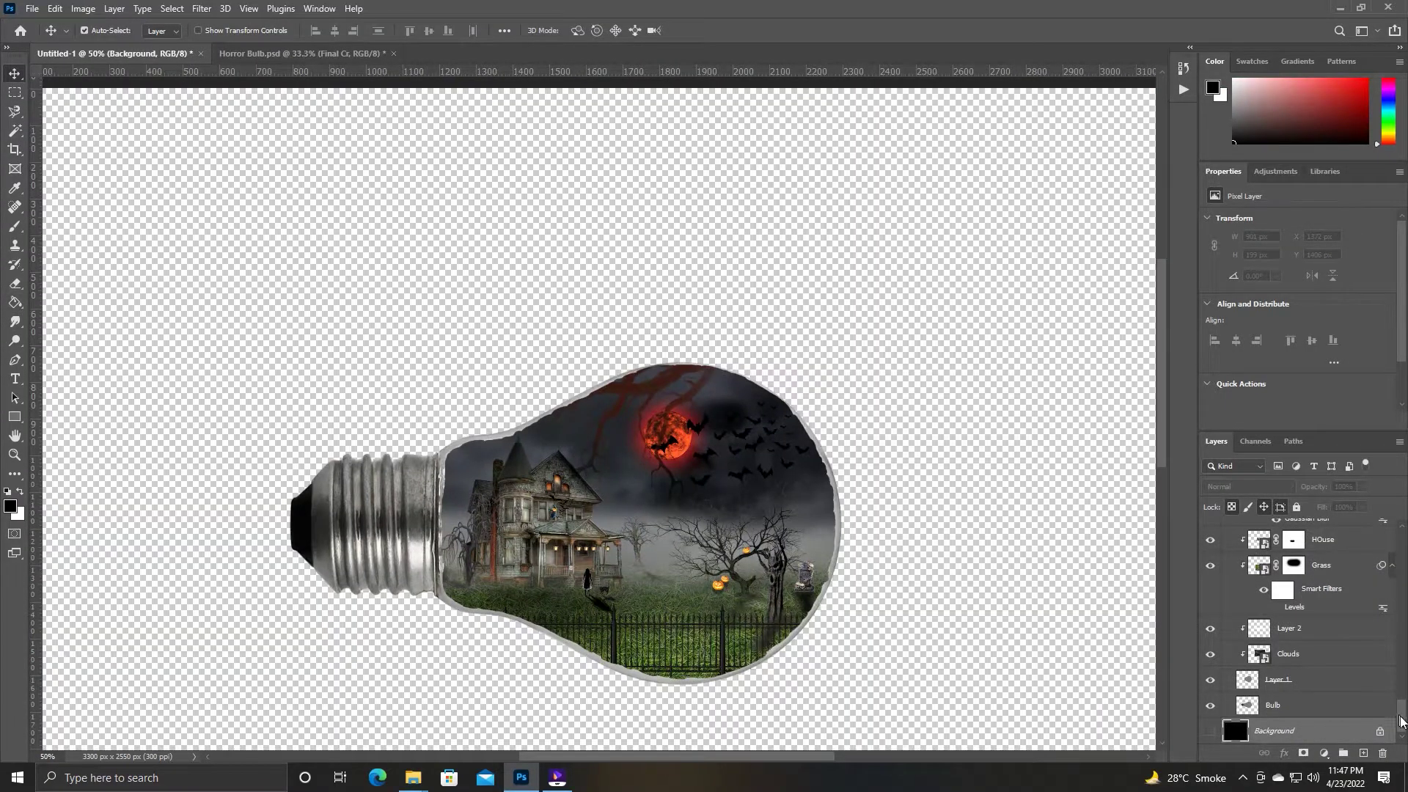
{"action": "scroll", "coordinate": [1233, 660], "scroll_direction": "up", "scroll_amount": 5}
{"action": "left_click", "coordinate": [1226, 527]}
{"action": "double_click", "coordinate": [1268, 528]}
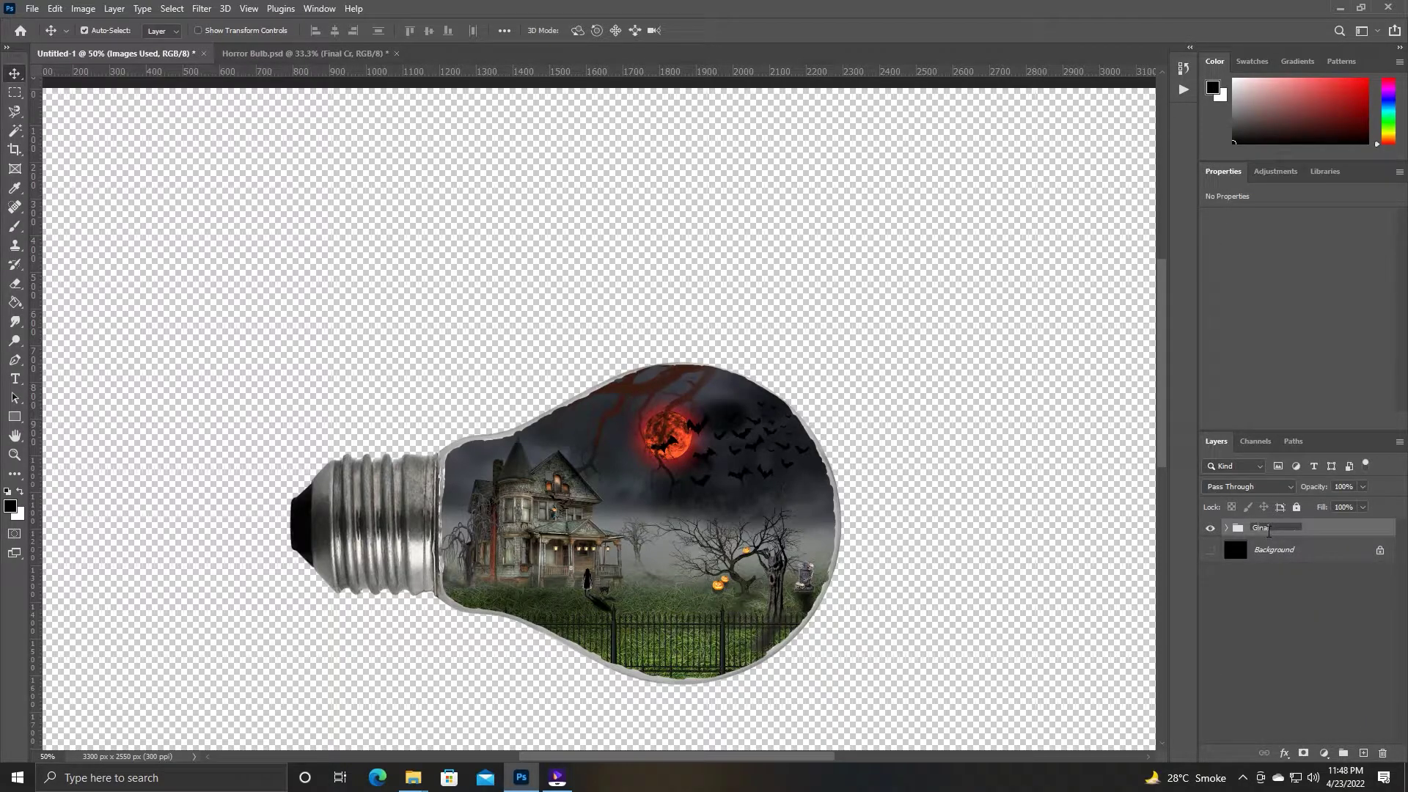
{"action": "key", "text": "Return"}
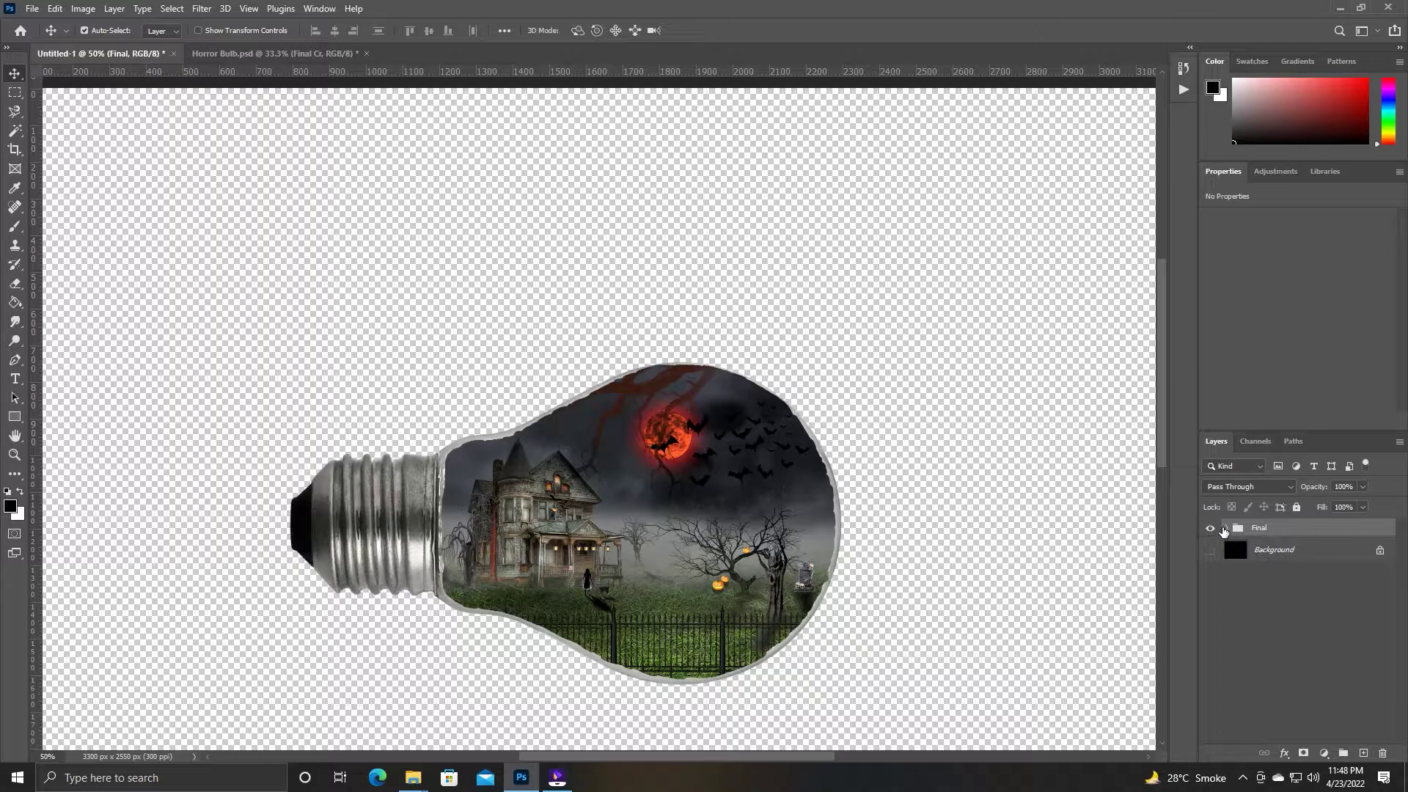
{"action": "left_click", "coordinate": [1226, 530]}
{"action": "scroll", "coordinate": [1247, 645], "scroll_direction": "down", "scroll_amount": 3}
{"action": "left_click", "coordinate": [1279, 705]}
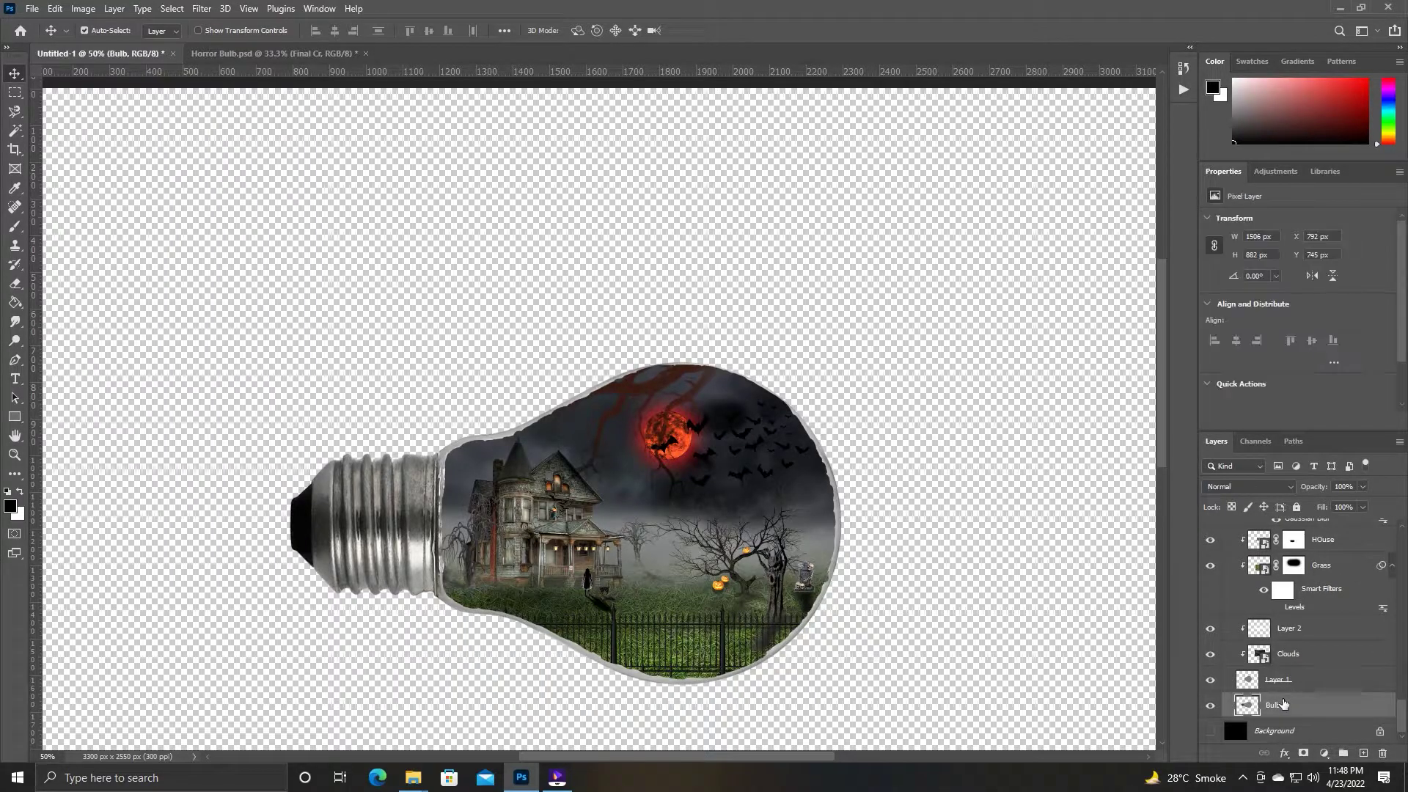
{"action": "left_click", "coordinate": [1210, 731]}
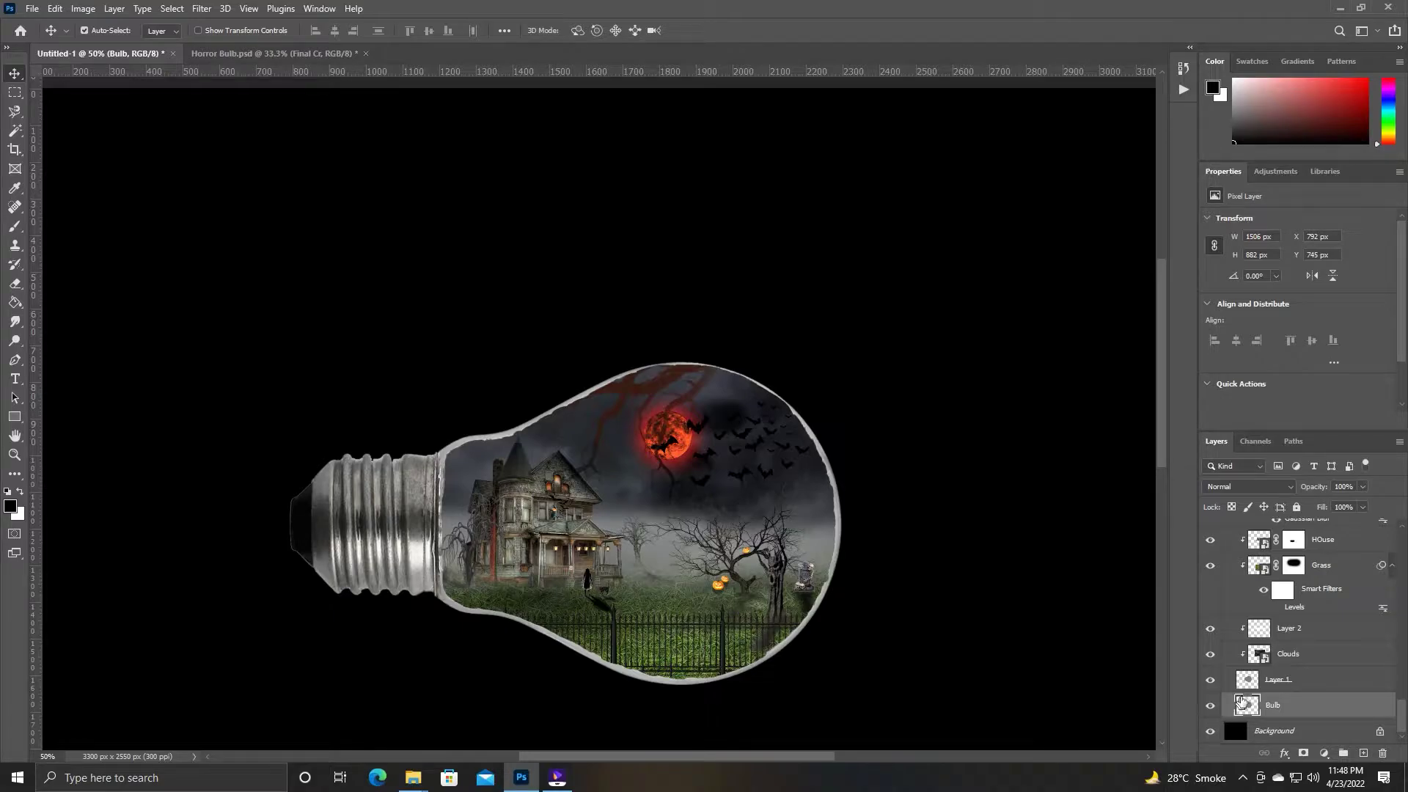
Load the bulb outline as a selection and set the foreground colour to dark grey #3d3d3d.
{"action": "left_click", "coordinate": [1235, 716], "text": "ctrl"}
{"action": "left_click", "coordinate": [15, 188]}
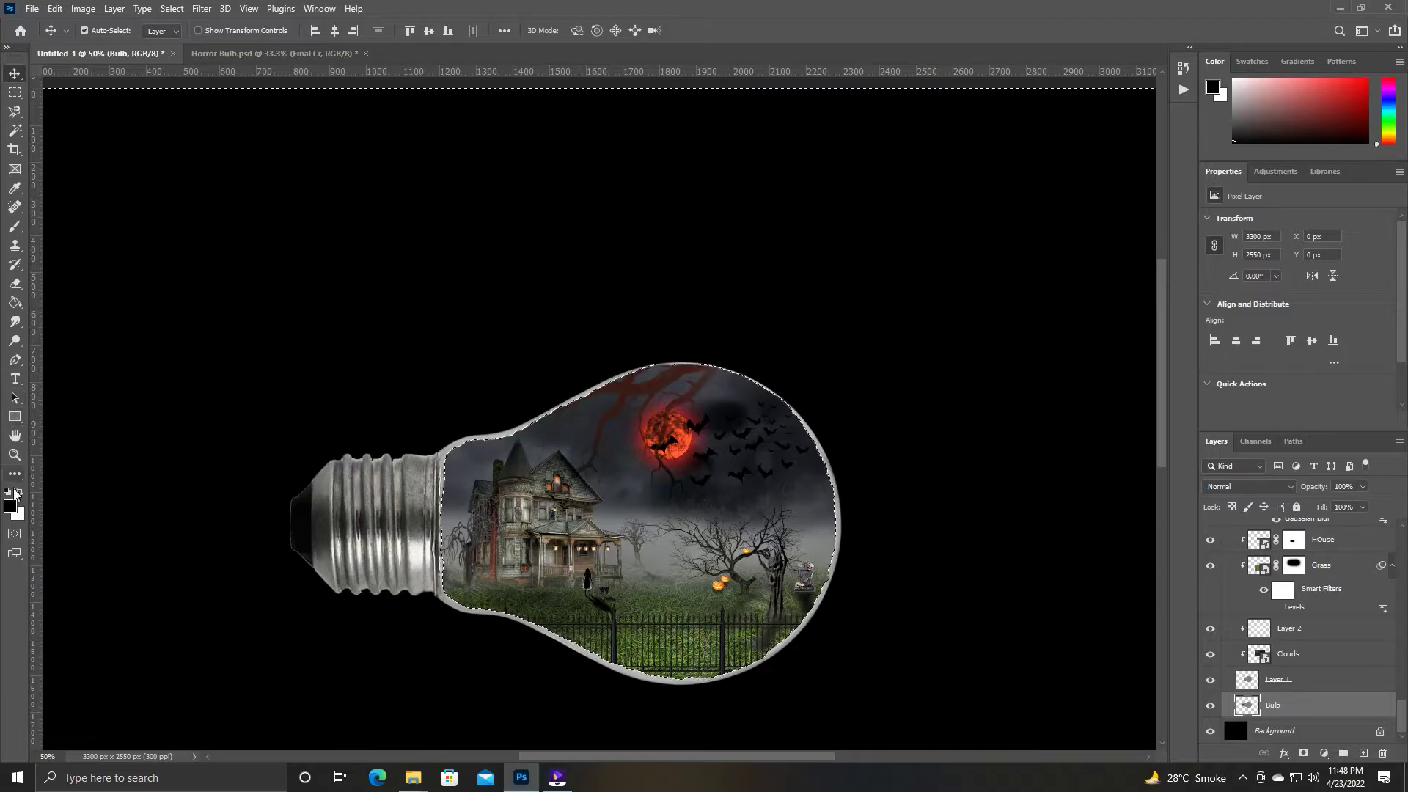
{"action": "left_click", "coordinate": [10, 506]}
{"action": "left_click", "coordinate": [955, 254]}
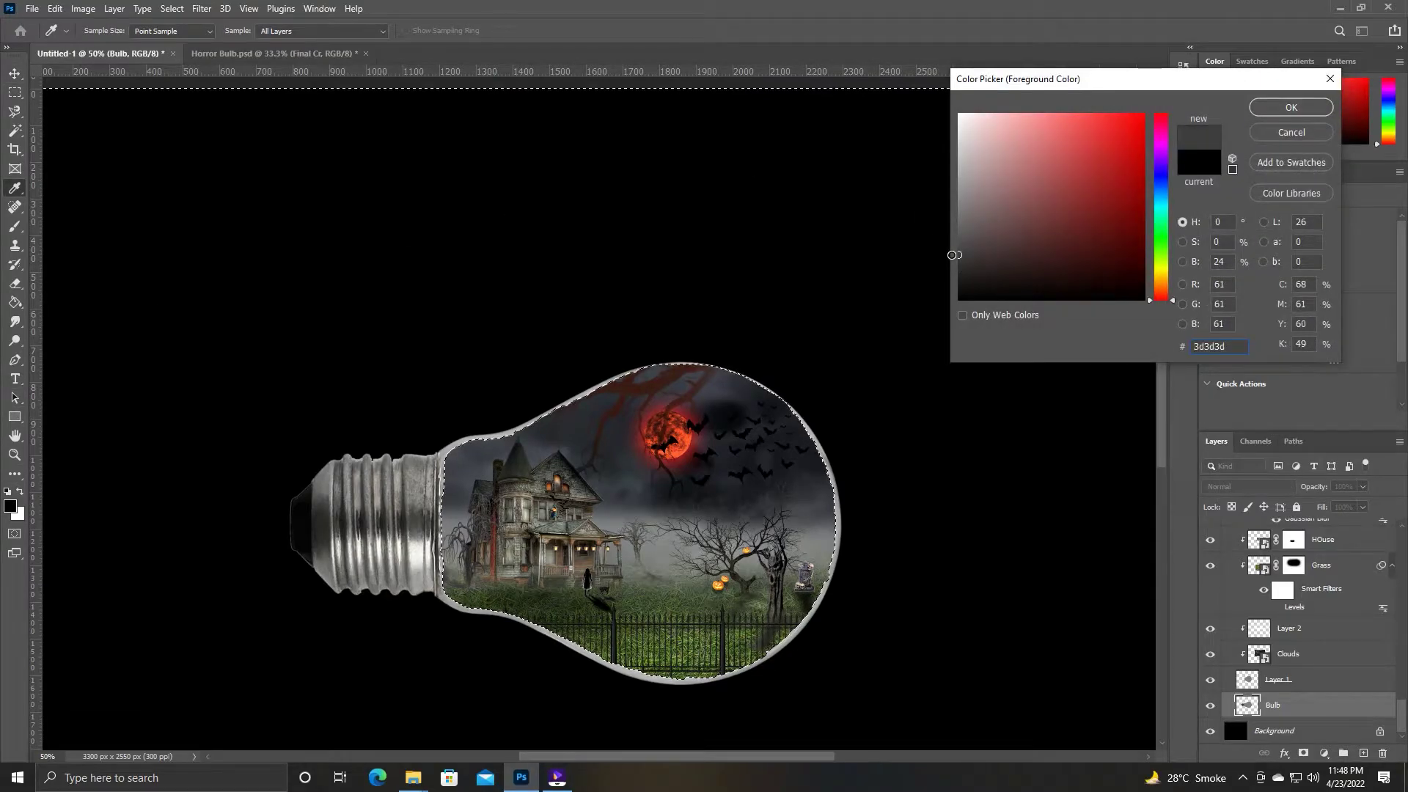
{"action": "left_click", "coordinate": [1290, 107]}
{"action": "key", "text": "b"}
Paint the bulb's upper rim and left neck dark grey inside the selection.
{"action": "key", "text": "ctrl+d"}
{"action": "key", "text": "ctrl+plus"}
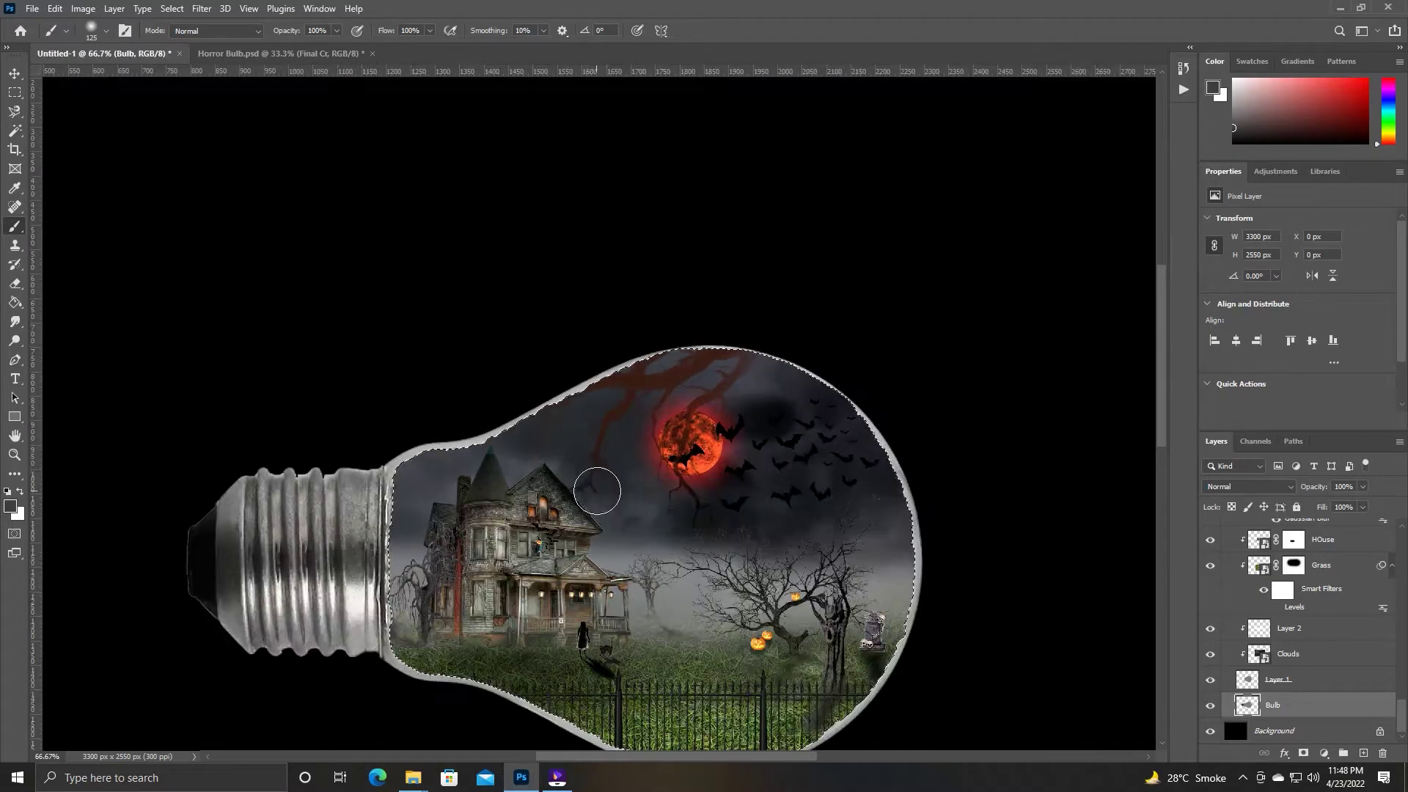
{"action": "key", "text": "ctrl+shift+d"}
{"action": "scroll", "coordinate": [596, 491], "scroll_direction": "down", "scroll_amount": 2}
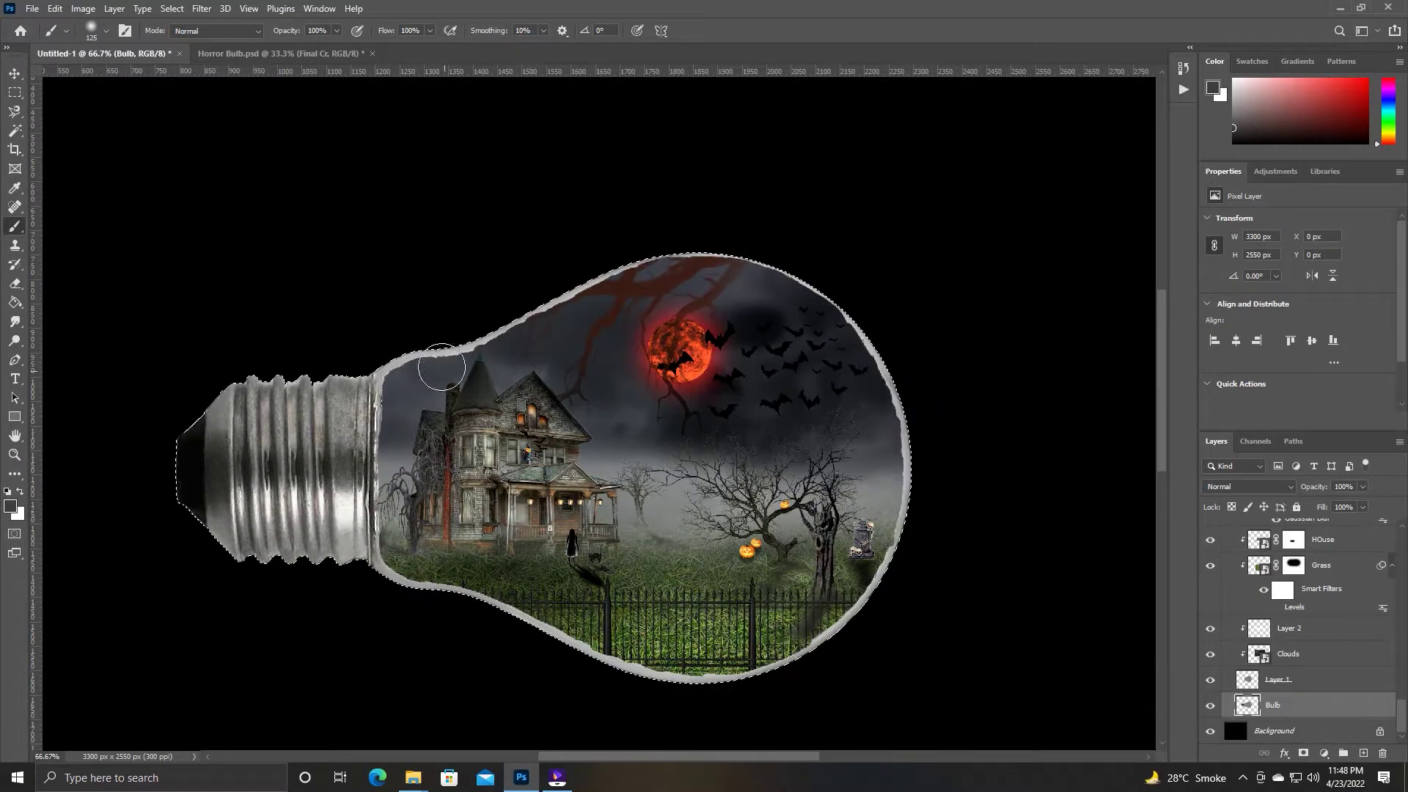
{"action": "left_click", "coordinate": [1259, 710], "text": "ctrl"}
{"action": "left_click_drag", "start_coordinate": [400, 387], "coordinate": [811, 290]}
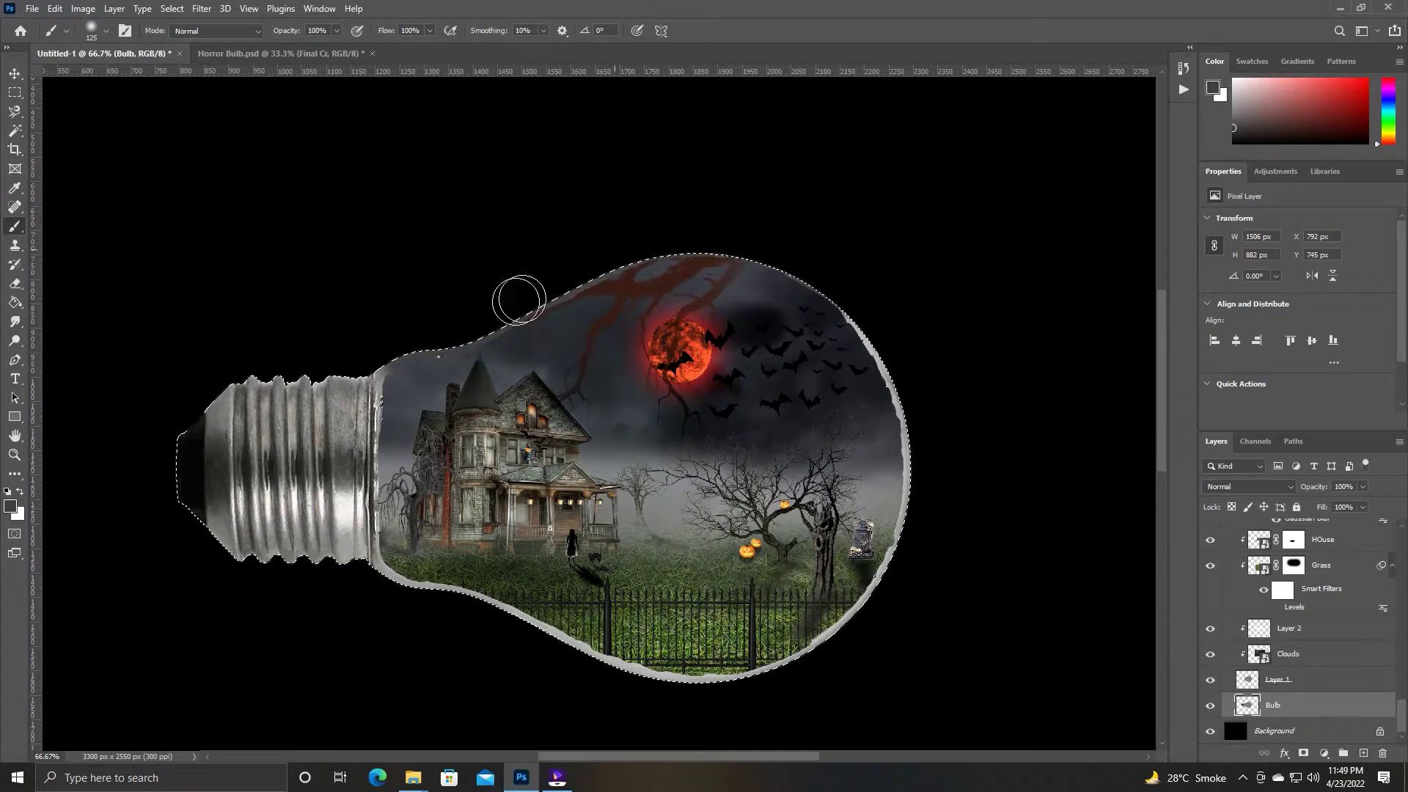
{"action": "left_click_drag", "start_coordinate": [400, 403], "coordinate": [397, 485]}
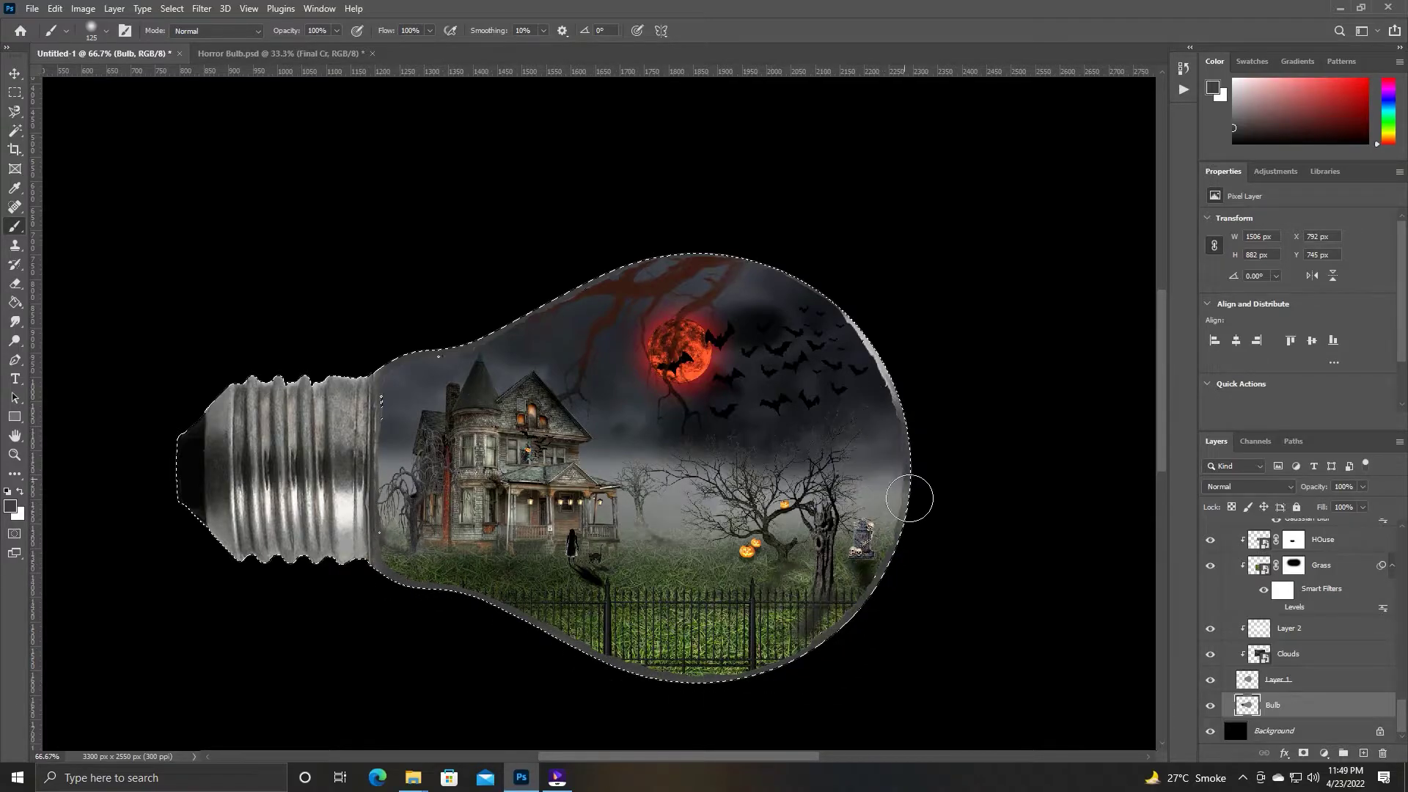
{"action": "key", "text": "ctrl+d"}
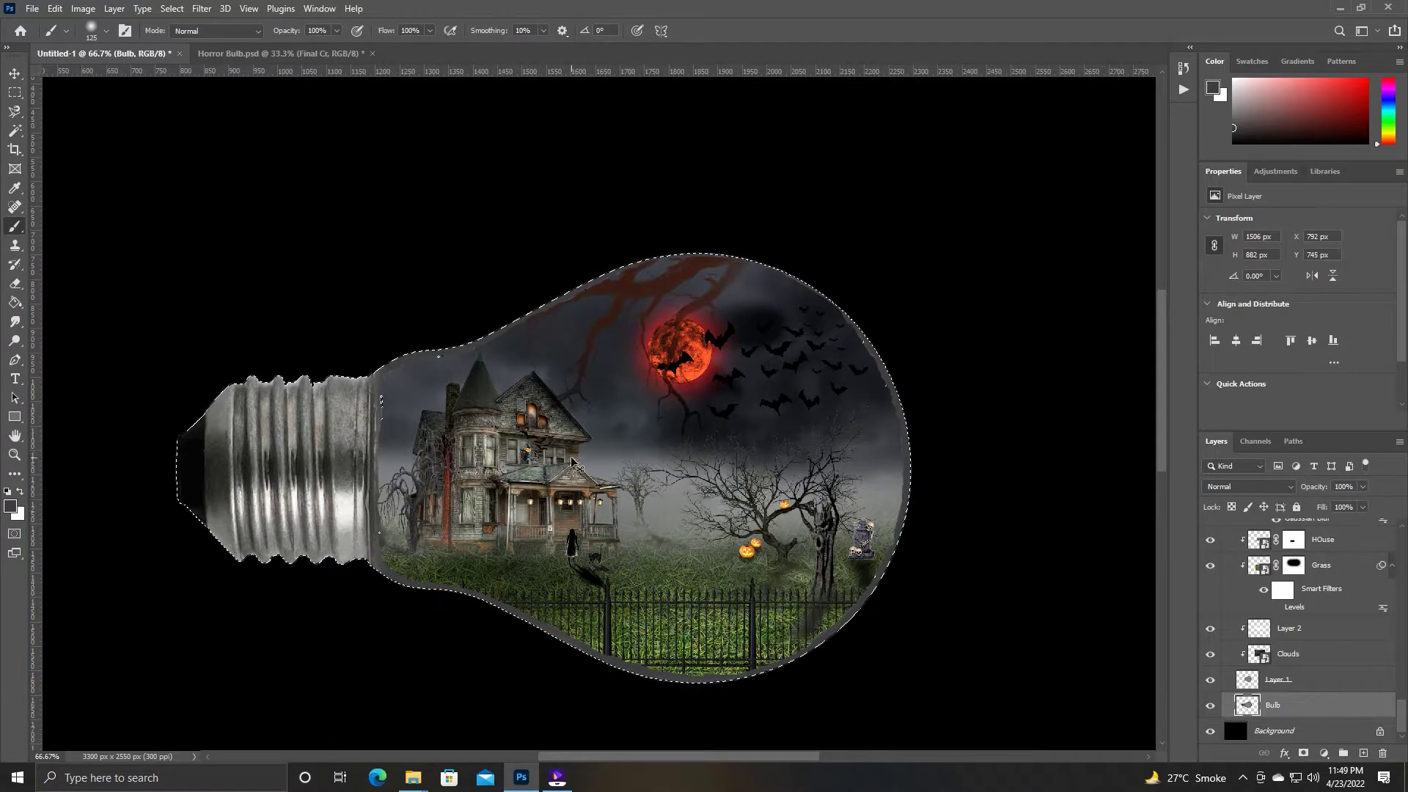
Try a Colour Overlay style on the Bulb layer, then undo it.
{"action": "left_click", "coordinate": [12, 70]}
{"action": "left_click", "coordinate": [1246, 706], "text": "ctrl"}
{"action": "double_click", "coordinate": [1243, 706]}
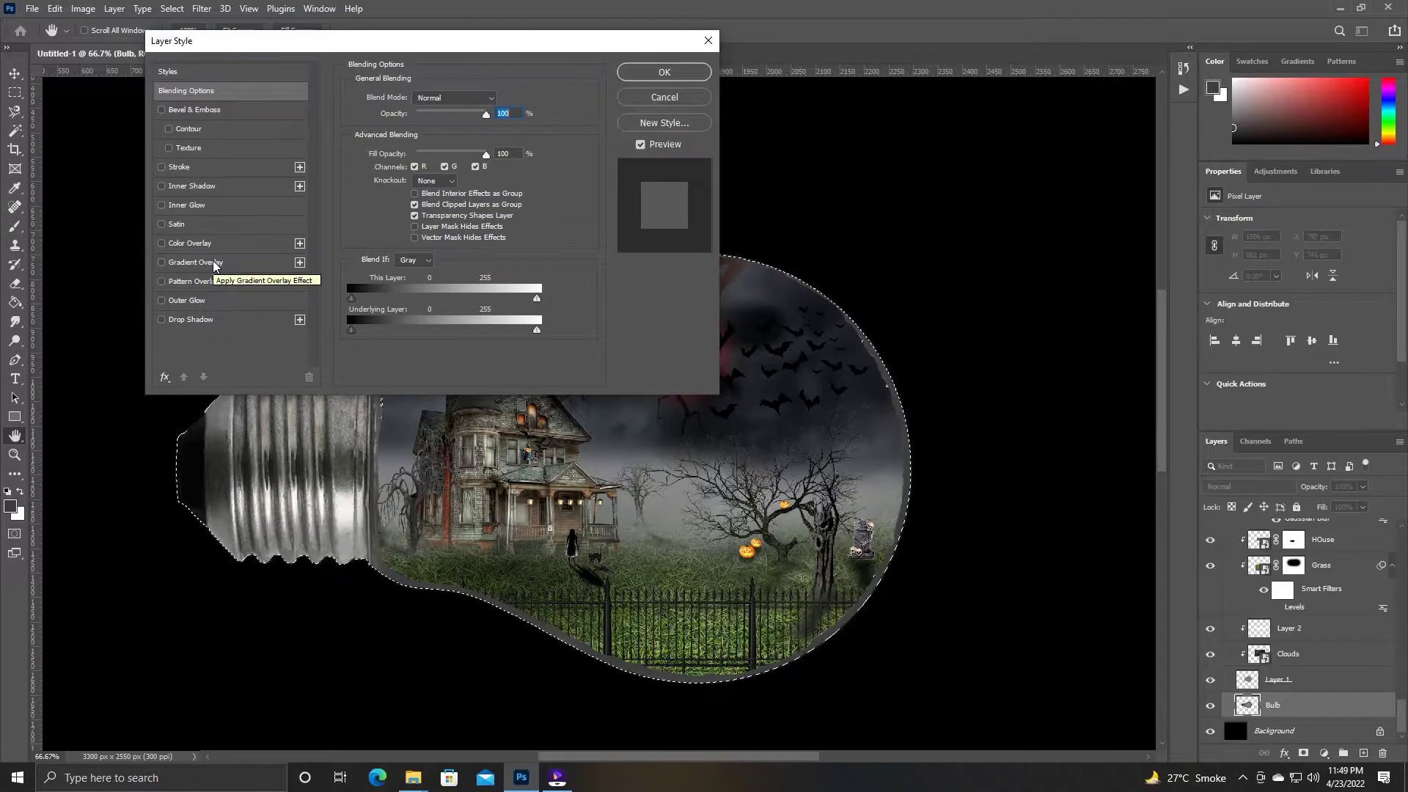
{"action": "left_click", "coordinate": [189, 243]}
{"action": "left_click", "coordinate": [664, 72]}
{"action": "key", "text": "ctrl+z"}
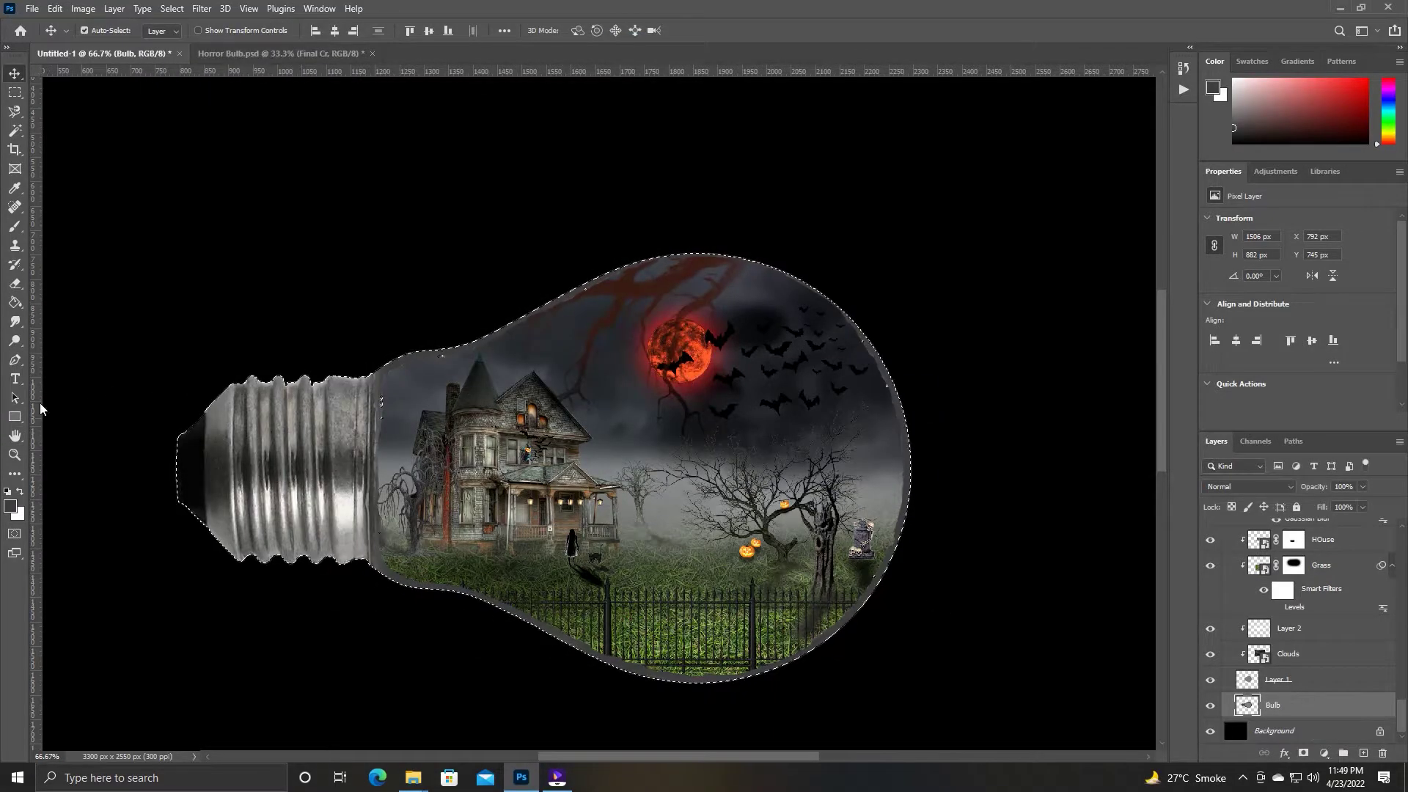
Darken the bulb's upper-right and lower glass edges with the dark grey brush.
{"action": "key", "text": "i"}
{"action": "left_click", "coordinate": [1213, 88]}
{"action": "key", "text": "Return"}
{"action": "key", "text": "b"}
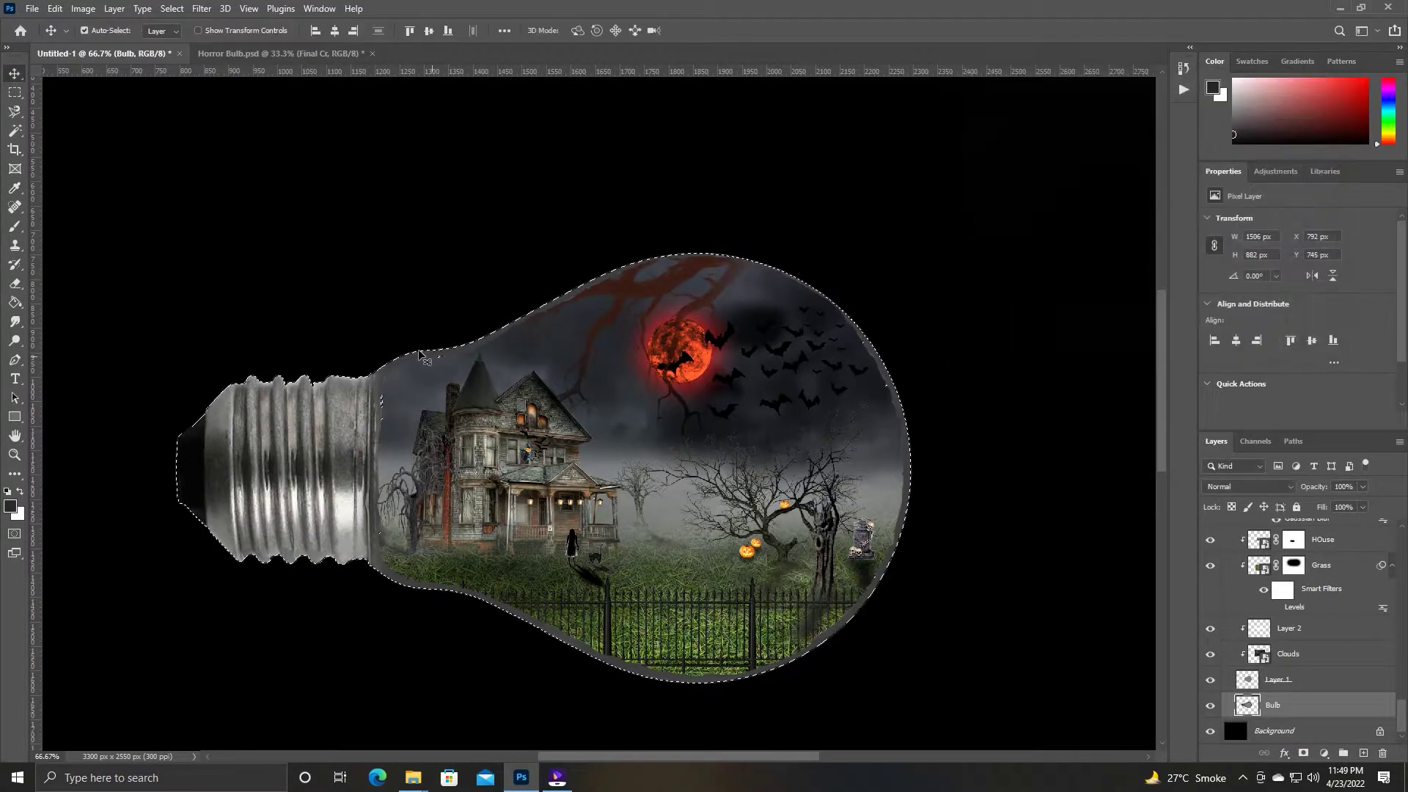
{"action": "left_click_drag", "start_coordinate": [751, 254], "coordinate": [874, 336]}
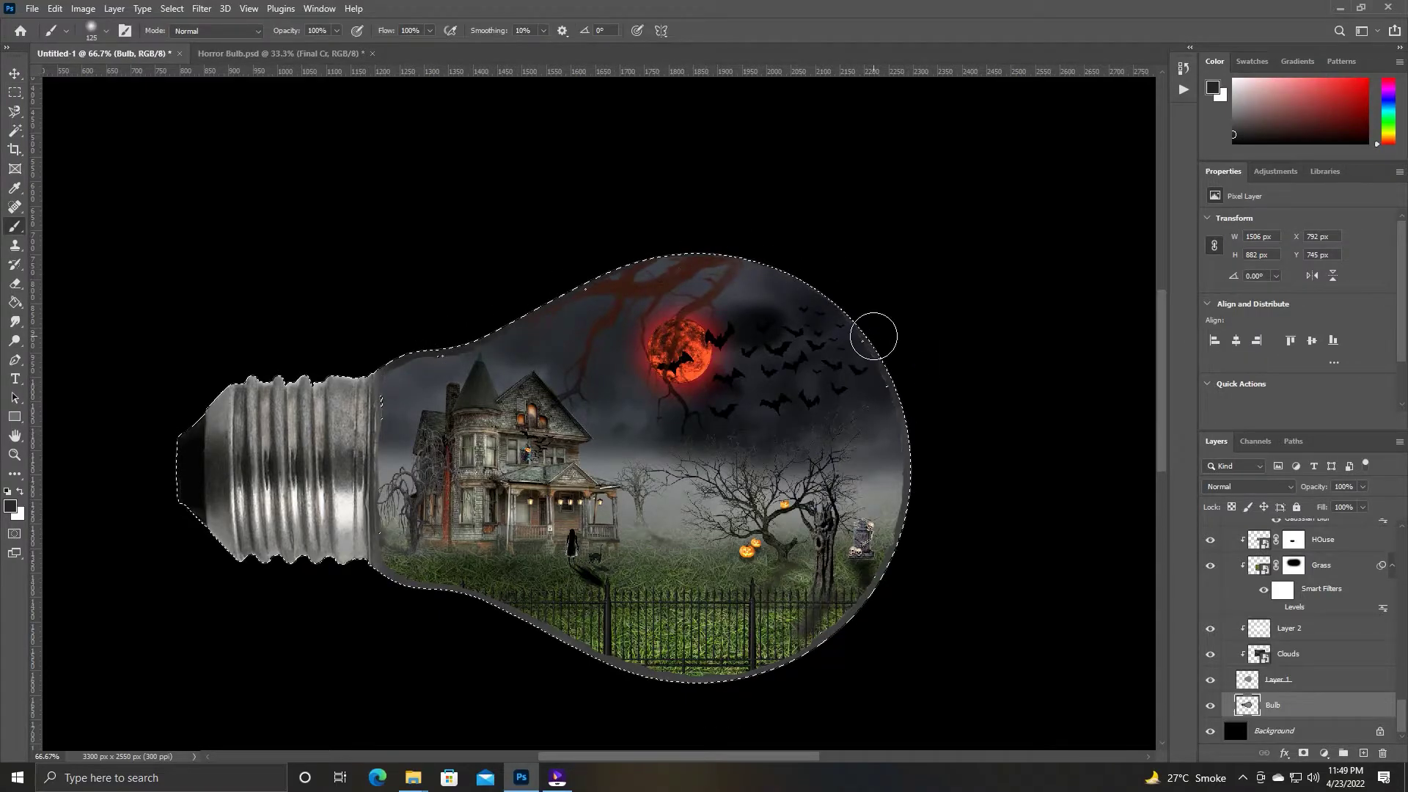
{"action": "mouse_move", "coordinate": [903, 559]}
{"action": "left_mouse_down"}
{"action": "mouse_move", "coordinate": [675, 663]}
{"action": "mouse_move", "coordinate": [402, 565]}
{"action": "mouse_move", "coordinate": [392, 392]}
{"action": "mouse_move", "coordinate": [393, 568]}
{"action": "left_mouse_up"}
{"action": "key", "text": "ctrl+d"}
{"action": "key", "text": "v"}
{"action": "key", "text": "ctrl+0"}
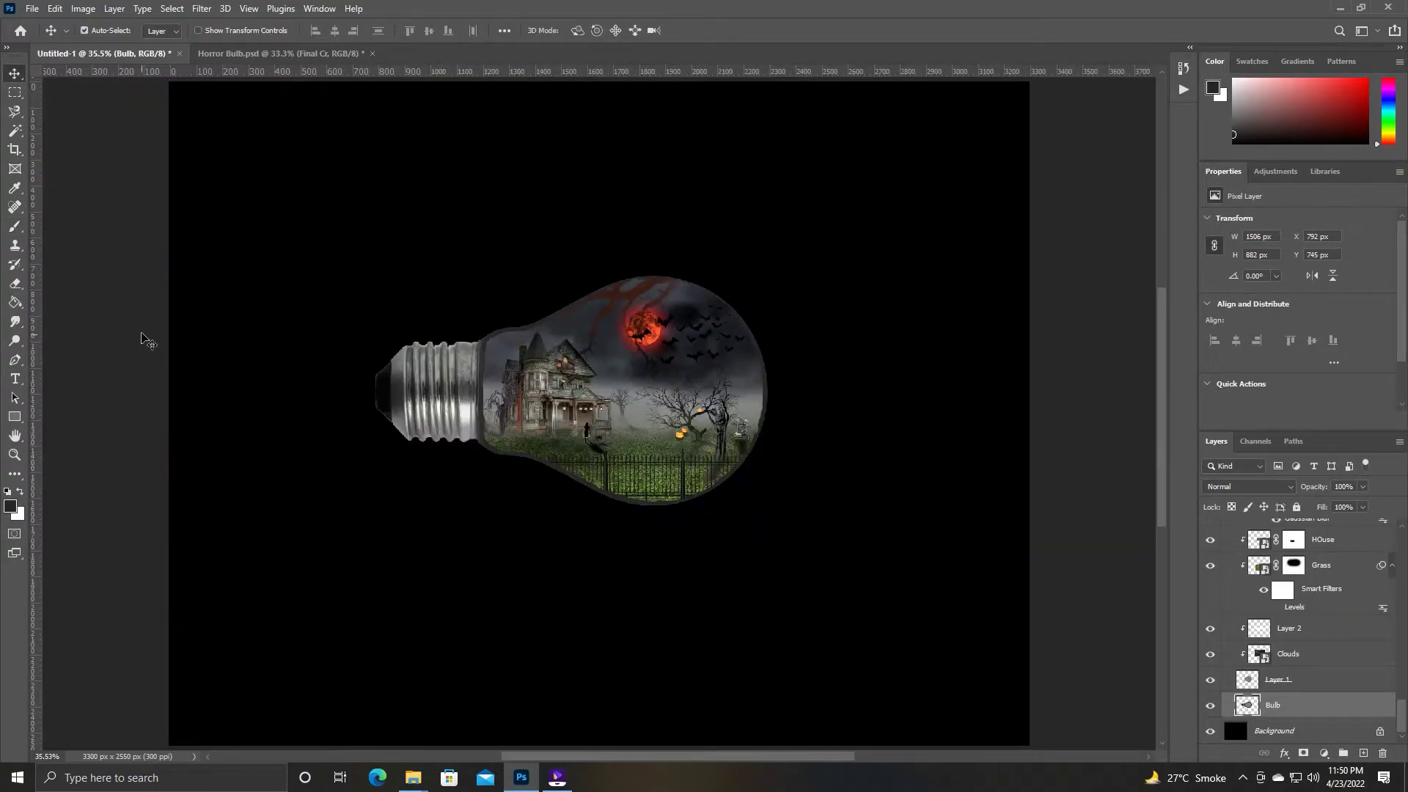
Stamp all visible layers into a new layer named 'Final' and launch Camera Raw Filter on it.
{"action": "scroll", "coordinate": [1305, 623], "scroll_direction": "up", "scroll_amount": 5}
{"action": "left_click", "coordinate": [1257, 528]}
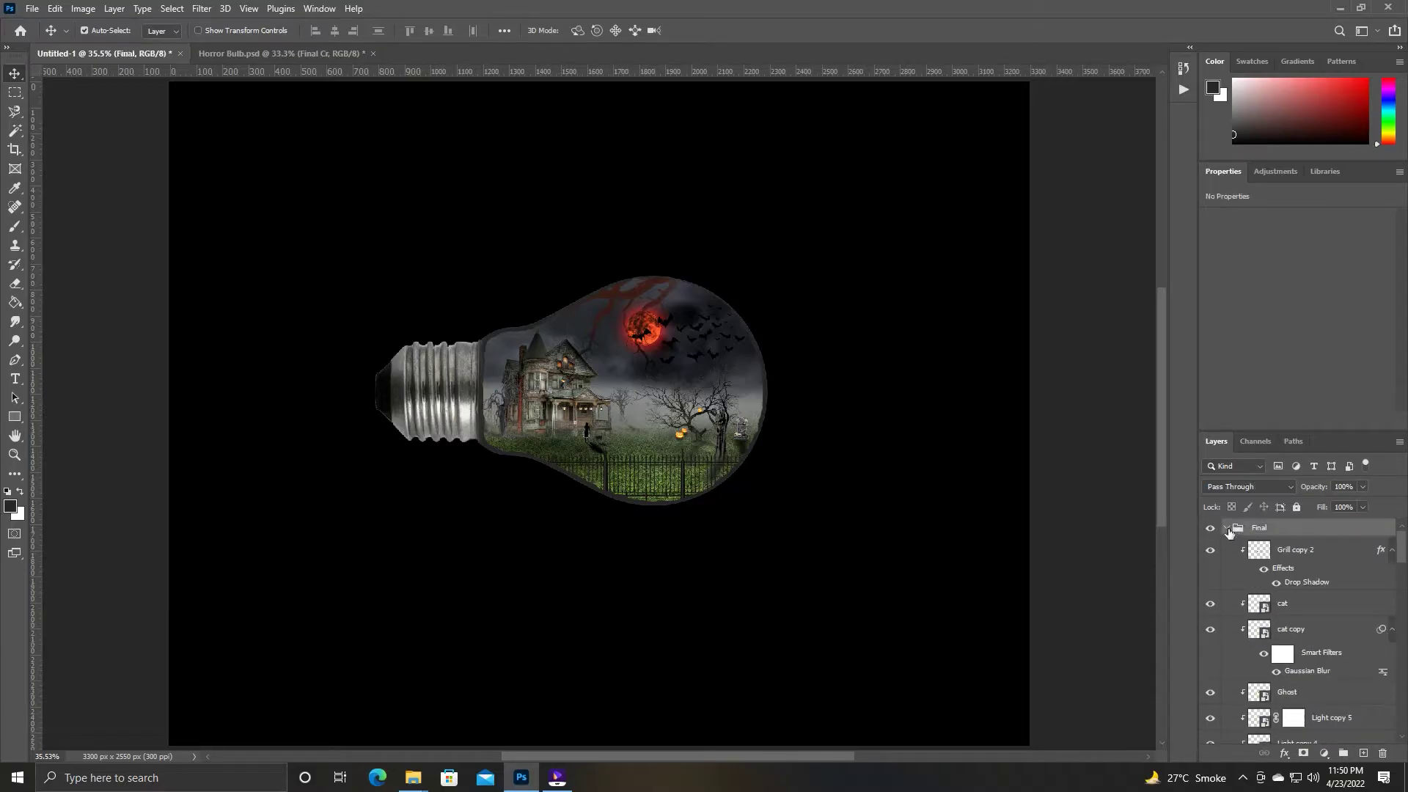
{"action": "left_click", "coordinate": [1211, 551]}
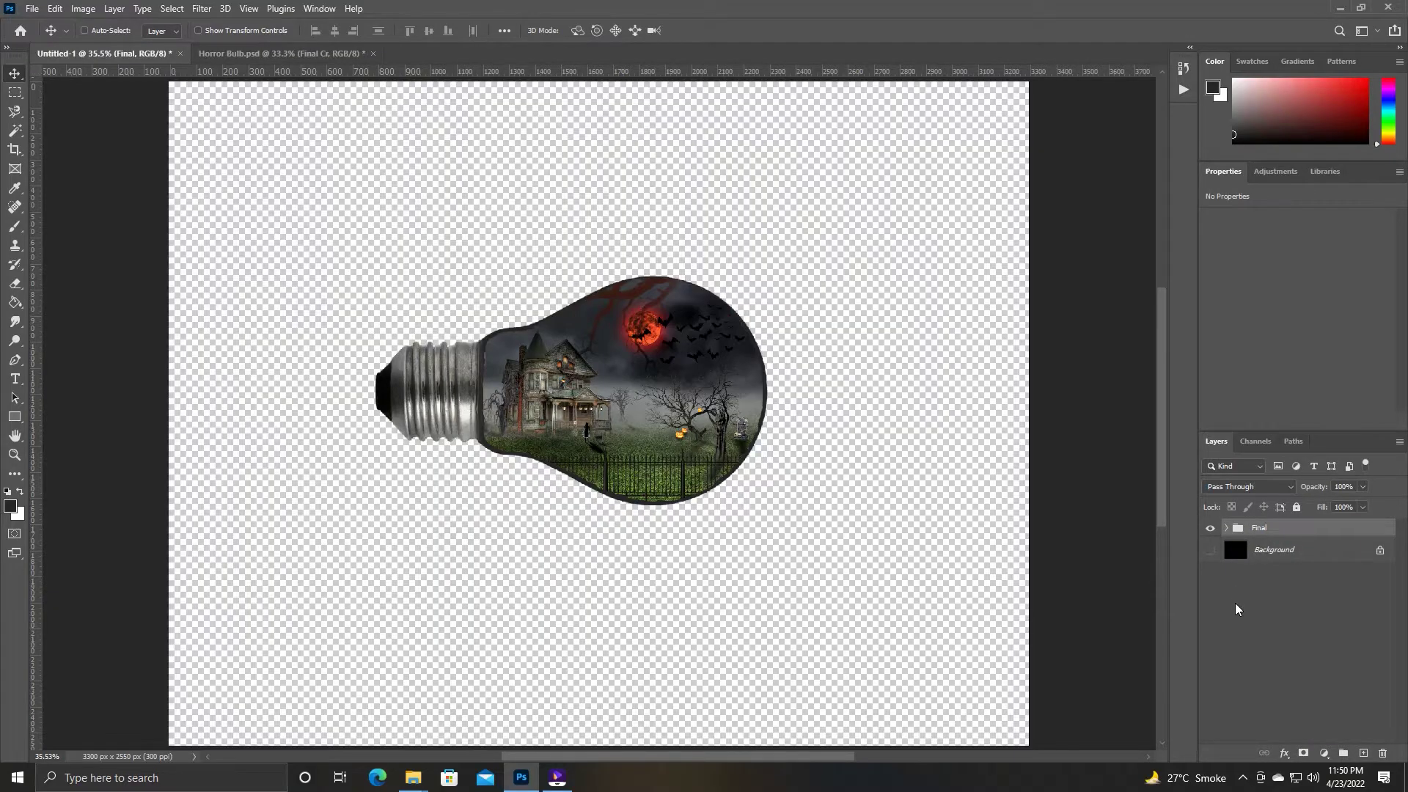
{"action": "key", "text": "ctrl+shift+alt+e"}
{"action": "left_click", "coordinate": [1211, 576]}
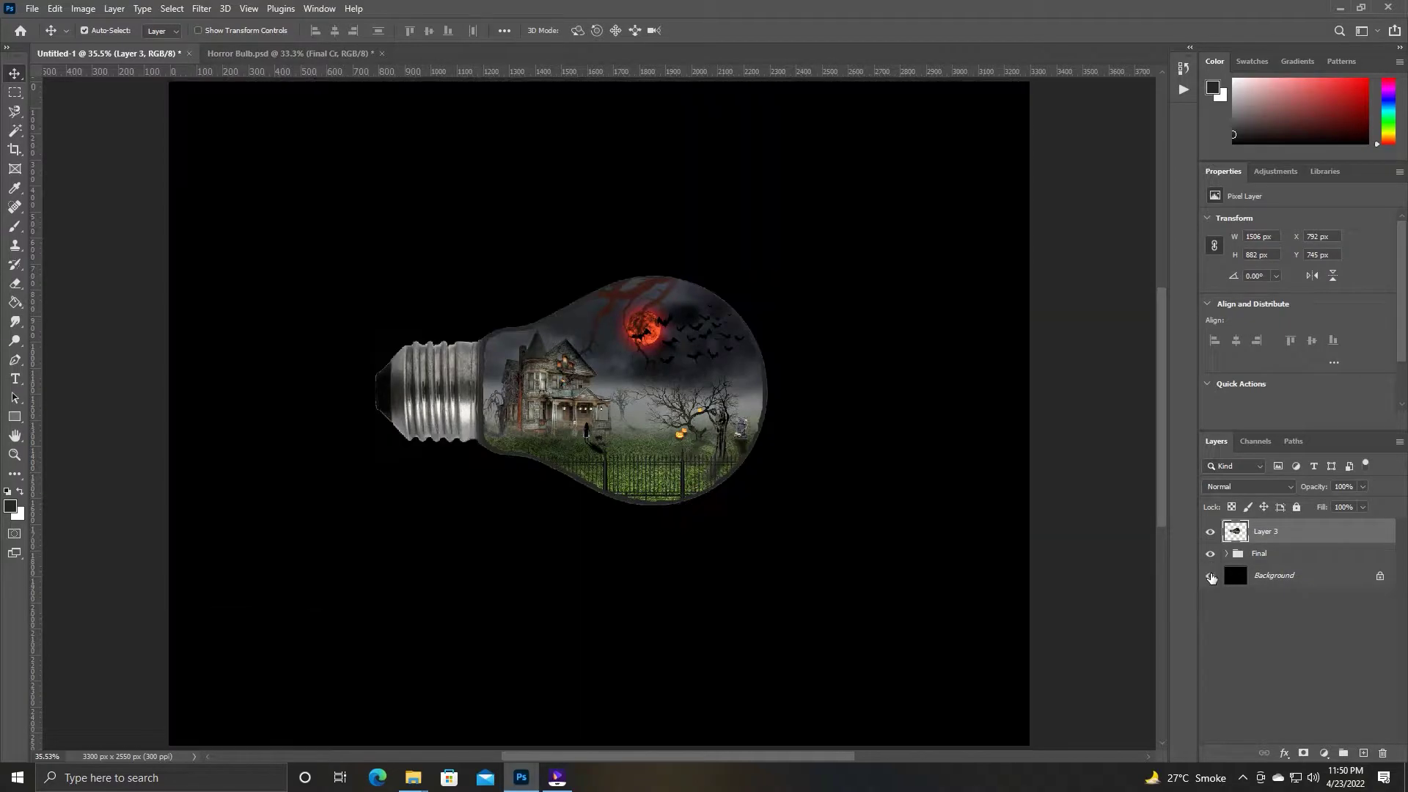
{"action": "type", "text": "Final"}
{"action": "key", "text": "Return"}
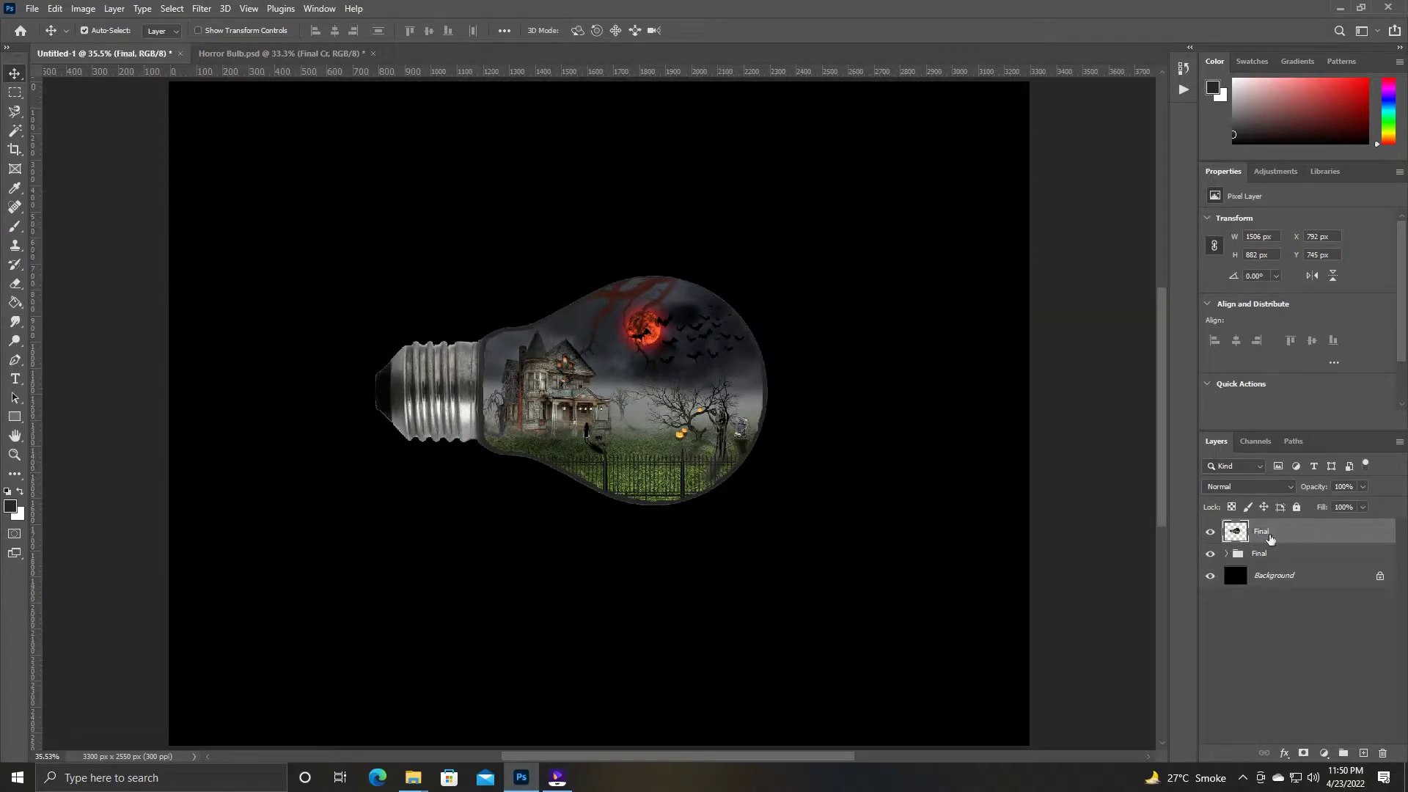
{"action": "left_click", "coordinate": [212, 8]}
{"action": "left_click", "coordinate": [308, 125]}
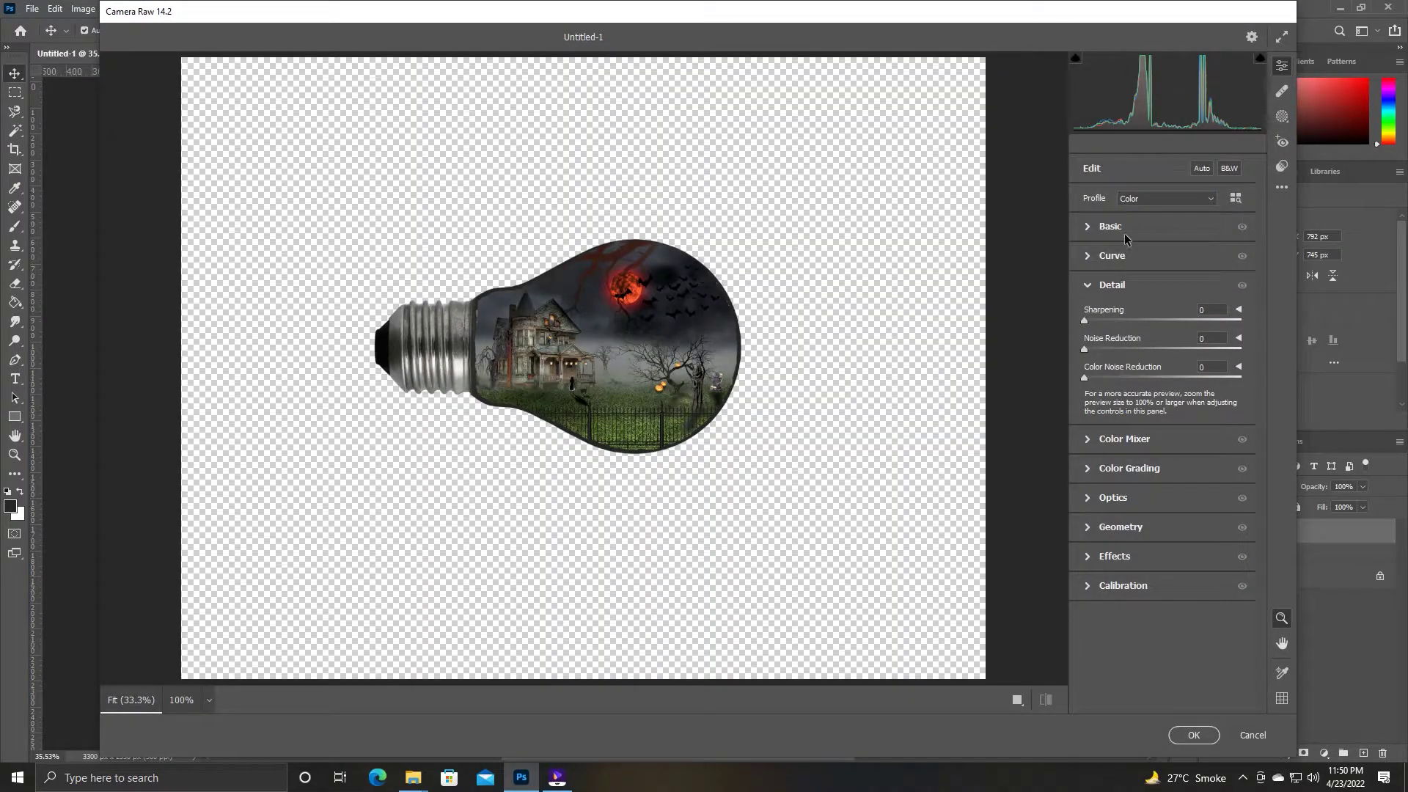
Cool the temperature, set shadows -44 and contrast -72, add clarity and sharpening in Camera Raw.
{"action": "left_click", "coordinate": [1090, 227]}
{"action": "mouse_move", "coordinate": [1153, 286]}
{"action": "left_mouse_down"}
{"action": "mouse_move", "coordinate": [1172, 308]}
{"action": "mouse_move", "coordinate": [1149, 364]}
{"action": "mouse_move", "coordinate": [1156, 390]}
{"action": "mouse_move", "coordinate": [1175, 343]}
{"action": "mouse_move", "coordinate": [1131, 385]}
{"action": "mouse_move", "coordinate": [1120, 363]}
{"action": "left_mouse_up"}
{"action": "mouse_move", "coordinate": [1162, 409]}
{"action": "left_mouse_down"}
{"action": "mouse_move", "coordinate": [1128, 408]}
{"action": "mouse_move", "coordinate": [1115, 453]}
{"action": "left_mouse_up"}
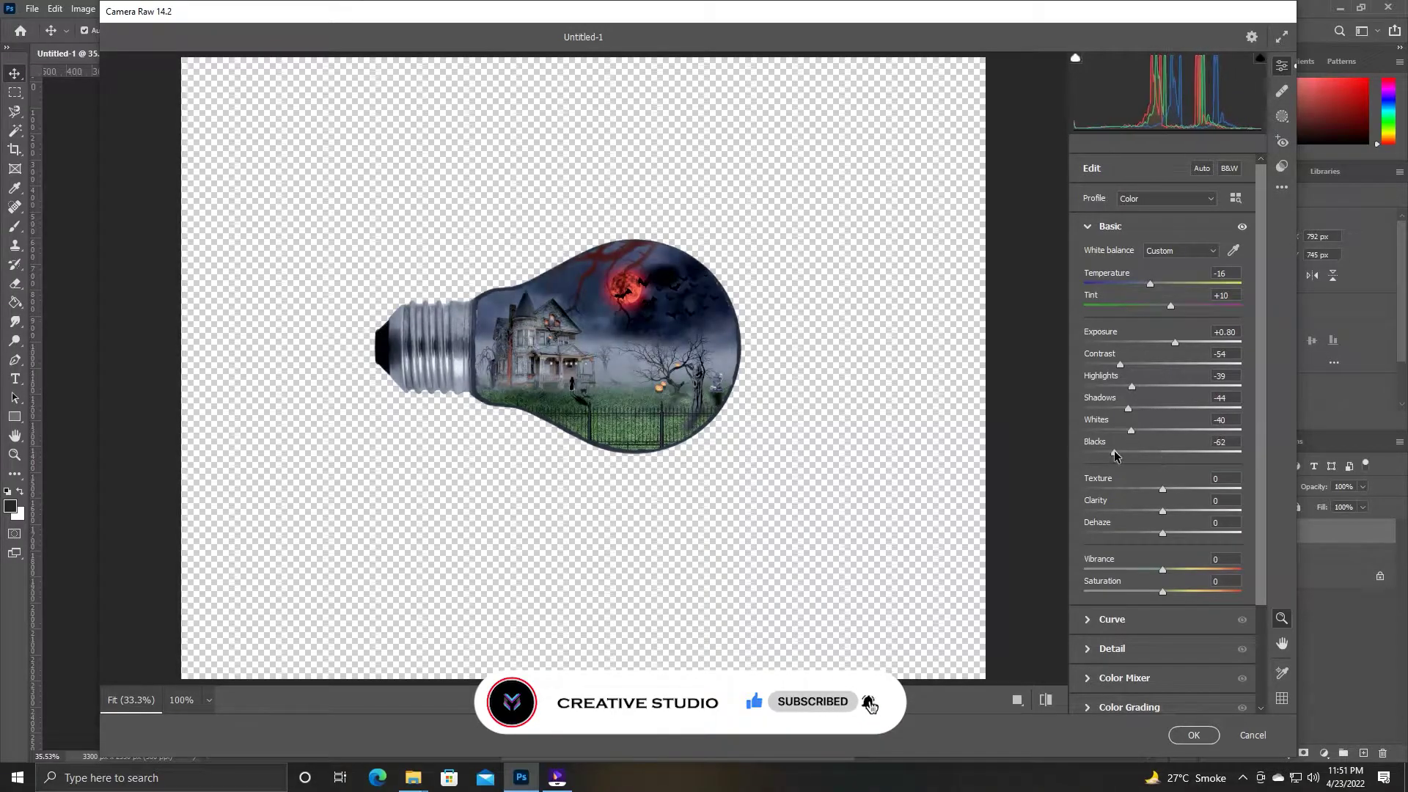
{"action": "mouse_move", "coordinate": [1173, 350]}
{"action": "left_mouse_down"}
{"action": "mouse_move", "coordinate": [1134, 367]}
{"action": "mouse_move", "coordinate": [1150, 431]}
{"action": "mouse_move", "coordinate": [1136, 452]}
{"action": "mouse_move", "coordinate": [1157, 455]}
{"action": "mouse_move", "coordinate": [1132, 452]}
{"action": "mouse_move", "coordinate": [1145, 371]}
{"action": "left_mouse_up"}
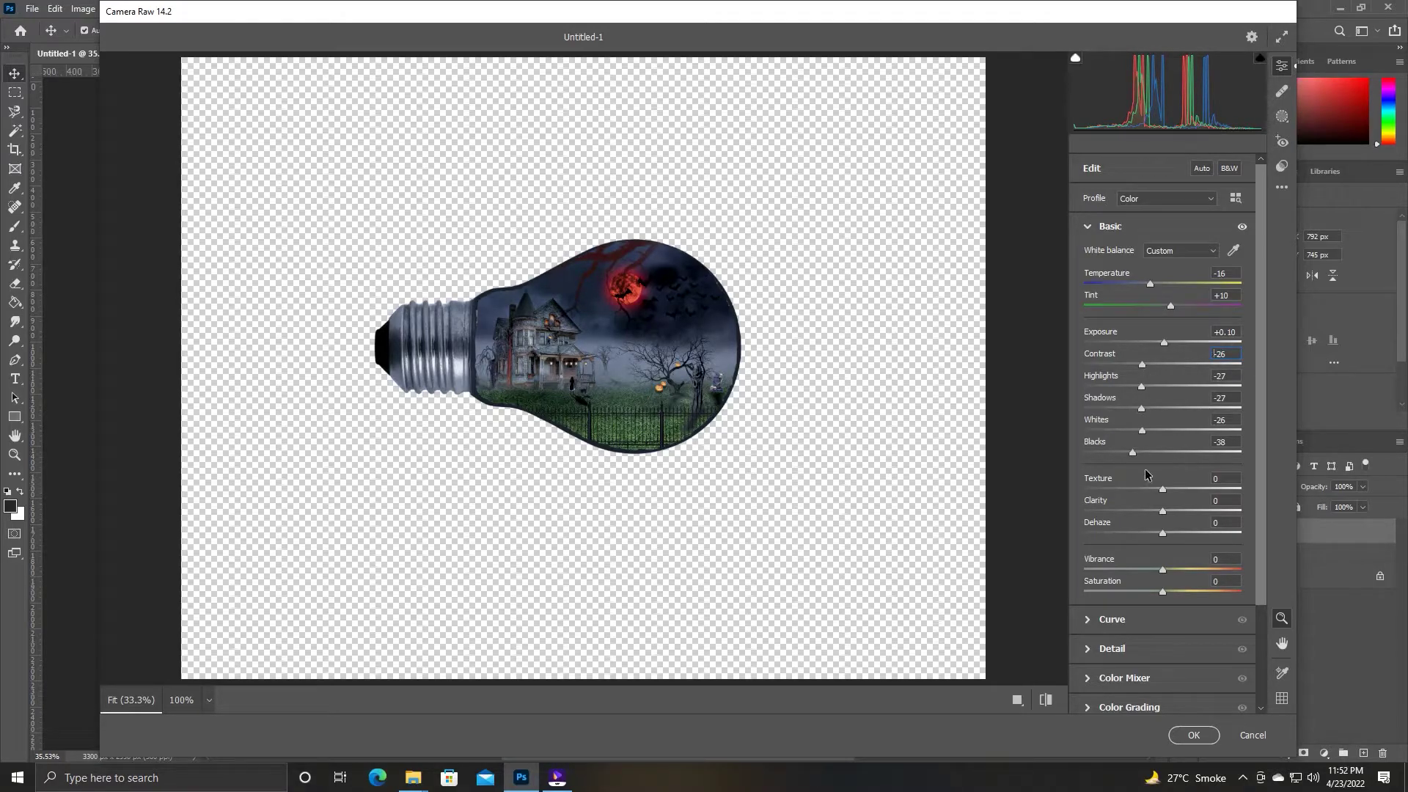
{"action": "left_click", "coordinate": [1172, 511]}
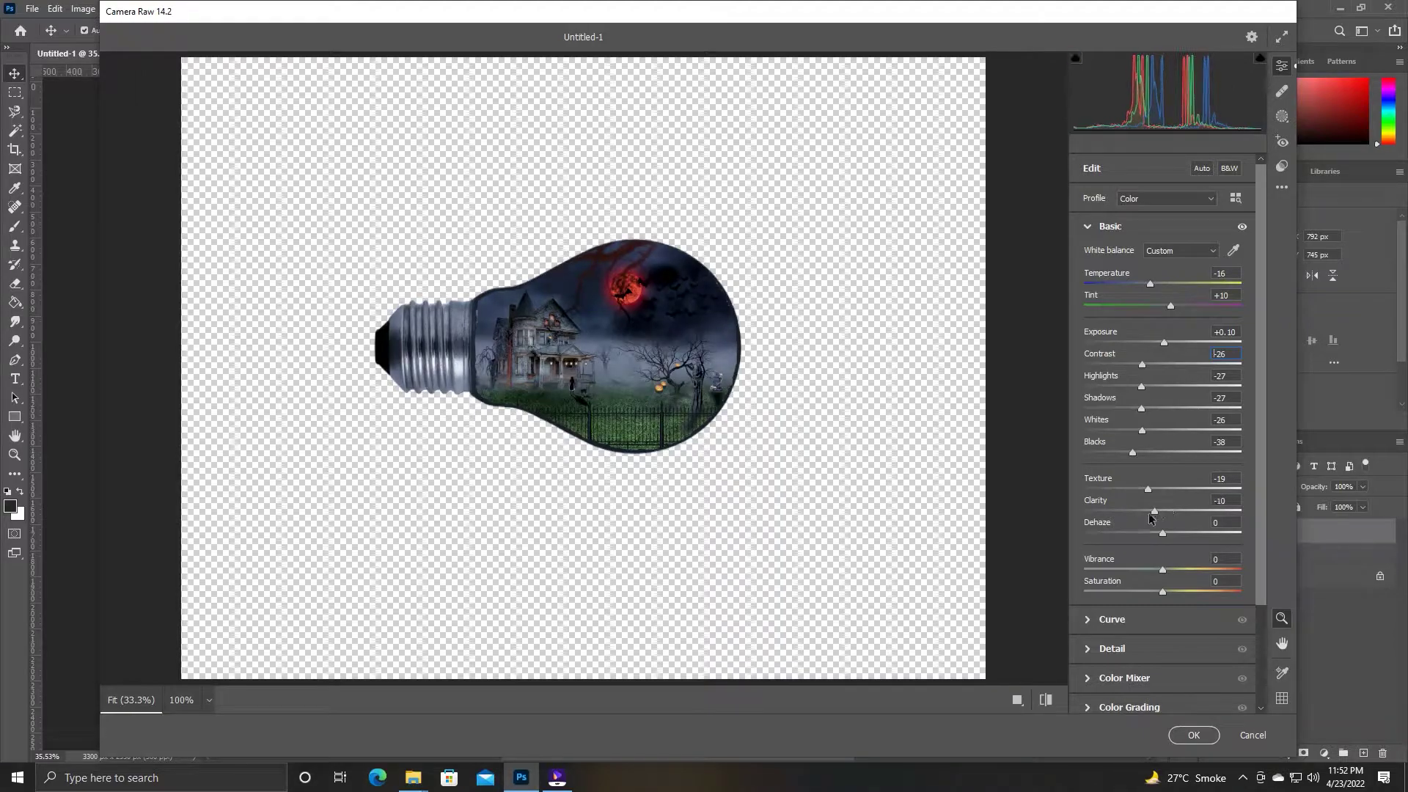
{"action": "left_click", "coordinate": [1093, 648]}
{"action": "left_click_drag", "start_coordinate": [1093, 319], "coordinate": [1093, 320]}
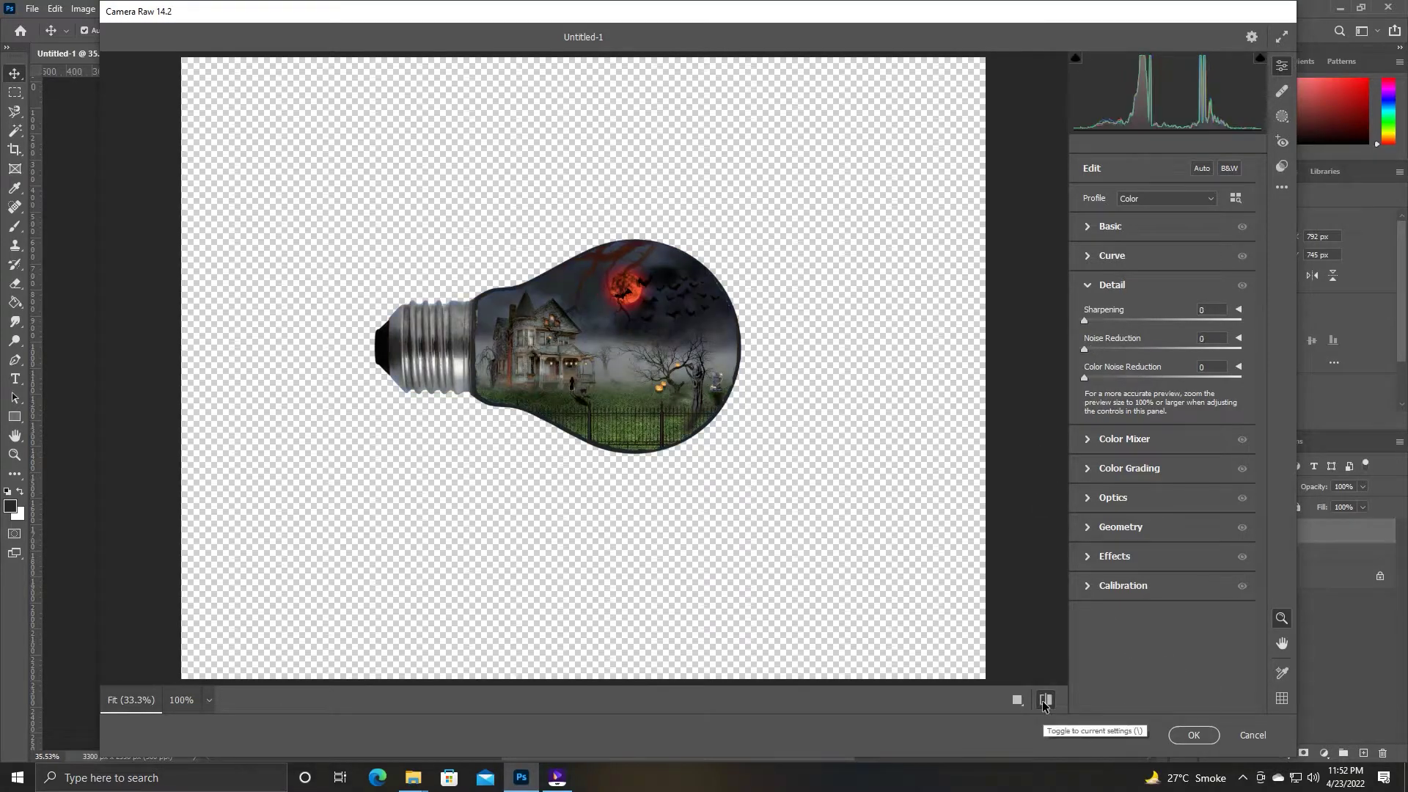
{"action": "left_click", "coordinate": [1193, 734]}
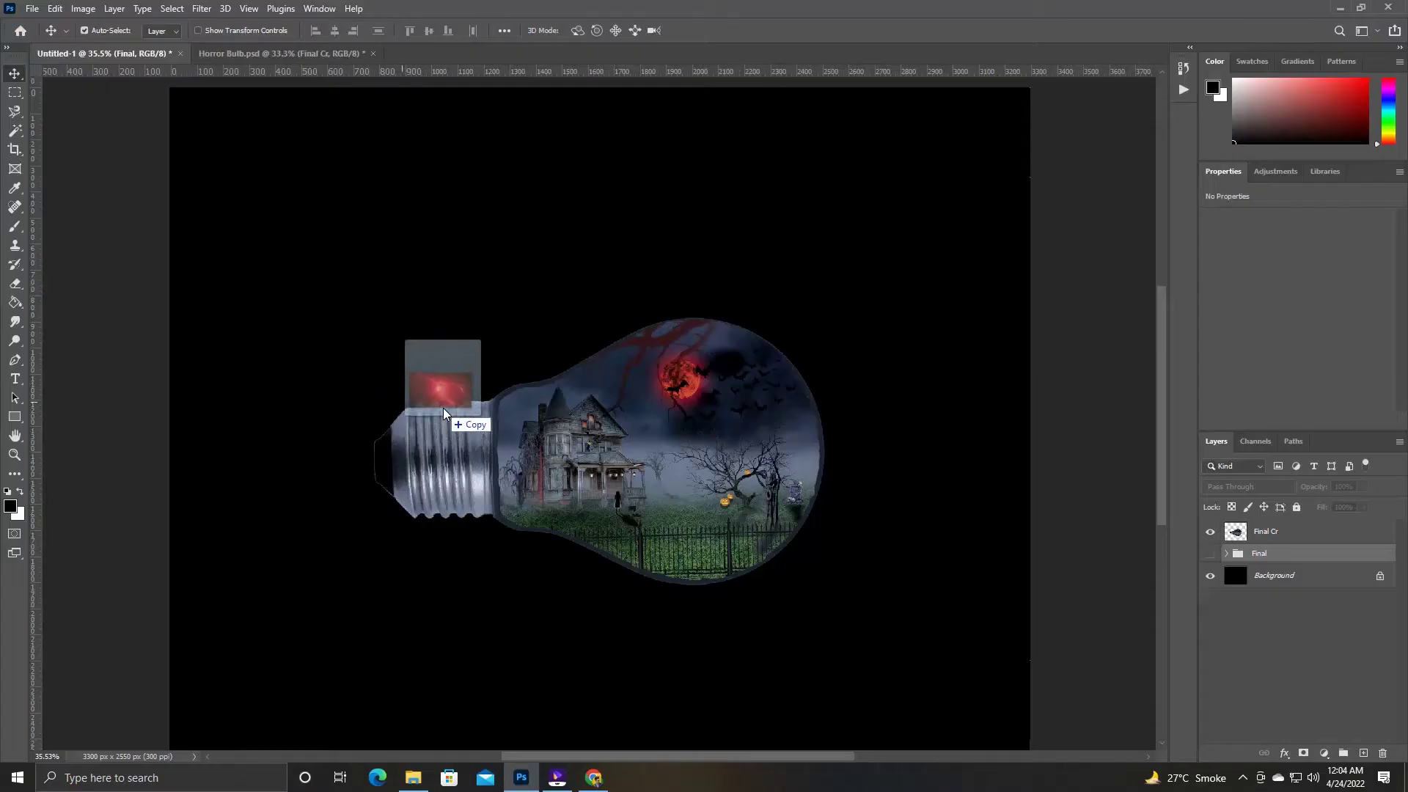
Place the red lightning image and scale it up to fill the canvas.
{"action": "left_click_drag", "start_coordinate": [444, 413], "coordinate": [479, 376]}
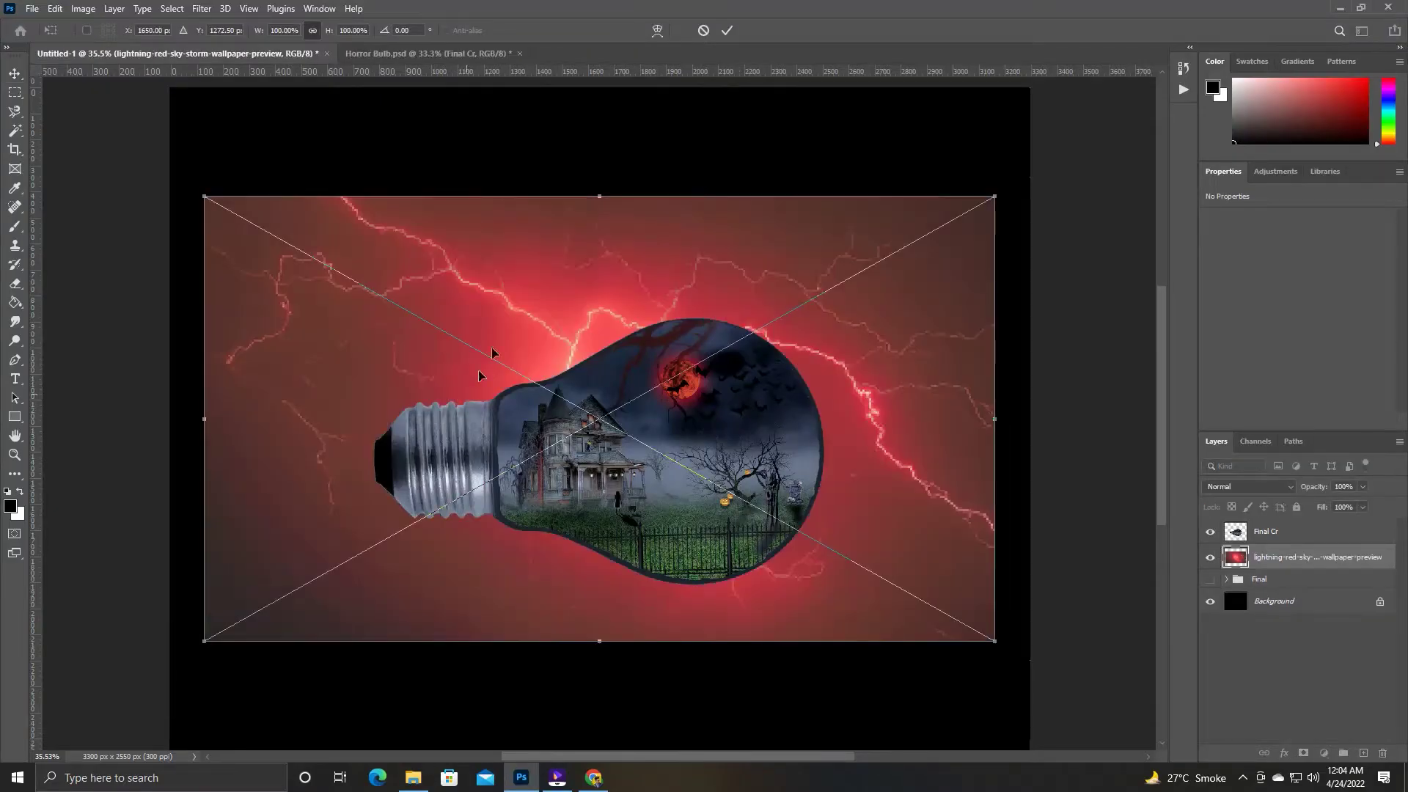
{"action": "left_click_drag", "start_coordinate": [601, 645], "coordinate": [602, 733]}
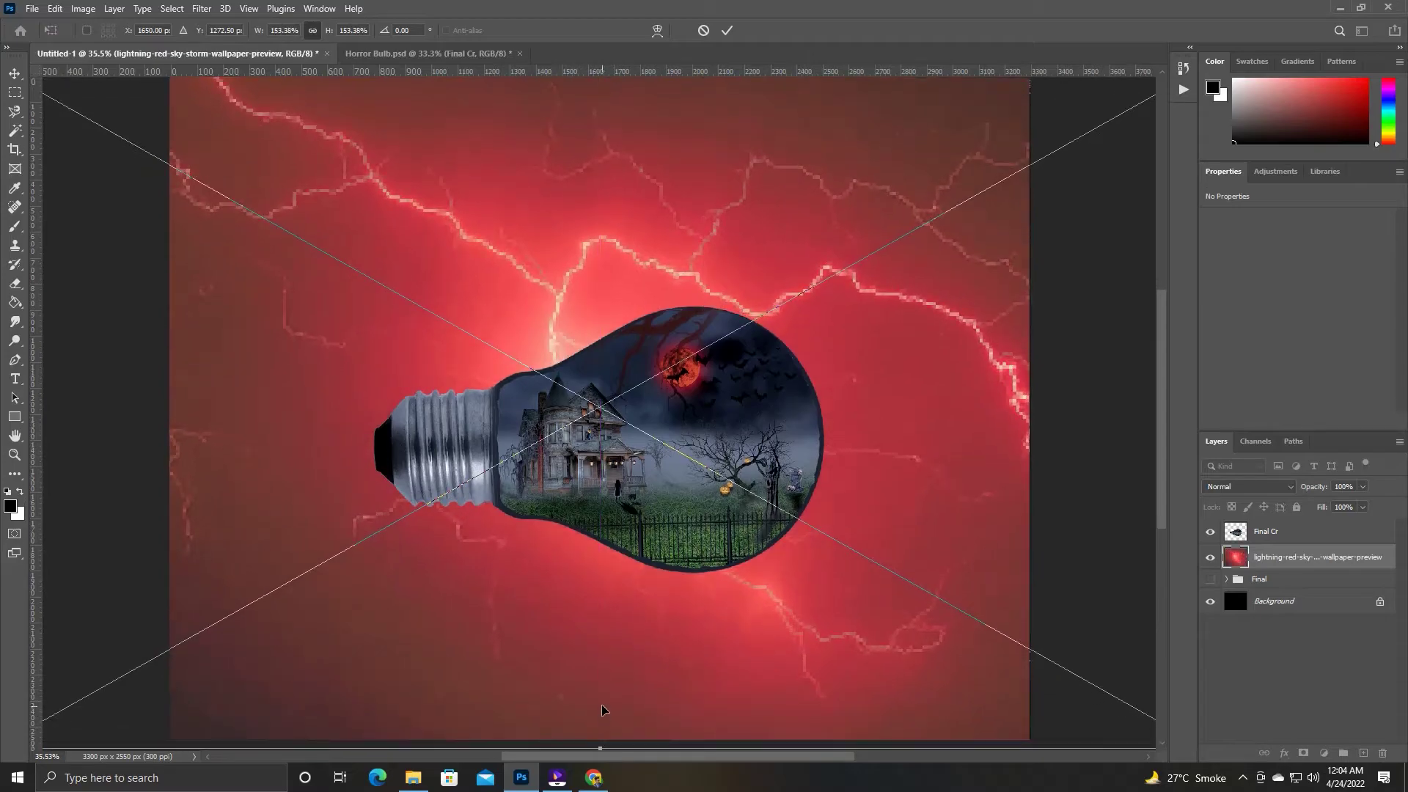
{"action": "key", "text": "Return"}
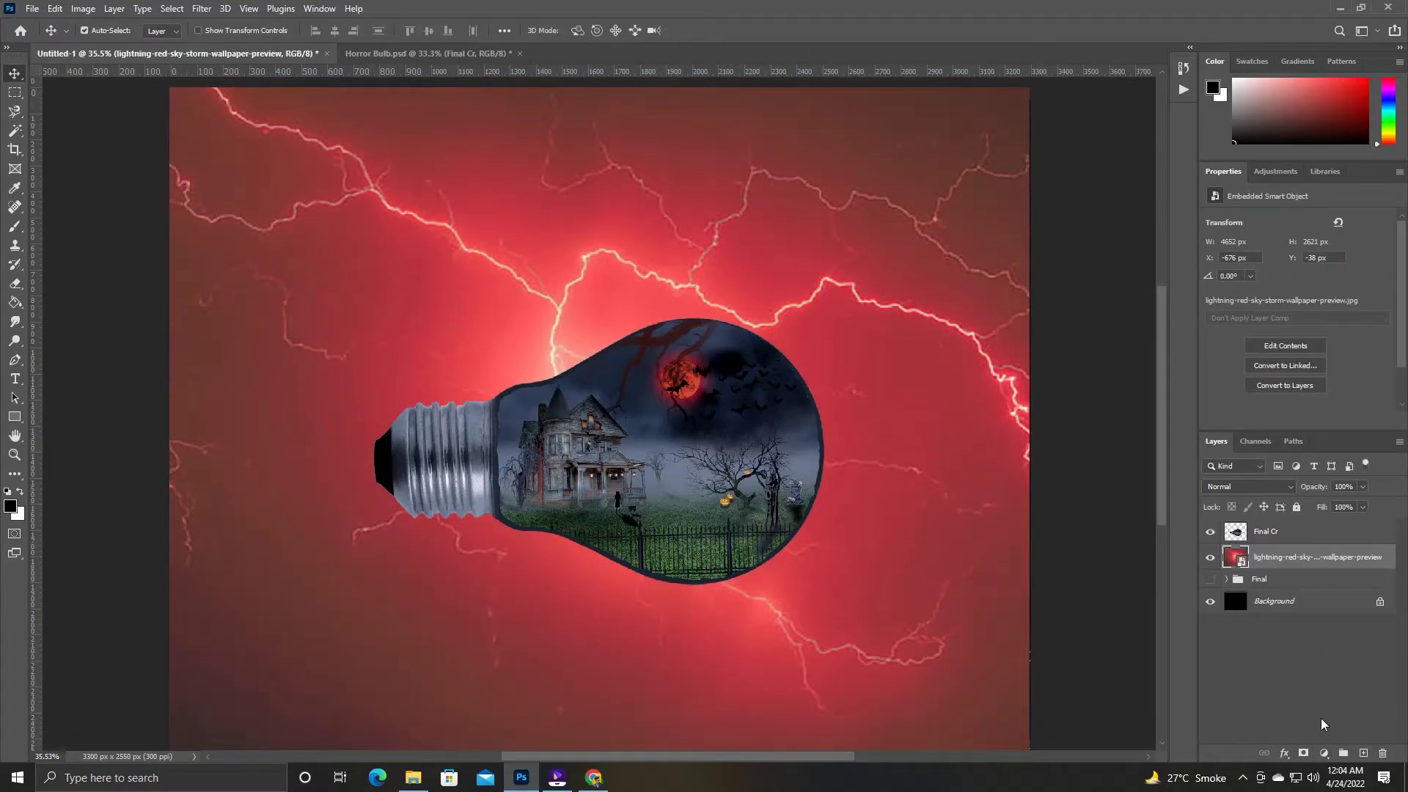
{"action": "left_click", "coordinate": [1323, 753]}
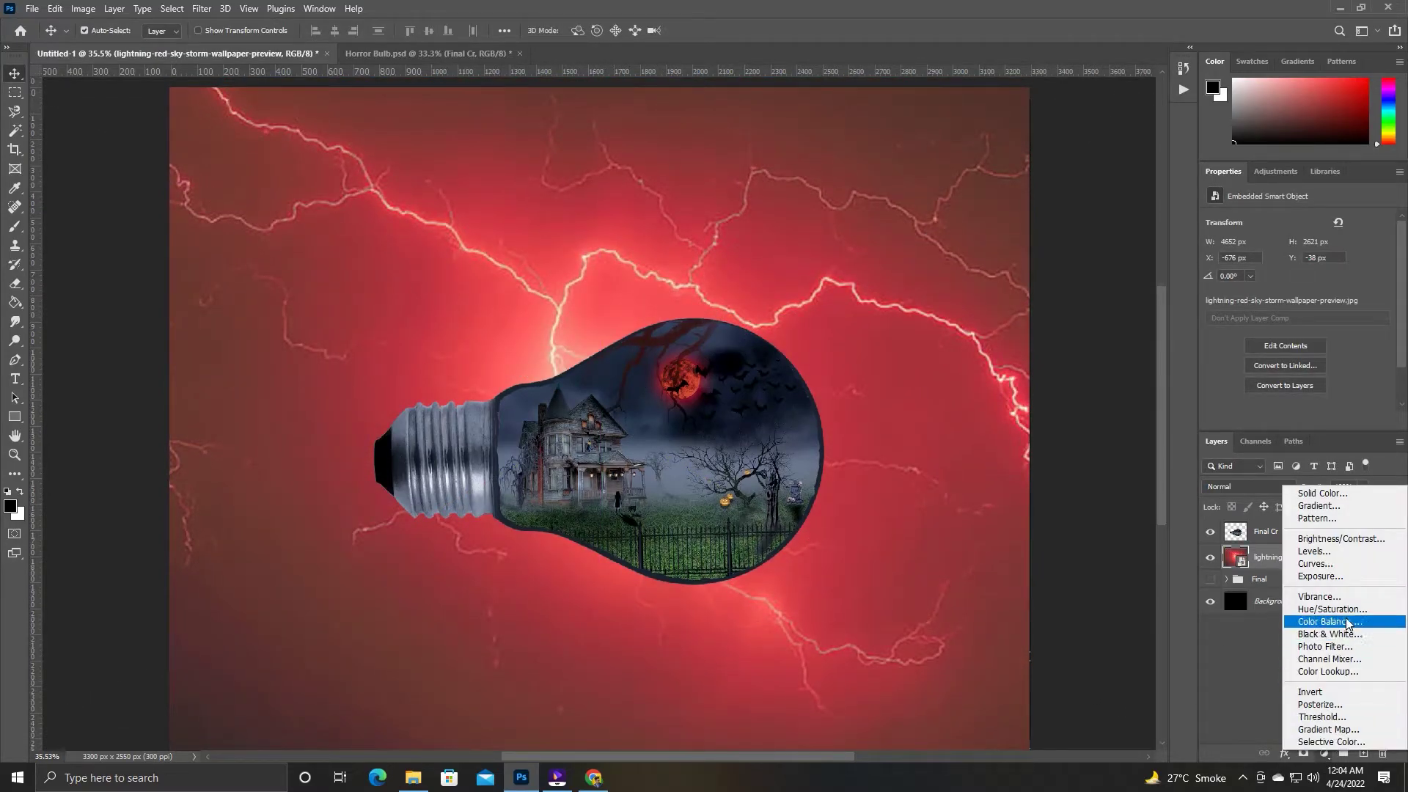
Add a Curves adjustment and pull the curve down to darken the lightning.
{"action": "left_click", "coordinate": [1314, 563]}
{"action": "left_click_drag", "start_coordinate": [1278, 359], "coordinate": [1279, 390]}
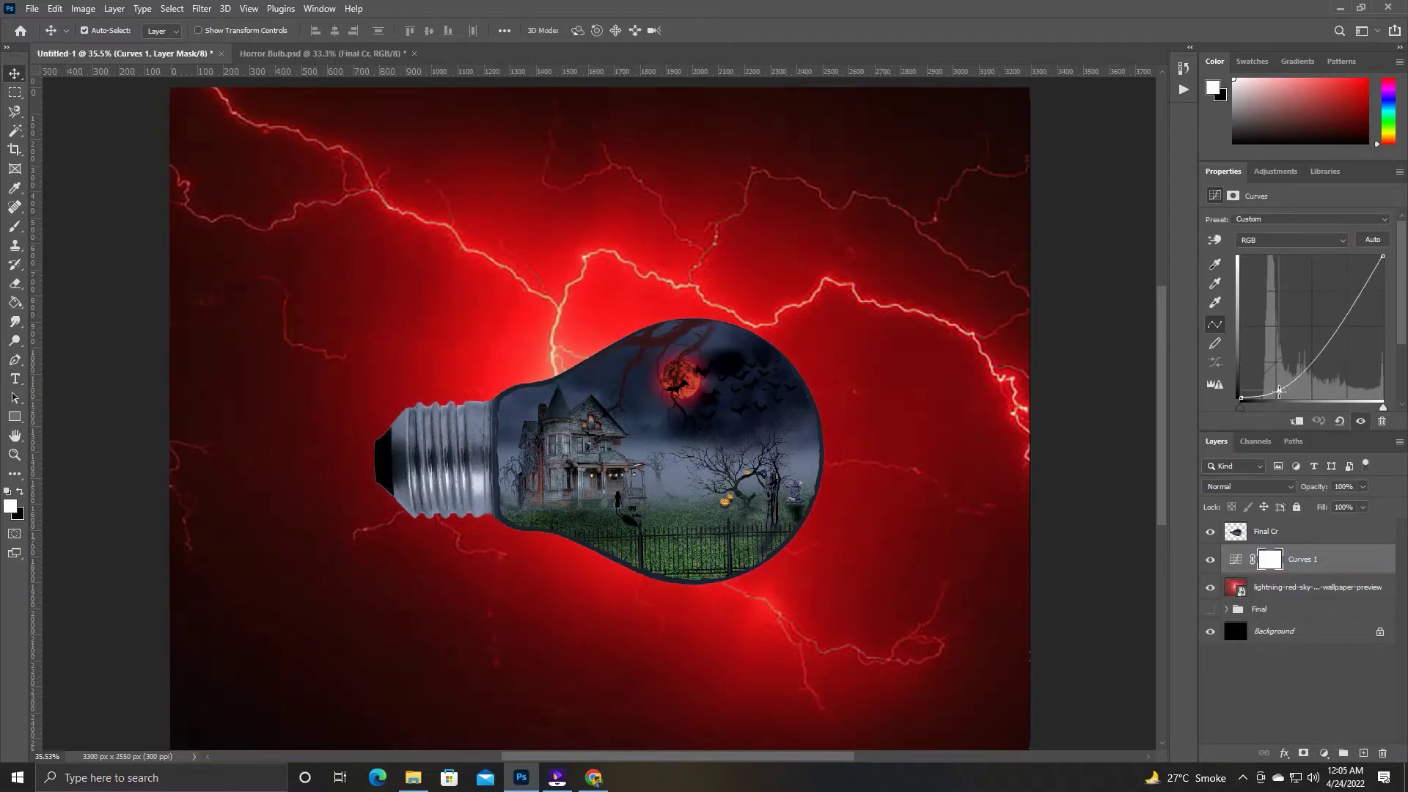
{"action": "left_click", "coordinate": [1342, 344]}
{"action": "left_click", "coordinate": [1323, 752]}
Add a Hue/Saturation adjustment with Colorize at Hue 190 to turn the sky teal.
{"action": "left_click", "coordinate": [1305, 587]}
{"action": "left_click", "coordinate": [1323, 753]}
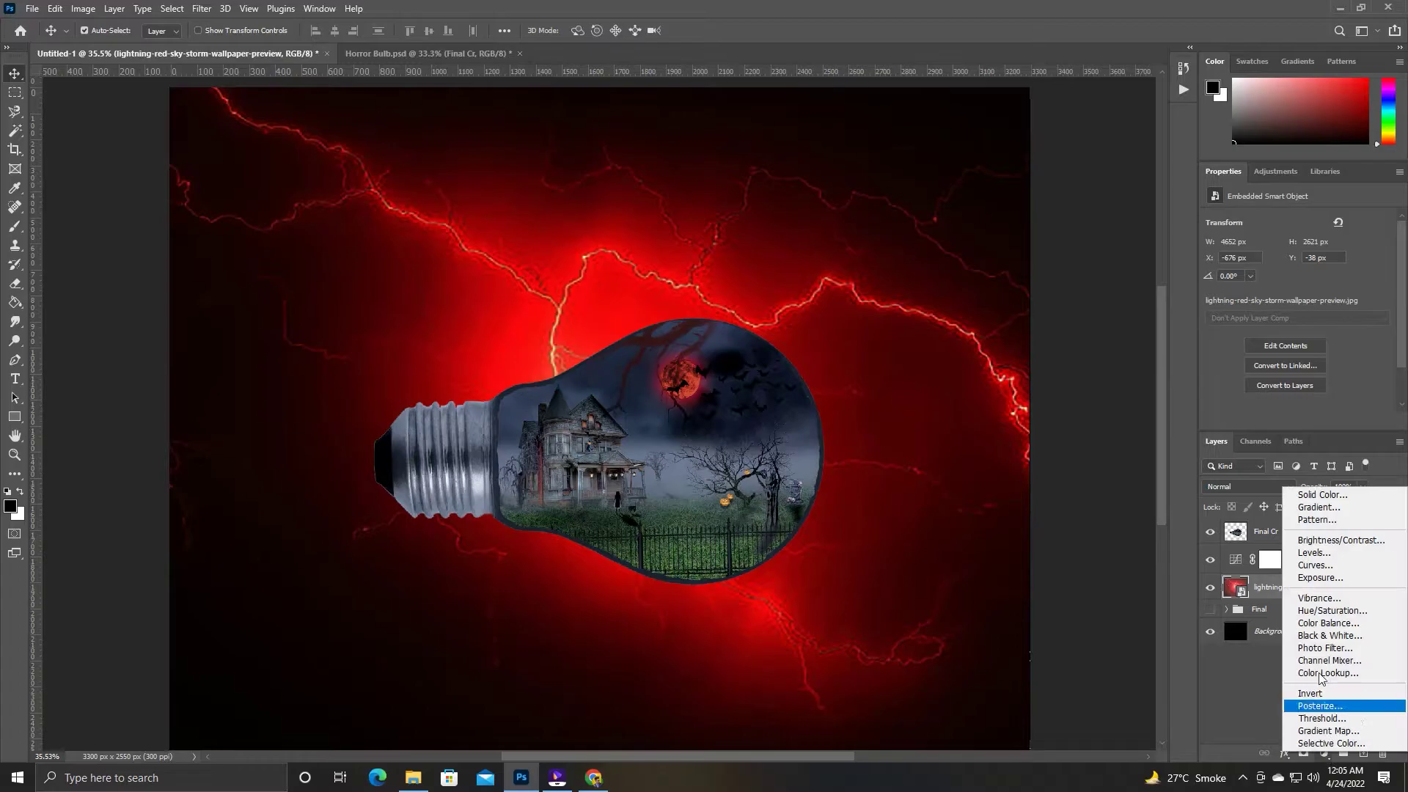
{"action": "left_click", "coordinate": [1331, 610]}
{"action": "left_click", "coordinate": [1283, 353]}
{"action": "type", "text": "190"}
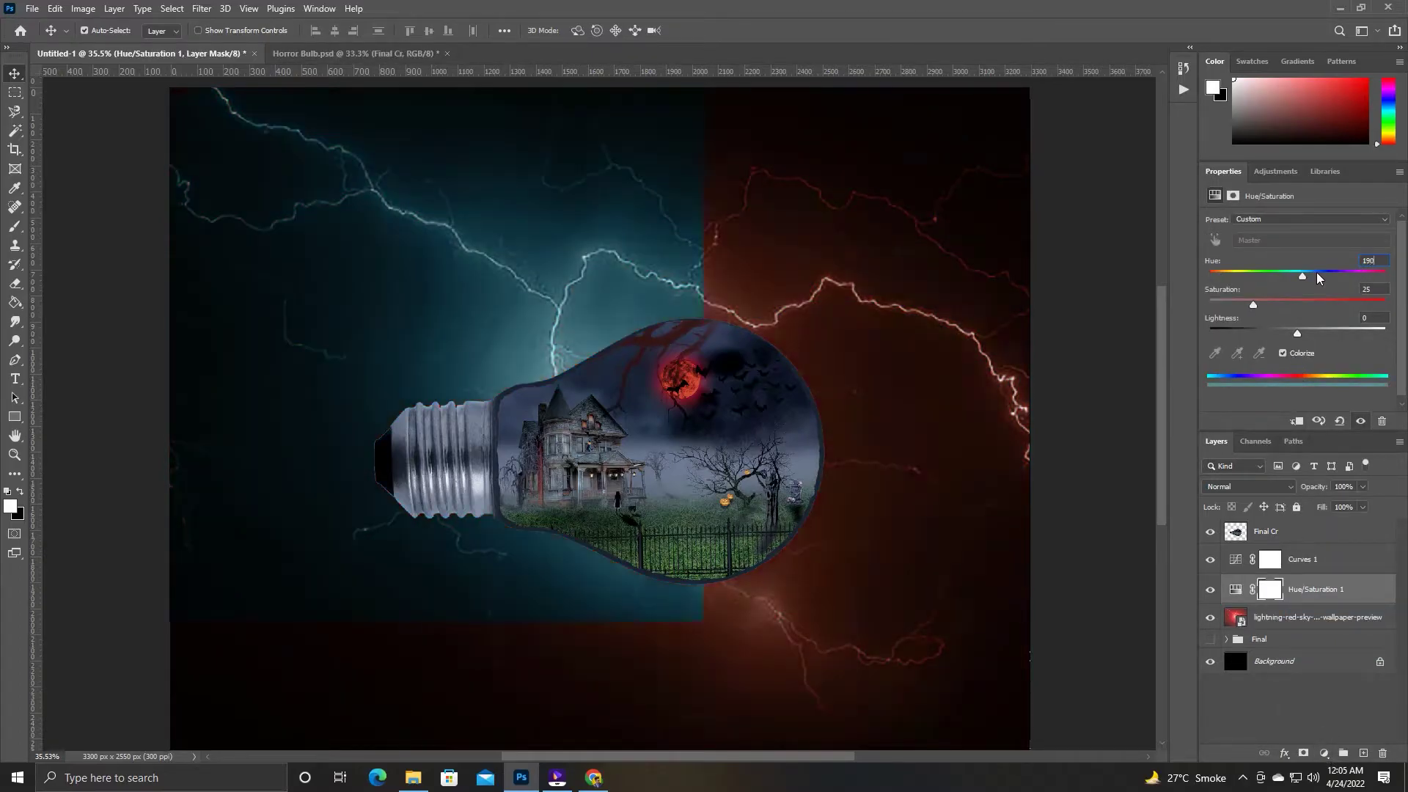
{"action": "left_click", "coordinate": [1115, 496]}
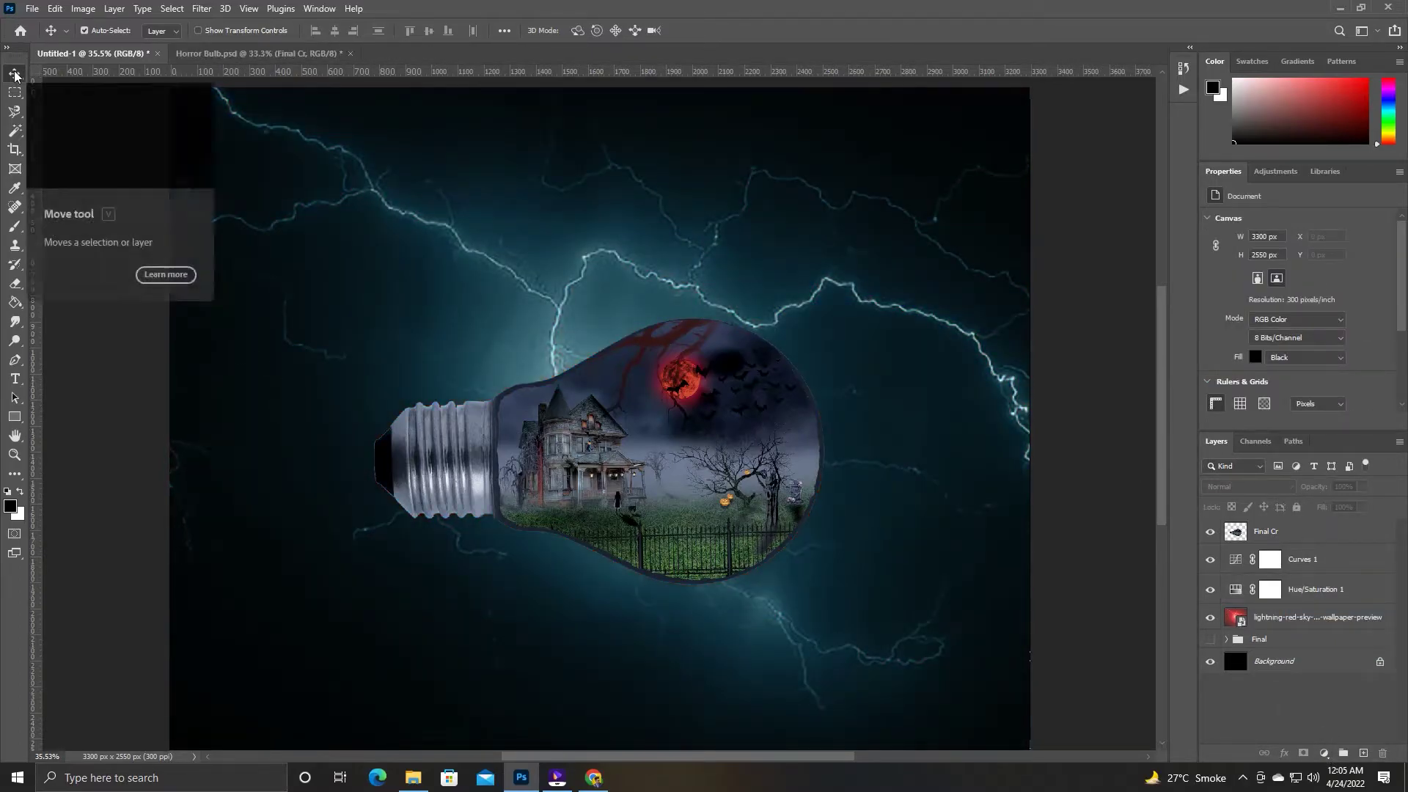
Add one empty layer and clip it to the bulb as a clipping mask.
{"action": "left_click", "coordinate": [1362, 753]}
{"action": "key", "text": "Delete"}
{"action": "right_click", "coordinate": [1328, 534]}
{"action": "left_click", "coordinate": [1172, 427]}
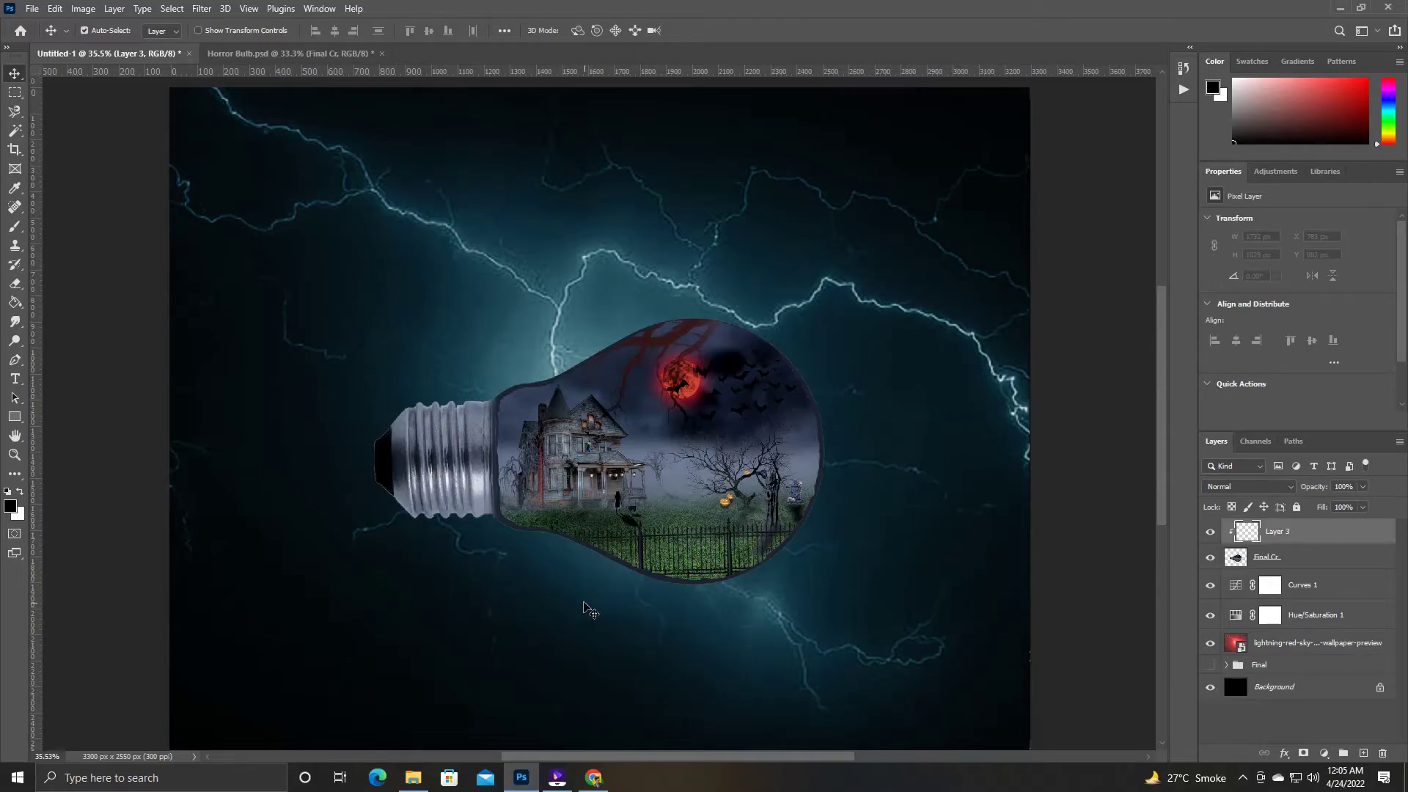
Paint a white highlight across the bulb's top and black shading on its right side.
{"action": "key", "text": "b"}
{"action": "key", "text": "x"}
{"action": "mouse_move", "coordinate": [371, 327]}
{"action": "left_mouse_down"}
{"action": "mouse_move", "coordinate": [722, 262]}
{"action": "mouse_move", "coordinate": [744, 627]}
{"action": "left_mouse_up"}
{"action": "key", "text": "x"}
{"action": "left_click_drag", "start_coordinate": [889, 497], "coordinate": [899, 462]}
Rotate the bulb and its shading layer together into a tilt and re-centre them.
{"action": "left_click", "coordinate": [16, 79]}
{"action": "key", "text": "ctrl+t"}
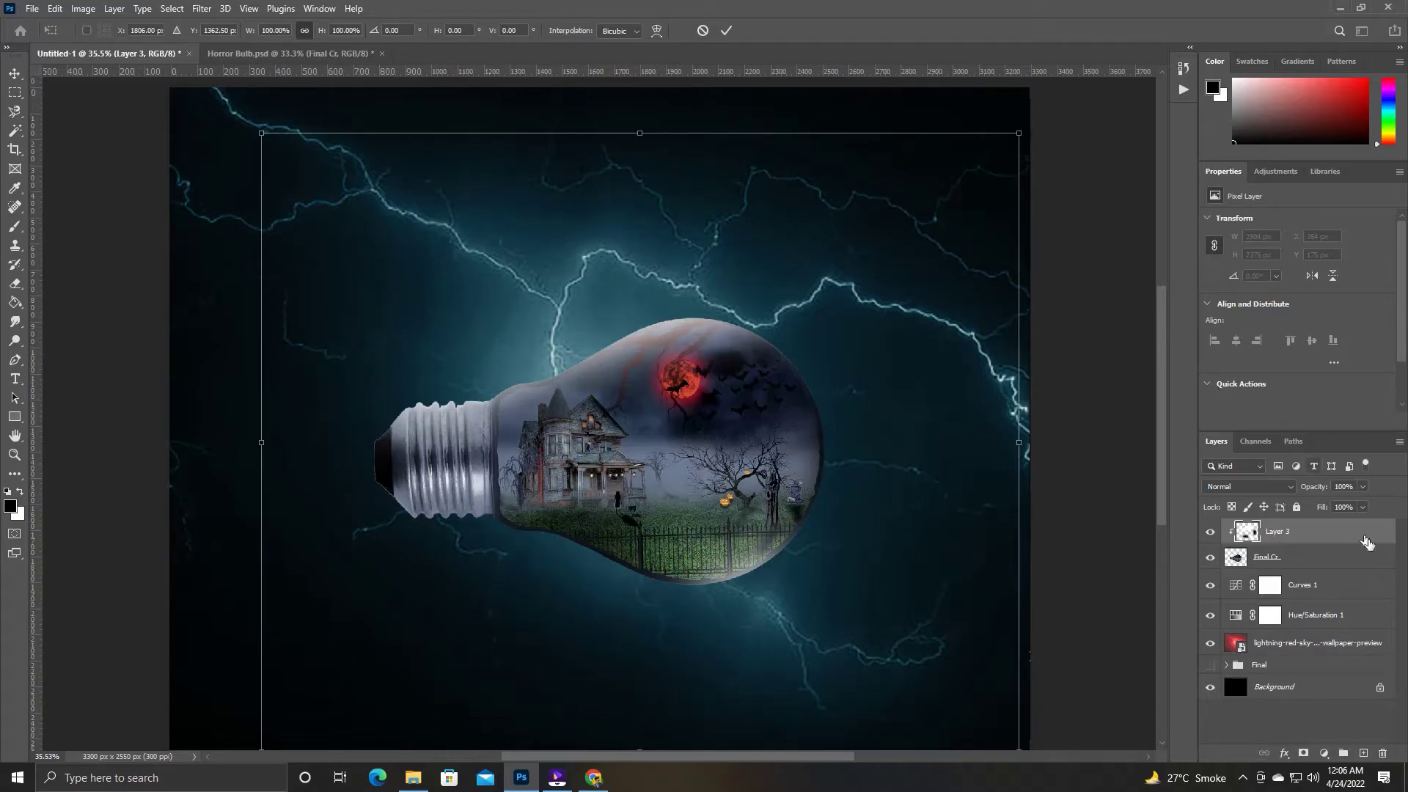
{"action": "key", "text": "Return"}
{"action": "left_click", "coordinate": [1363, 556], "text": "shift"}
{"action": "key", "text": "ctrl+t"}
{"action": "left_click_drag", "start_coordinate": [1026, 128], "coordinate": [1035, 92]}
{"action": "left_click_drag", "start_coordinate": [544, 505], "coordinate": [567, 544]}
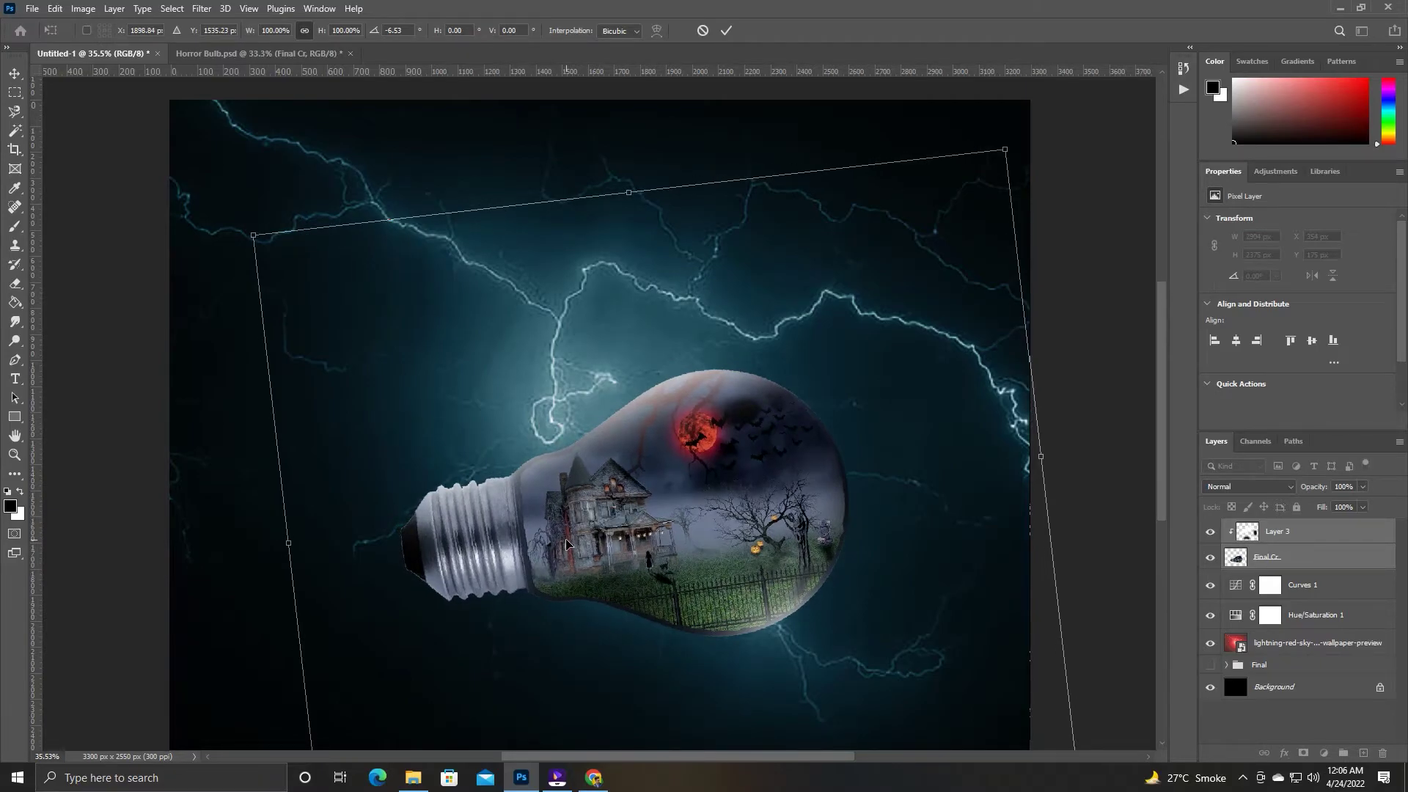
{"action": "left_click_drag", "start_coordinate": [1014, 146], "coordinate": [1100, 242]}
{"action": "mouse_move", "coordinate": [461, 493]}
{"action": "left_mouse_down"}
{"action": "mouse_move", "coordinate": [492, 443]}
{"action": "mouse_move", "coordinate": [480, 447]}
{"action": "left_mouse_up"}
{"action": "key", "text": "Return"}
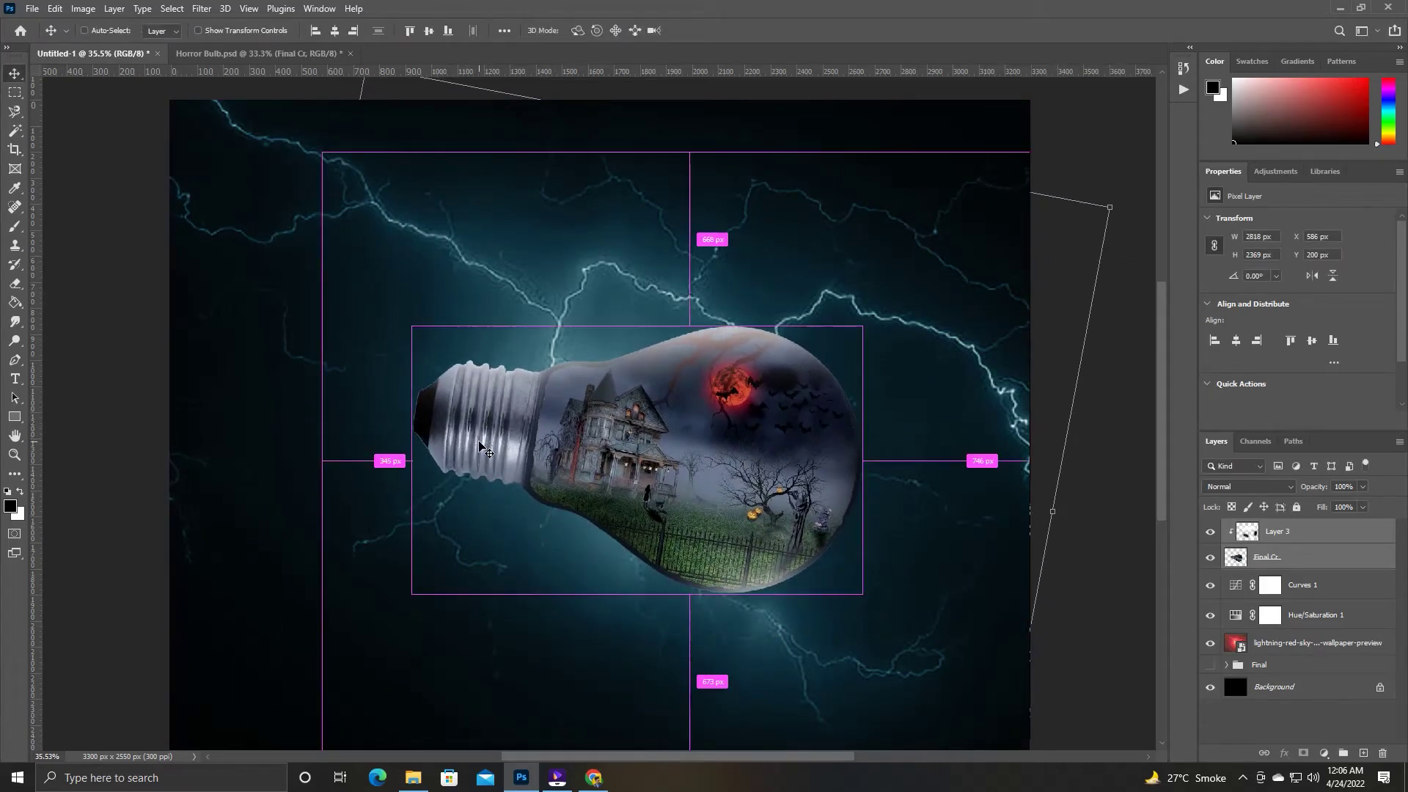
{"action": "key", "text": "ctrl"}
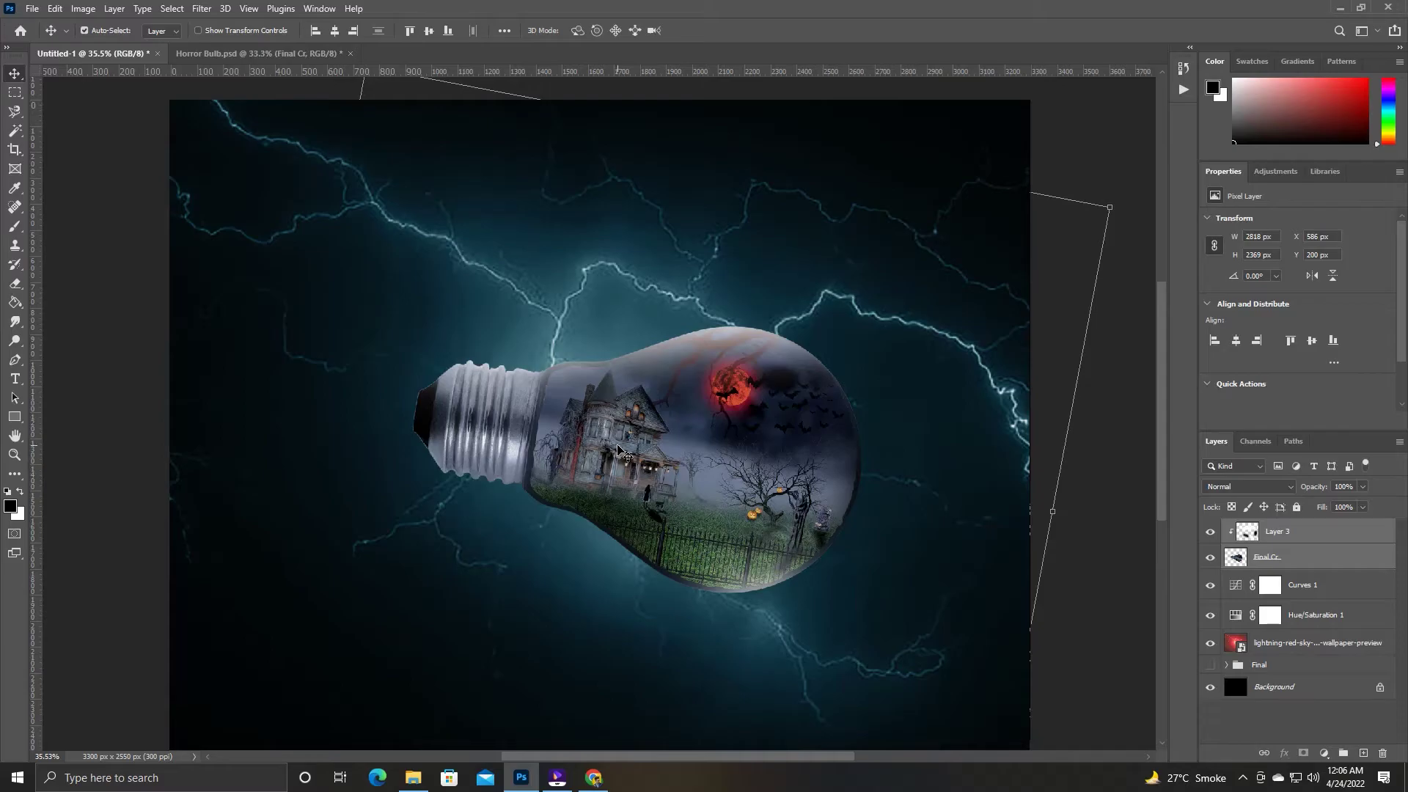
{"action": "left_click", "coordinate": [1312, 589]}
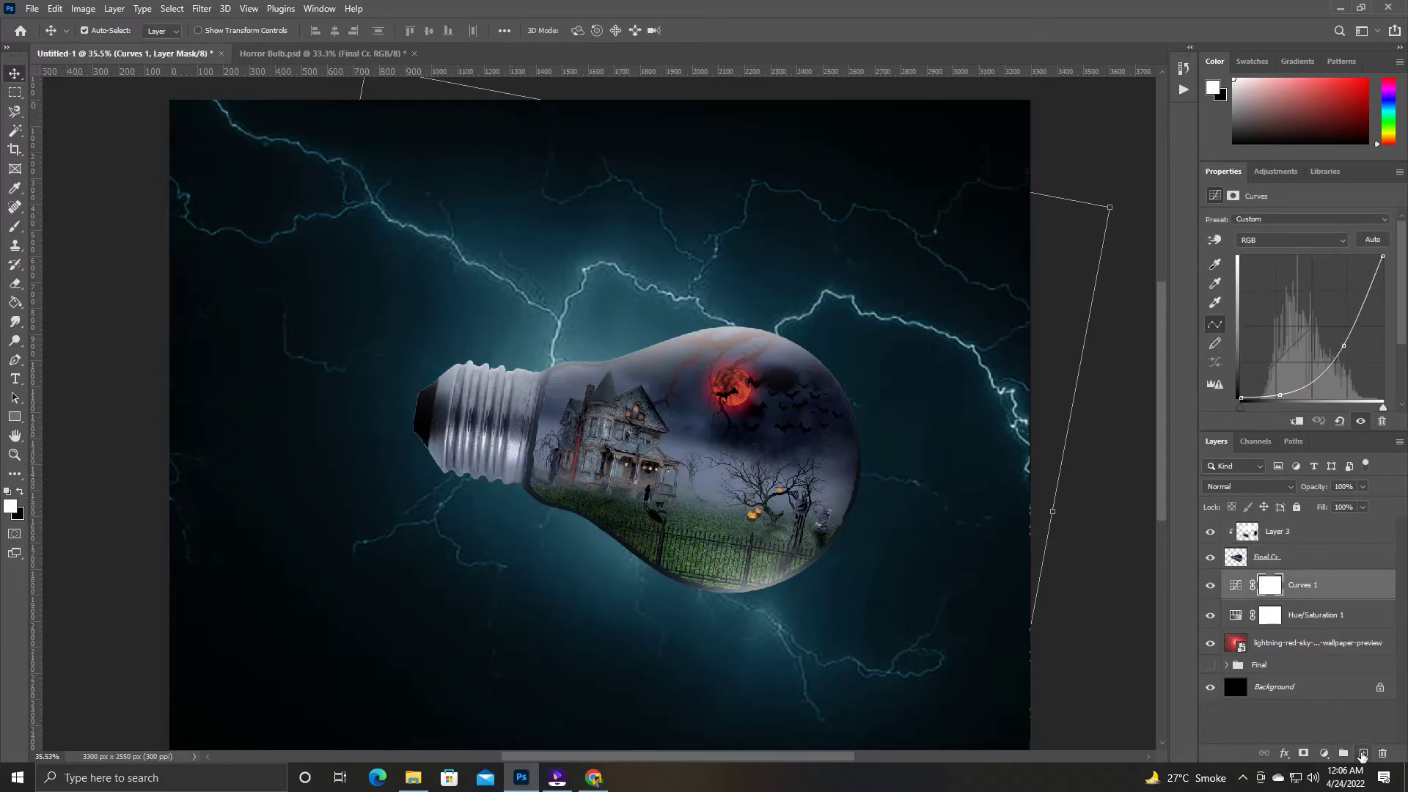
On a new layer, paint a black shadow under the bulb with a 1100 px Soft Round brush.
{"action": "left_click", "coordinate": [1362, 754]}
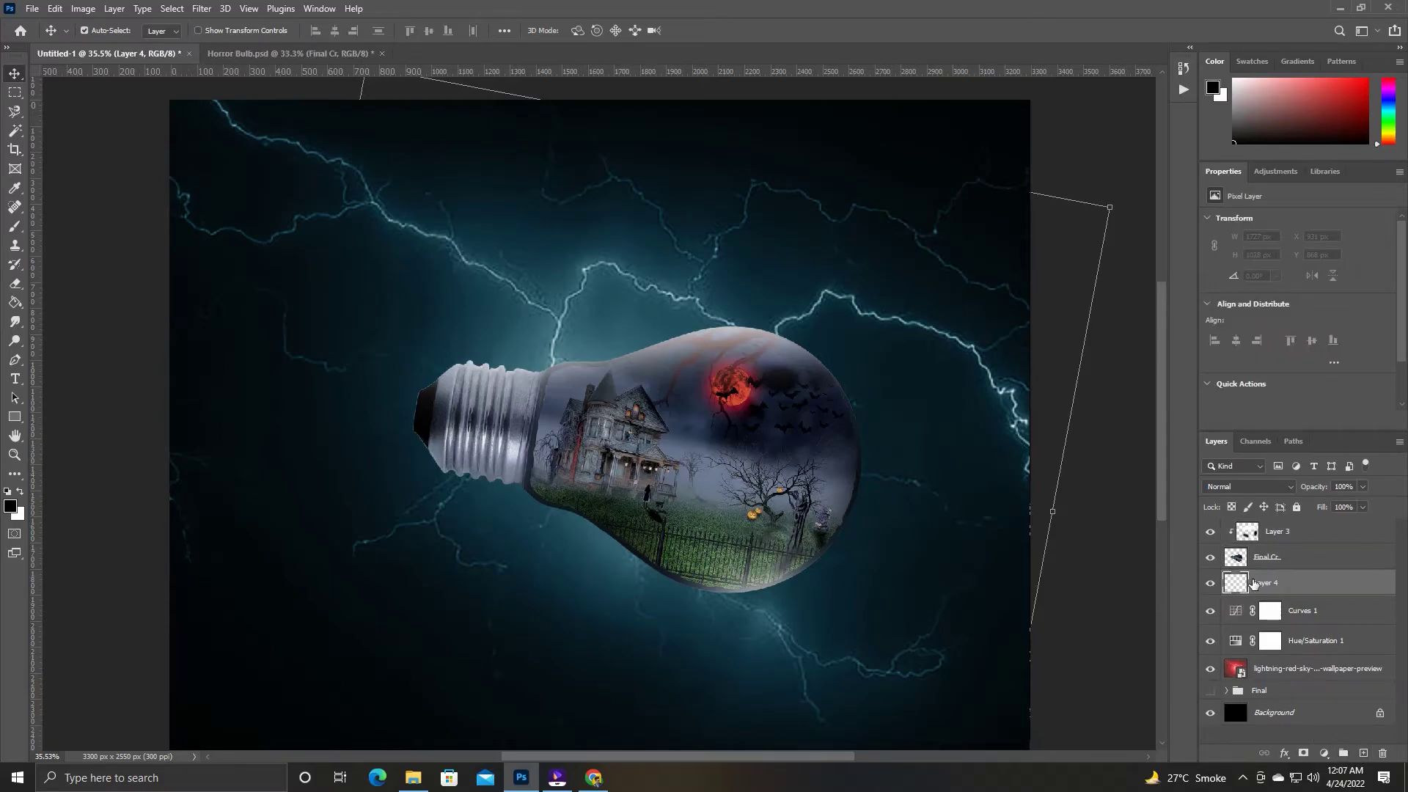
{"action": "key", "text": "b"}
{"action": "right_click", "coordinate": [478, 420]}
{"action": "left_click", "coordinate": [418, 353]}
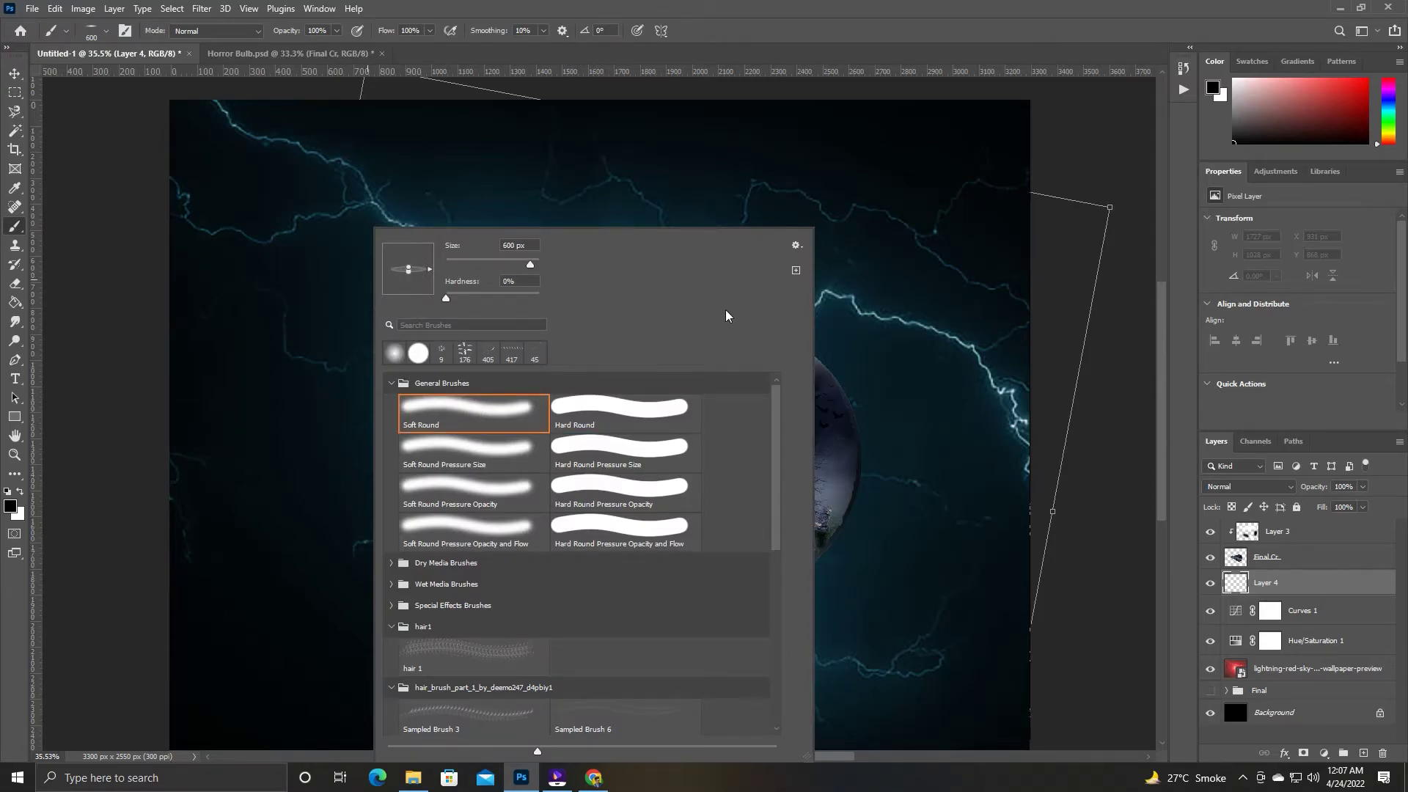
{"action": "left_click", "coordinate": [939, 443]}
{"action": "key", "text": "ctrl+z"}
{"action": "key", "text": "bracketright"}
{"action": "key", "text": "bracketright"}
{"action": "key", "text": "bracketright"}
{"action": "left_click_drag", "start_coordinate": [638, 587], "coordinate": [813, 586]}
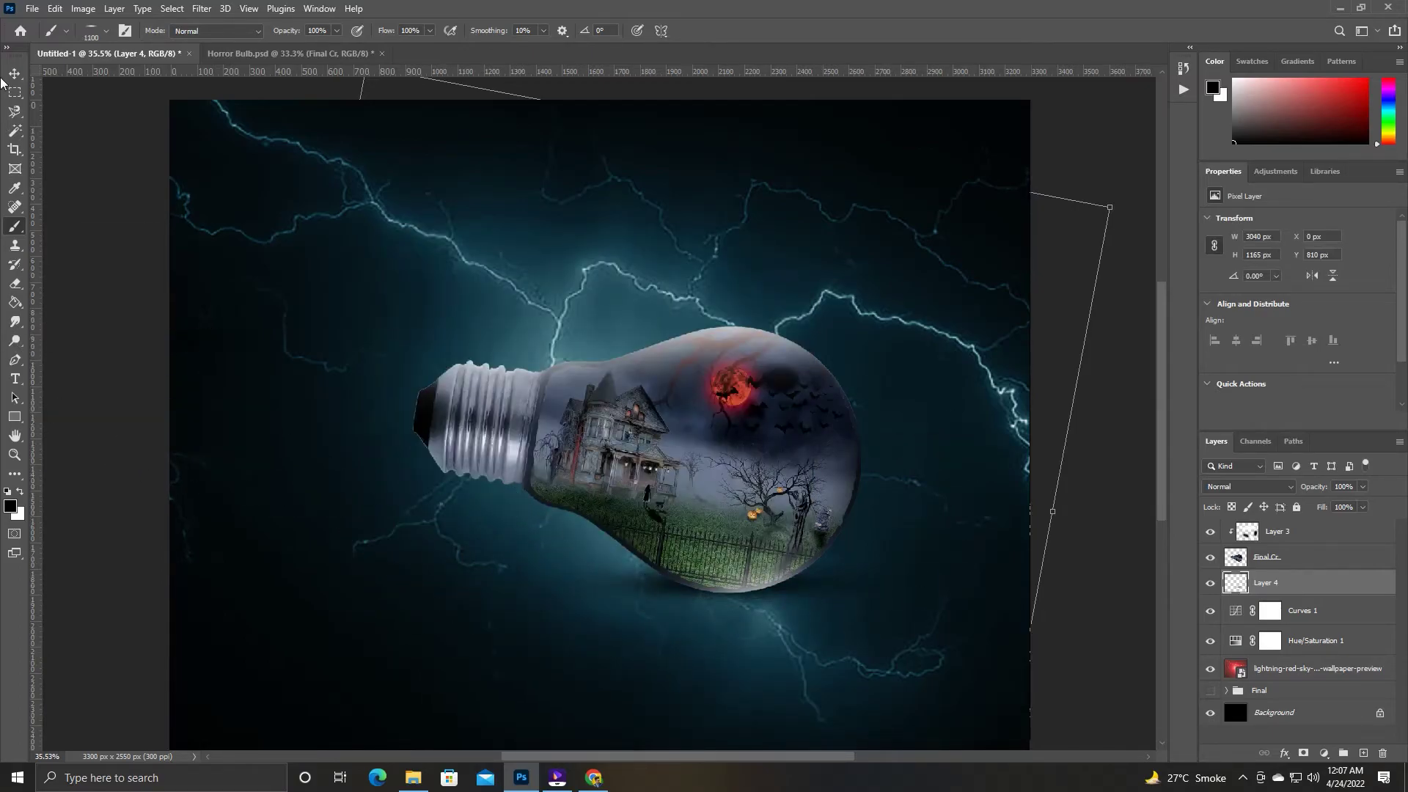
Stretch the shadow into a wide, flat shape with Free Transform.
{"action": "left_click", "coordinate": [13, 77]}
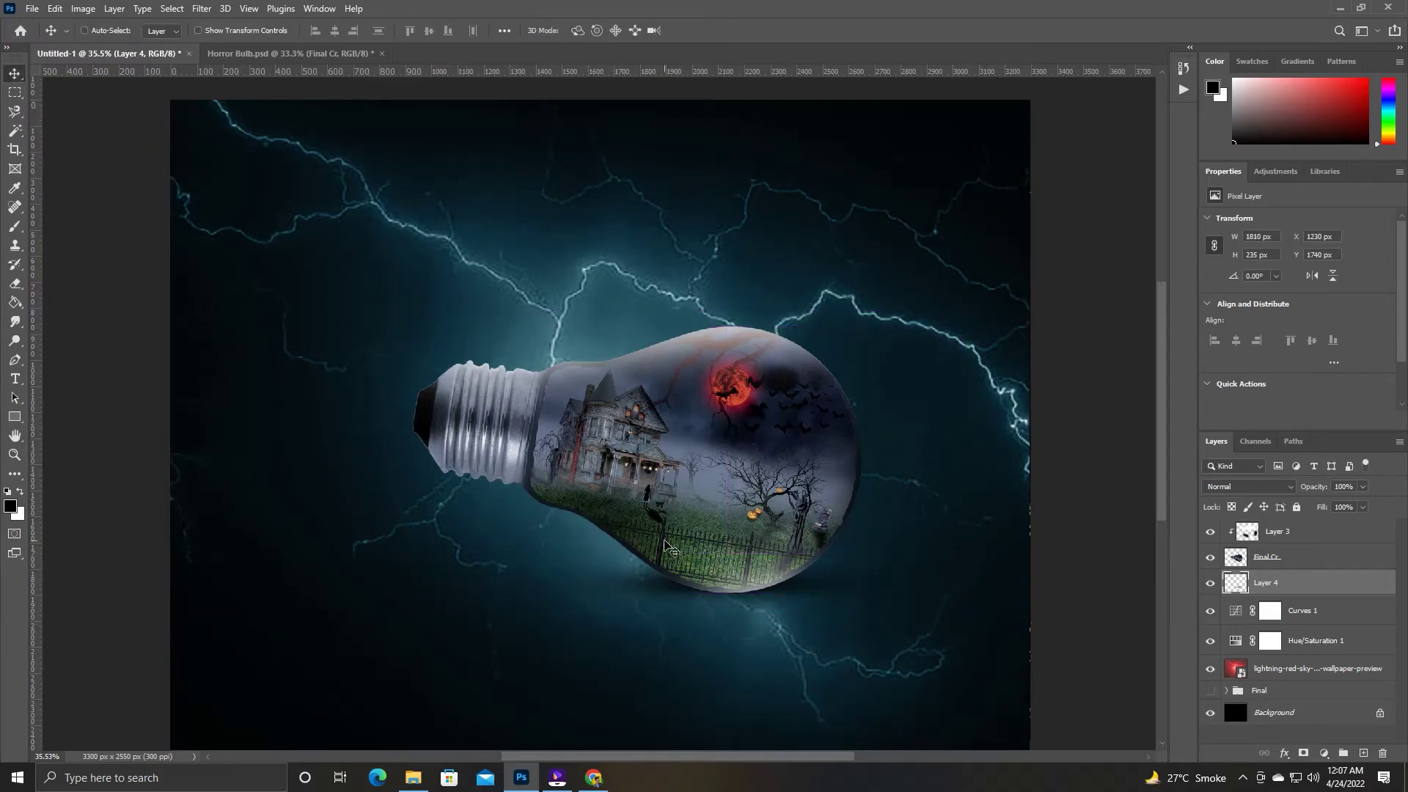
{"action": "key", "text": "ctrl+t"}
{"action": "left_click_drag", "start_coordinate": [487, 583], "coordinate": [322, 582]}
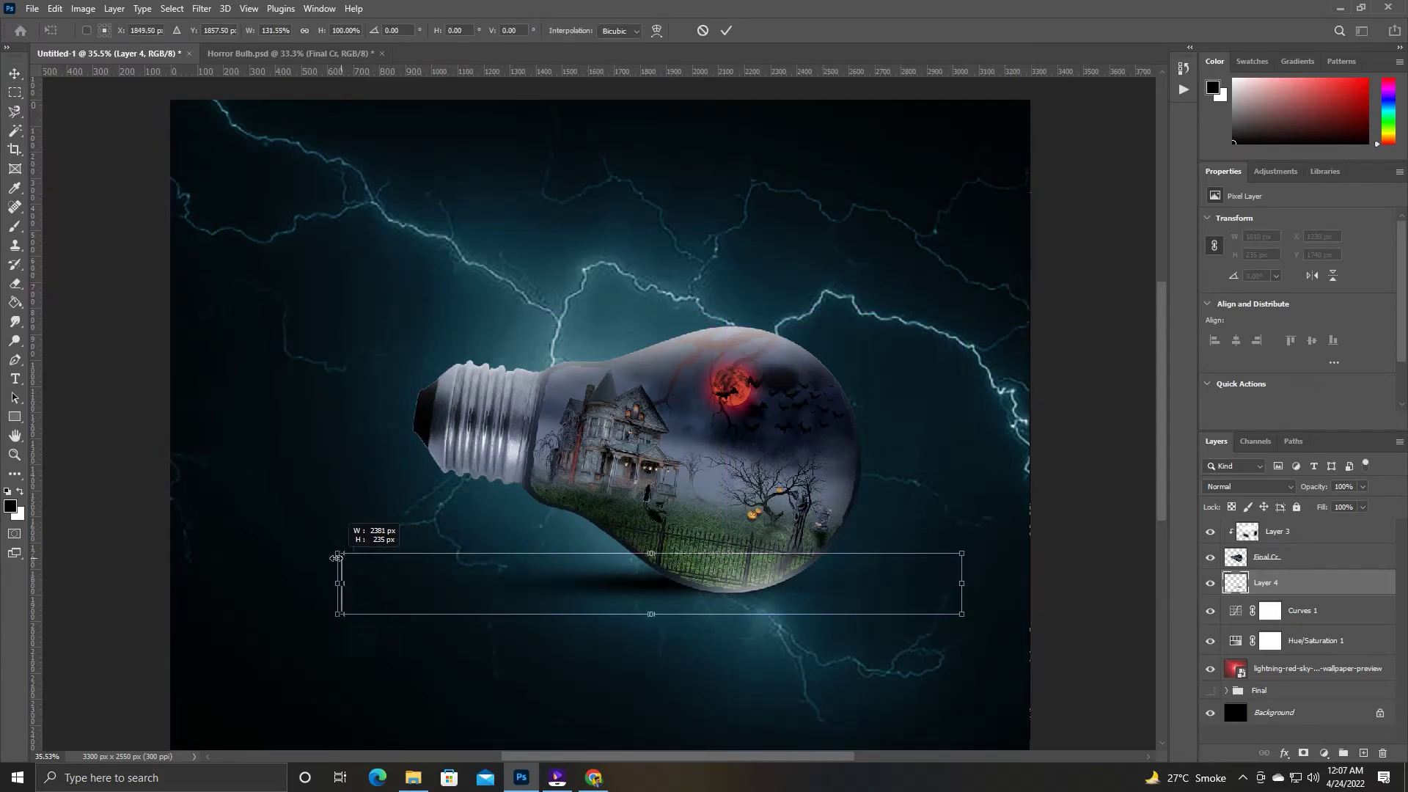
{"action": "left_click_drag", "start_coordinate": [650, 561], "coordinate": [649, 557]}
{"action": "left_click_drag", "start_coordinate": [323, 582], "coordinate": [292, 579]}
{"action": "mouse_move", "coordinate": [625, 617]}
{"action": "left_mouse_down"}
{"action": "mouse_move", "coordinate": [626, 645]}
{"action": "mouse_move", "coordinate": [662, 638]}
{"action": "left_mouse_up"}
{"action": "key", "text": "Return"}
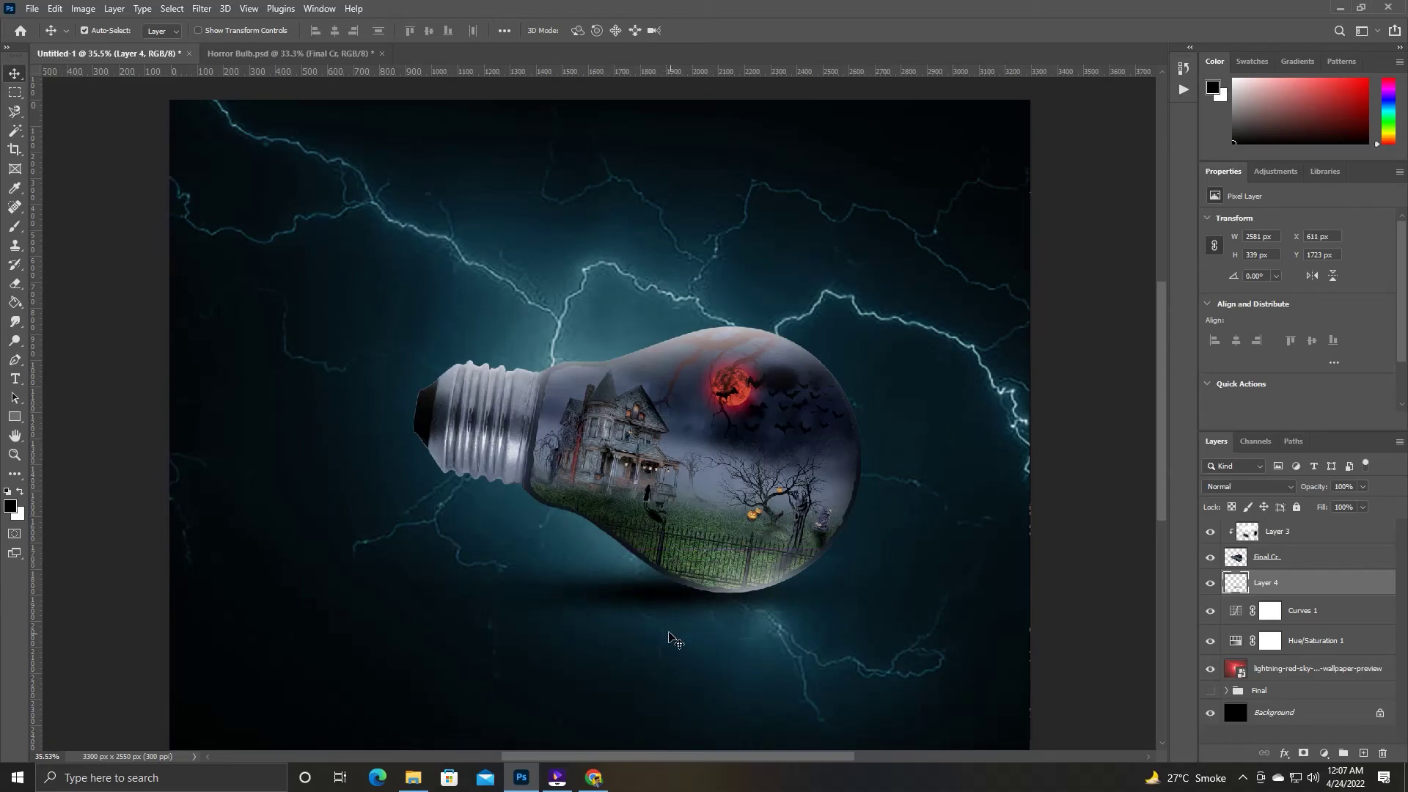
{"action": "key", "text": "ctrl+shift+s"}
Confirm saving the document as 'Horror Bulb 2.psd' in PSD format.
{"action": "left_click", "coordinate": [174, 106]}
{"action": "key", "text": "Return"}
{"action": "key", "text": "Return"}
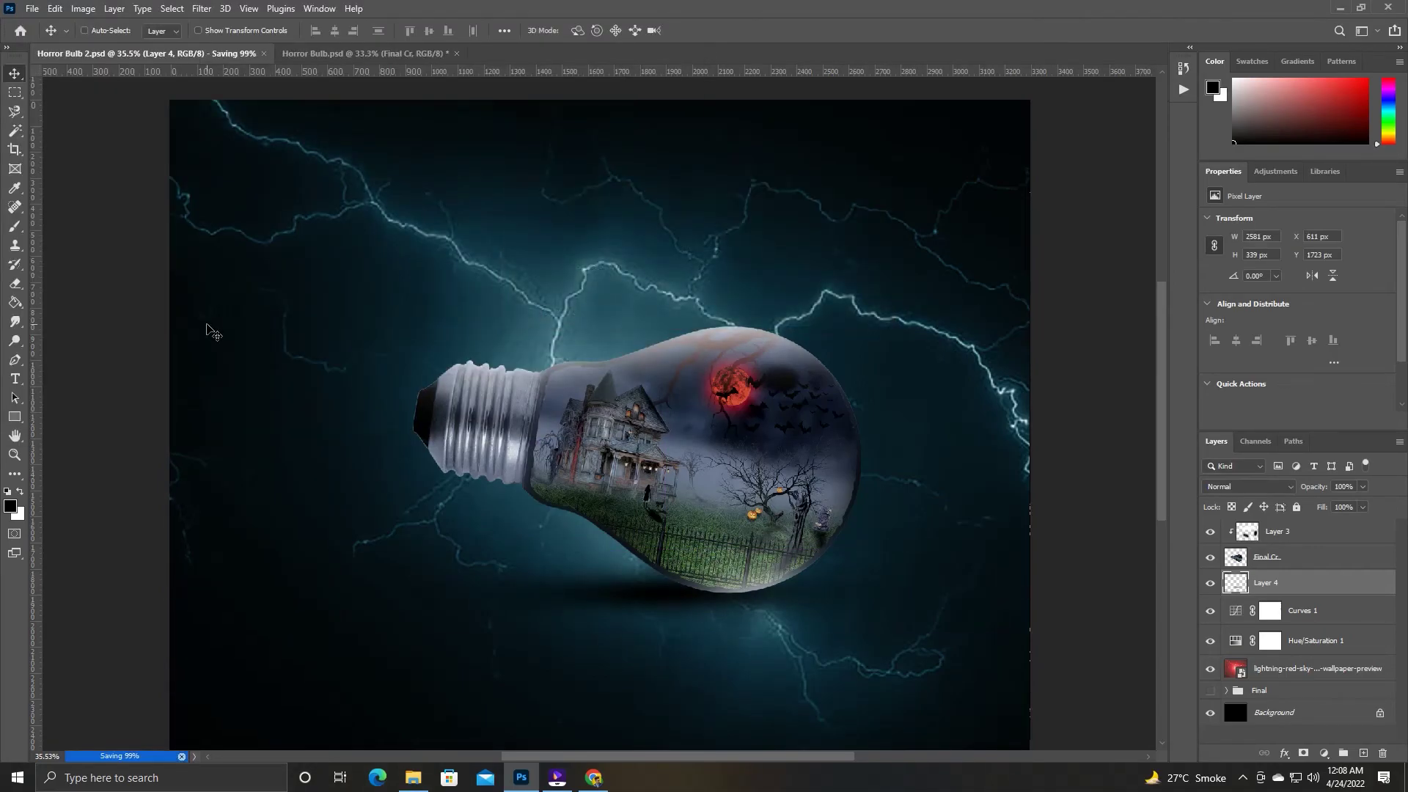